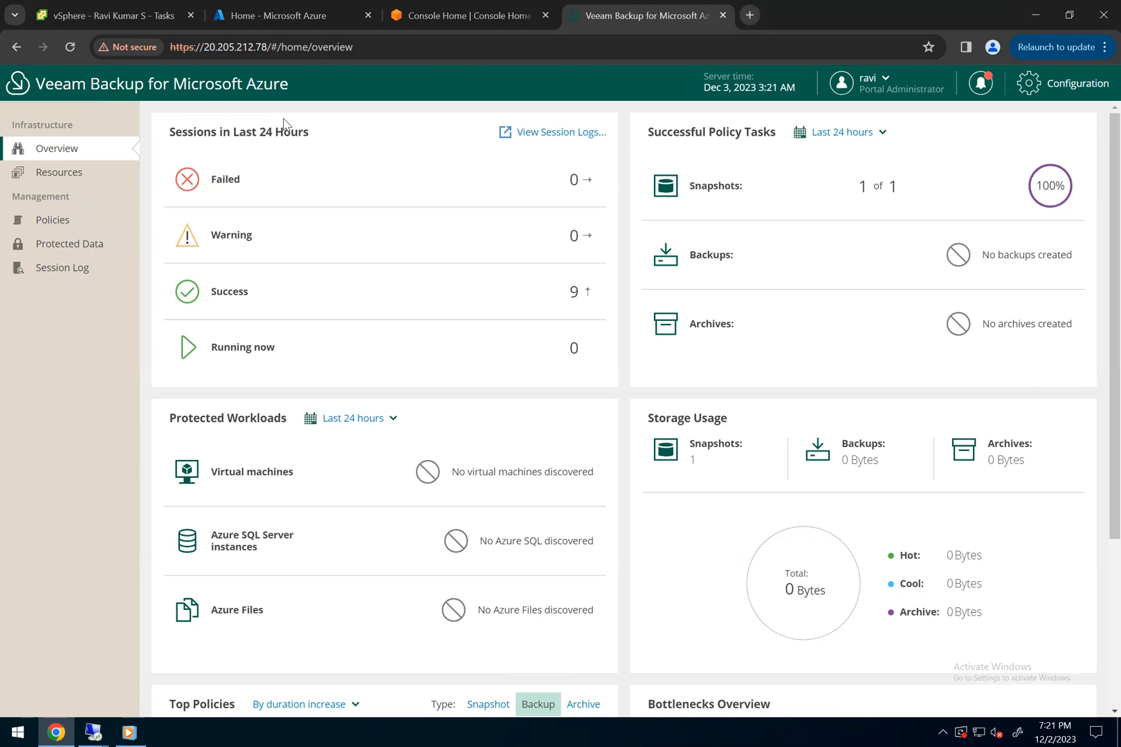
Switch to the veeam remote desktop session and bring up the Veeam Backup and Replication console
mouse_move(621, 6)
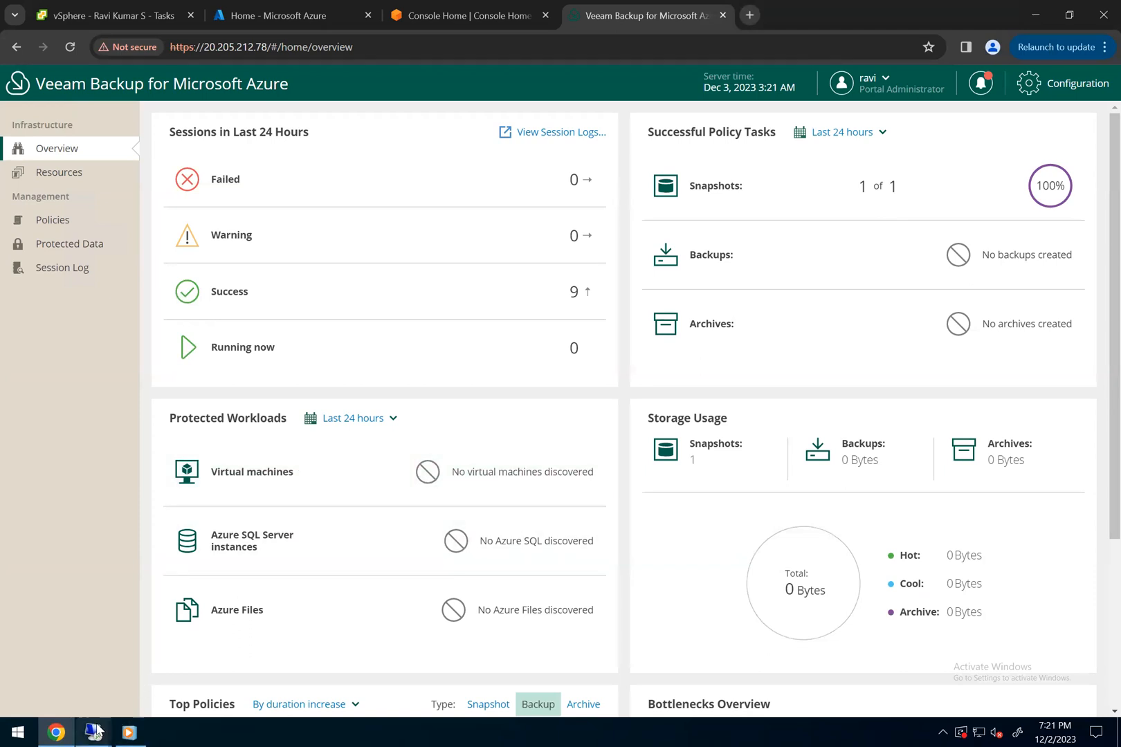
mouse_move(96, 730)
click(181, 665)
click(227, 250)
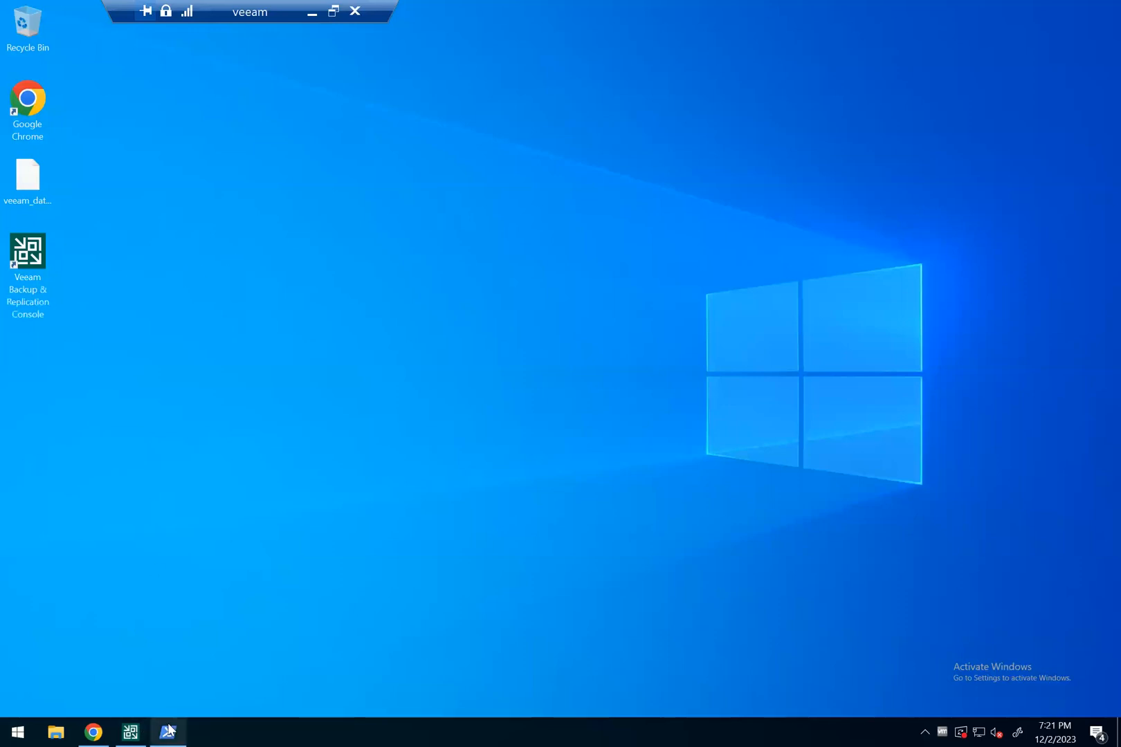
click(131, 732)
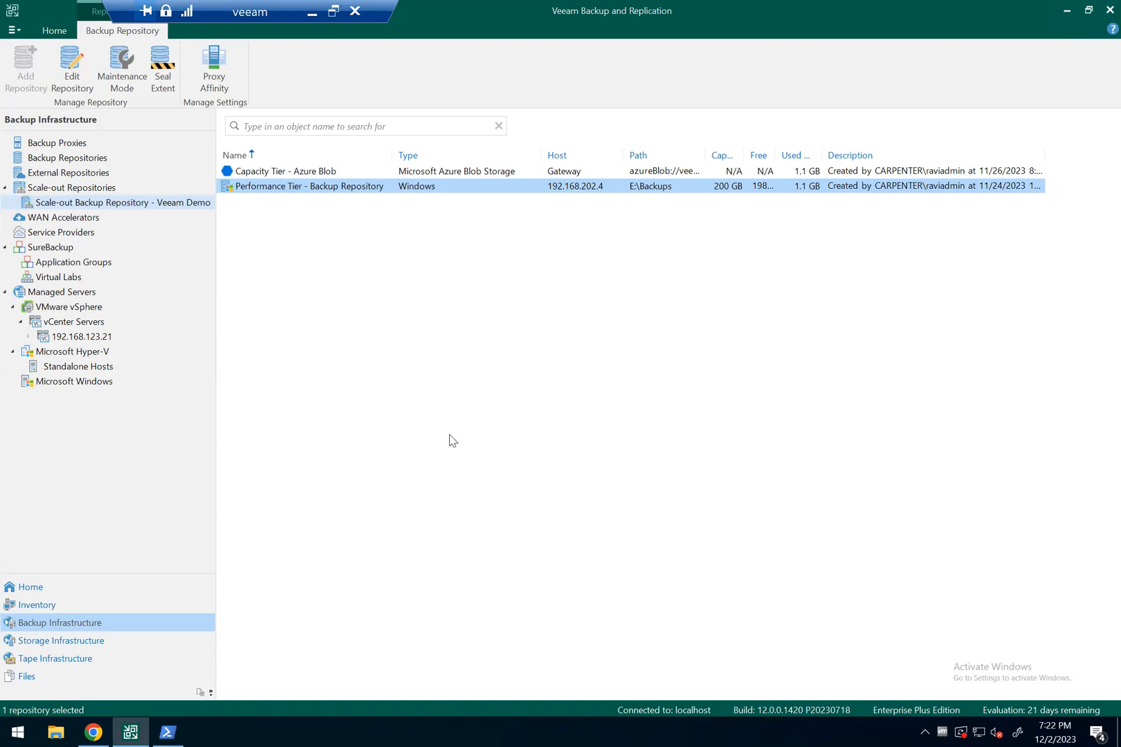
Examine the Home view and the inventory's VMware vSphere and Microsoft Hyper-V nodes, including the vCenter hierarchy
click(55, 589)
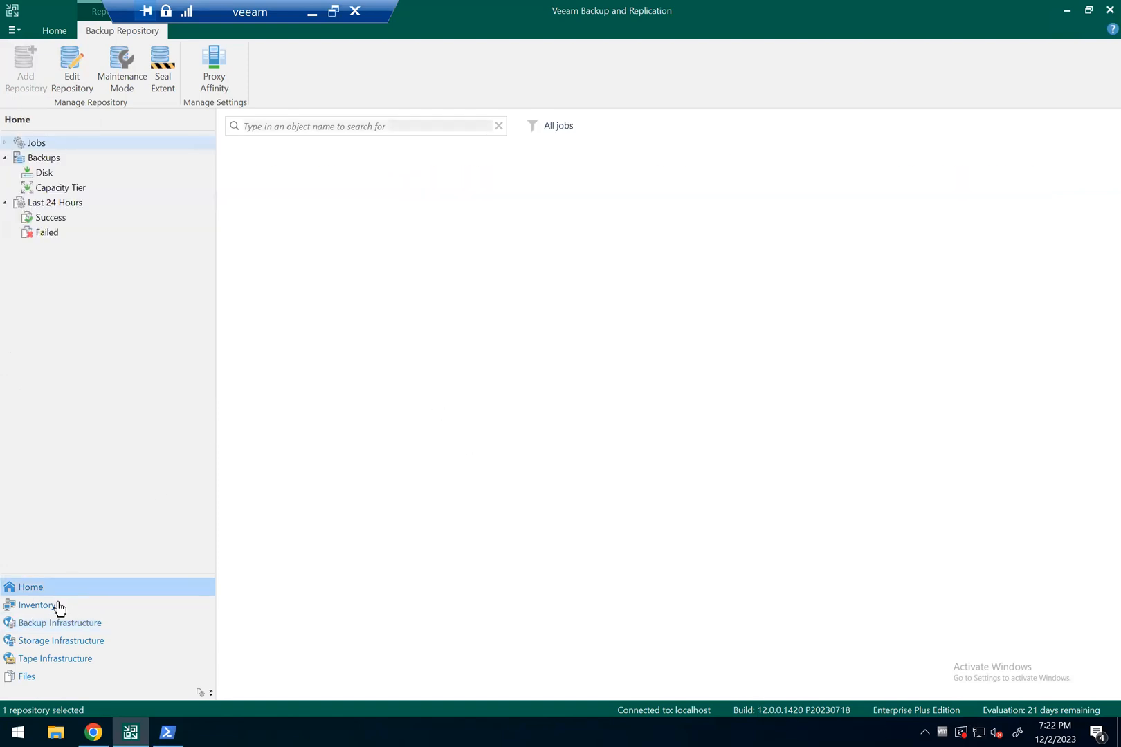
click(58, 607)
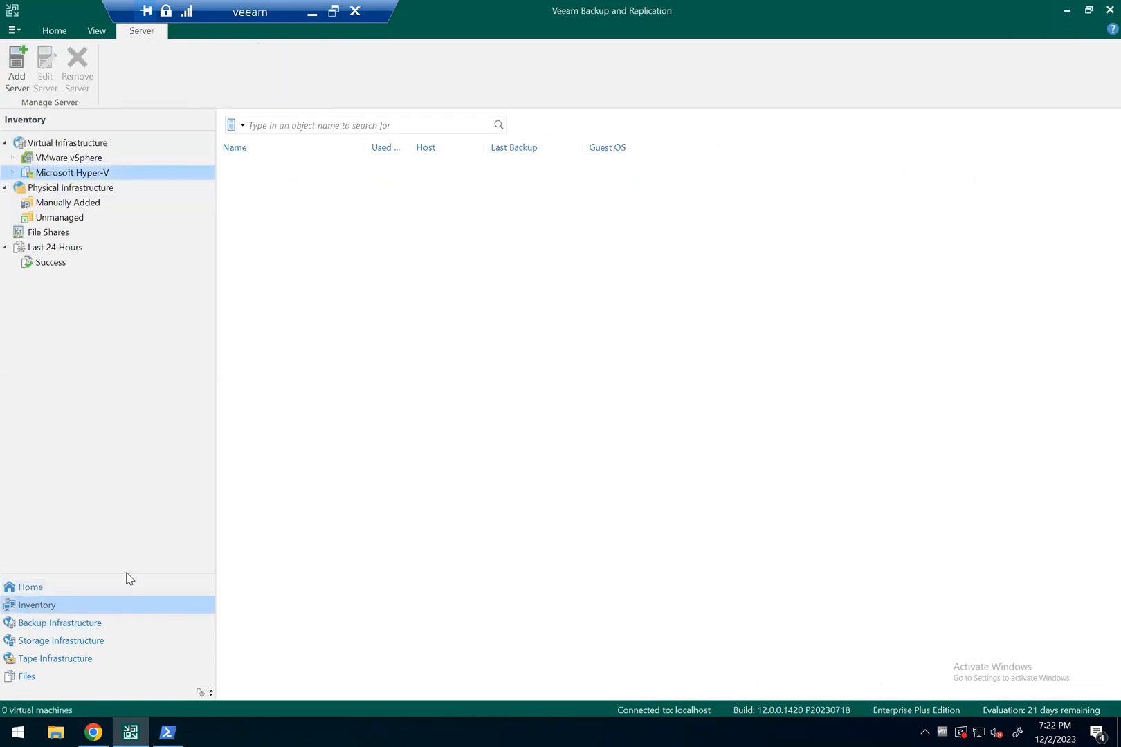
click(69, 160)
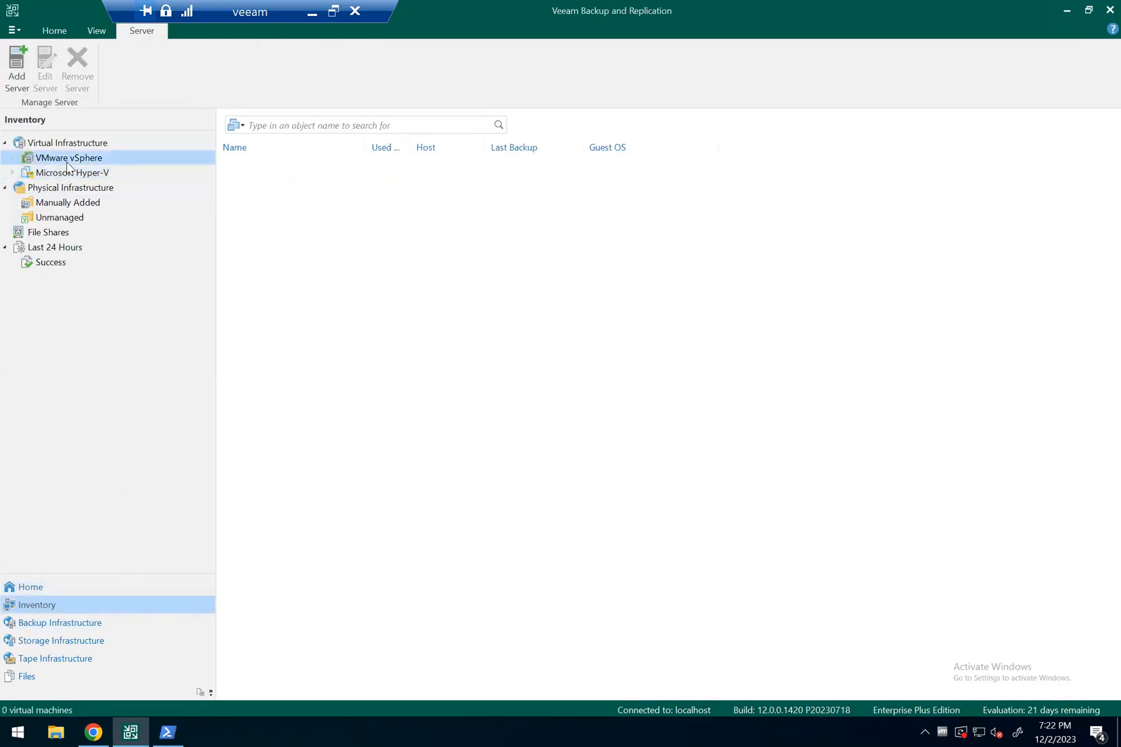
click(13, 158)
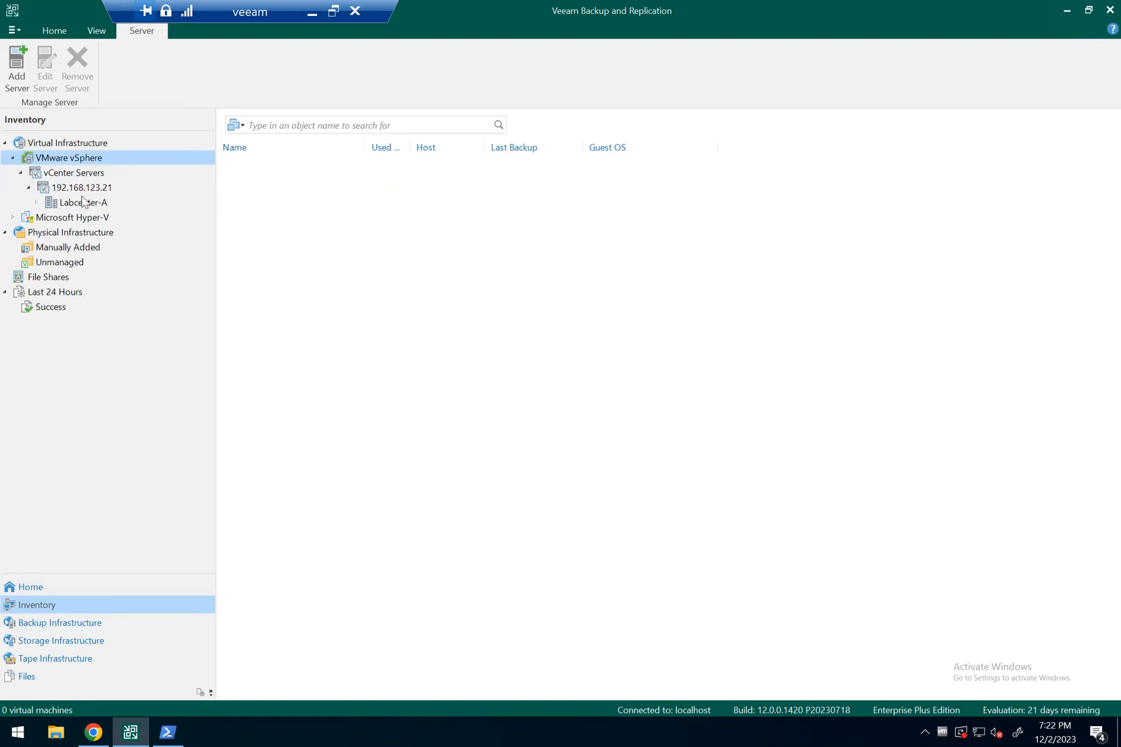
click(12, 158)
click(27, 173)
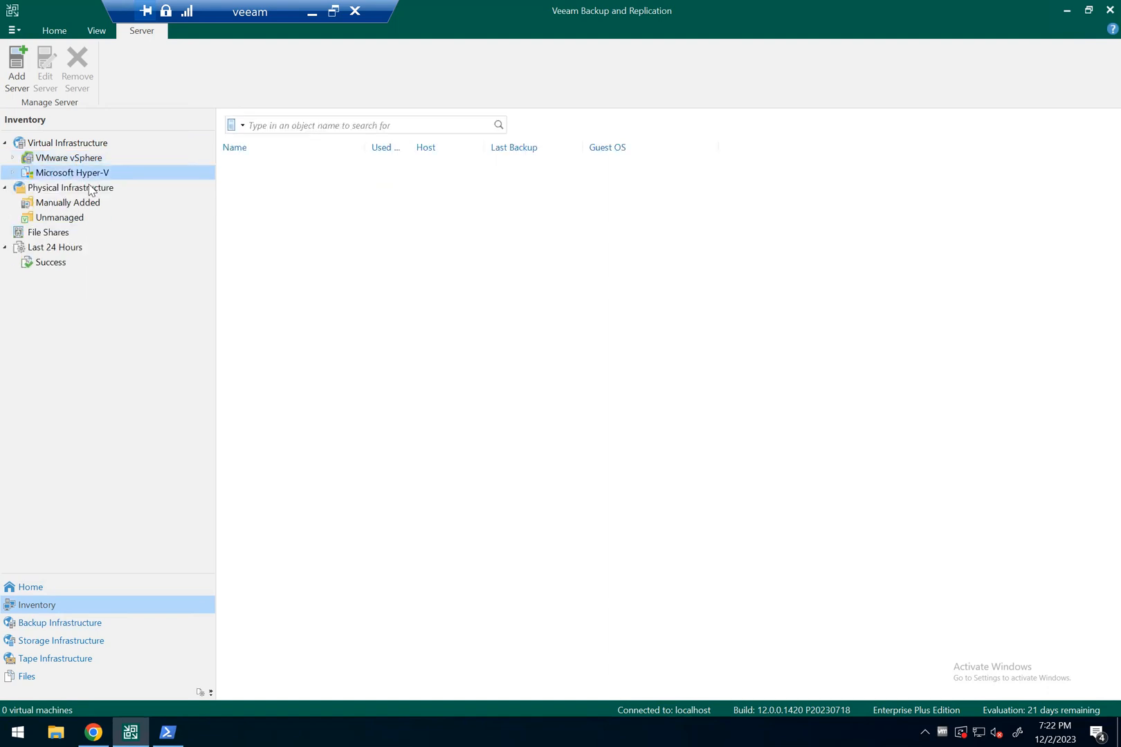
click(13, 173)
click(13, 173)
Review the backup repositories in the backup infrastructure: Default Backup Repository, Performance Tier - Backup Repository and Capacity Tier - Azure Blob
click(73, 624)
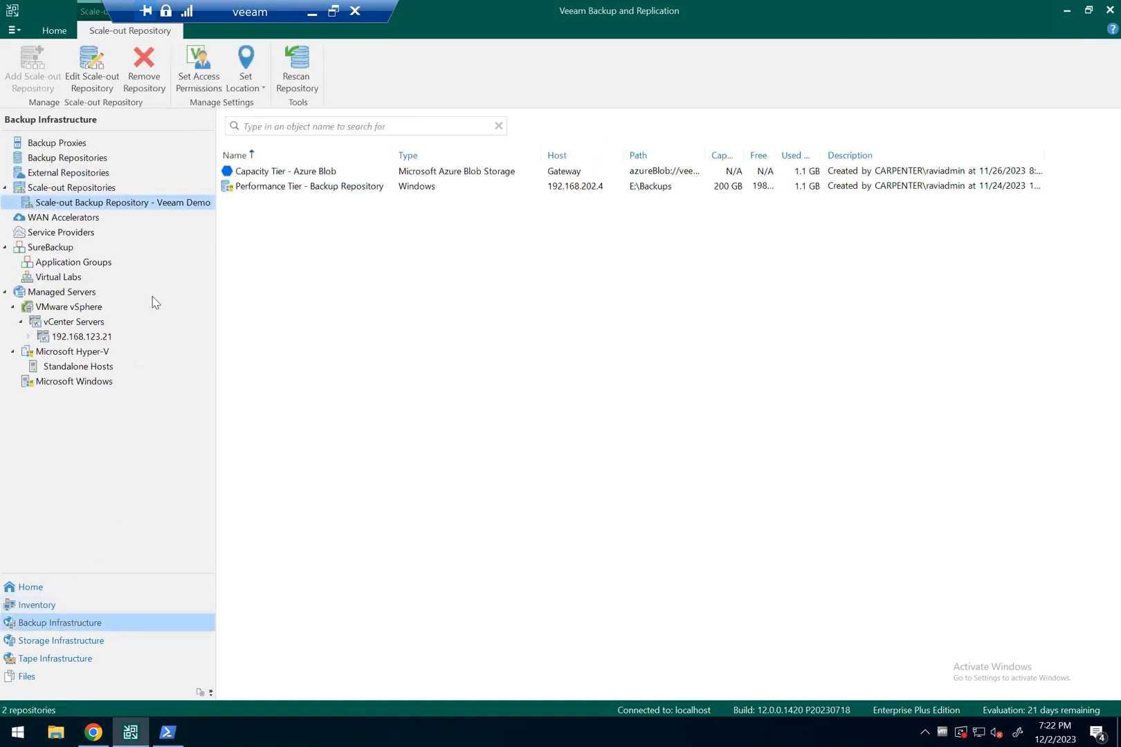
click(50, 161)
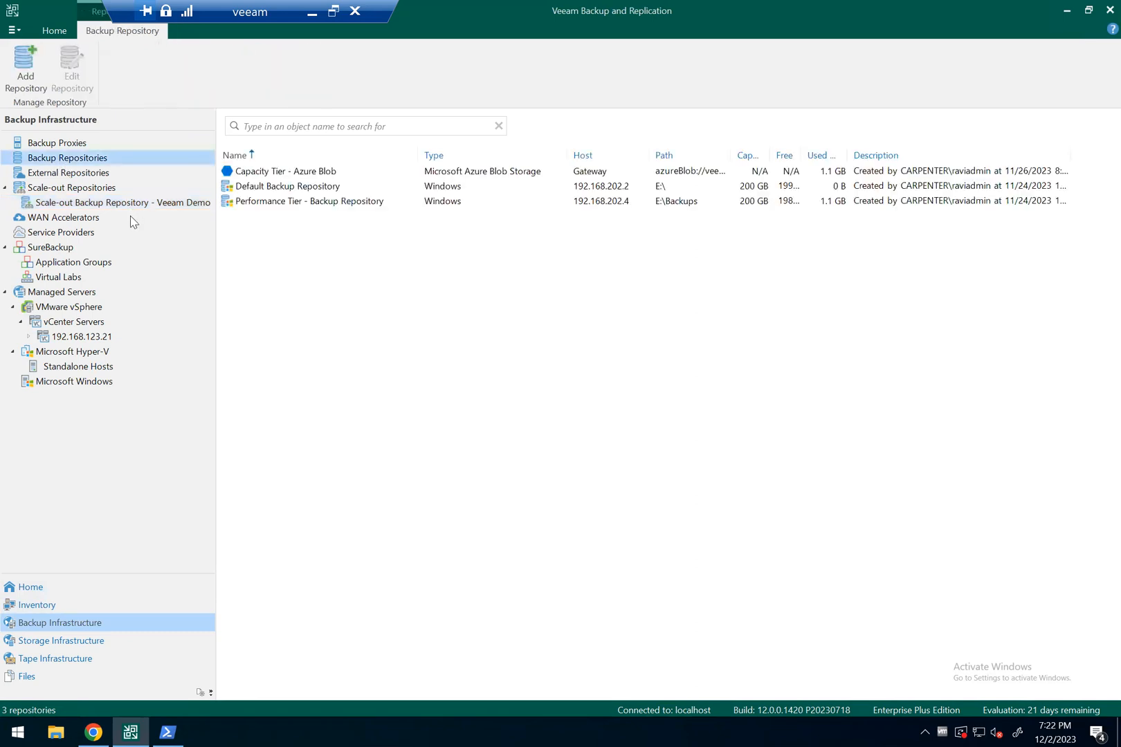
click(285, 188)
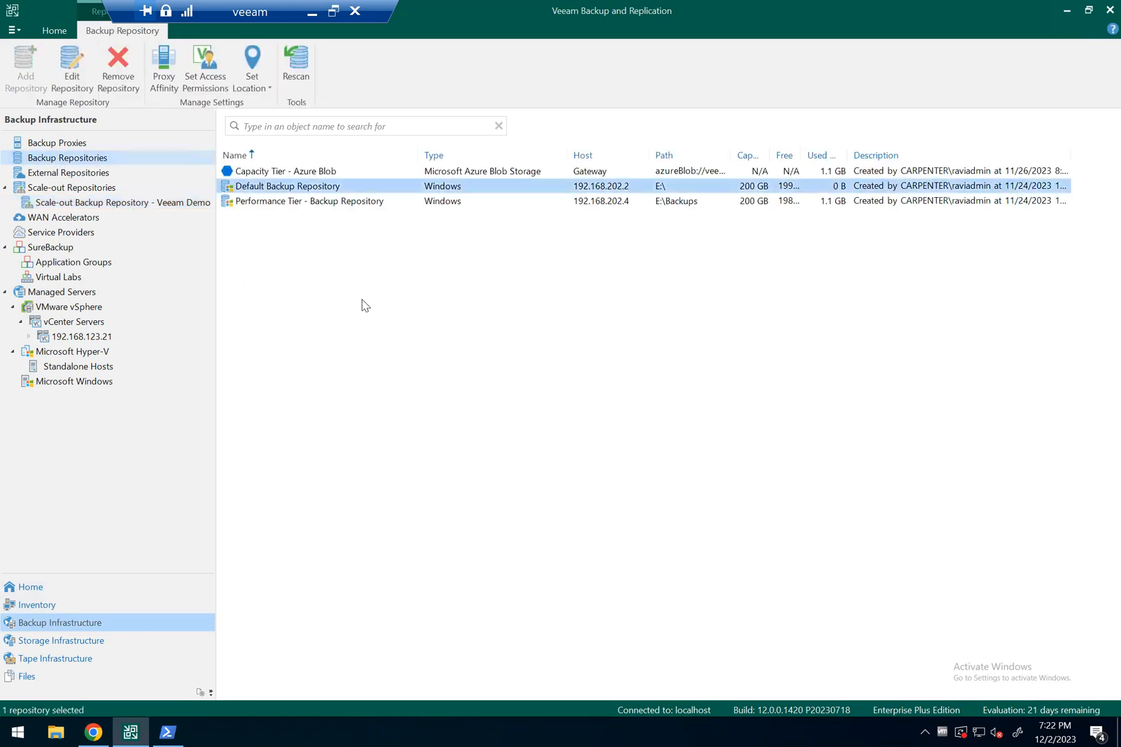
click(279, 202)
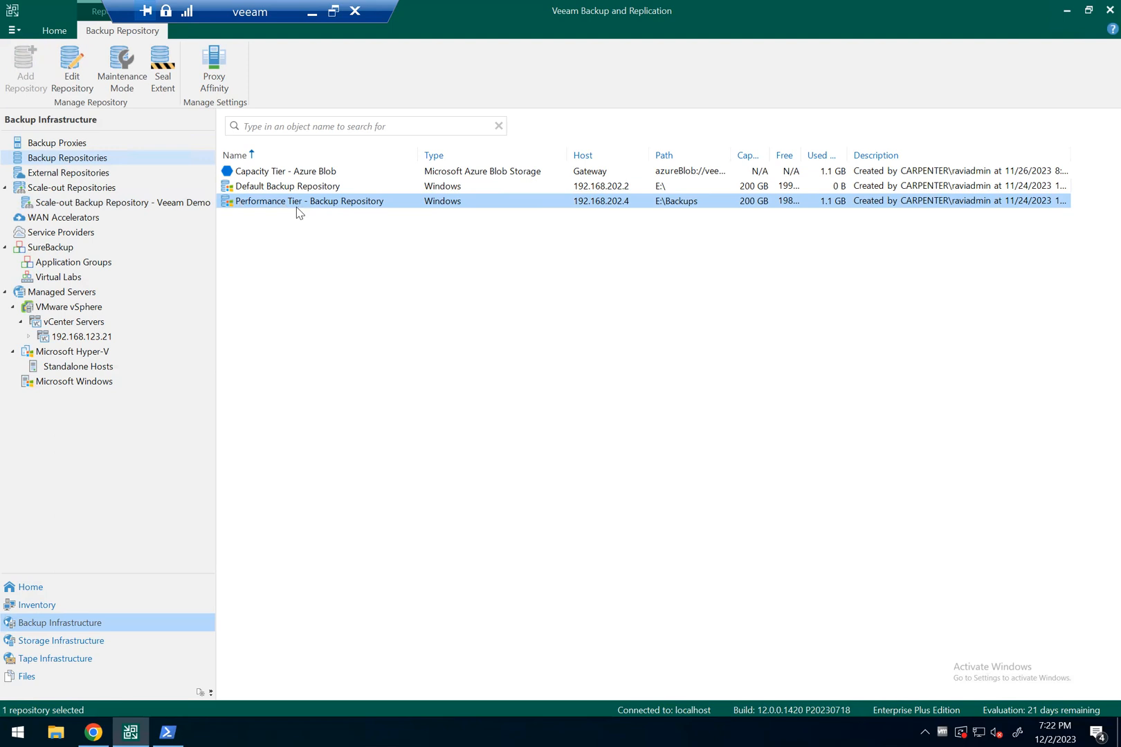
click(310, 173)
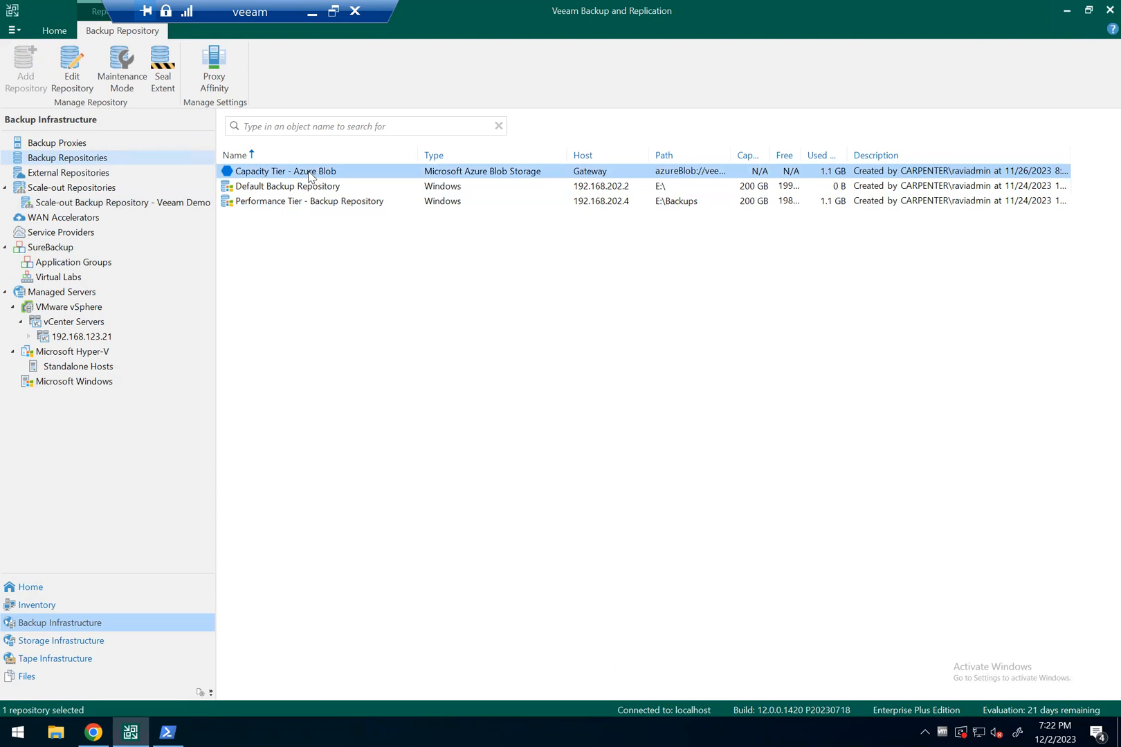
Examine the object storage types offered for a new backup repository, and close the dialog without adding one
right_click(550, 345)
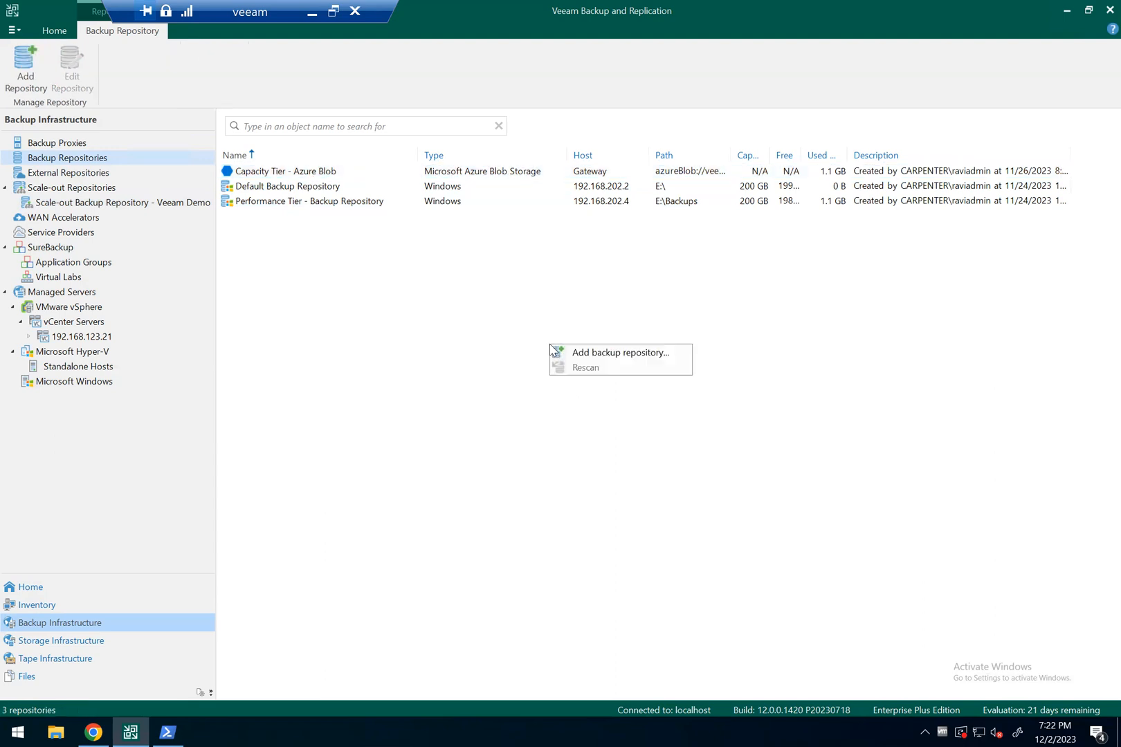
click(74, 160)
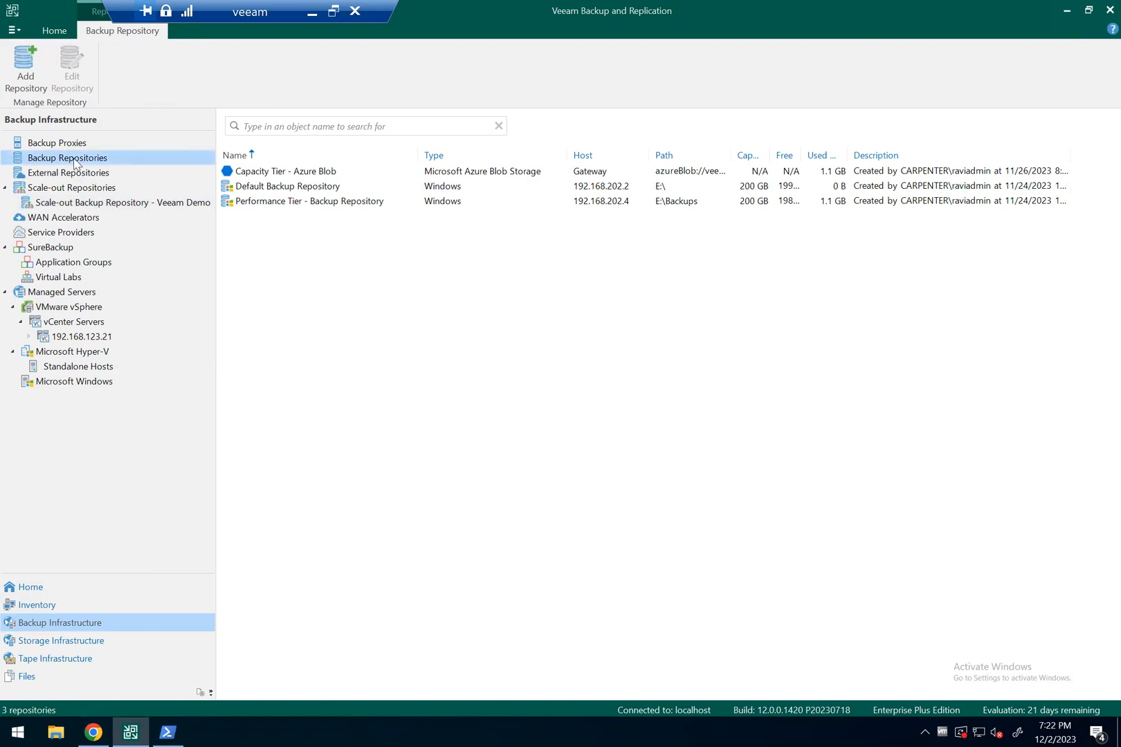
click(25, 73)
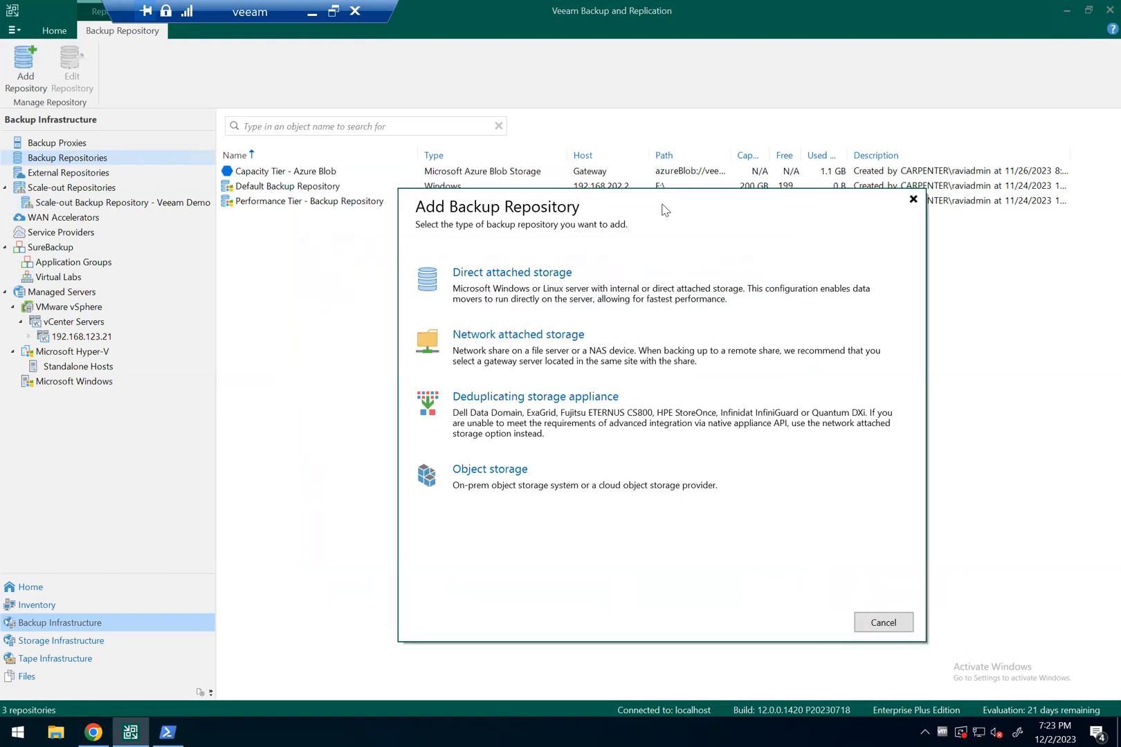
click(522, 505)
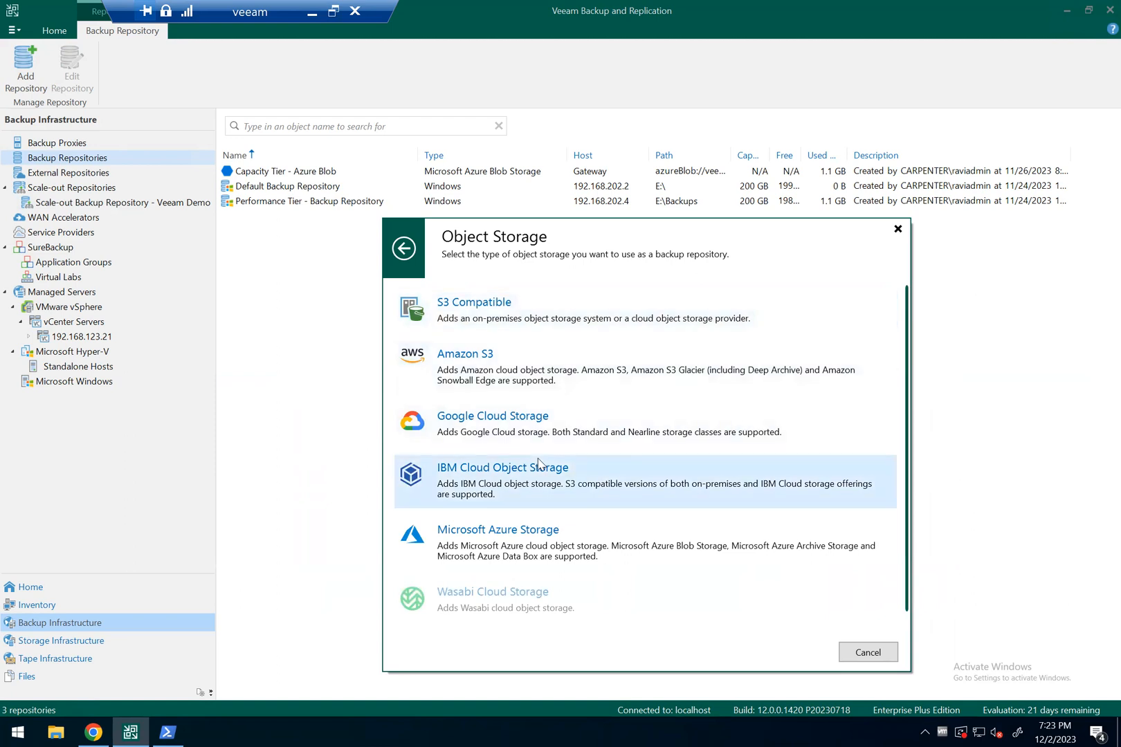
click(874, 654)
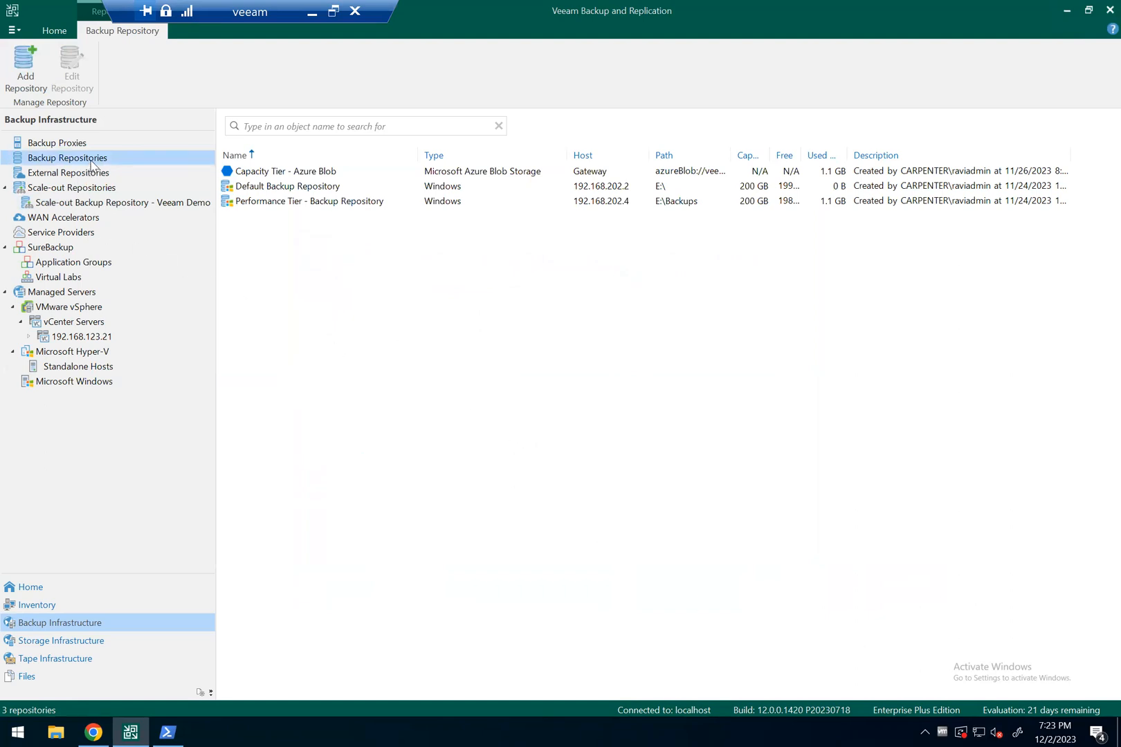
Compare the Capacity Tier - Azure Blob and Performance Tier - Backup Repository entries in the repository list
click(296, 173)
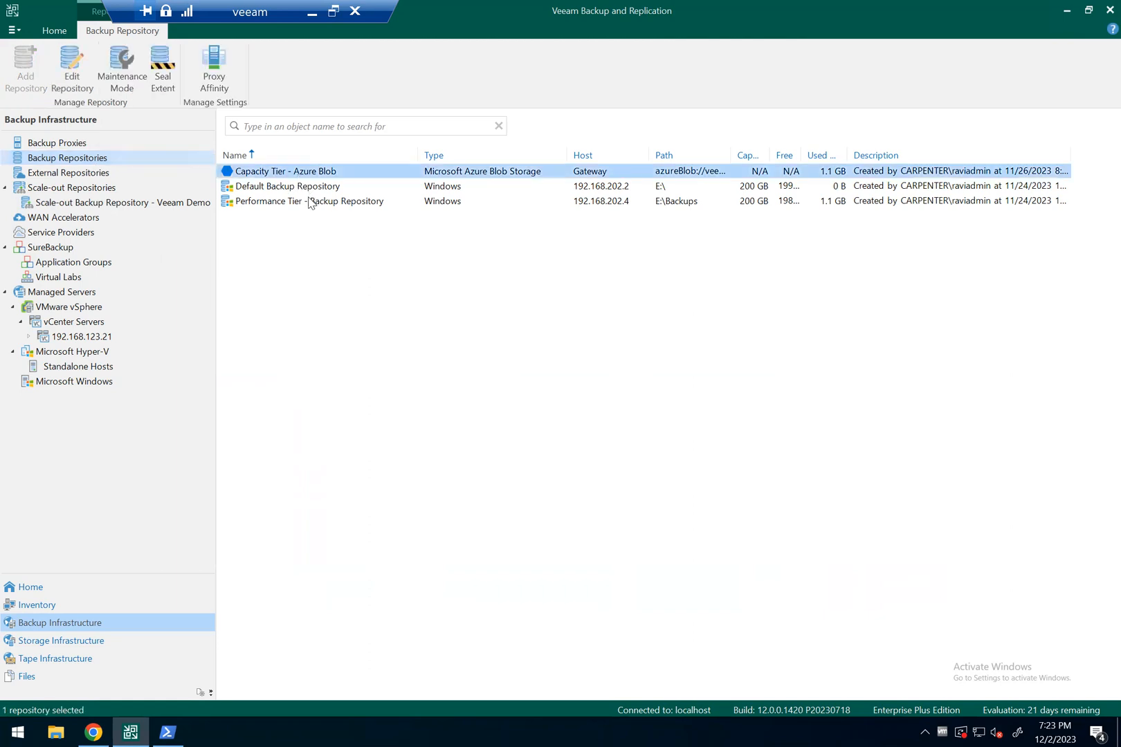
click(309, 202)
click(290, 177)
Switch to the media player to view its diagram, and return to the veeam remote desktop session
click(310, 13)
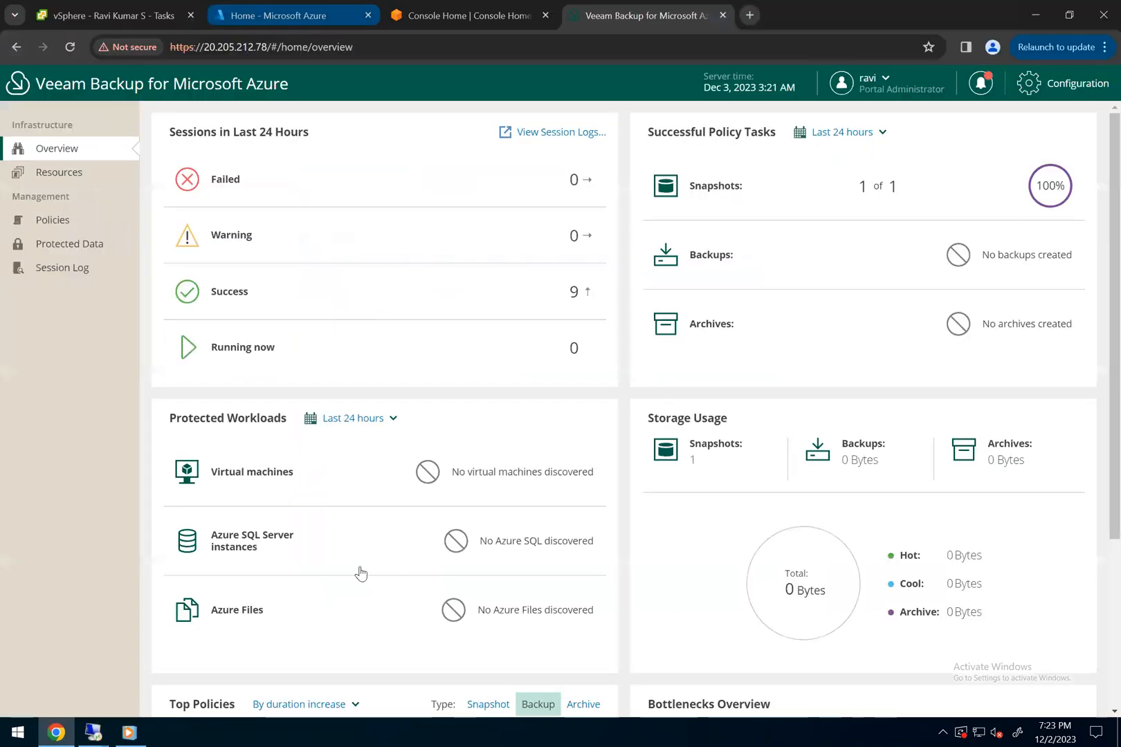
click(130, 732)
click(526, 699)
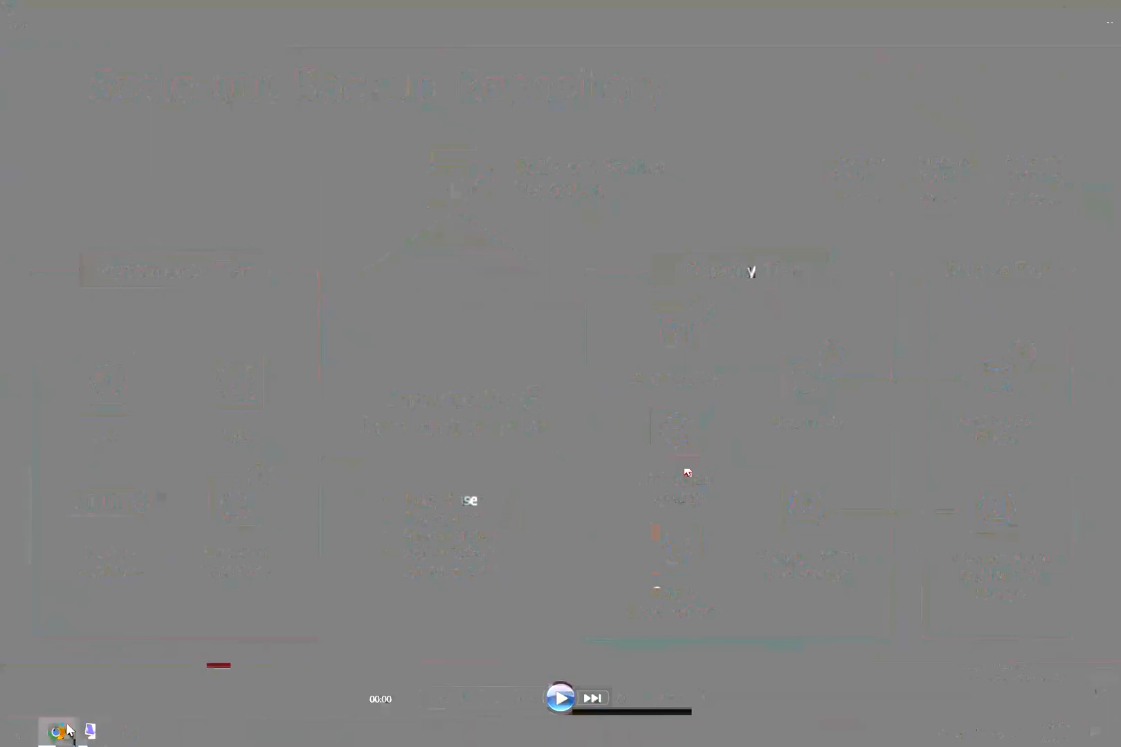
mouse_move(94, 732)
click(238, 664)
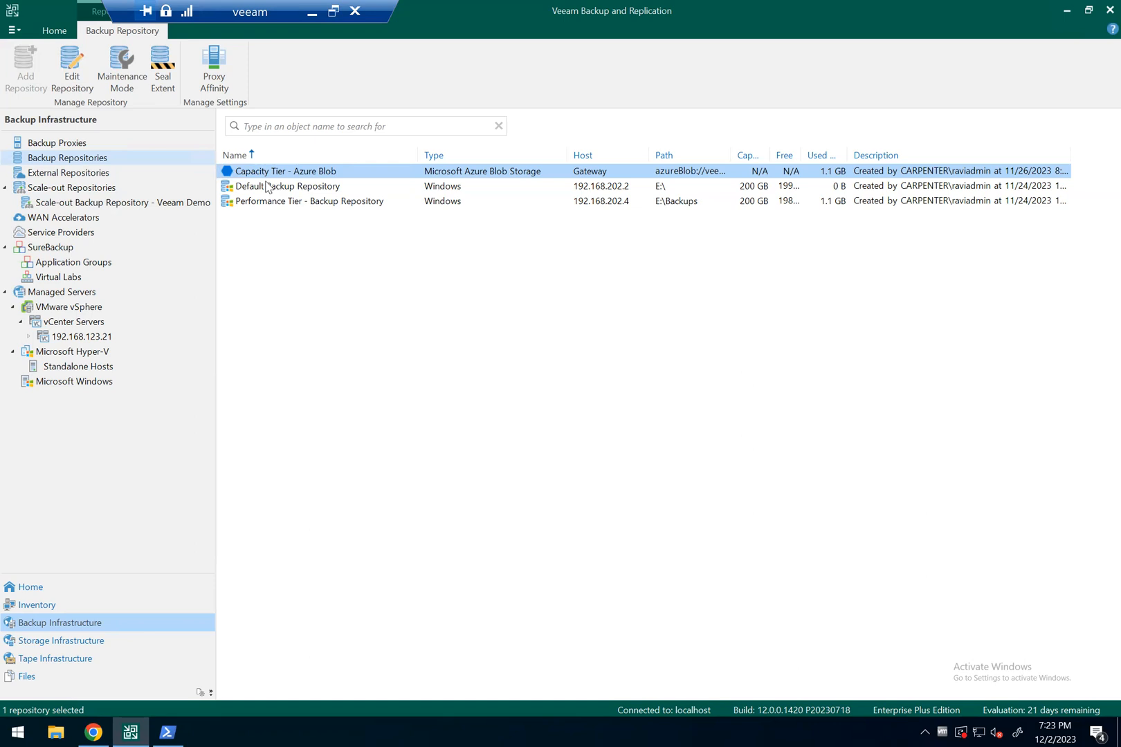
View the wizard for adding a new scale-out backup repository, and cancel it without creating one
click(74, 190)
right_click(101, 196)
click(132, 200)
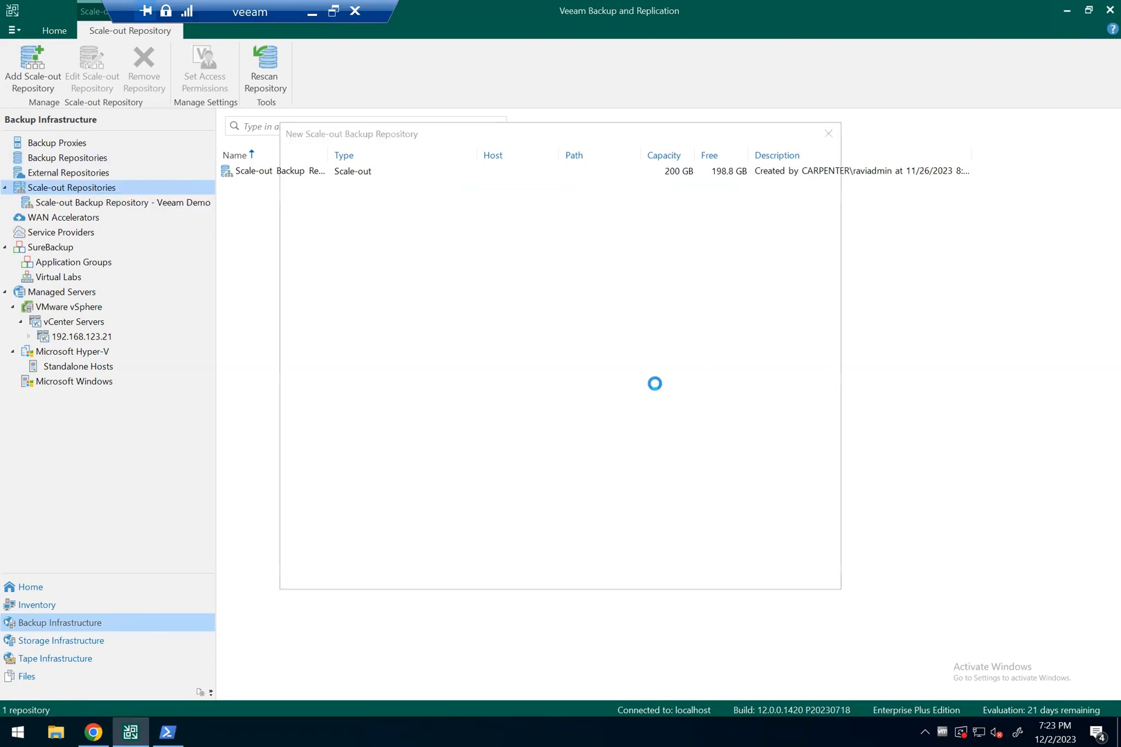
click(812, 575)
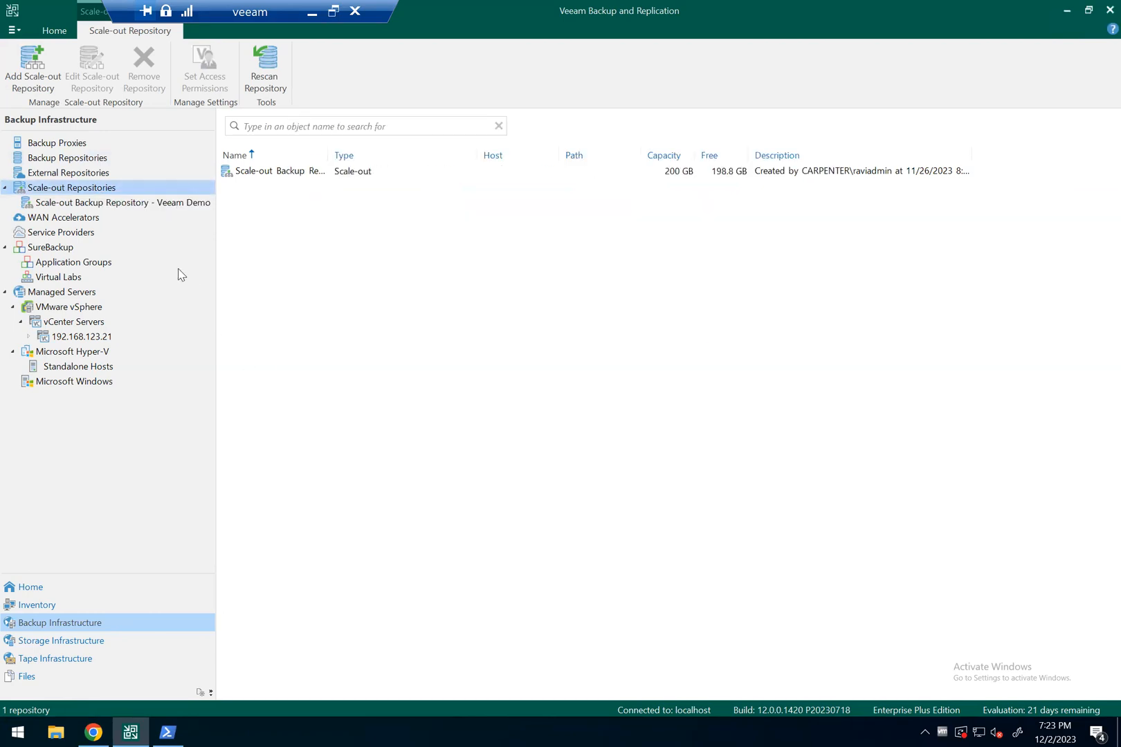
Compare the extents of Scale-out Backup Repository - Veeam Demo with the matching entries in the backup repositories list
click(160, 202)
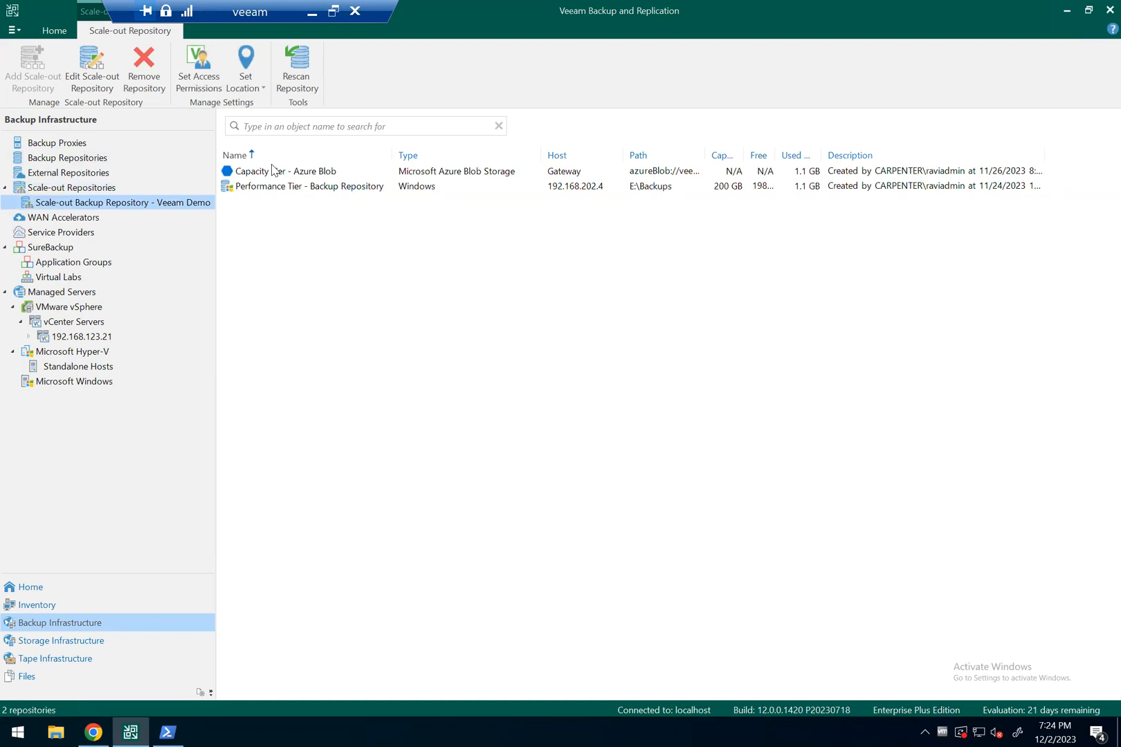
click(257, 174)
click(281, 191)
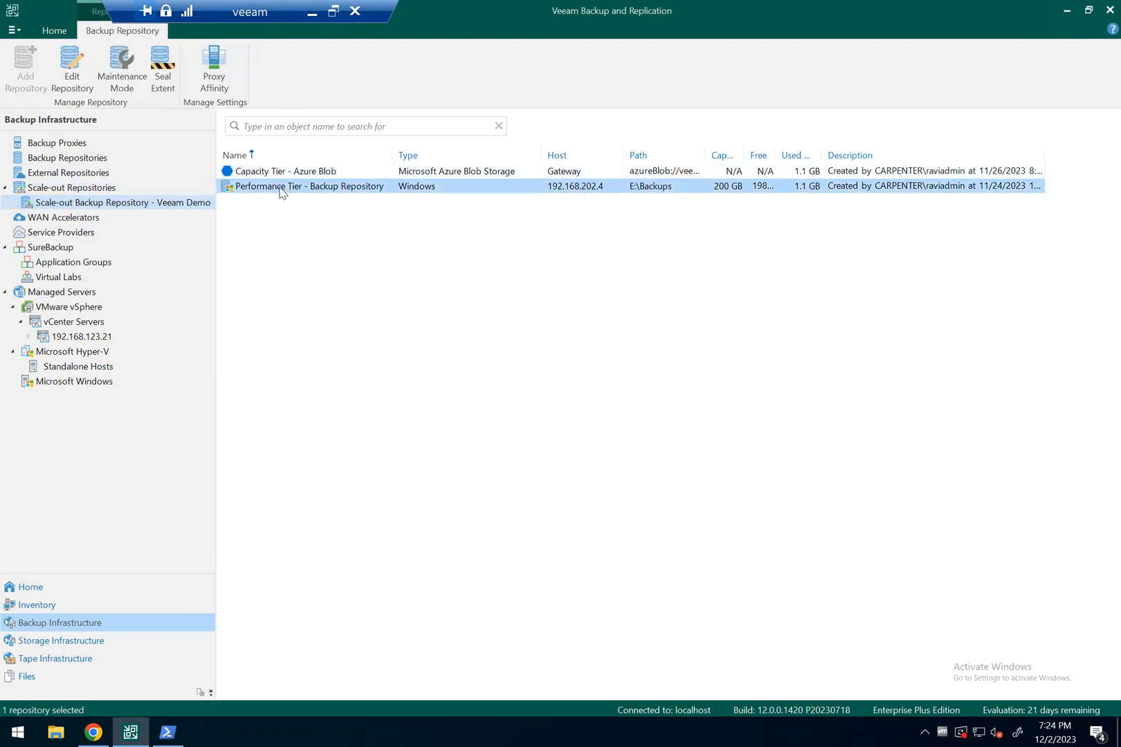
click(83, 159)
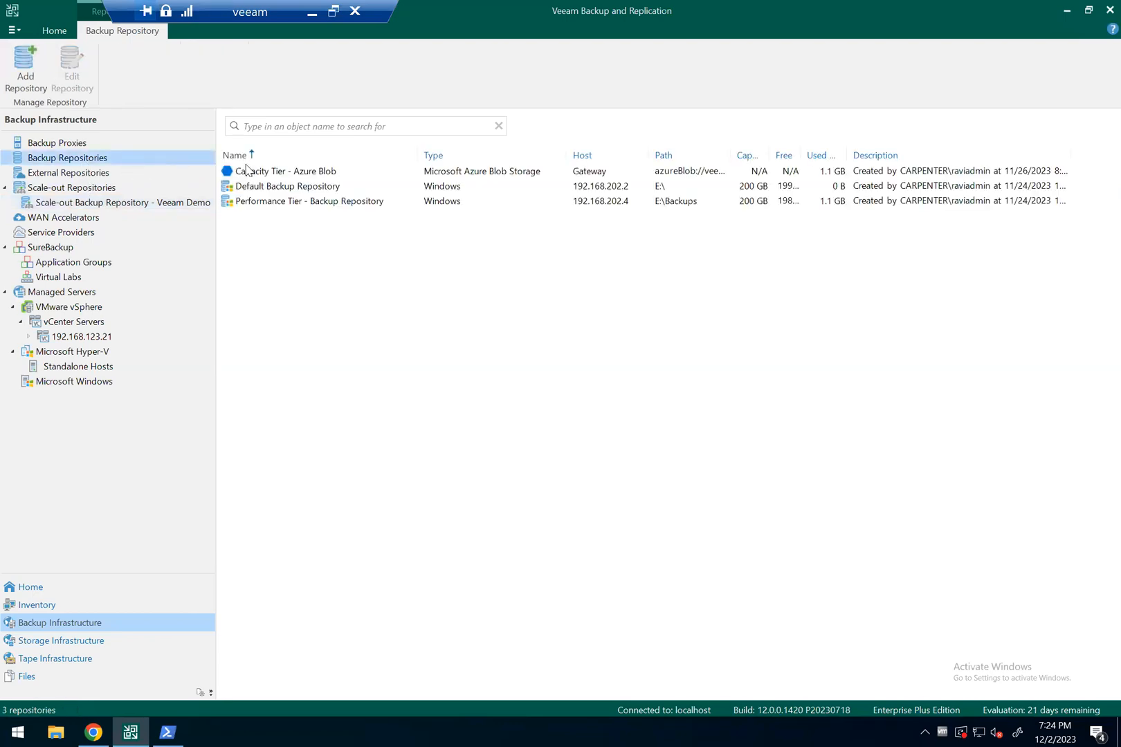
click(270, 172)
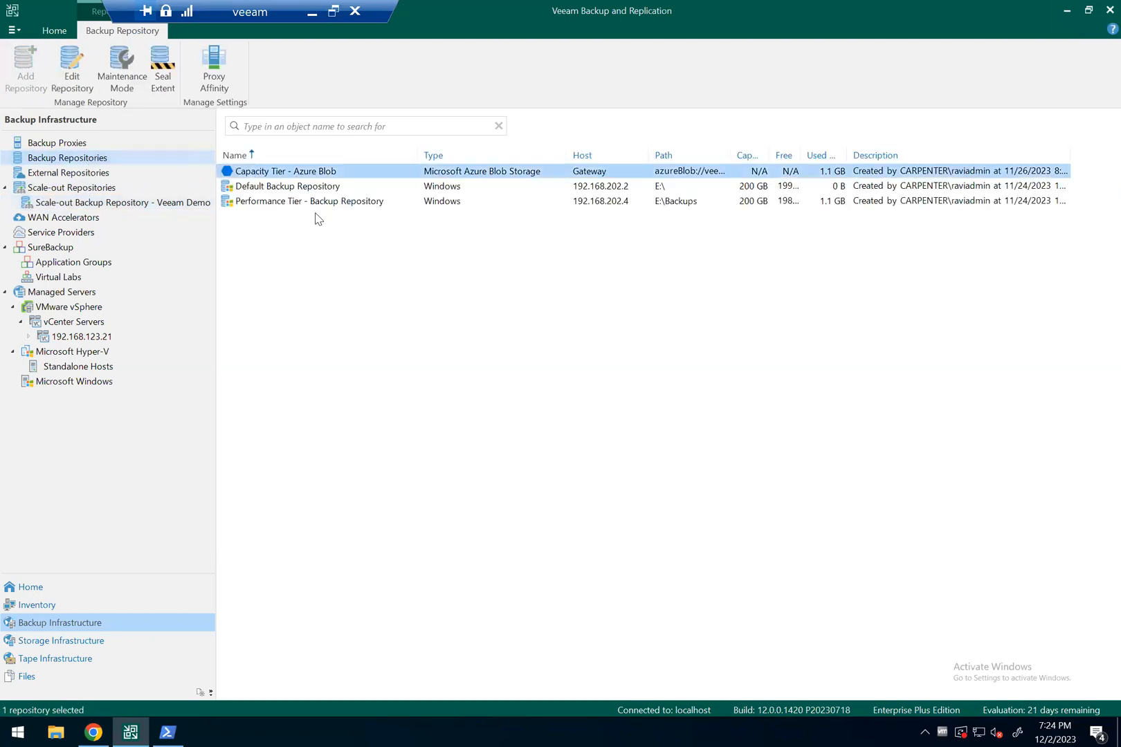
click(267, 205)
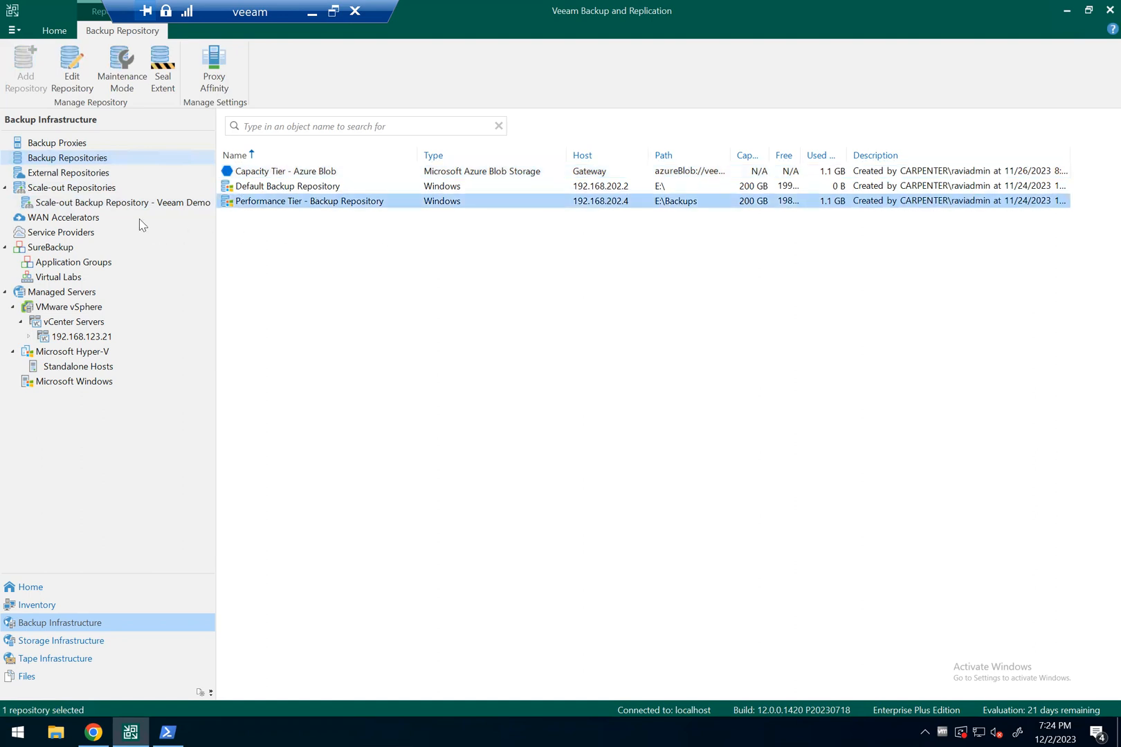
Open Scale-out Backup Repository - Veeam Demo for editing and review its performance tier, placement policy, capacity tier and archive tier settings
click(90, 203)
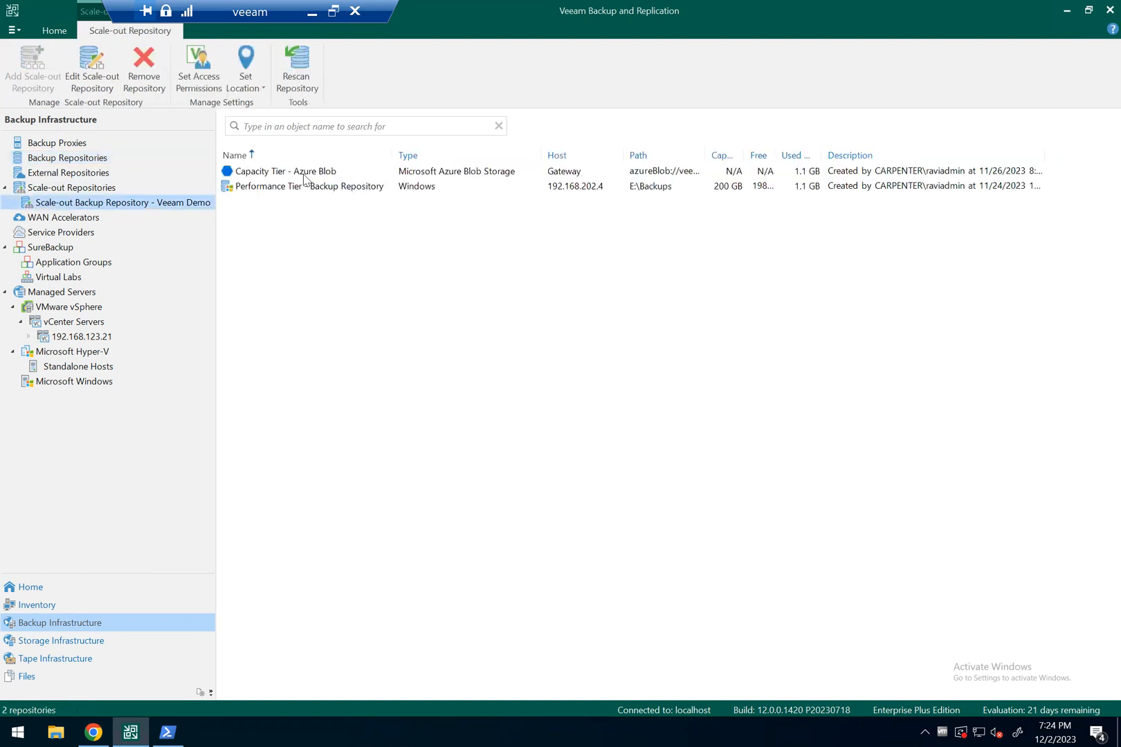
right_click(194, 206)
click(260, 276)
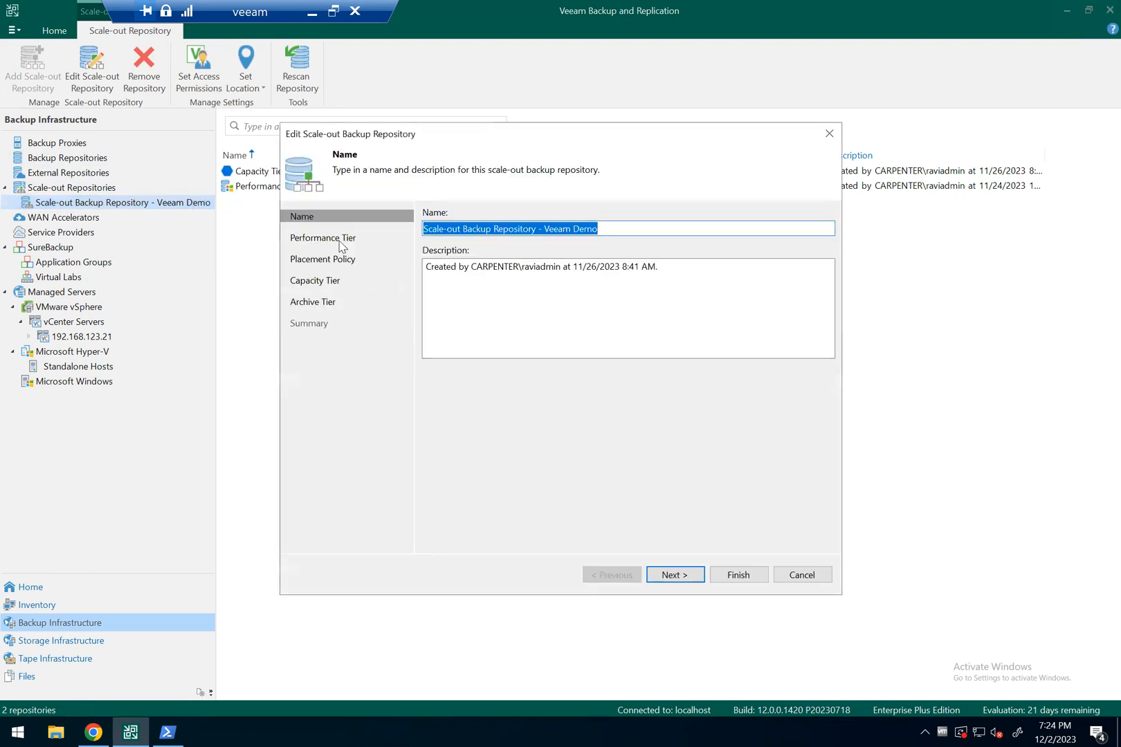
click(340, 241)
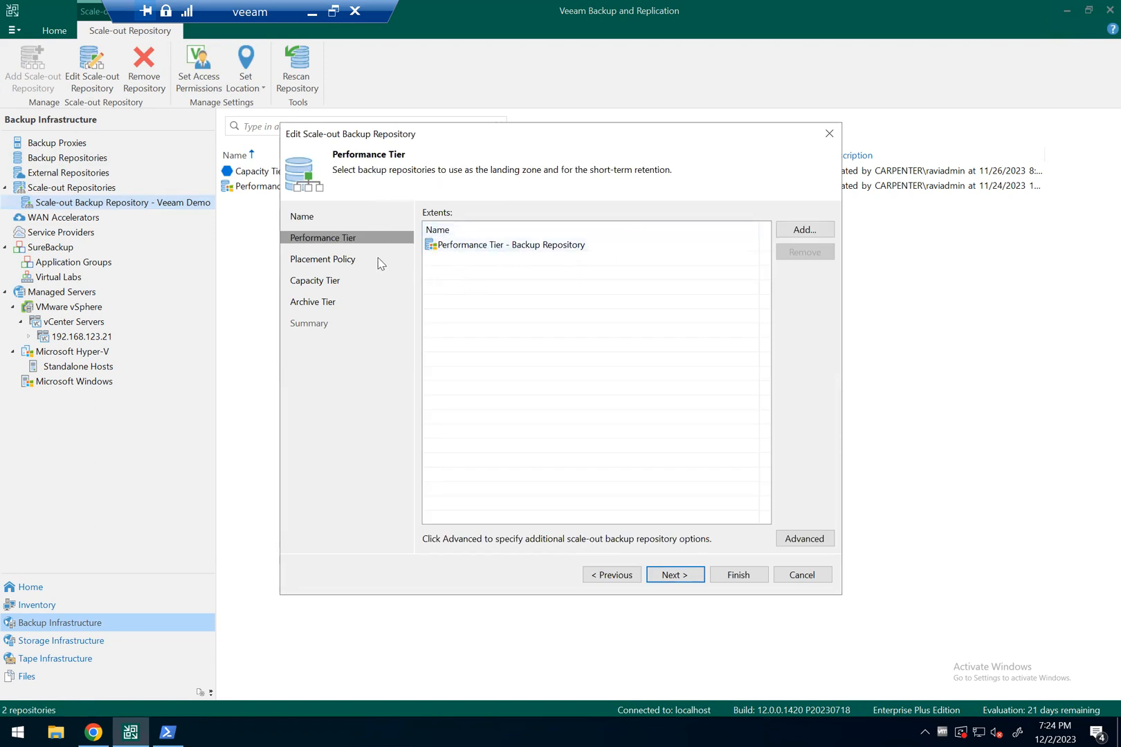
click(346, 266)
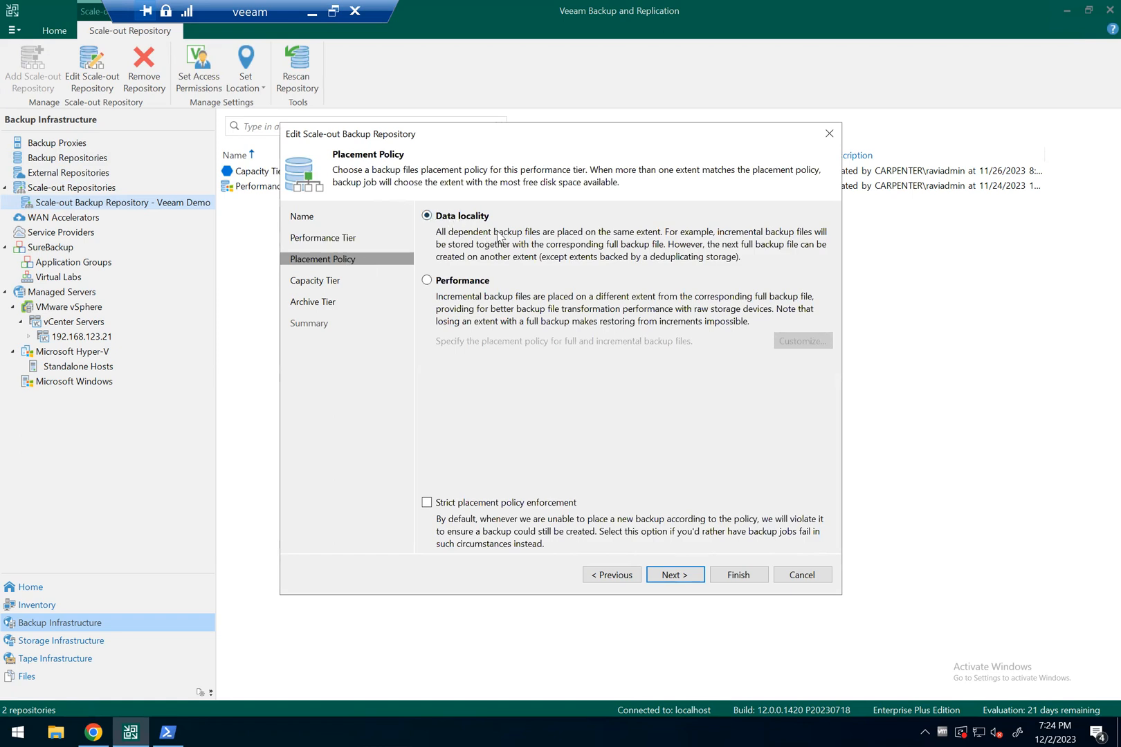
click(335, 281)
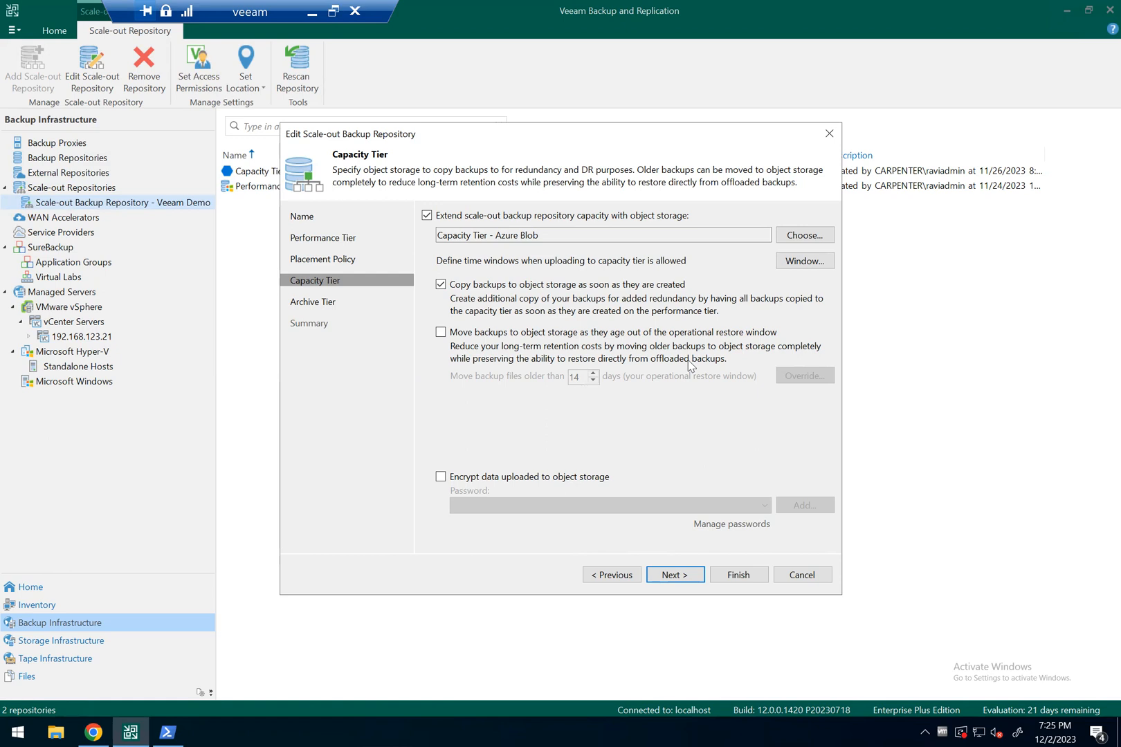
click(322, 305)
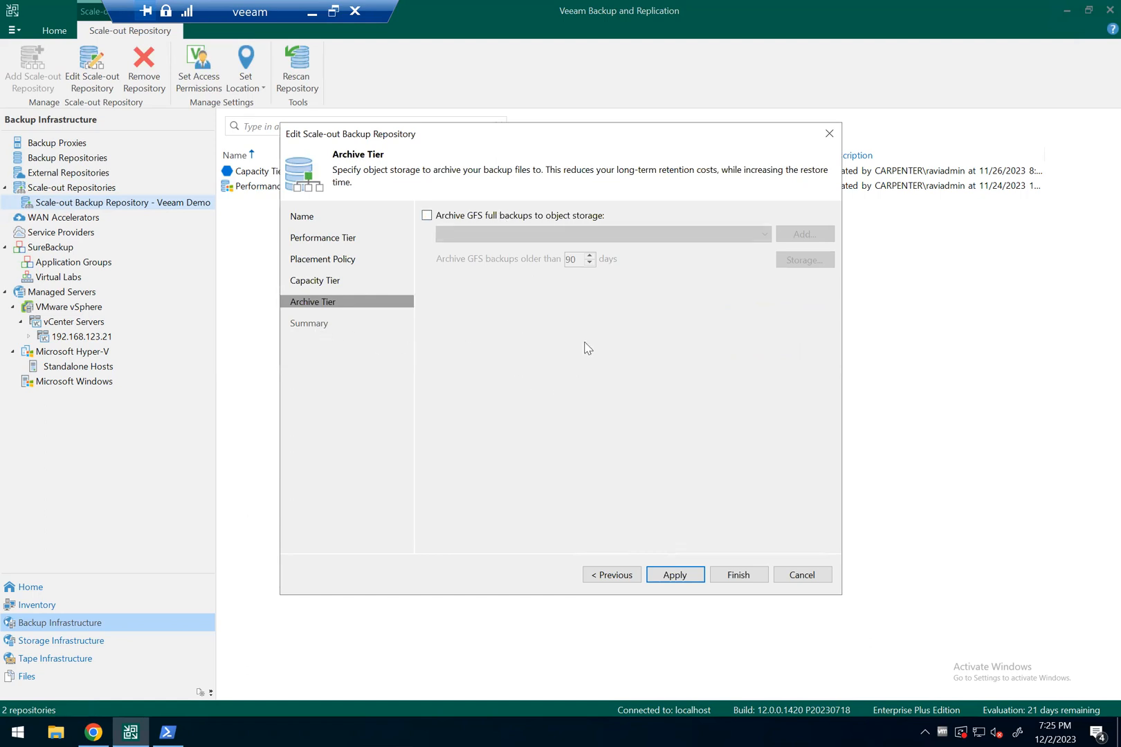
Cancel the scale-out repository edit and return to the extents of Scale-out Backup Repository - Veeam Demo after a look at the inventory
click(802, 575)
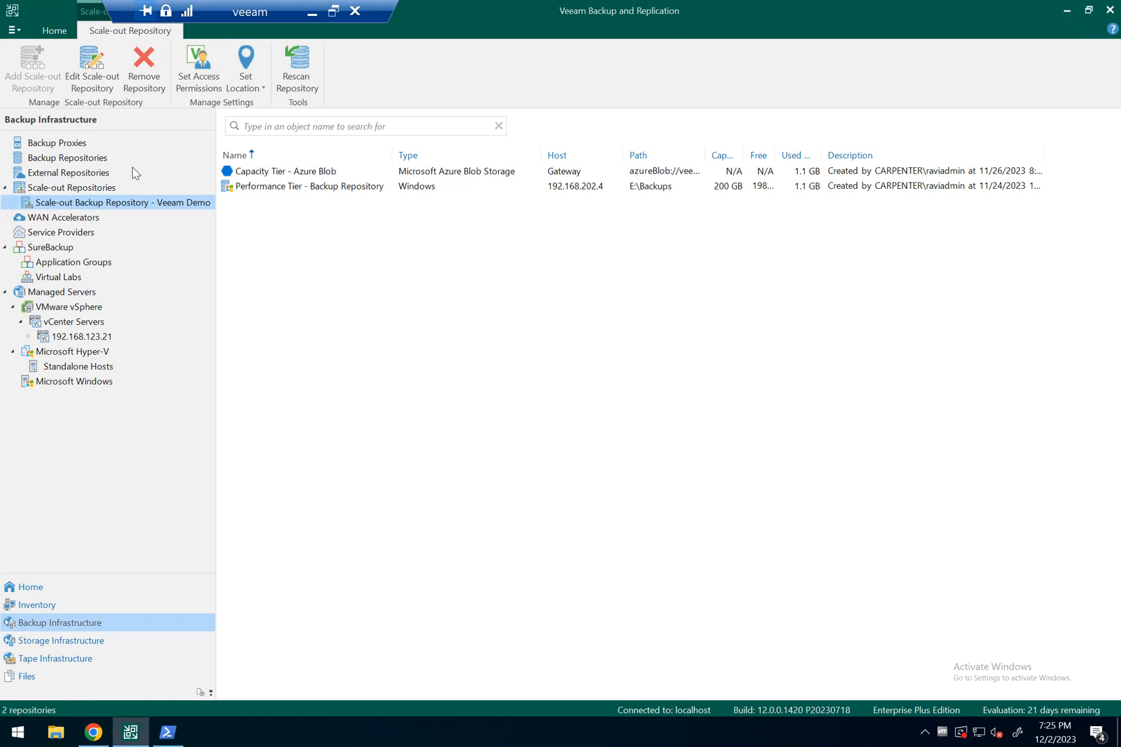
click(45, 606)
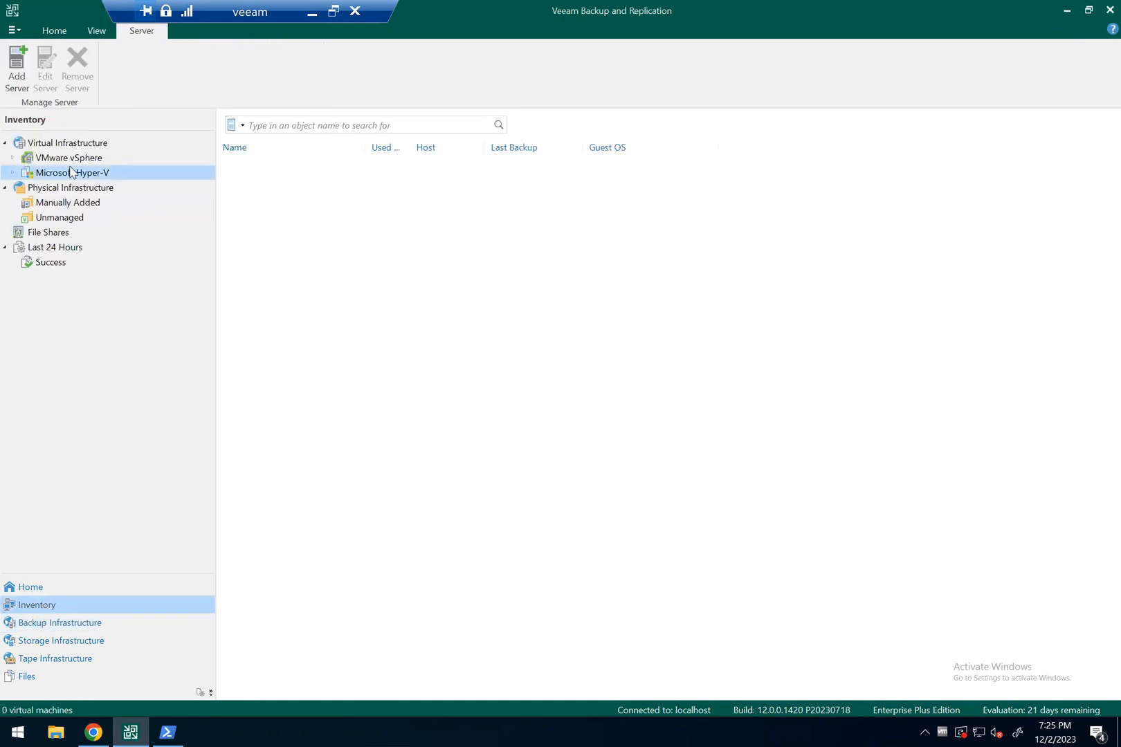
click(57, 625)
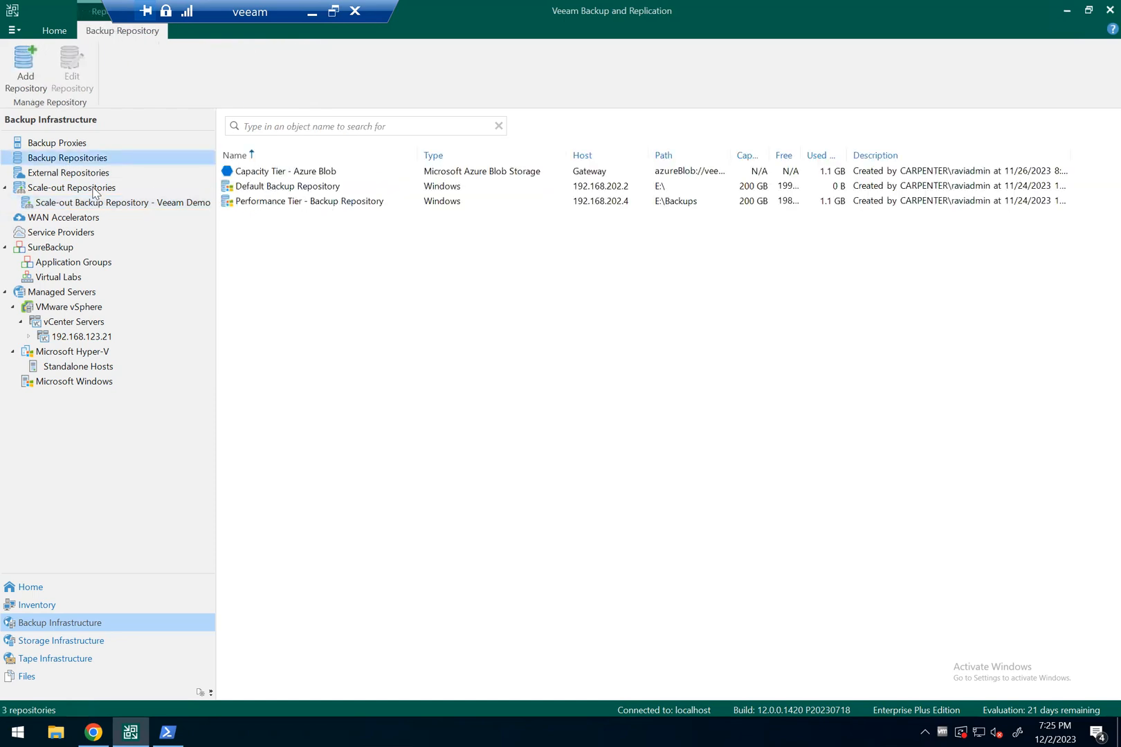
click(72, 203)
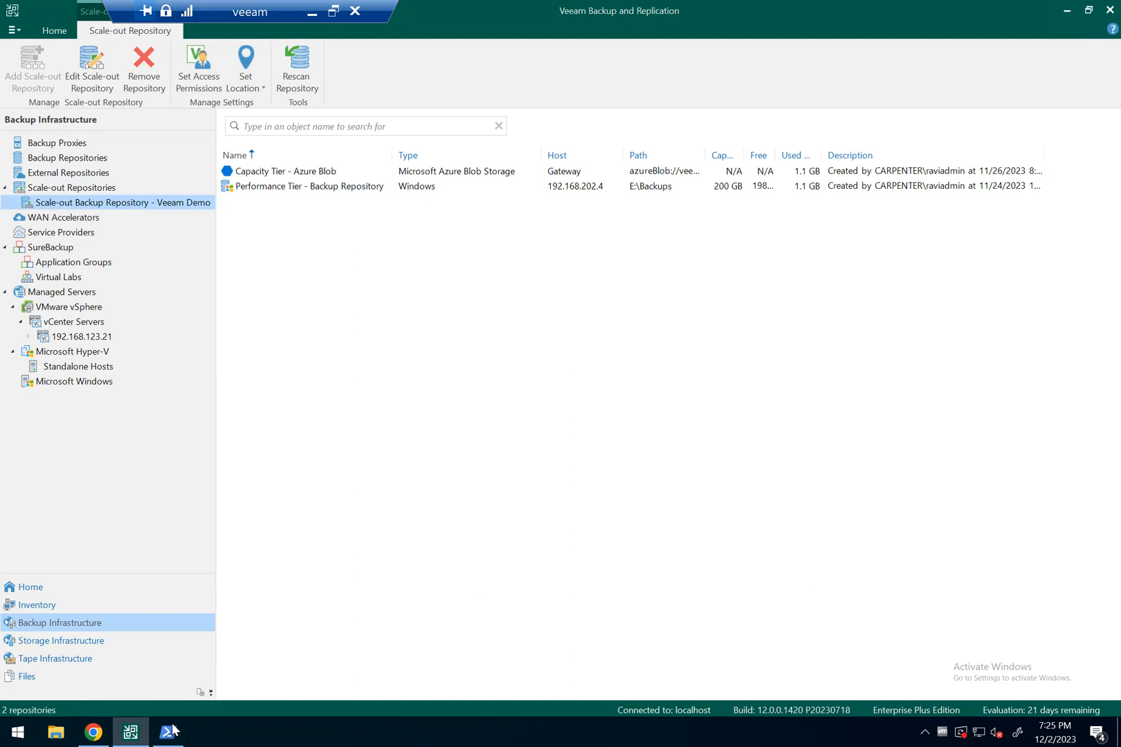
Switch to the hyperv remote desktop session to view the WinXP virtual machine, and return to the veeam session
click(312, 19)
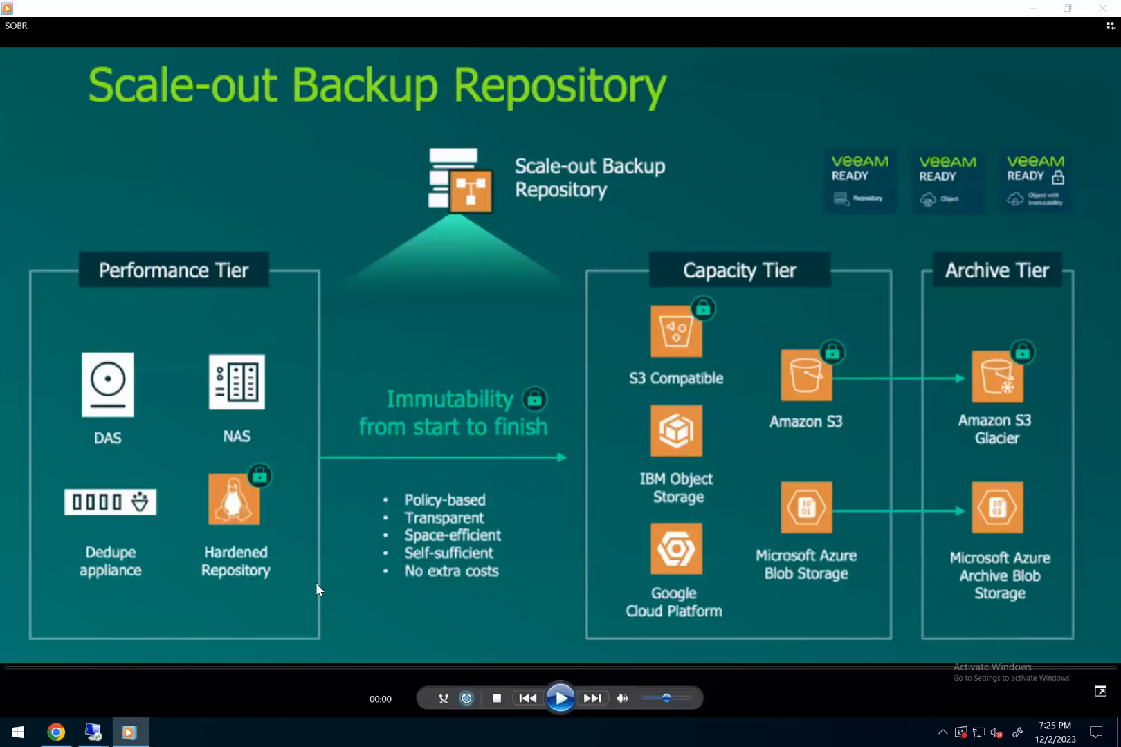
mouse_move(93, 732)
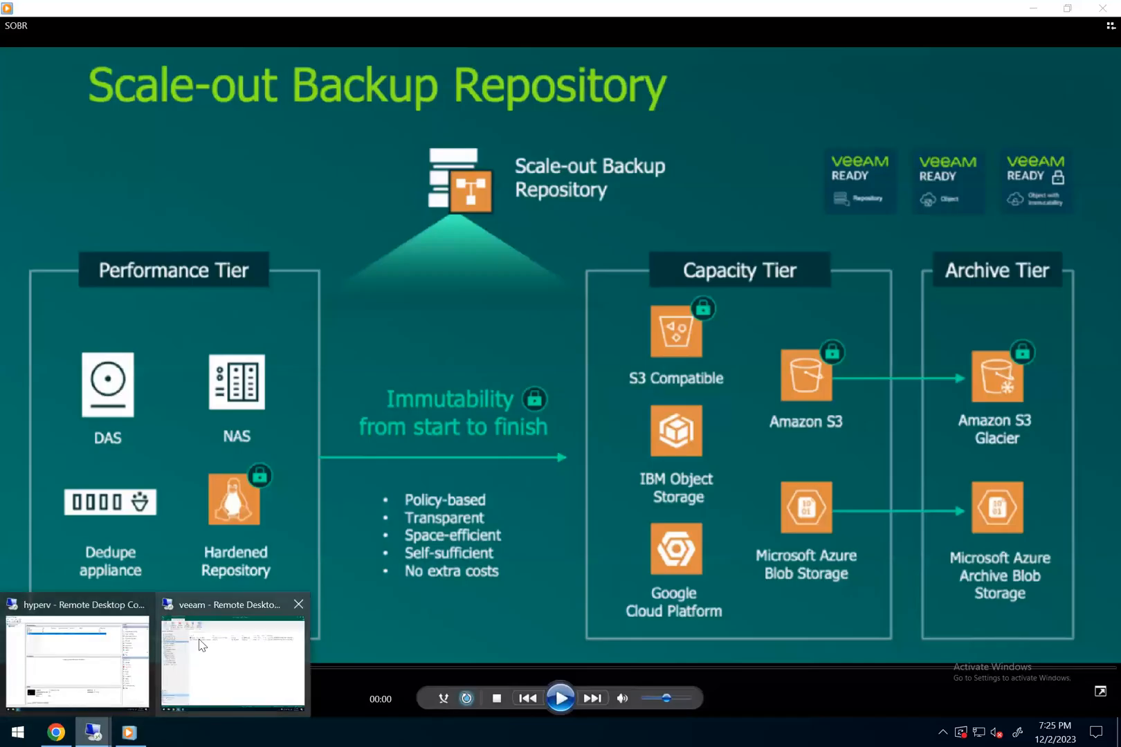
click(36, 654)
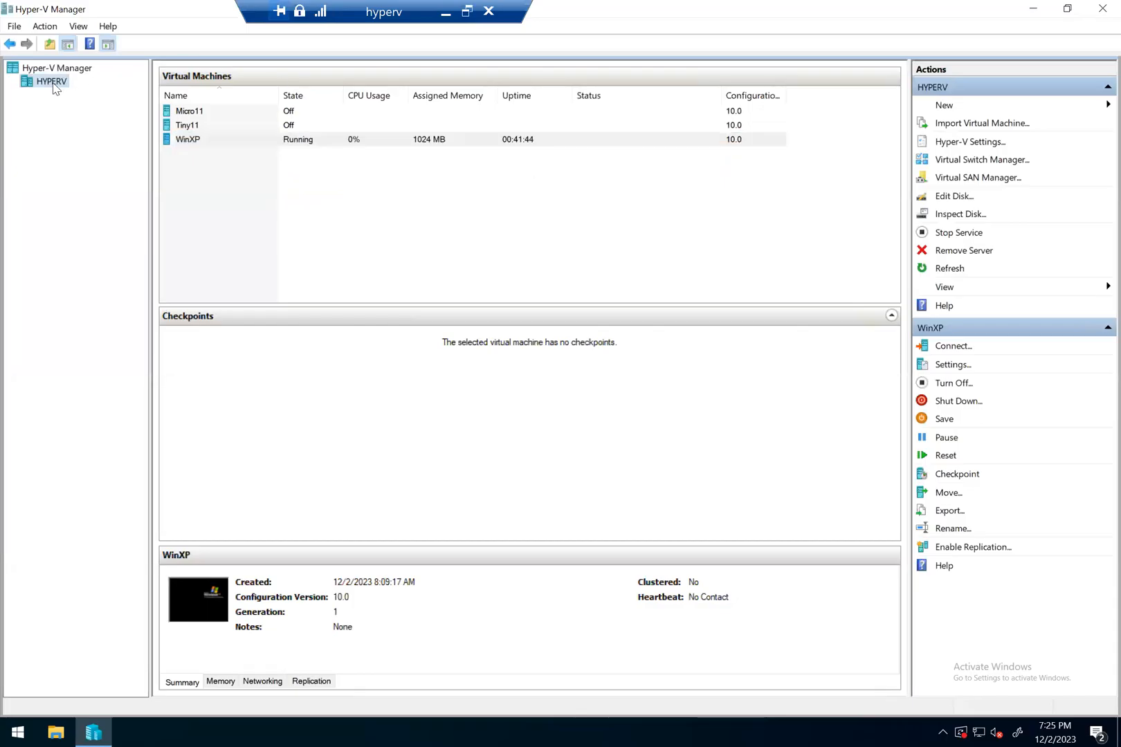
click(189, 141)
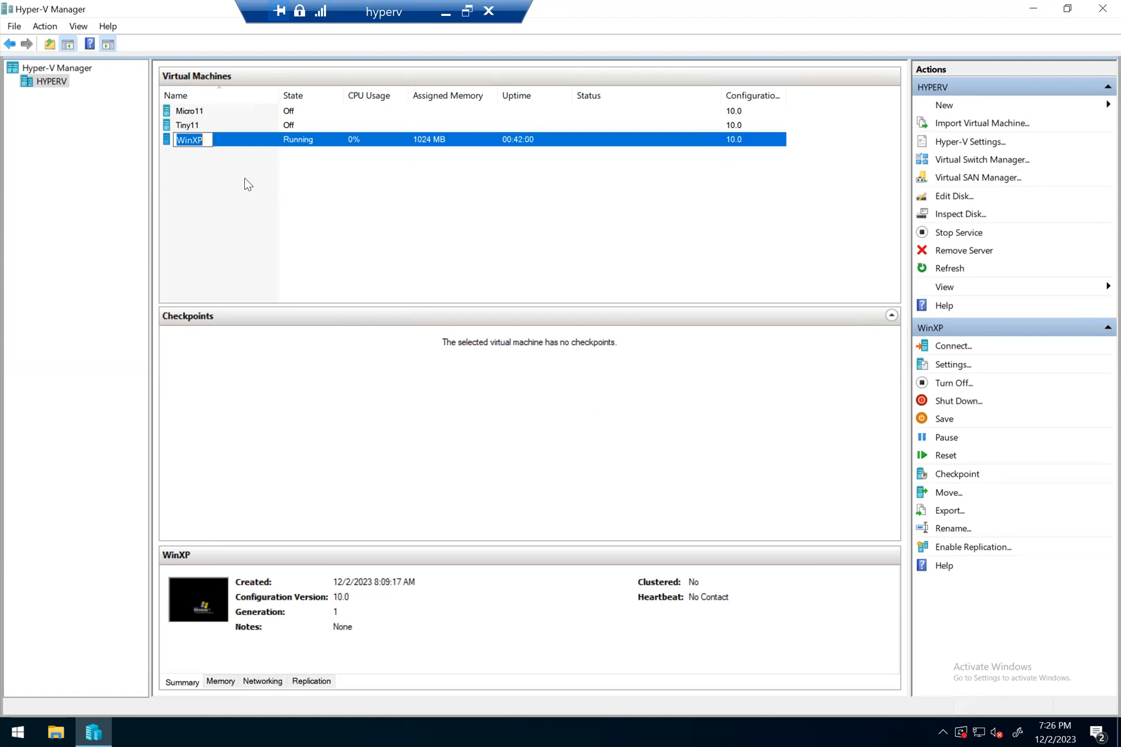
click(245, 183)
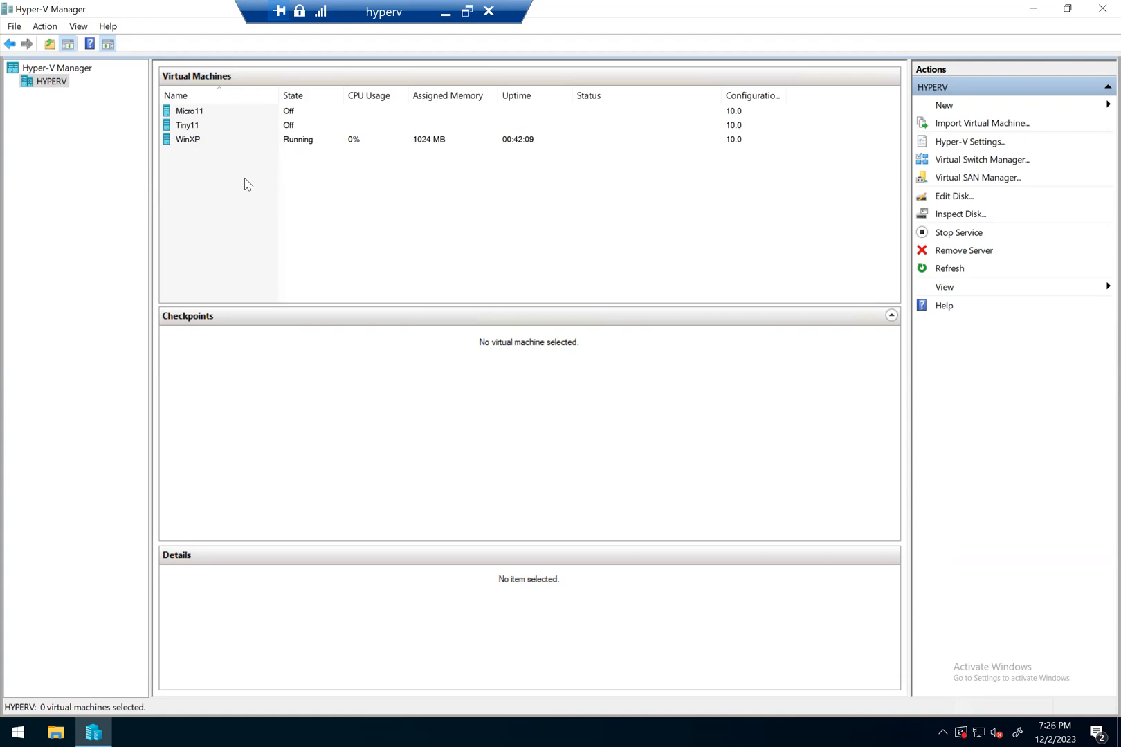
click(302, 141)
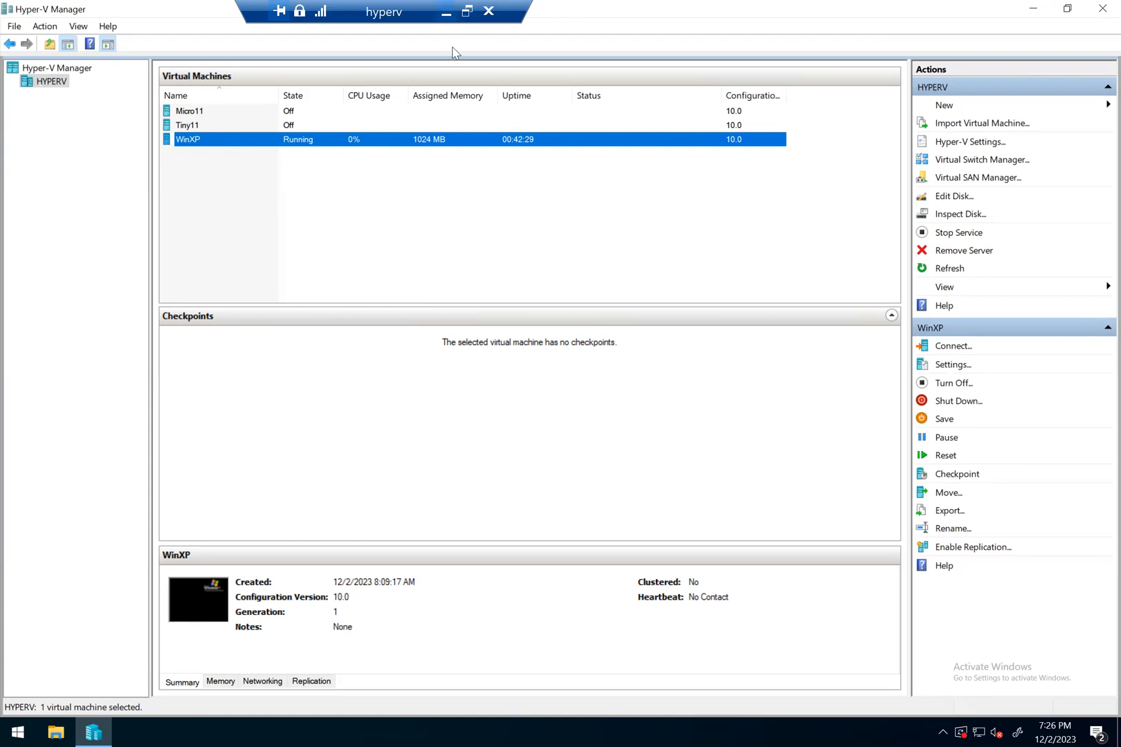
click(446, 12)
mouse_move(90, 729)
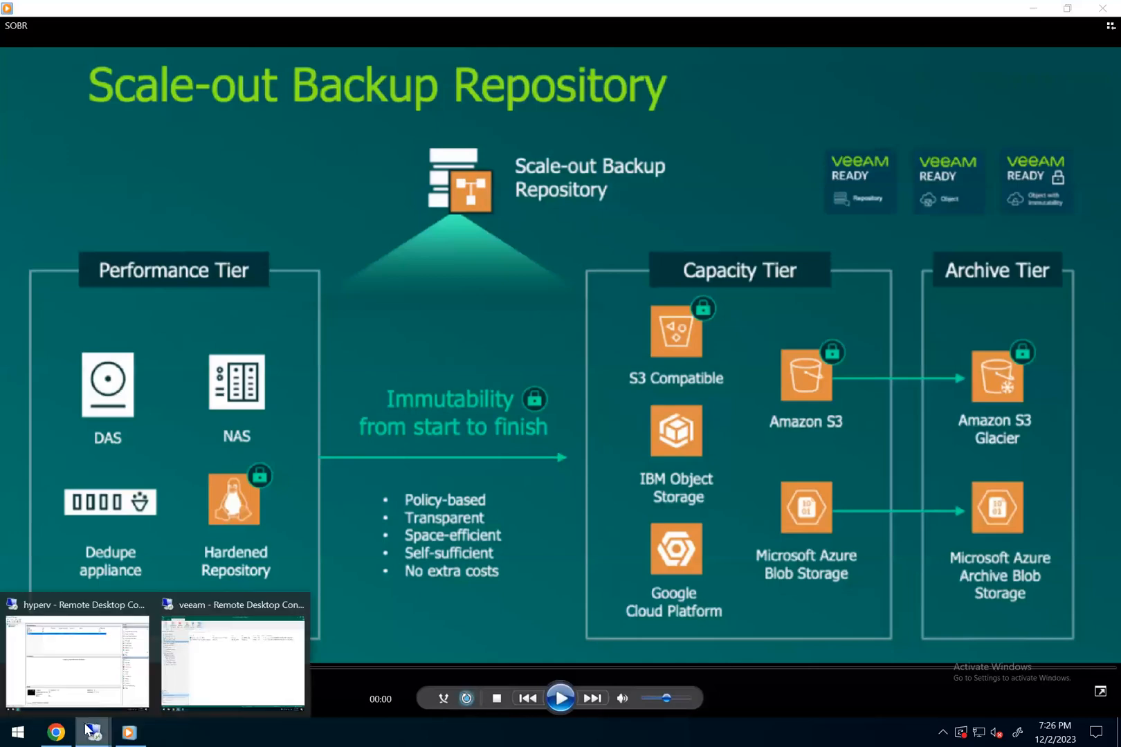
click(222, 657)
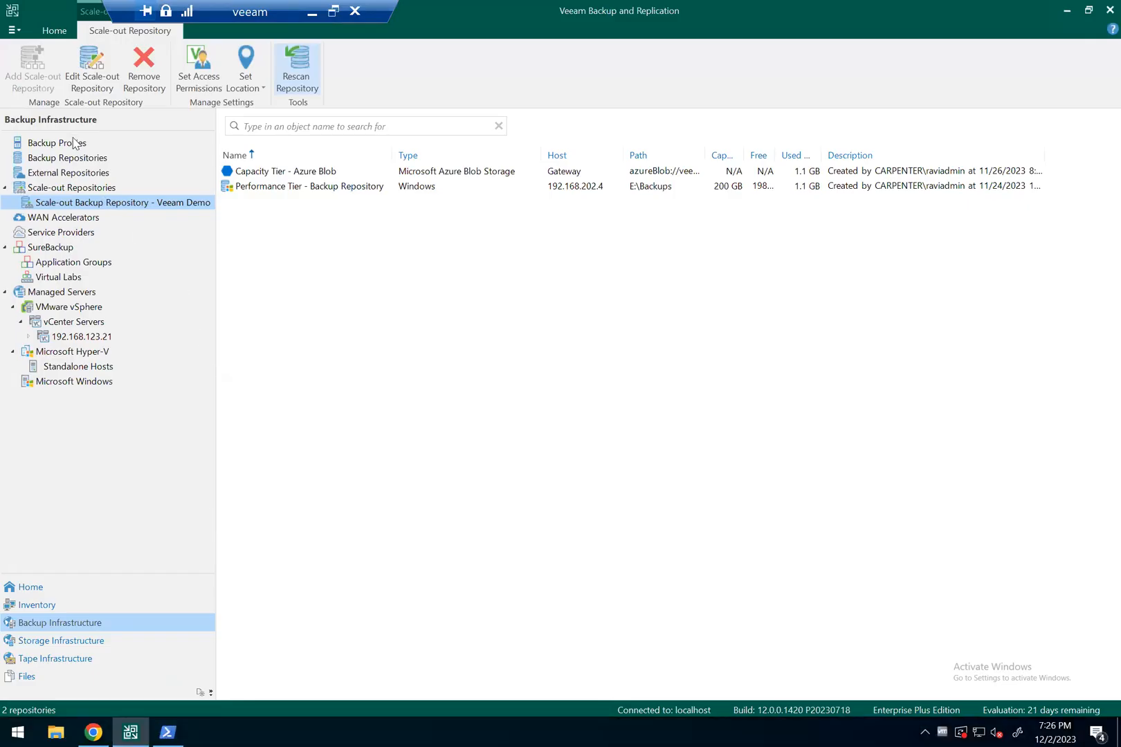
Open WinXPBackupJob for editing, review its virtual machines and backup repository options, and cancel without saving
click(40, 592)
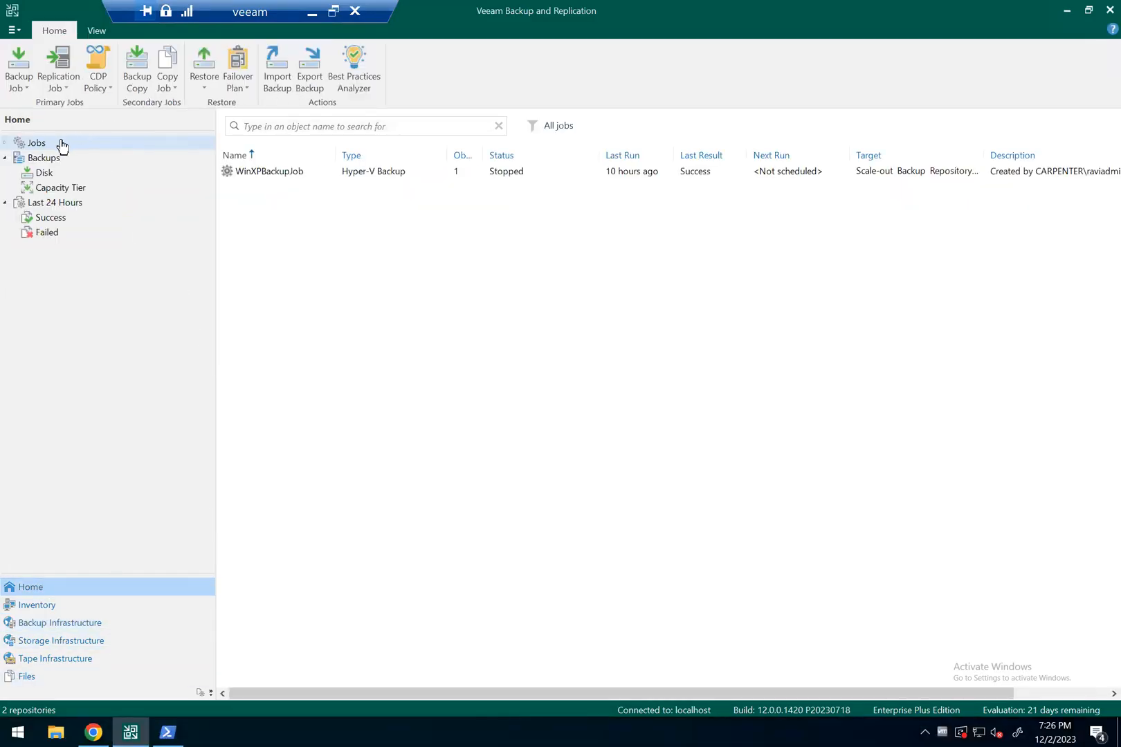
right_click(296, 173)
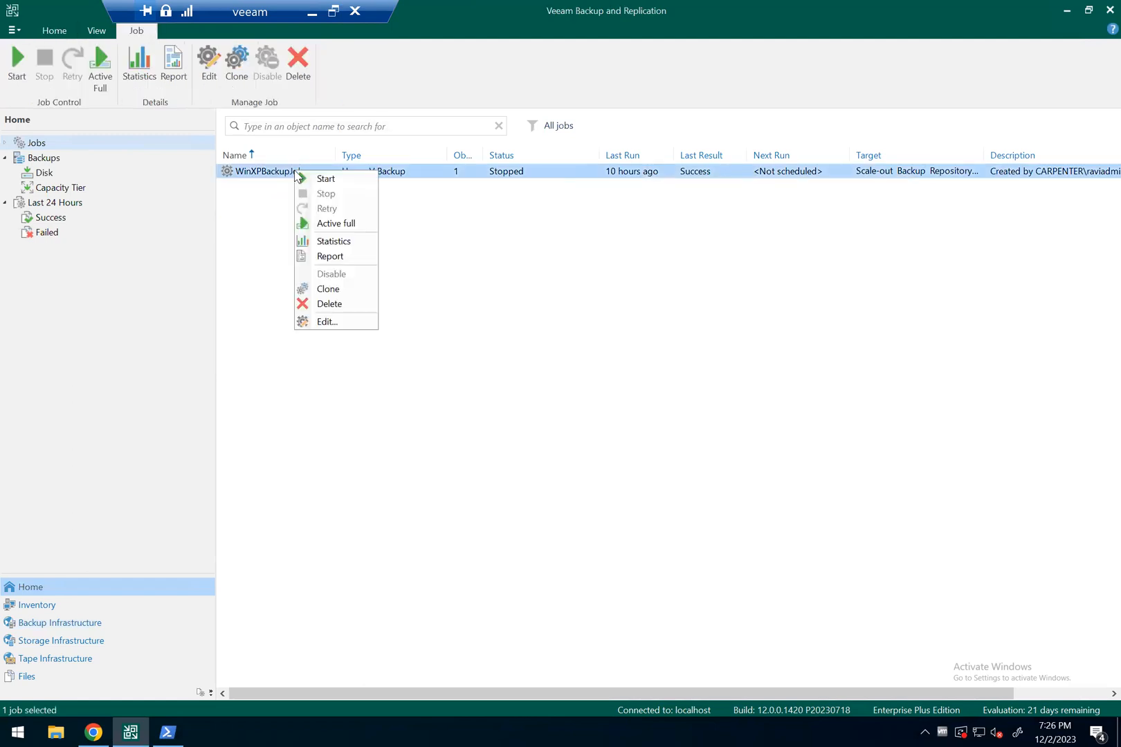
click(354, 322)
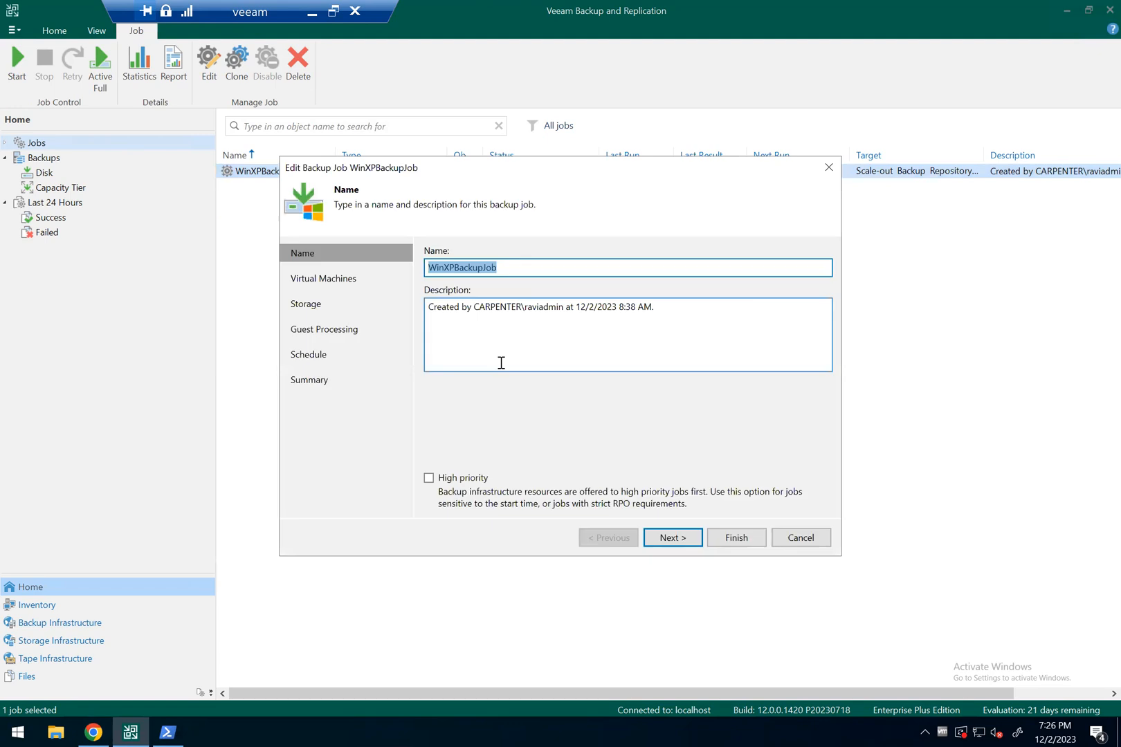
click(666, 538)
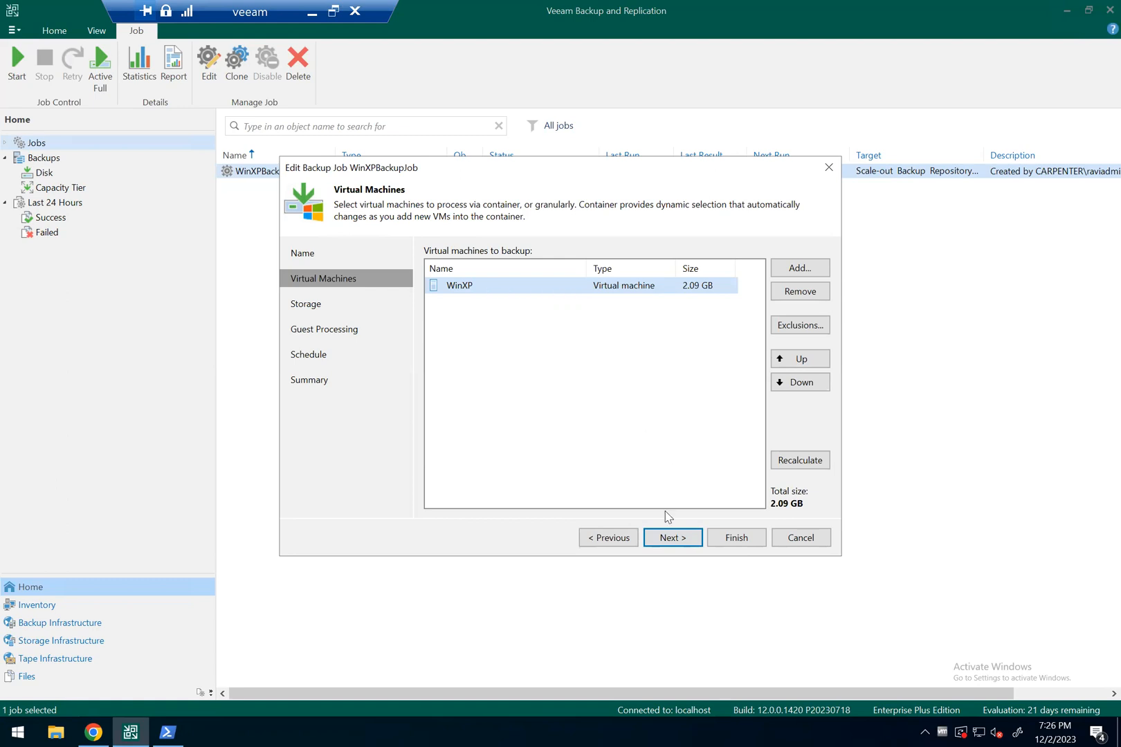
click(671, 537)
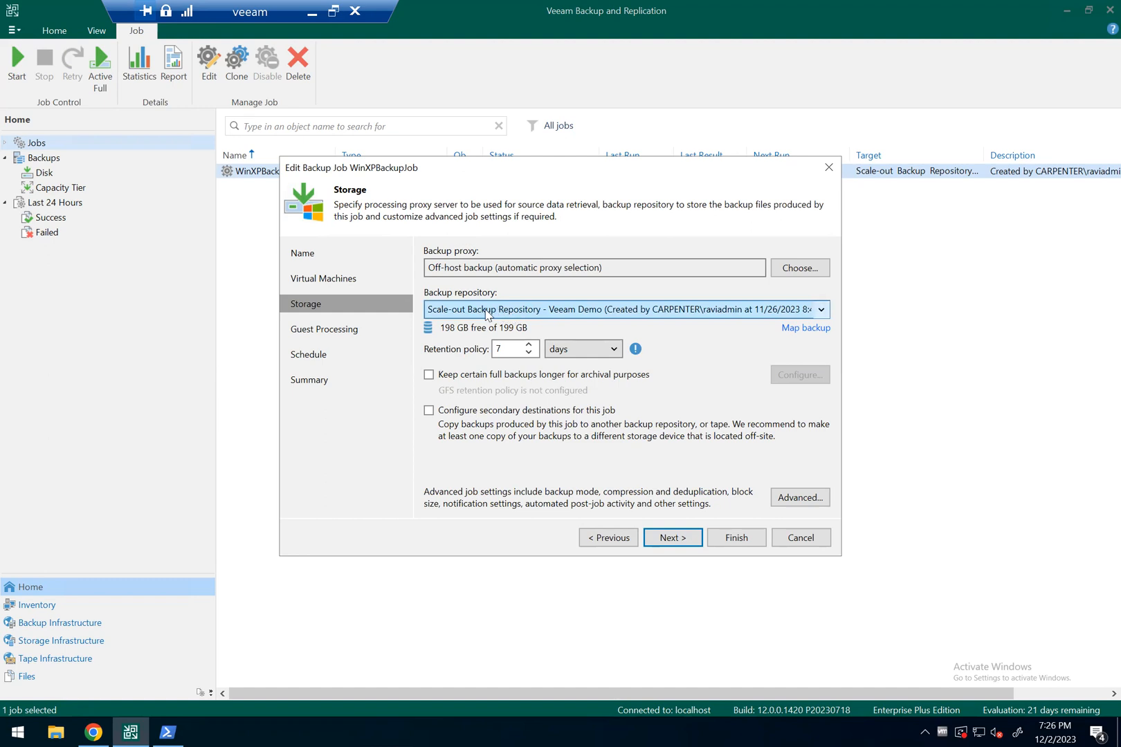
click(452, 313)
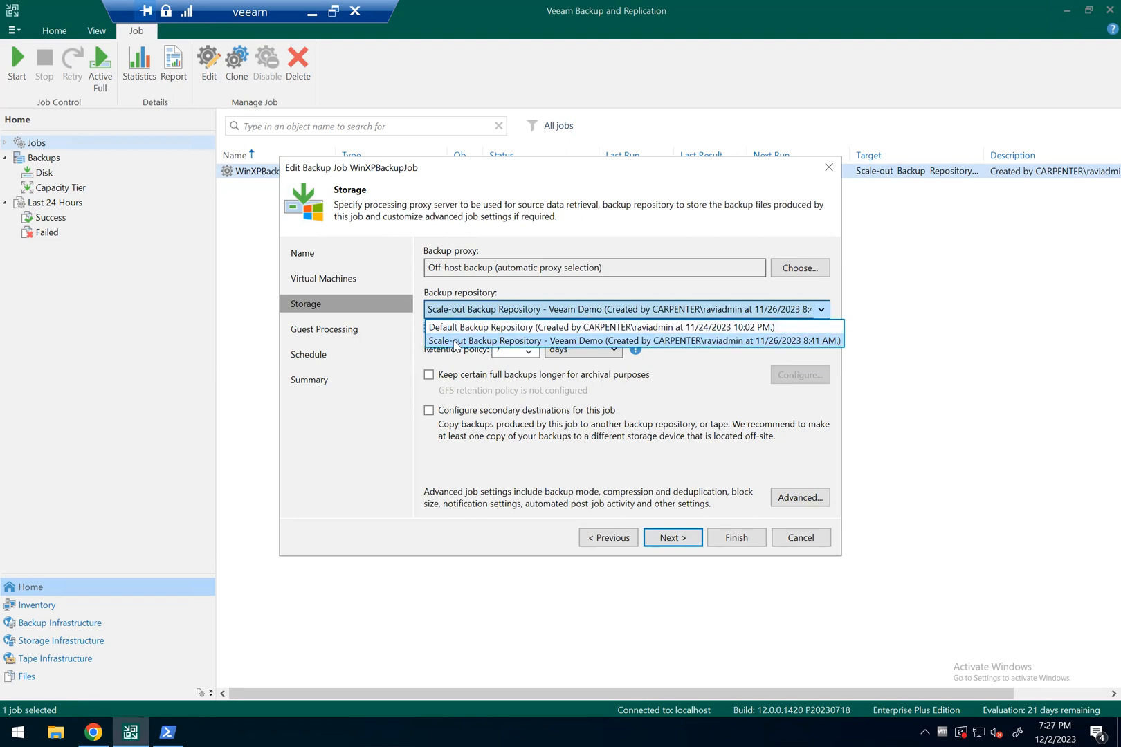
click(455, 342)
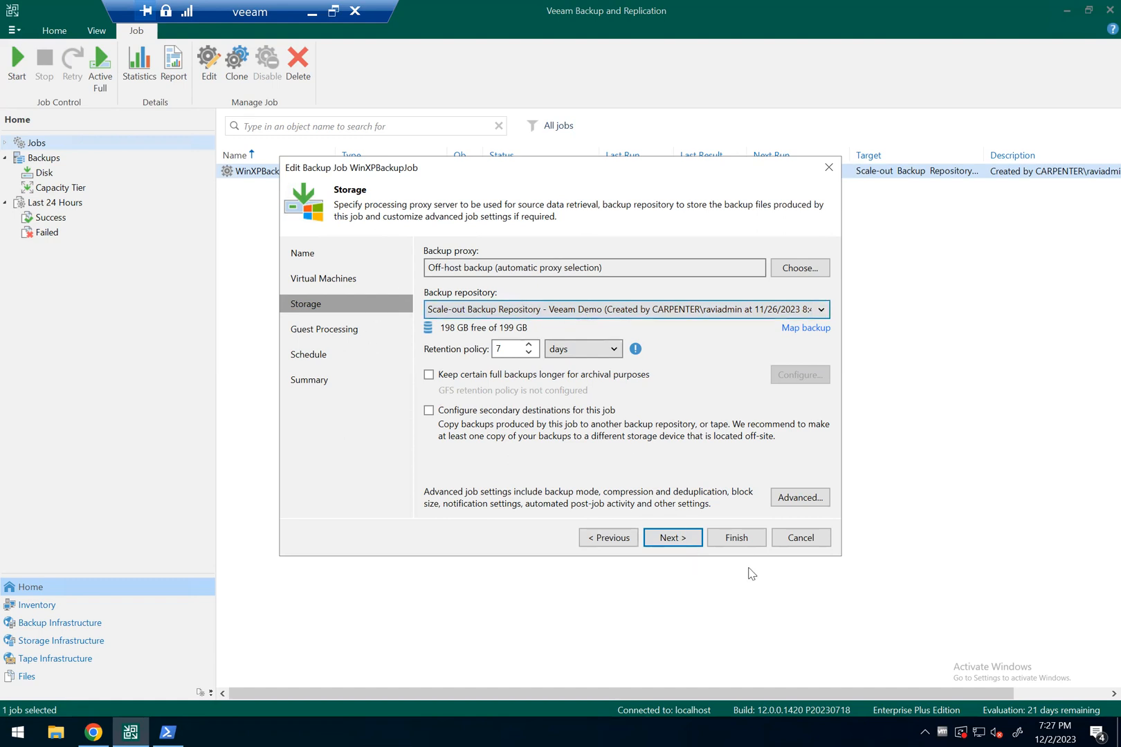
click(802, 537)
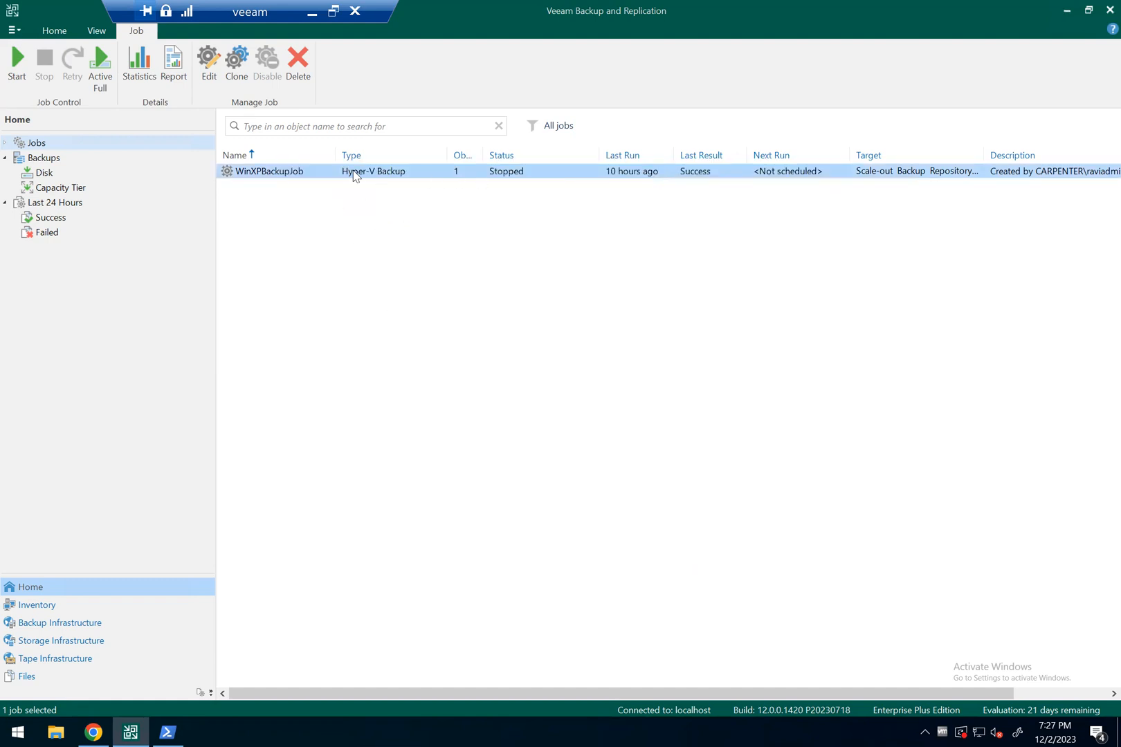
Start WinXPBackupJob and monitor its running session details until the incremental backup ends, closing them when done
right_click(280, 173)
click(553, 371)
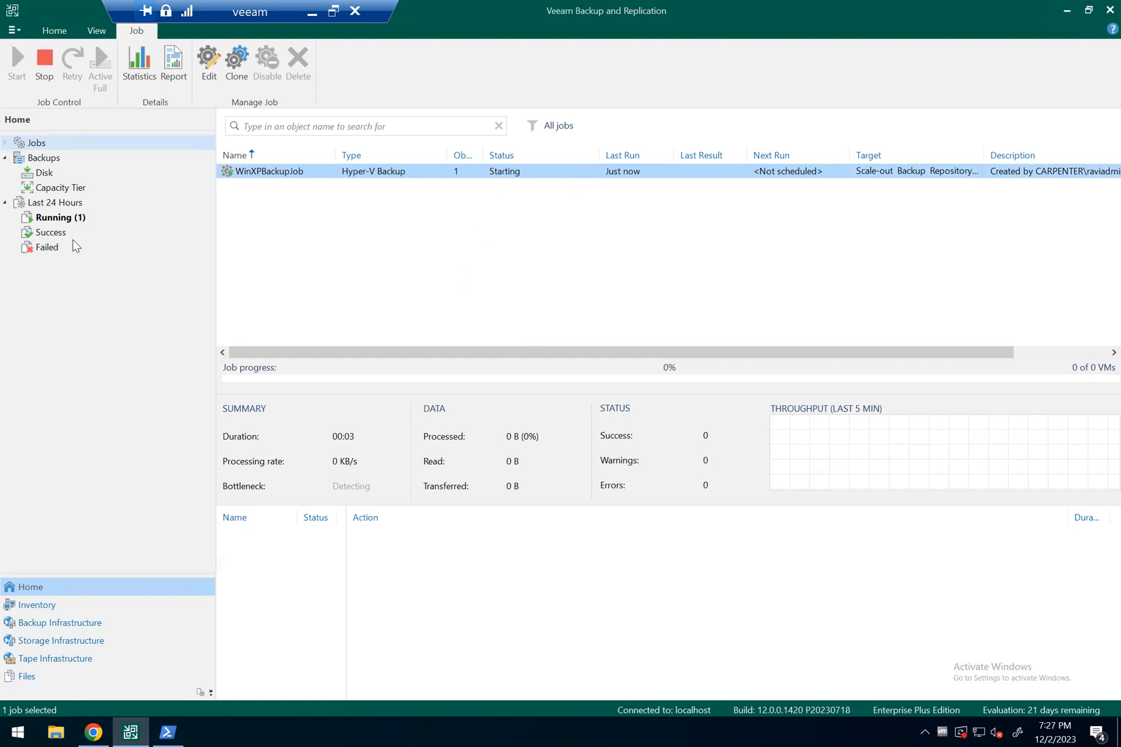
click(82, 221)
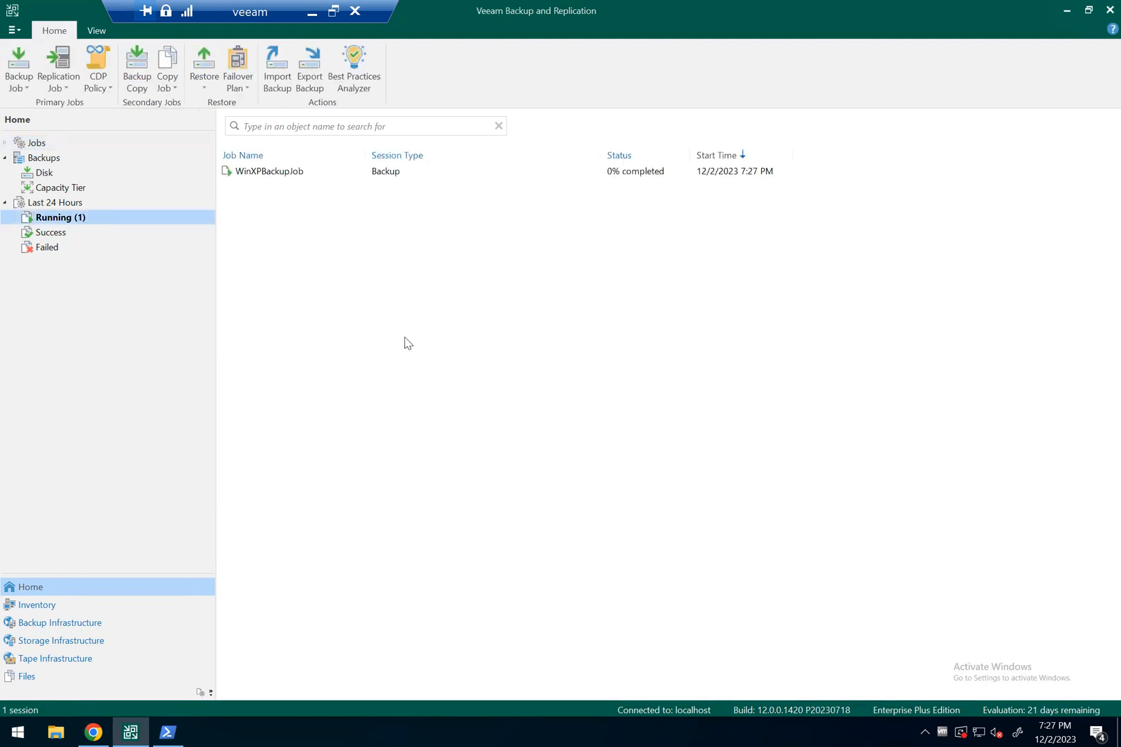
double_click(297, 177)
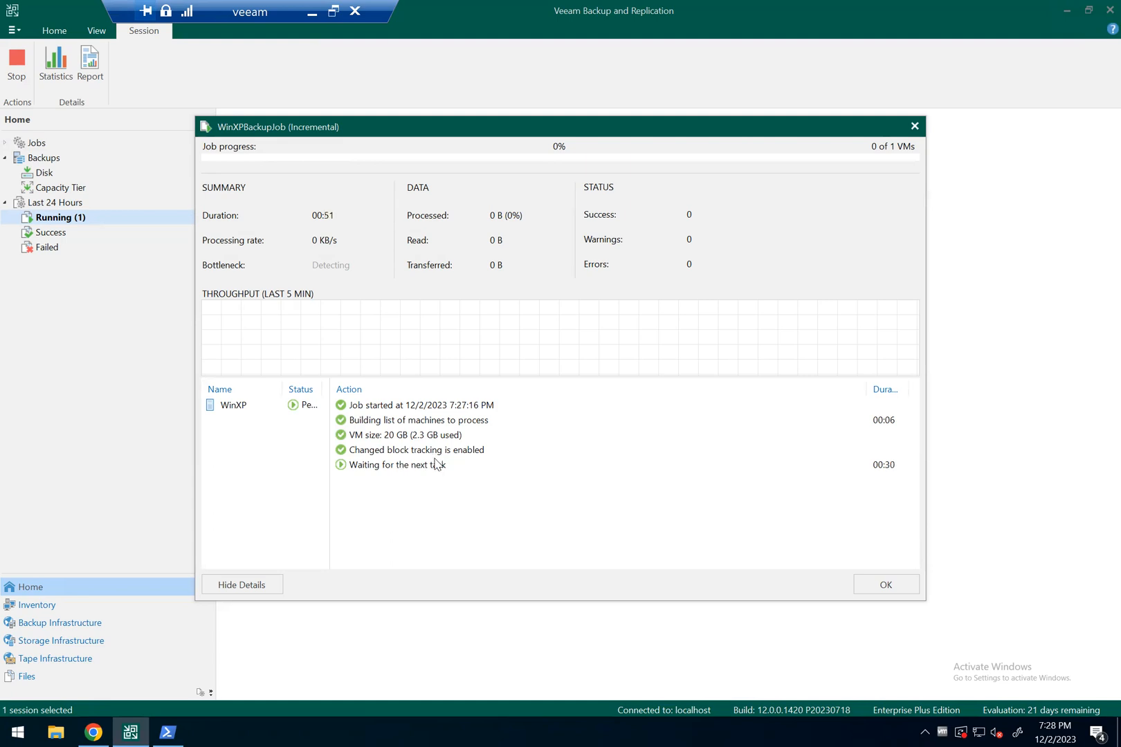
drag(620, 127, 676, 108)
drag(675, 109, 655, 128)
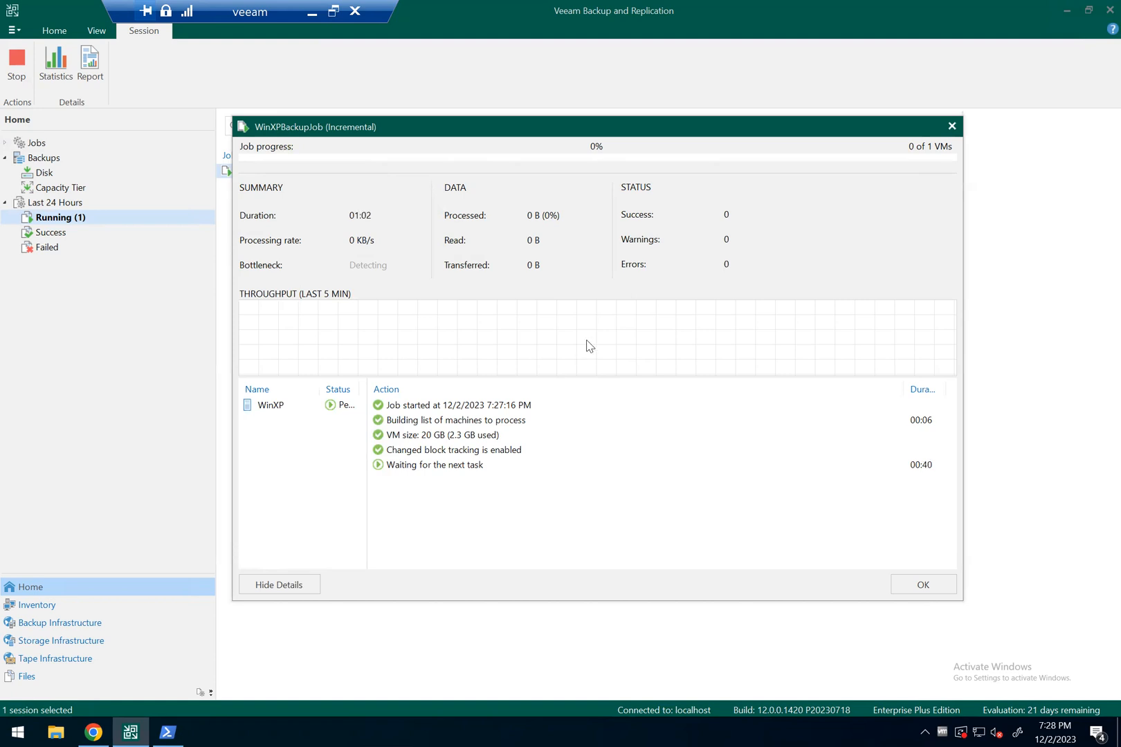
mouse_move(567, 6)
mouse_move(875, 14)
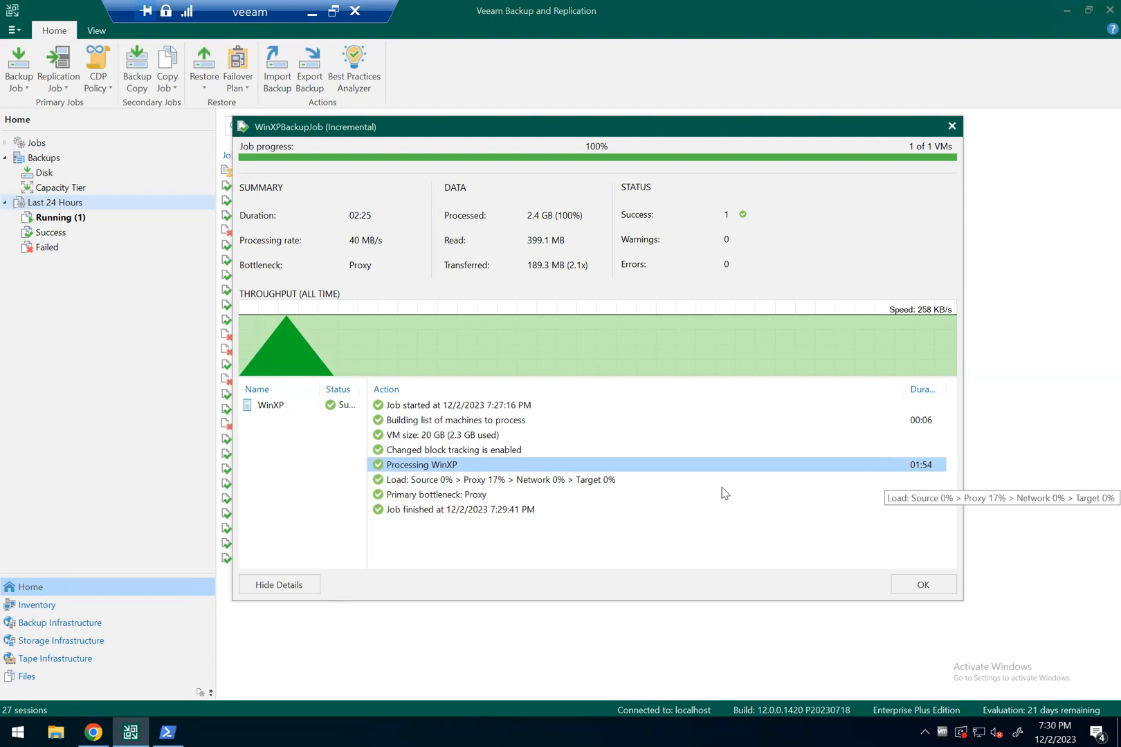
click(922, 585)
Open the running WinXPBackupJob Offload session, follow its progress until the offload ends, and close its details
click(56, 220)
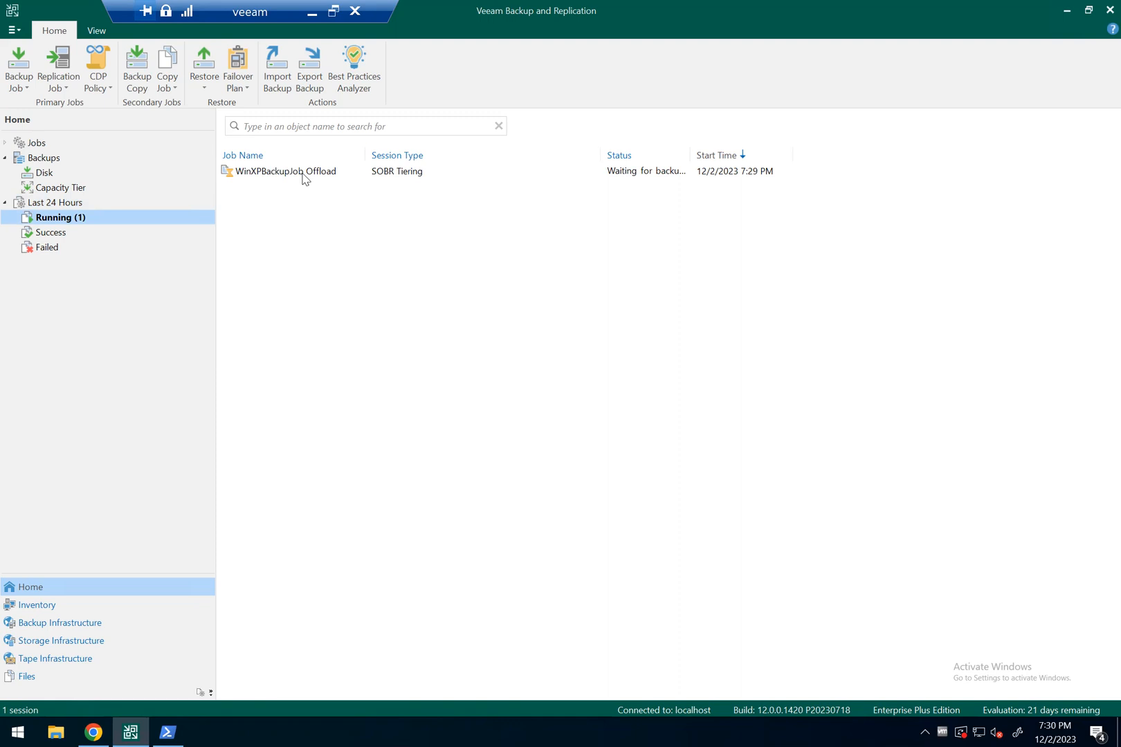
click(278, 173)
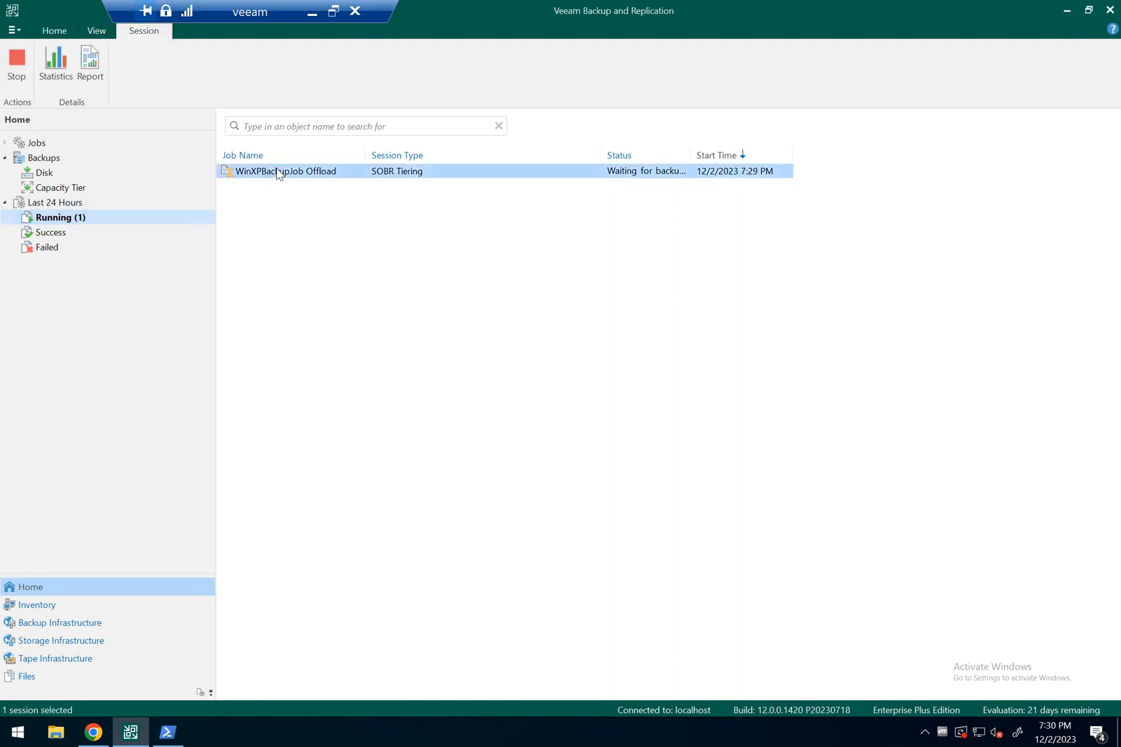
double_click(278, 173)
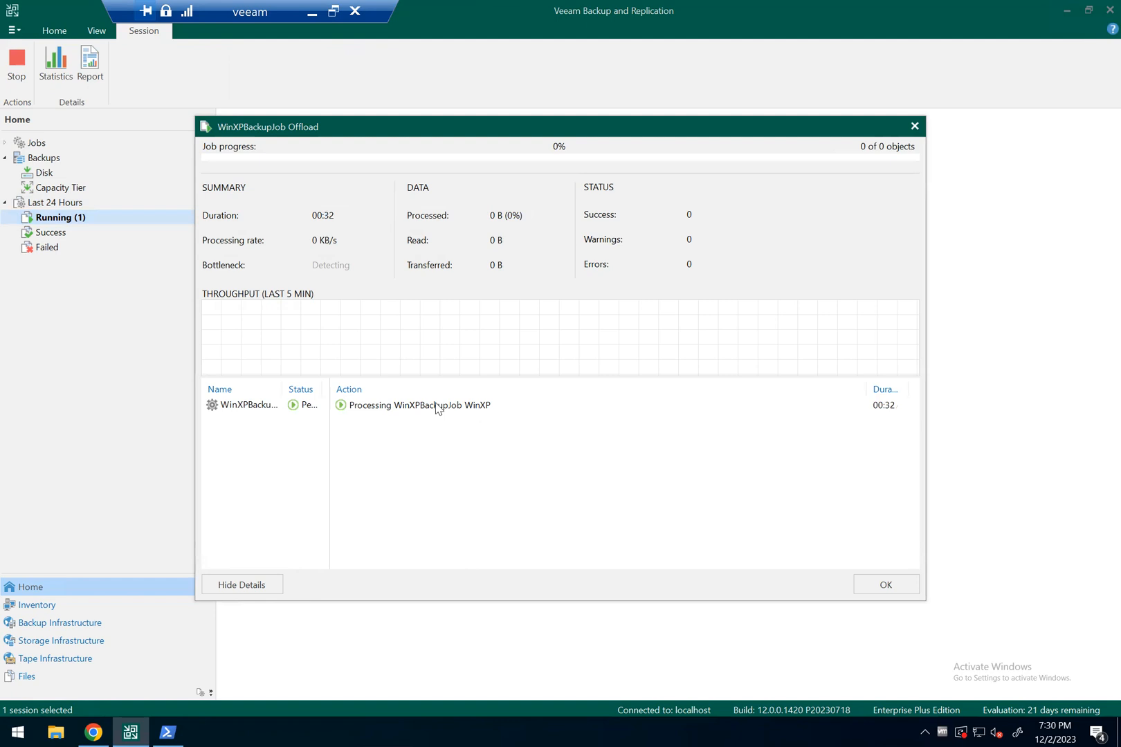
click(436, 407)
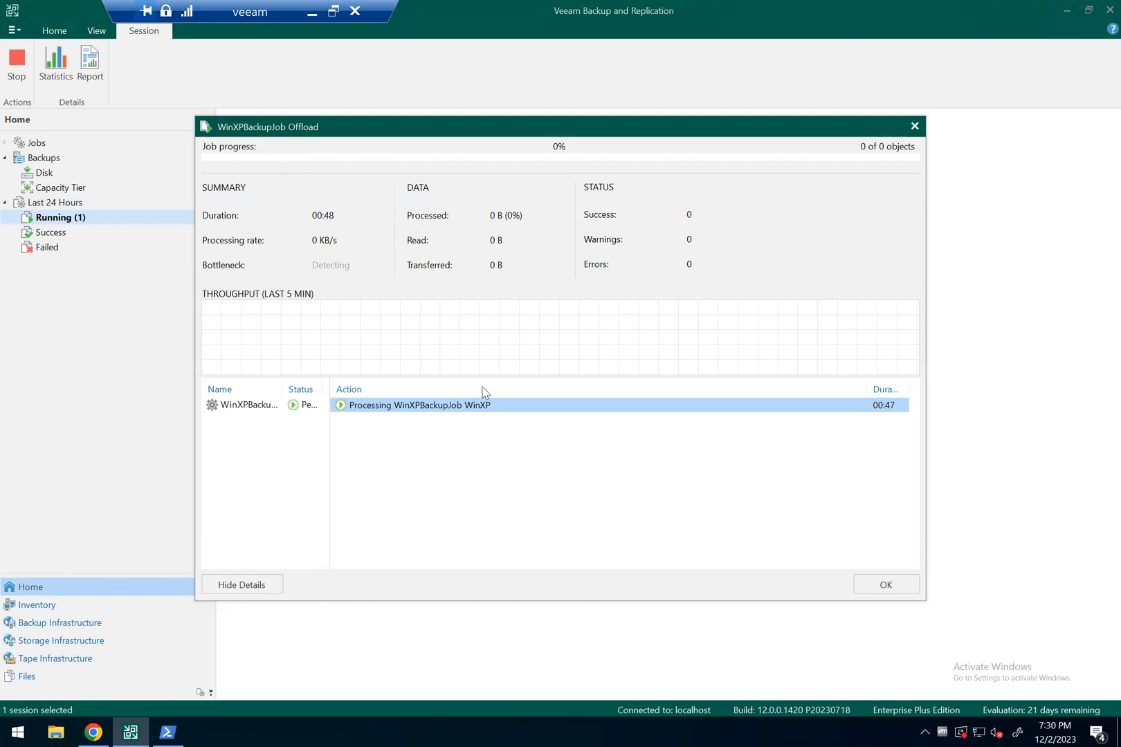
drag(583, 129, 680, 215)
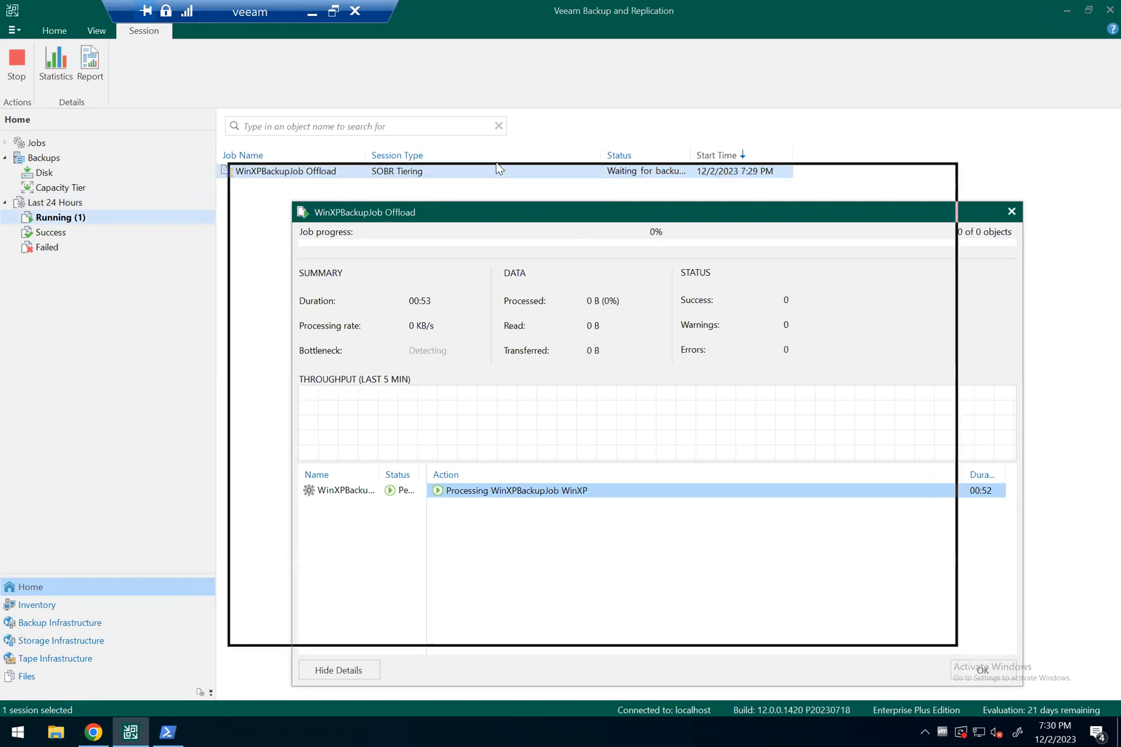
drag(528, 154, 528, 153)
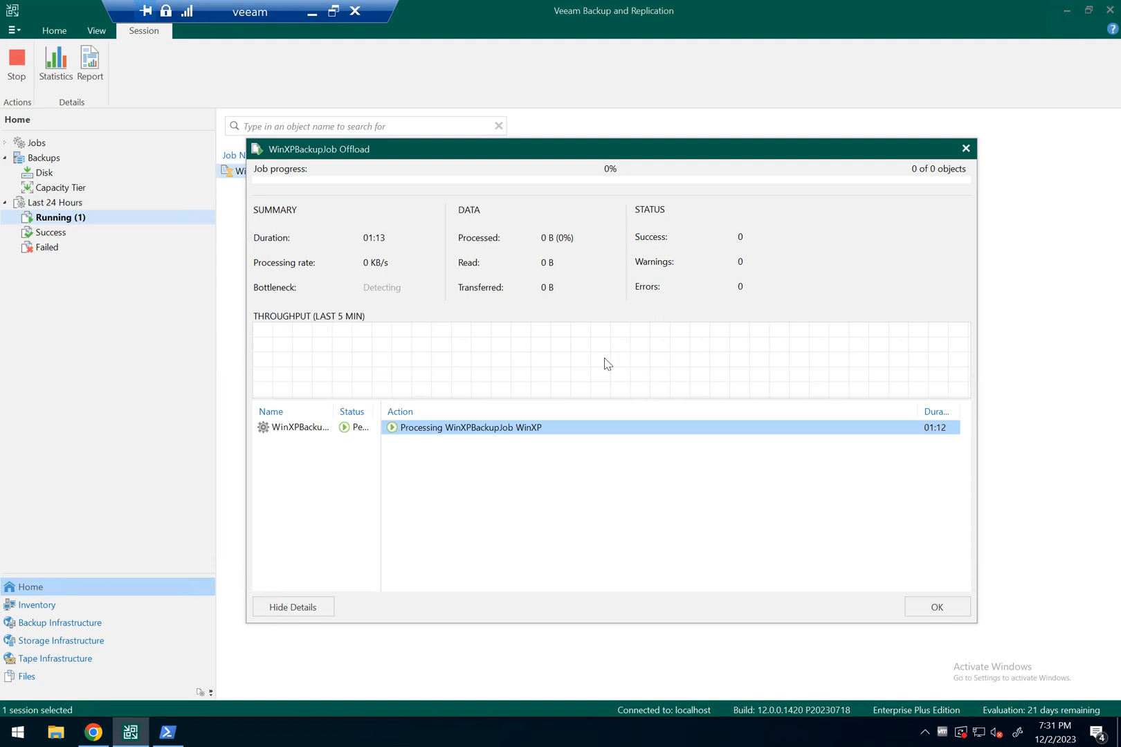
mouse_move(773, 5)
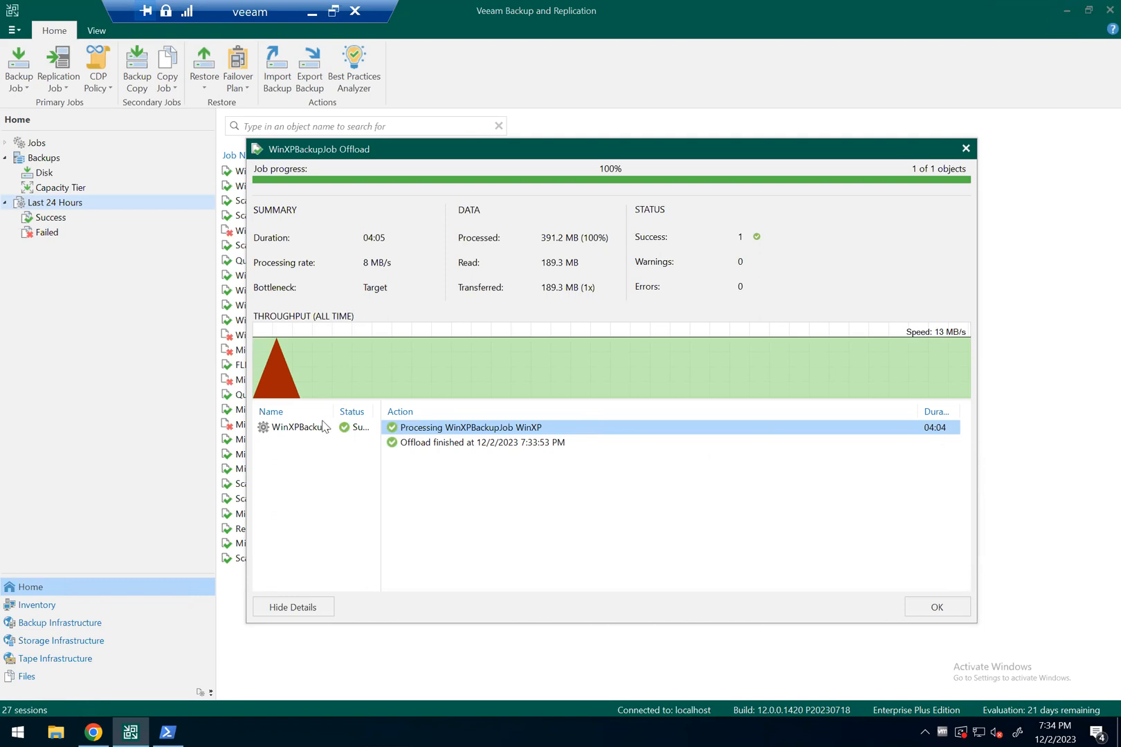
click(457, 445)
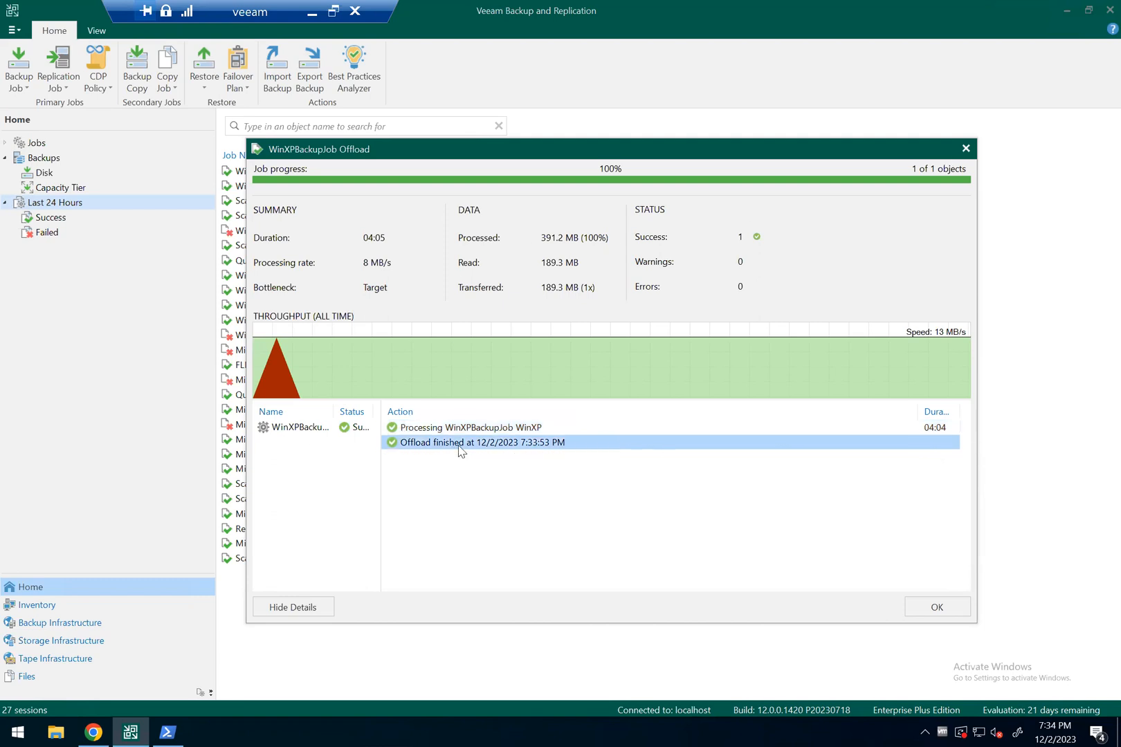
click(966, 149)
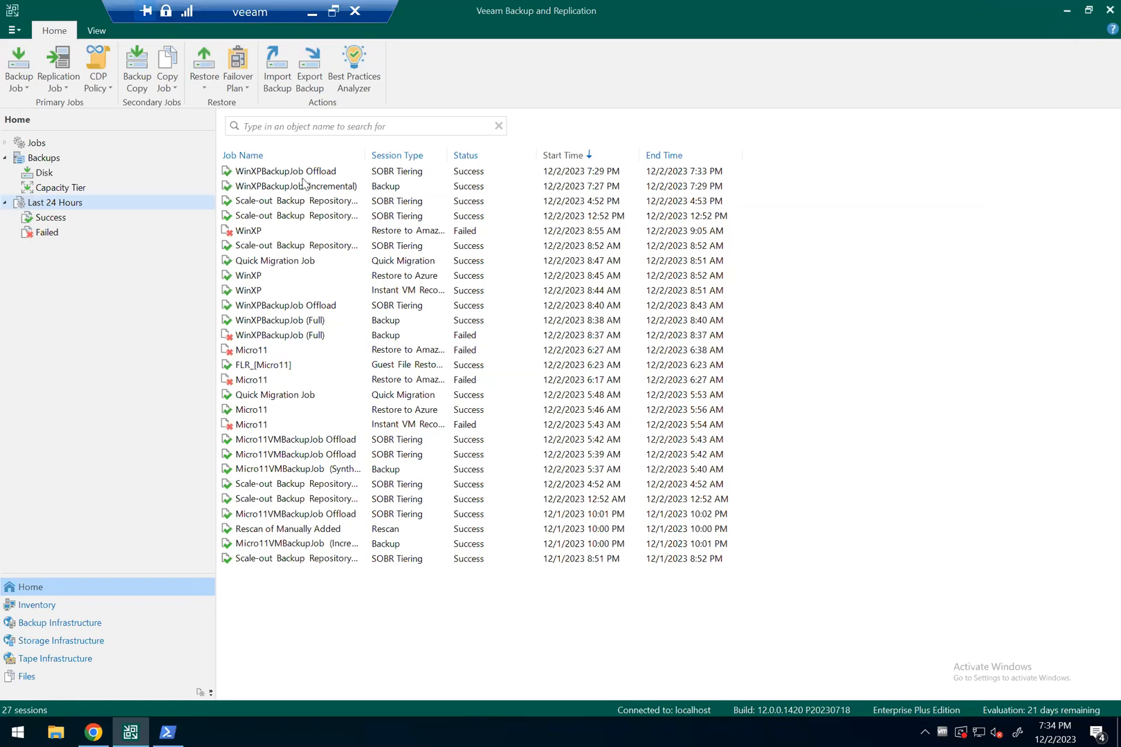
View the WinXP backup under the disk backups and under the capacity tier backups
click(45, 173)
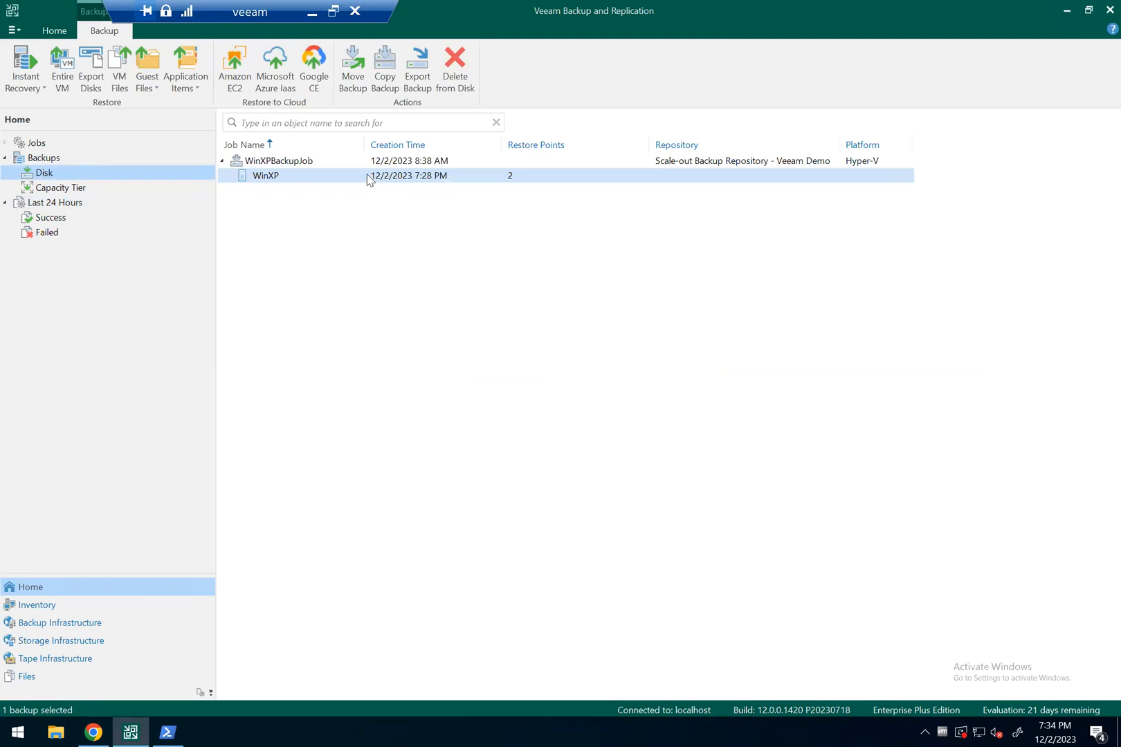
click(51, 186)
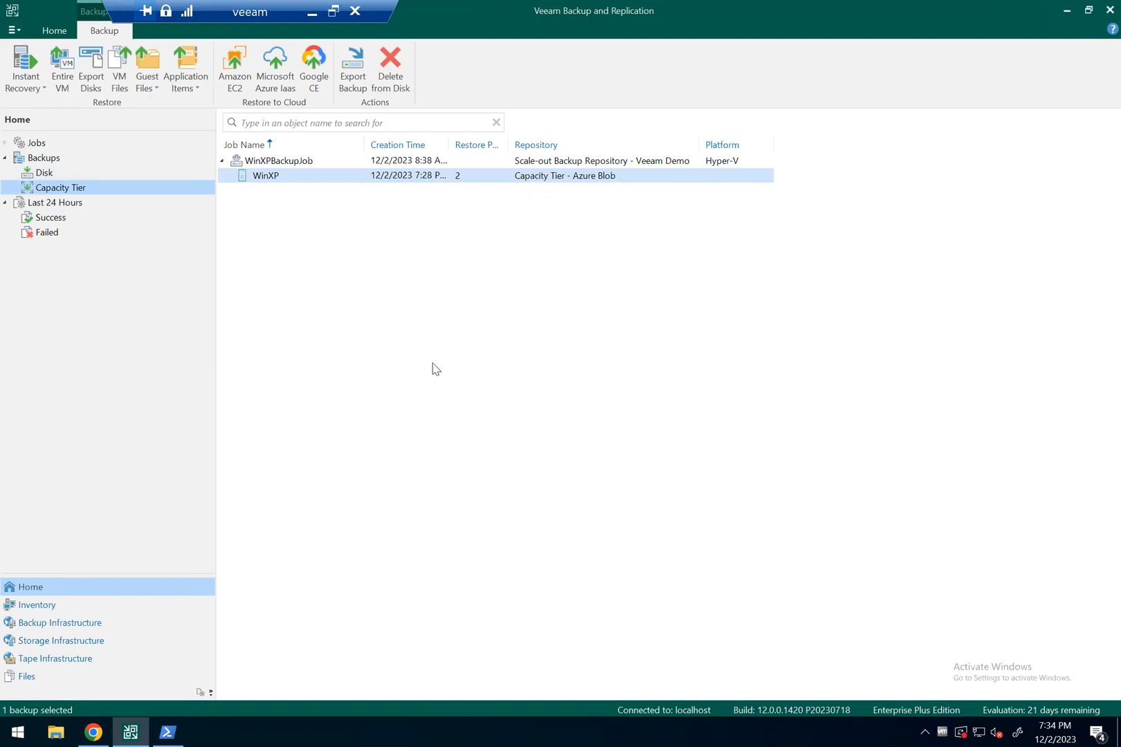
Minimize the veeam session, show the Veeam Demo Setup diagram in the media player, and return to the veeam session
click(312, 14)
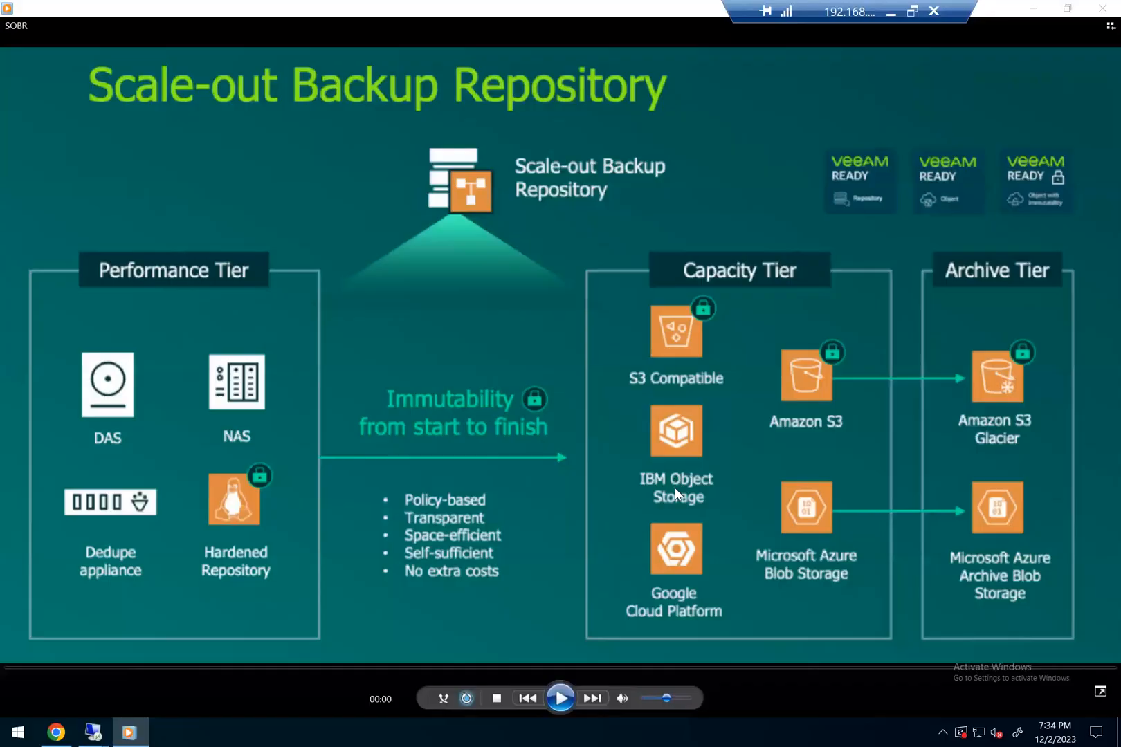
click(561, 699)
click(593, 700)
click(567, 698)
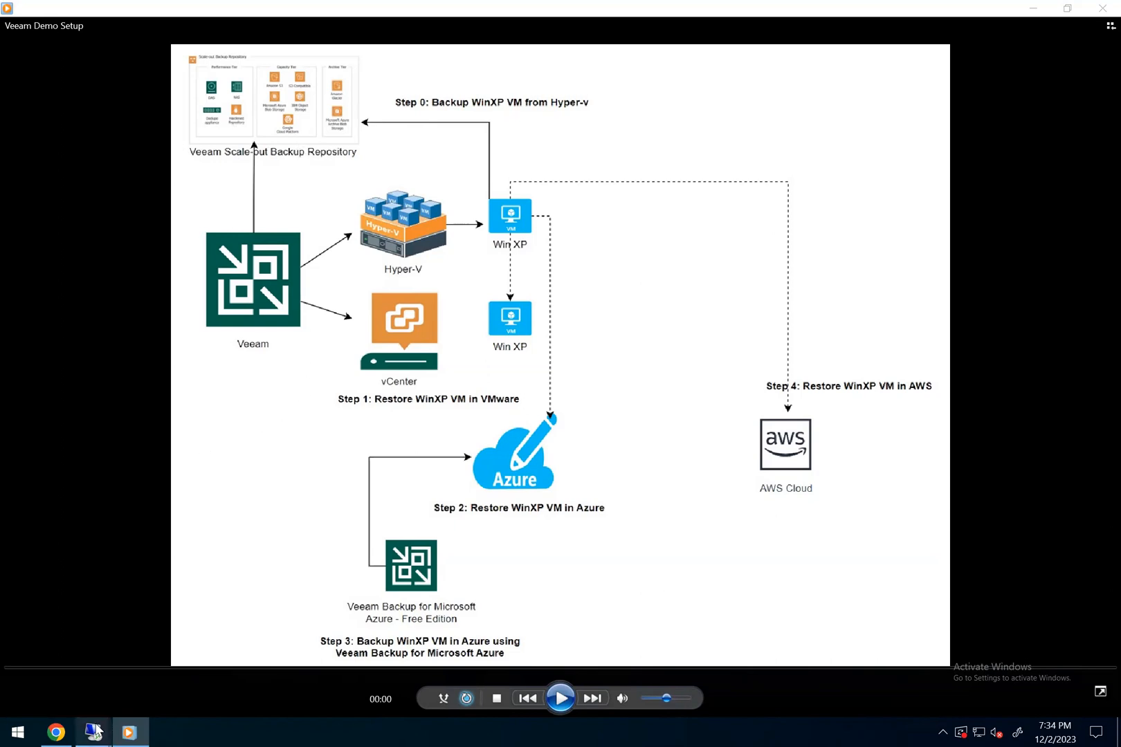
mouse_move(97, 731)
click(242, 669)
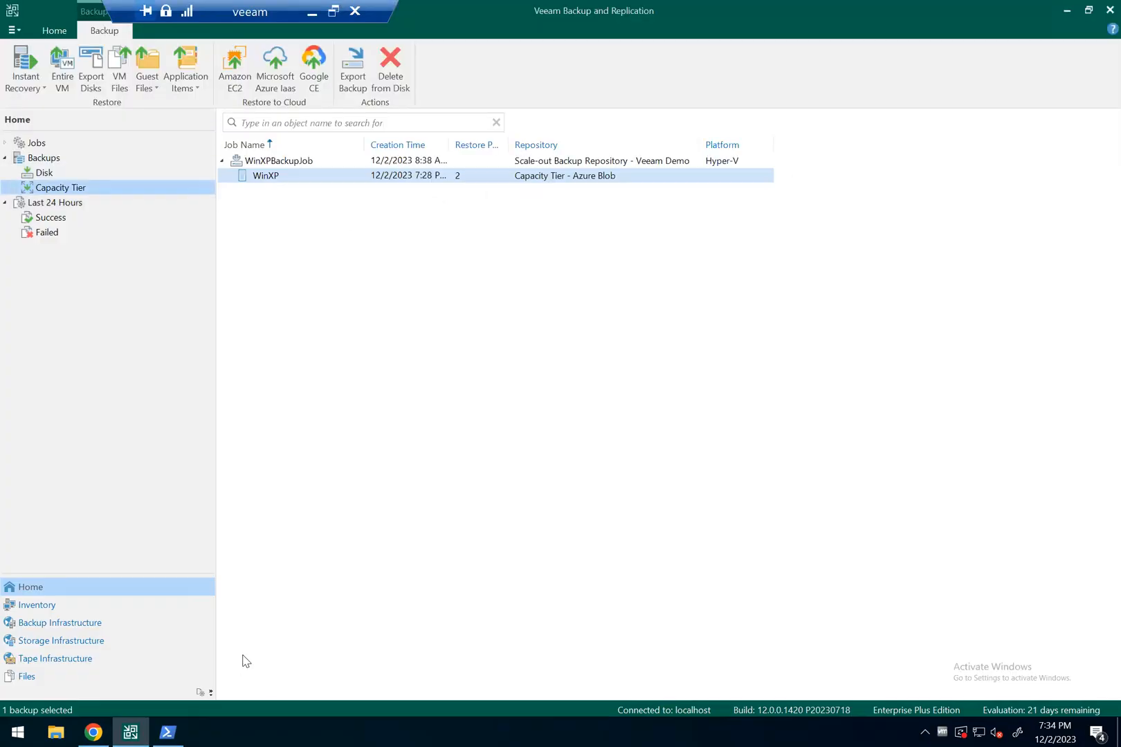
Compare the disk and capacity tier backups again and review the instant recovery options for the capacity tier's WinXP backup
click(346, 380)
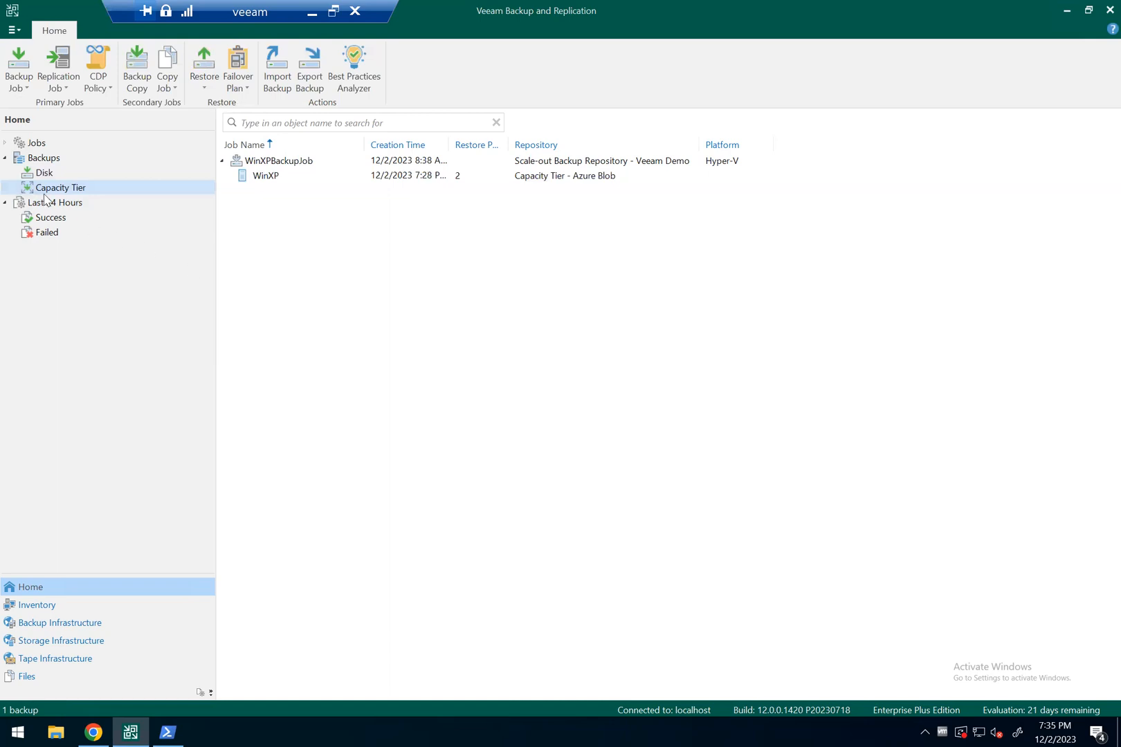
click(43, 160)
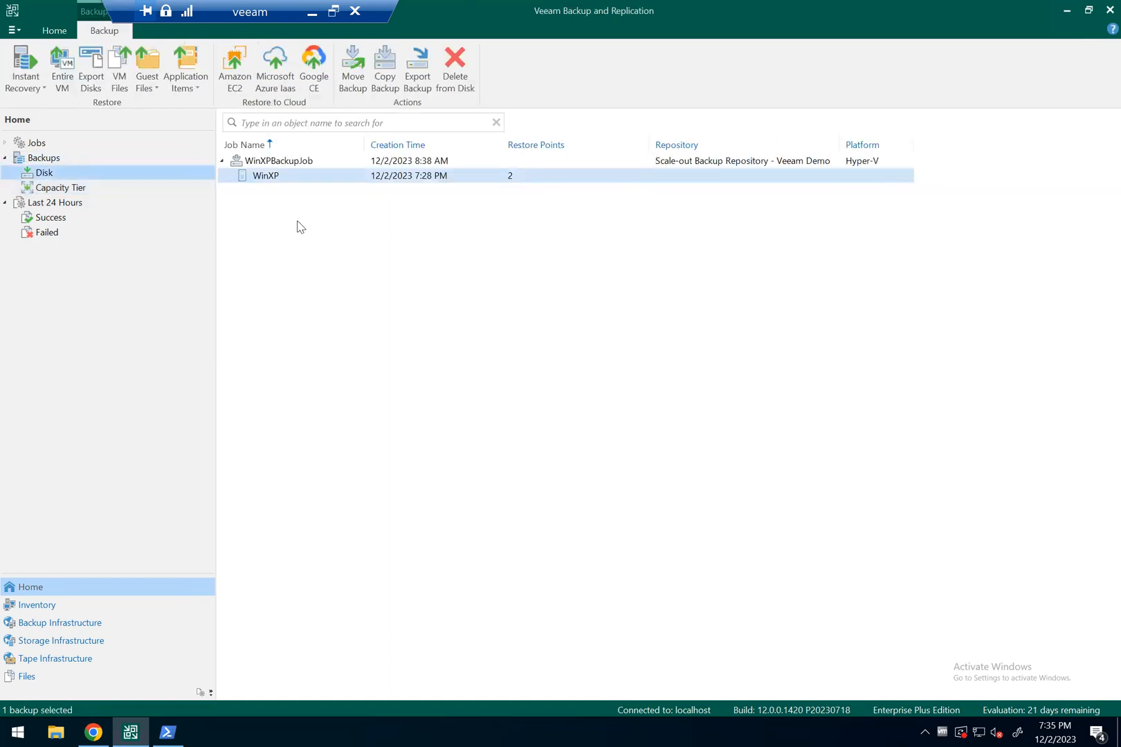
click(71, 191)
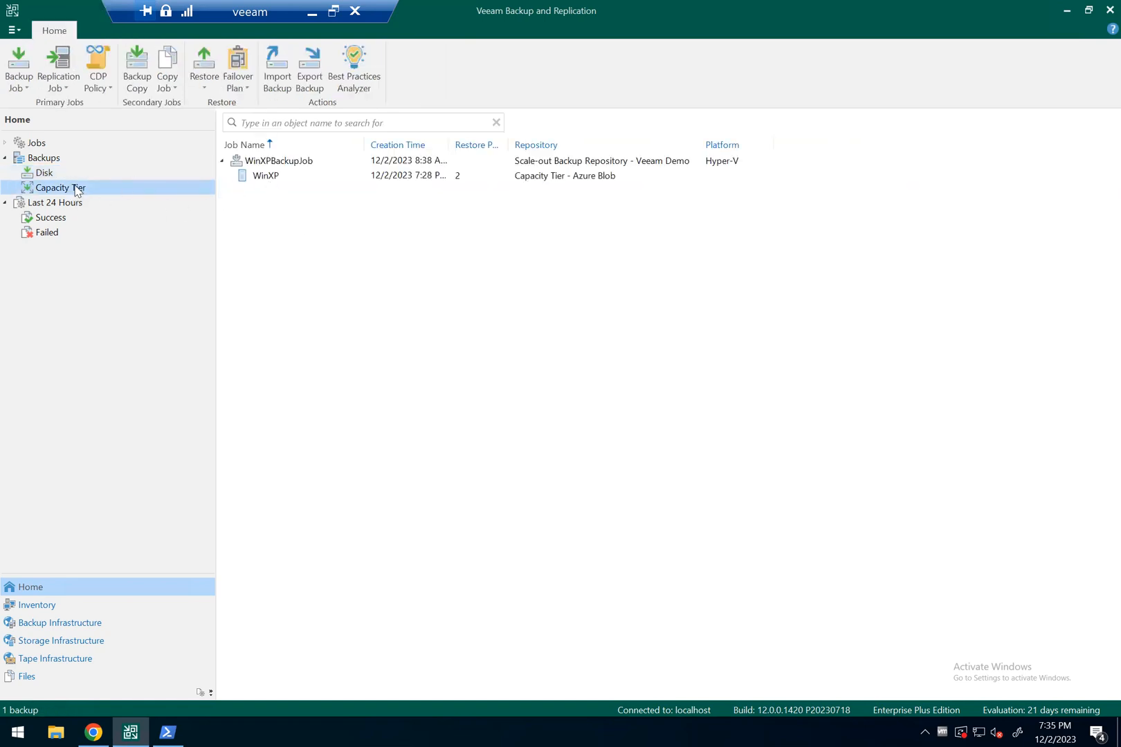
right_click(253, 181)
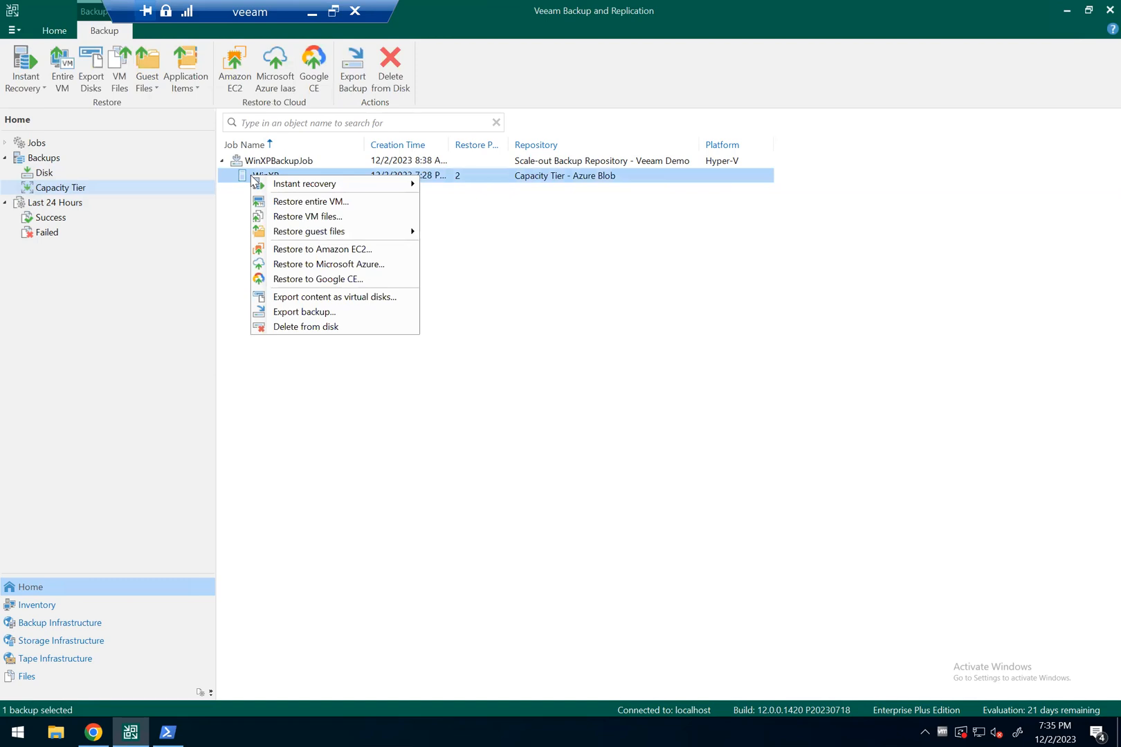
mouse_move(275, 183)
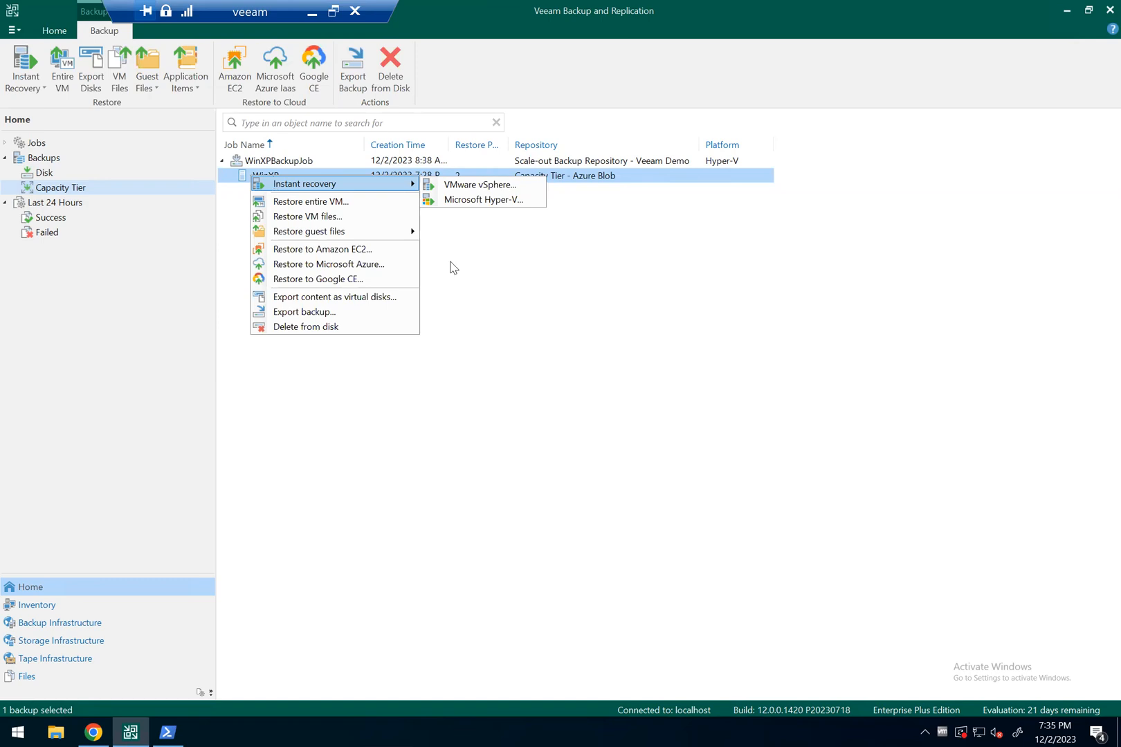
click(443, 319)
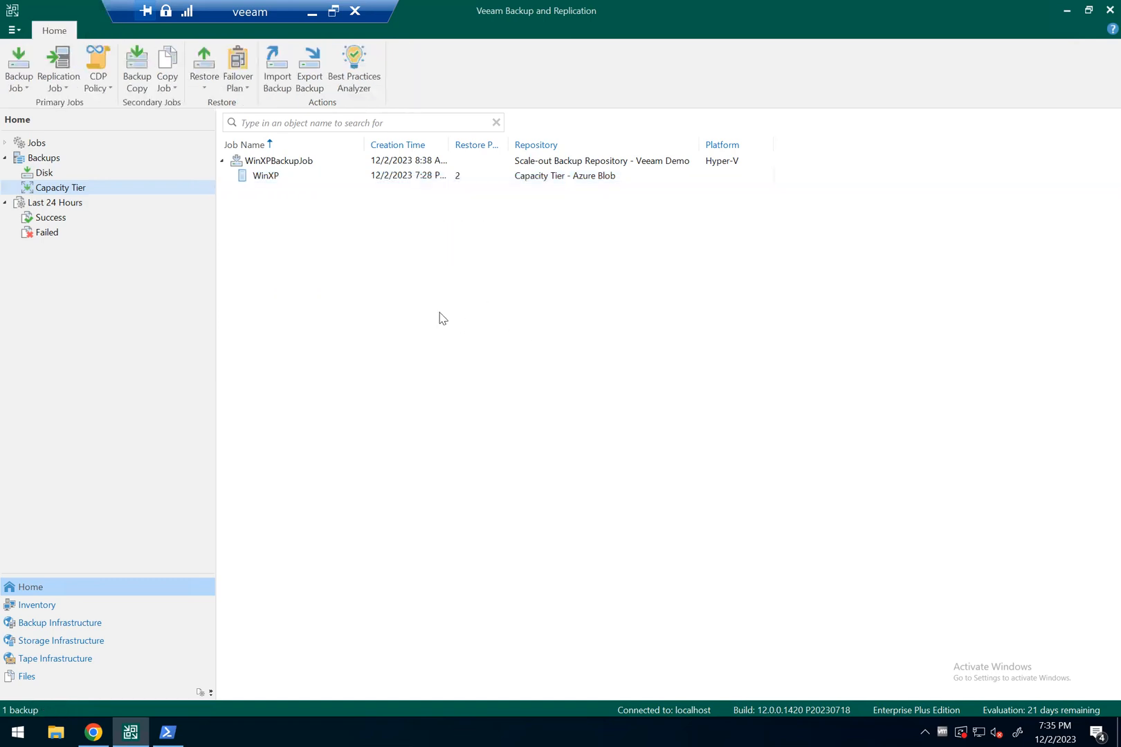
Start Instant Recovery to VMware vSphere from the WinXP disk backup and accept WinXP as the machine to restore
click(36, 176)
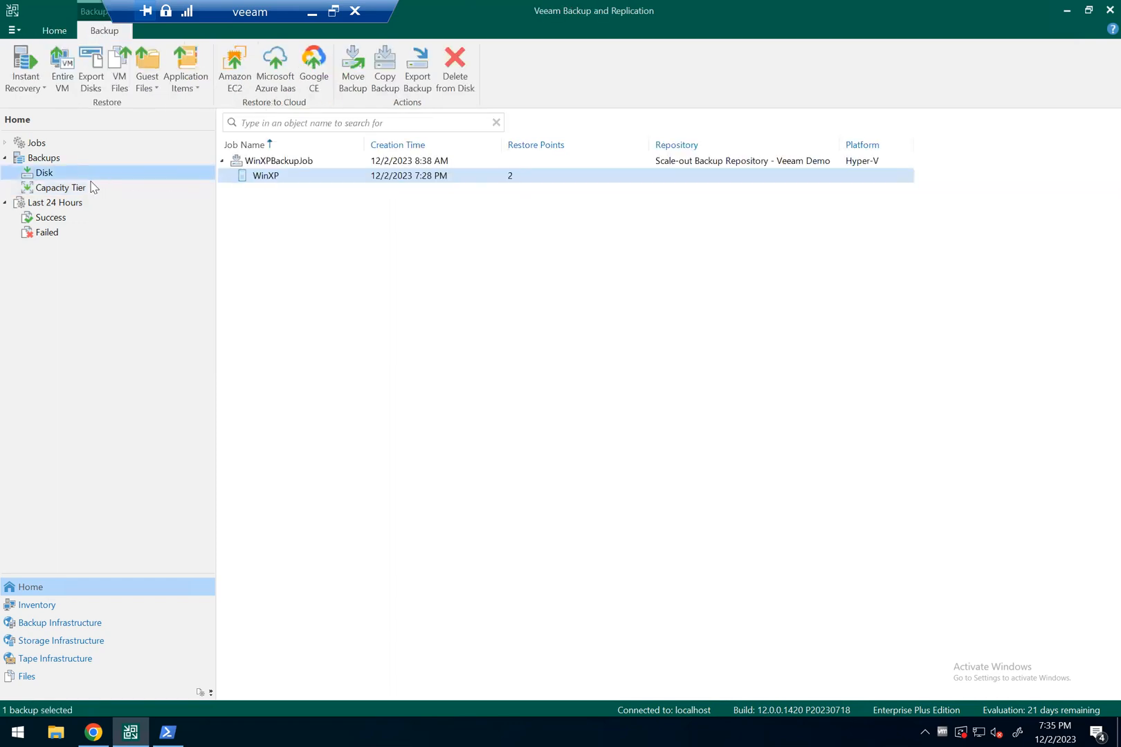
right_click(280, 179)
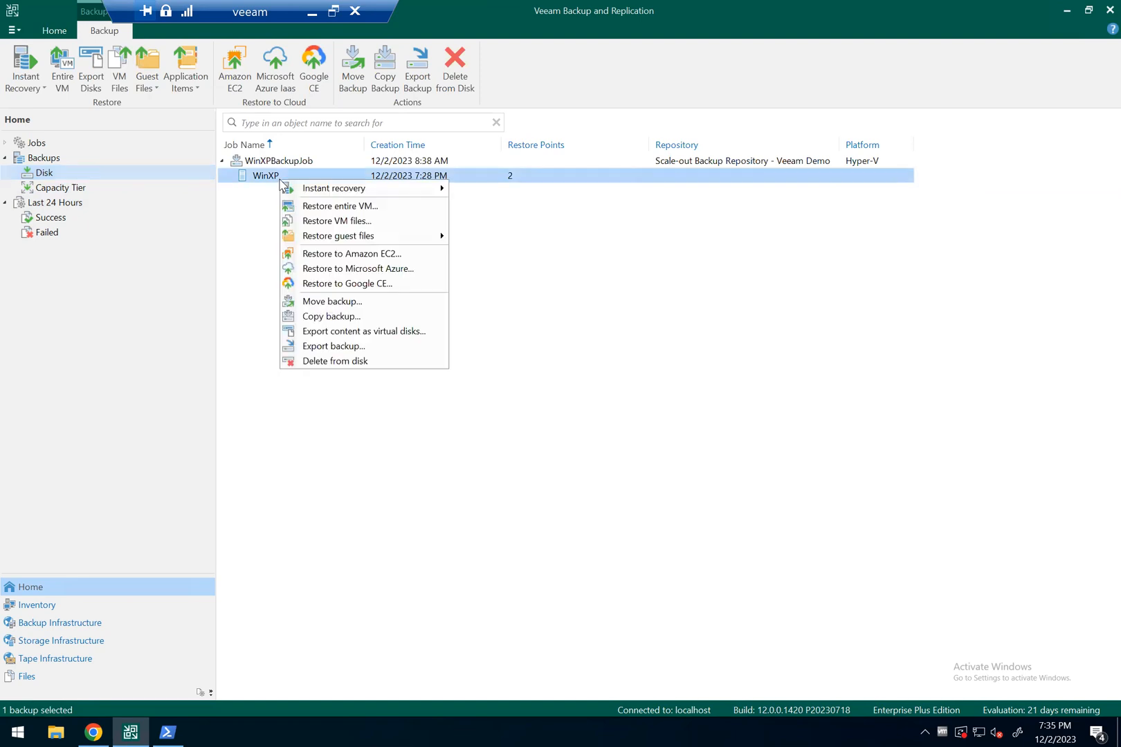
mouse_move(315, 187)
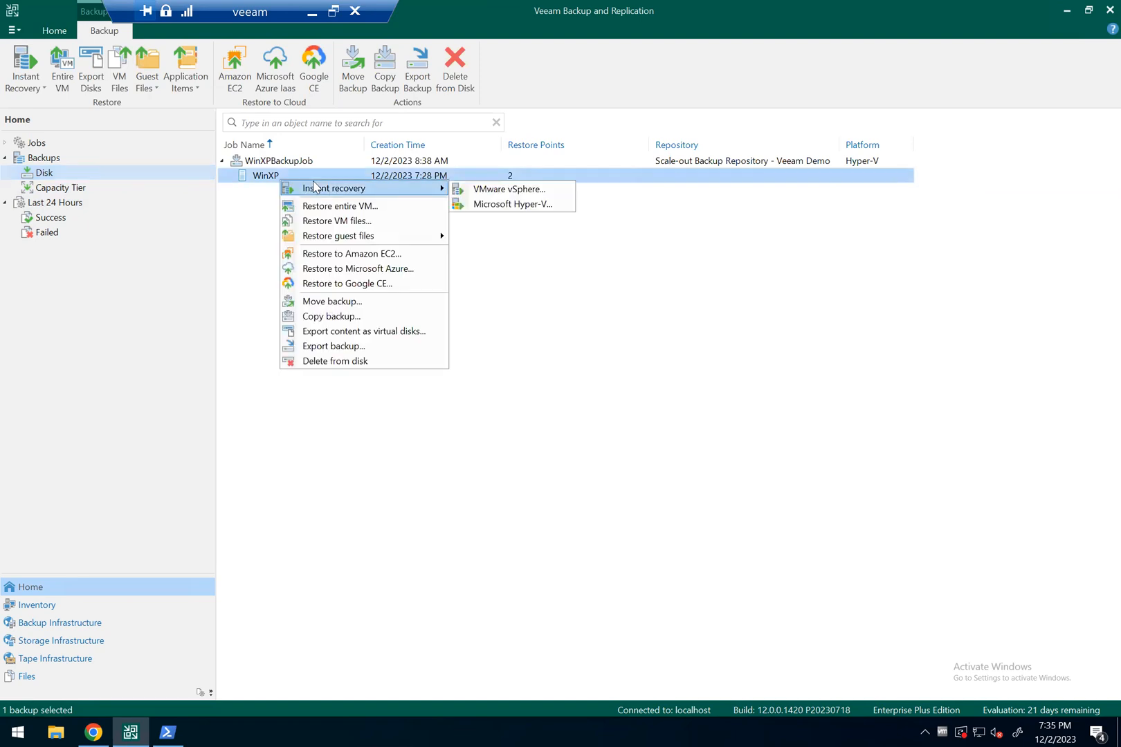
click(505, 190)
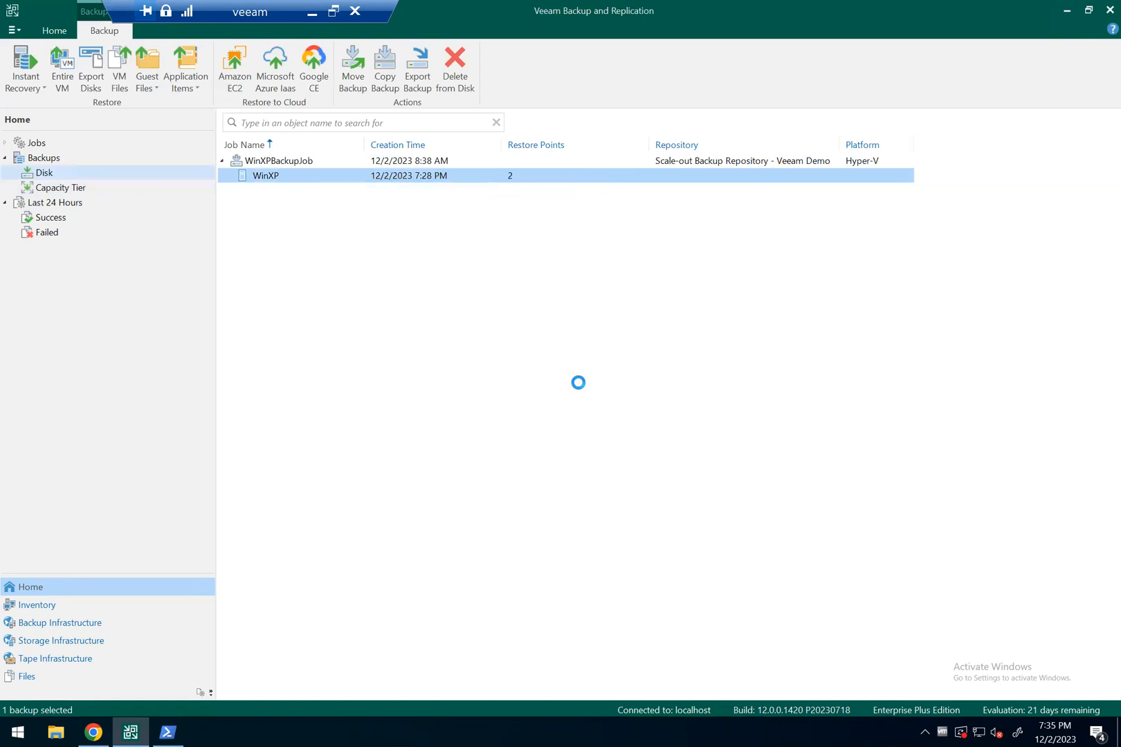
click(460, 268)
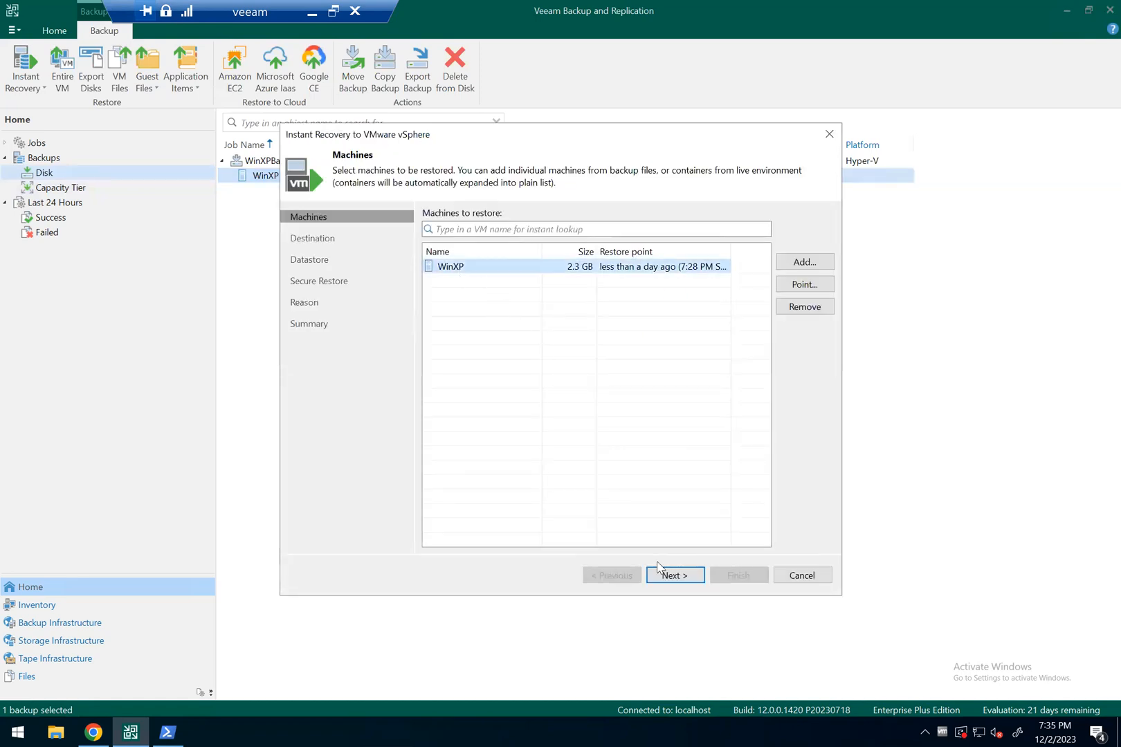
click(675, 576)
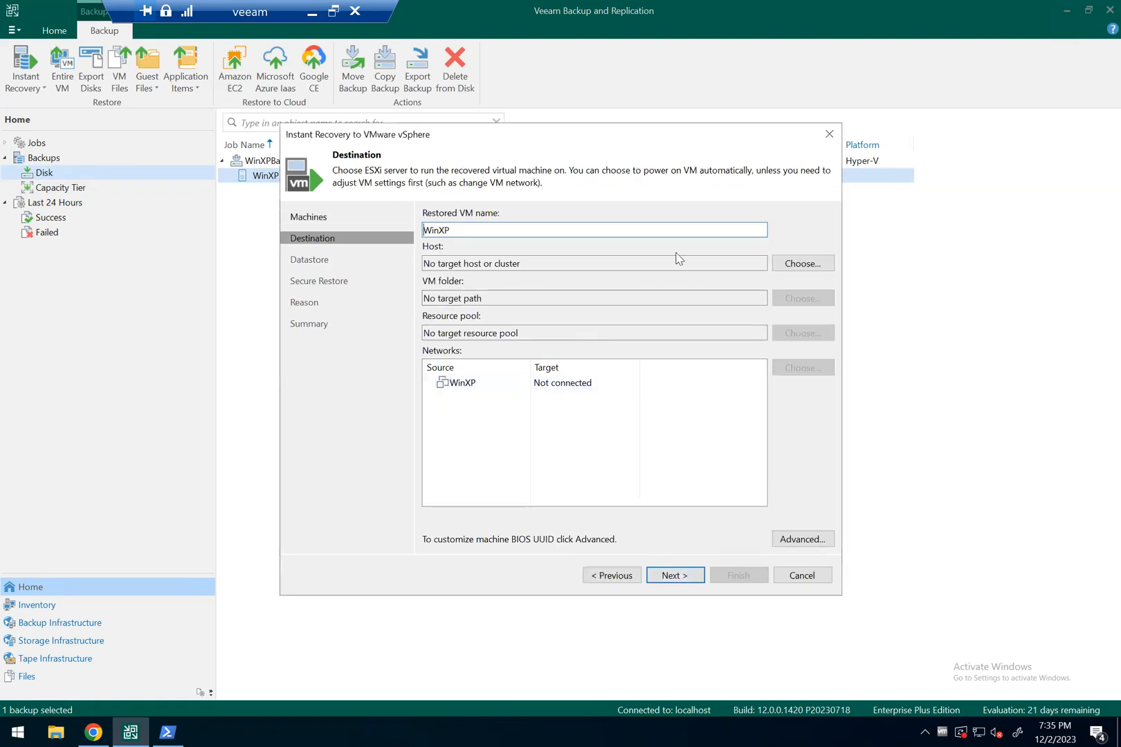
Choose 192.168.123.17 in LabCluster-B under Labcenter-A as the target host for the recovered VM
click(803, 263)
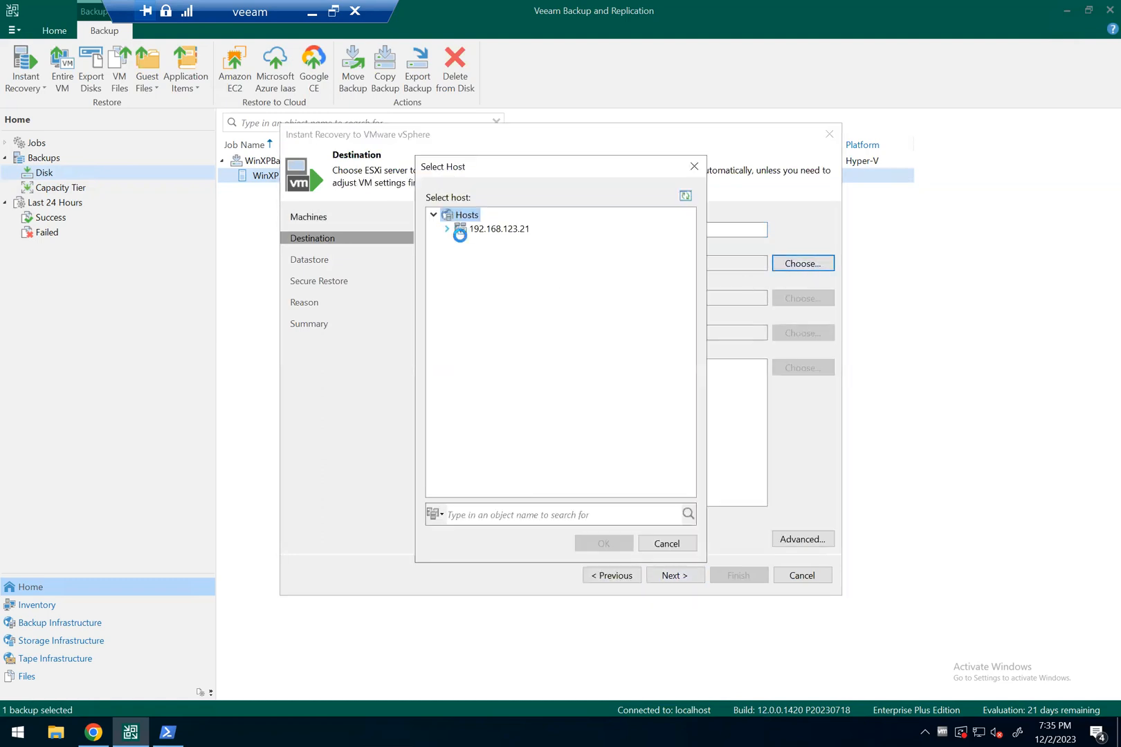
click(460, 243)
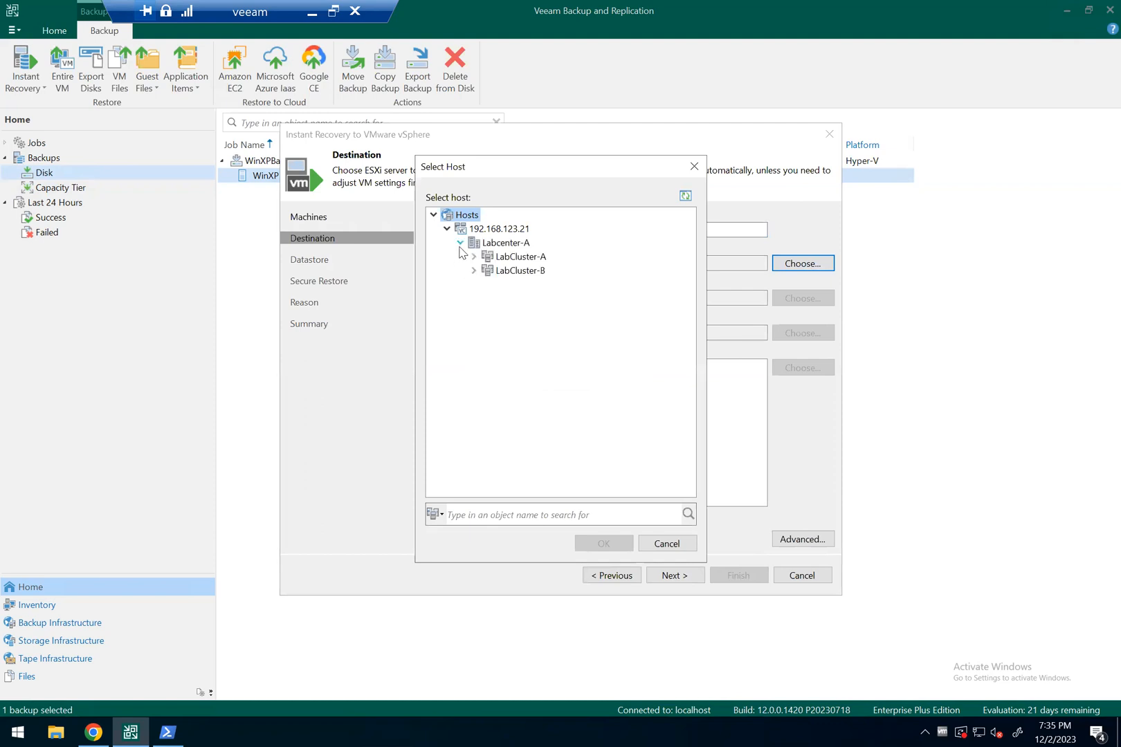
click(519, 271)
click(473, 270)
click(547, 285)
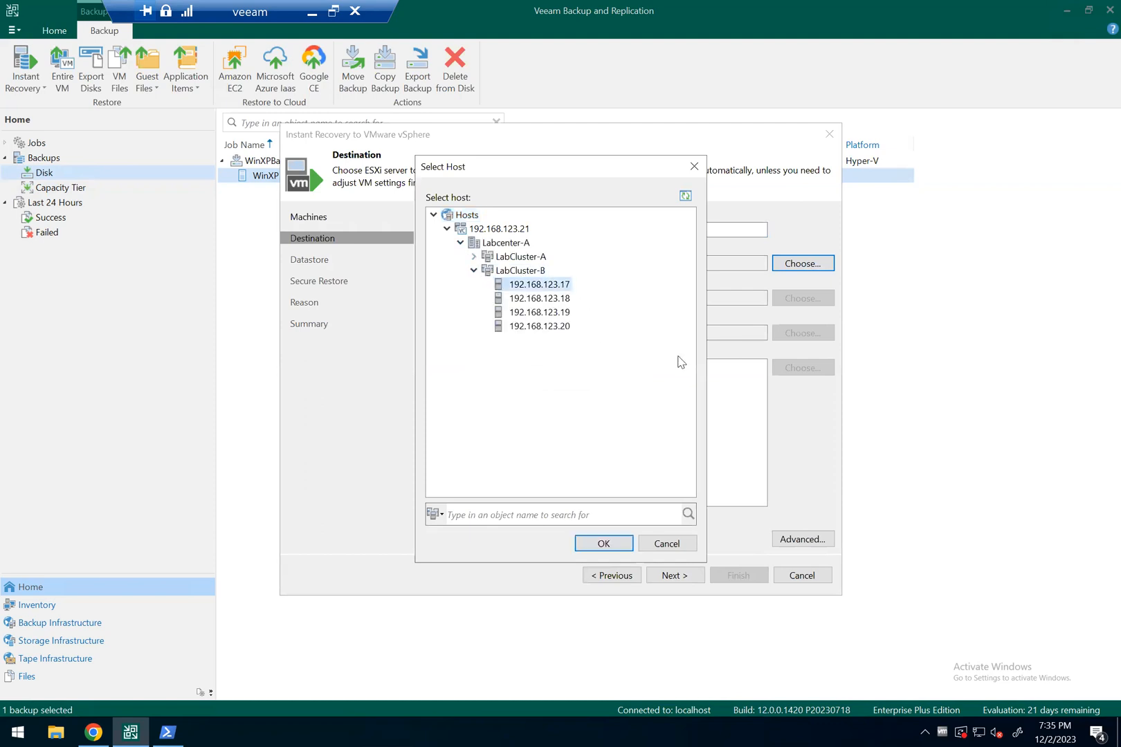
click(625, 546)
Name the restored VM WinXP_vSphereRestore and set its VM folder to the personally named one in Labcenter-A
click(494, 230)
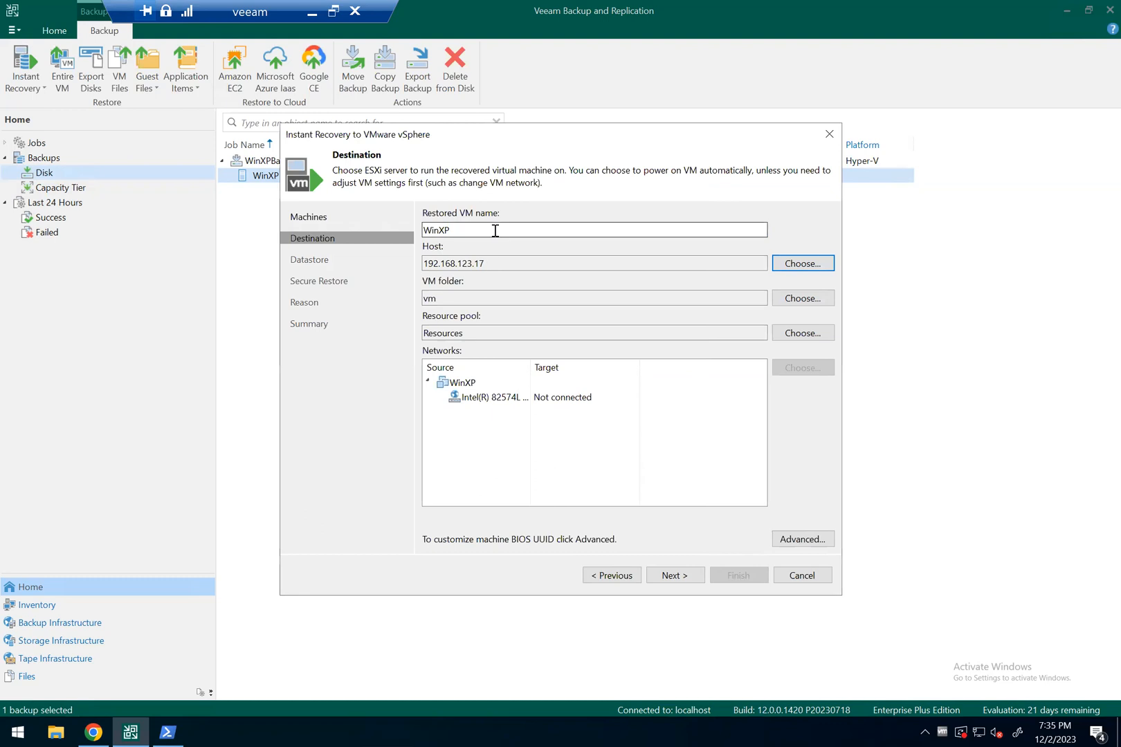
text(_vSp)
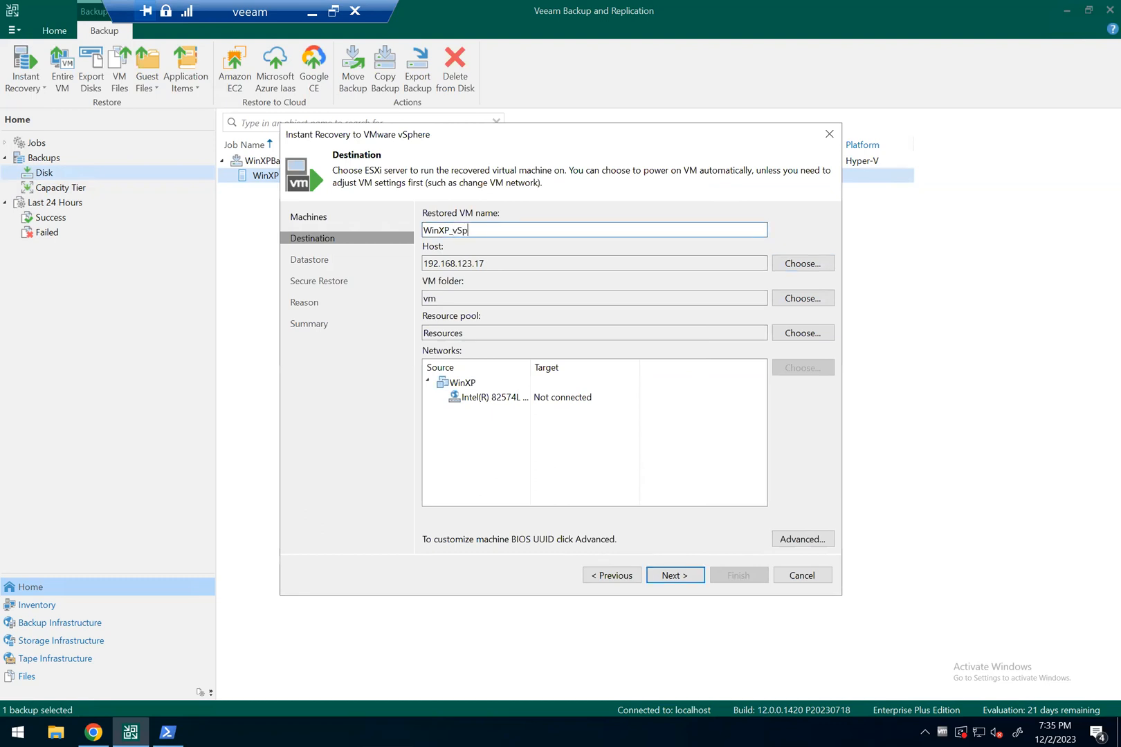
text(hereRestore)
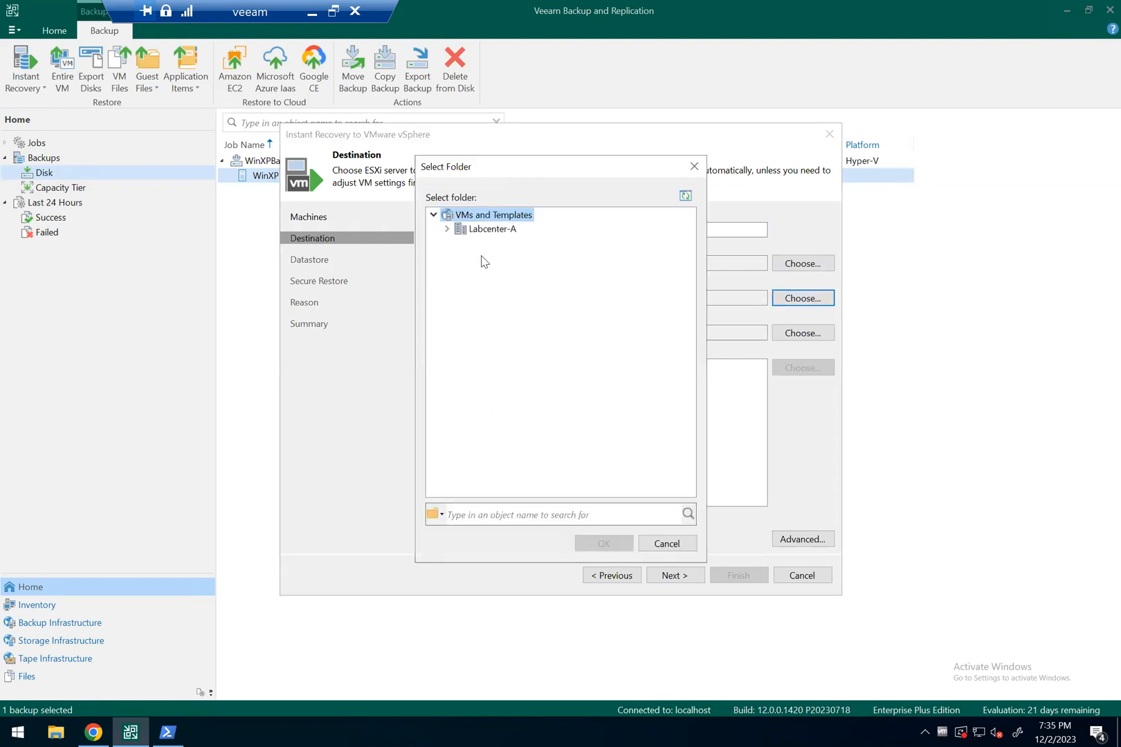
click(447, 229)
click(508, 425)
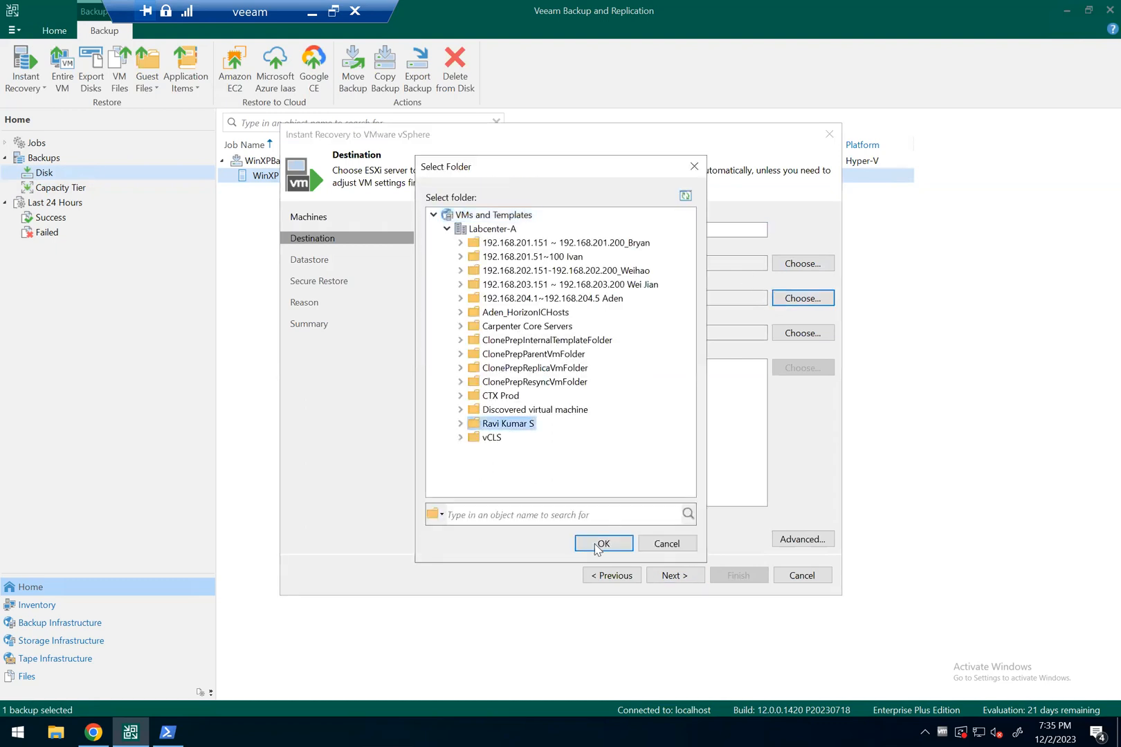
click(603, 543)
Map the WinXP Intel(R) 82574L network adapter to DPortGroup - 200>207 and accept the destination settings
click(547, 399)
click(802, 367)
click(456, 229)
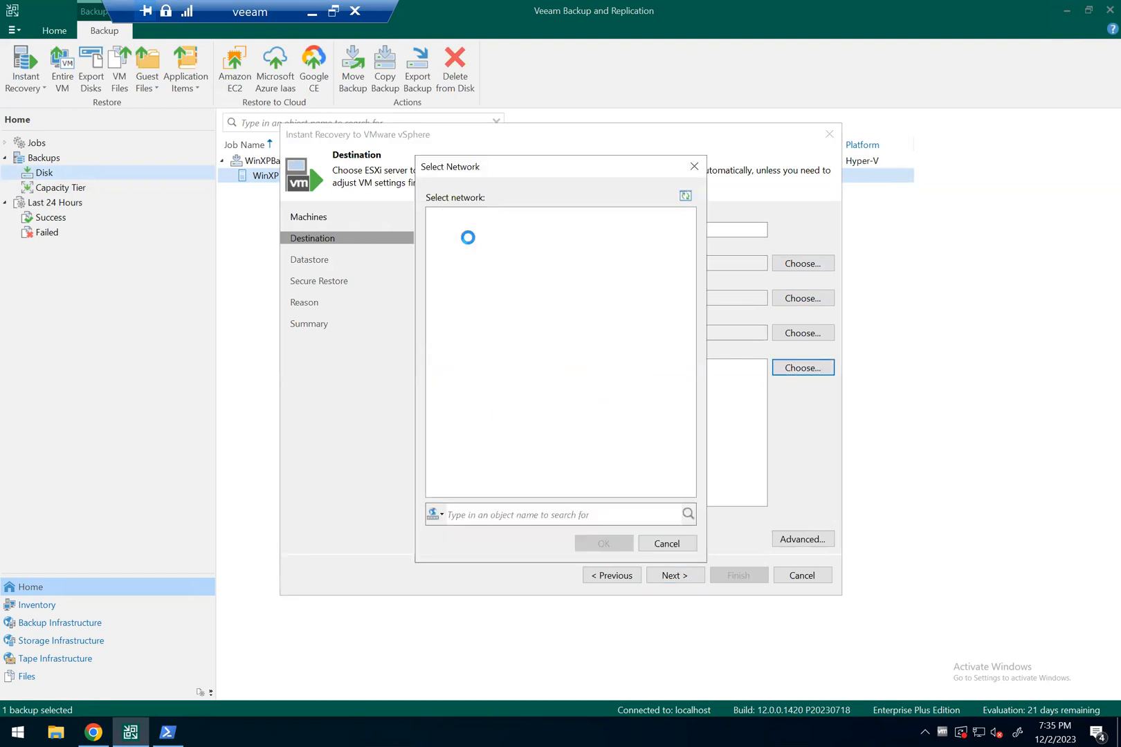
click(543, 244)
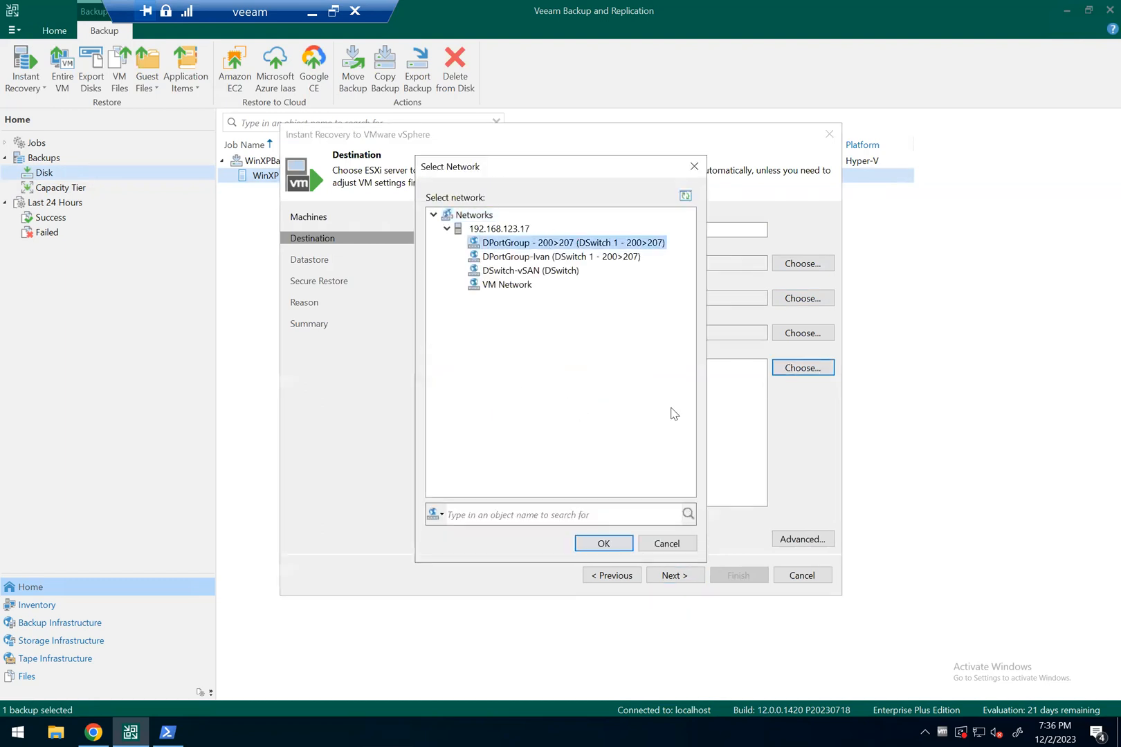
click(602, 543)
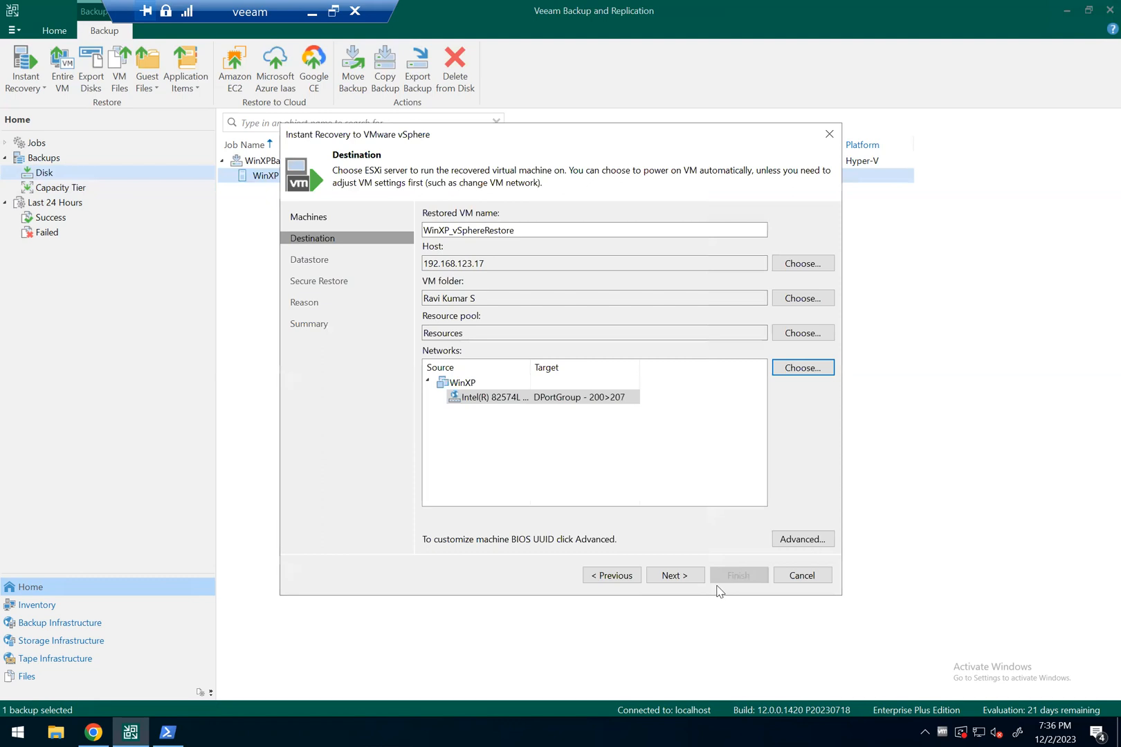
click(669, 576)
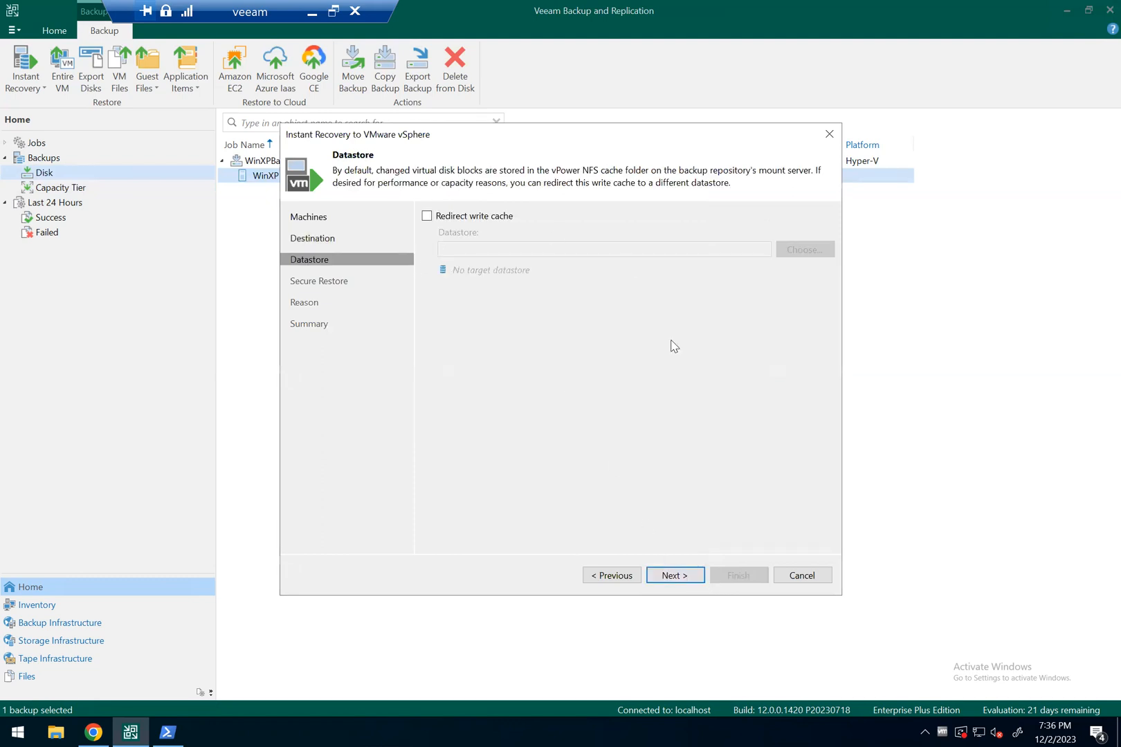
Keep the default datastore and secure restore settings, leave the reason blank, review the summary, start the recovery, and close its session window
click(675, 577)
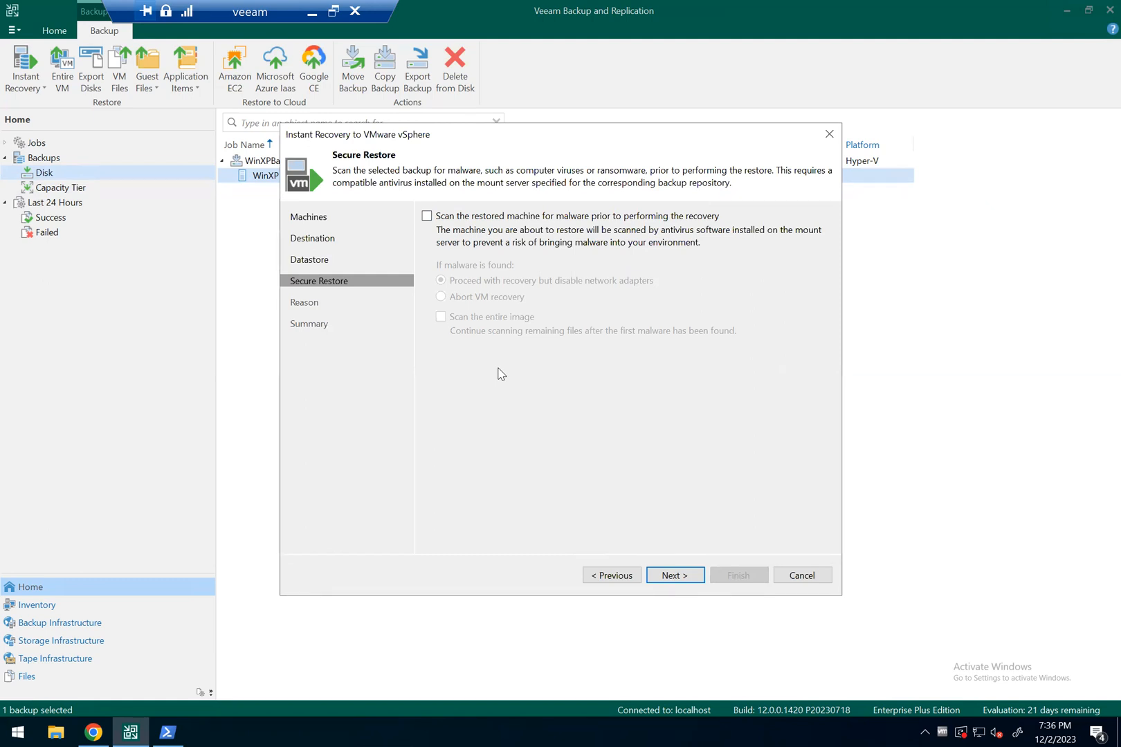
click(673, 575)
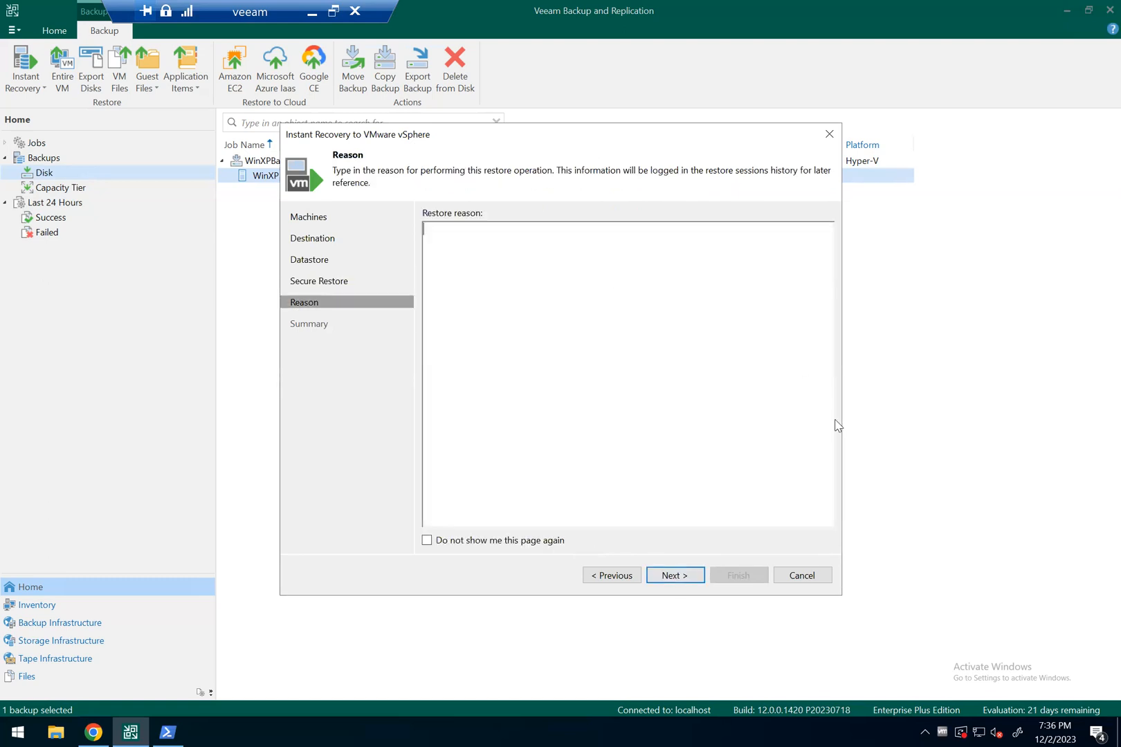
click(677, 575)
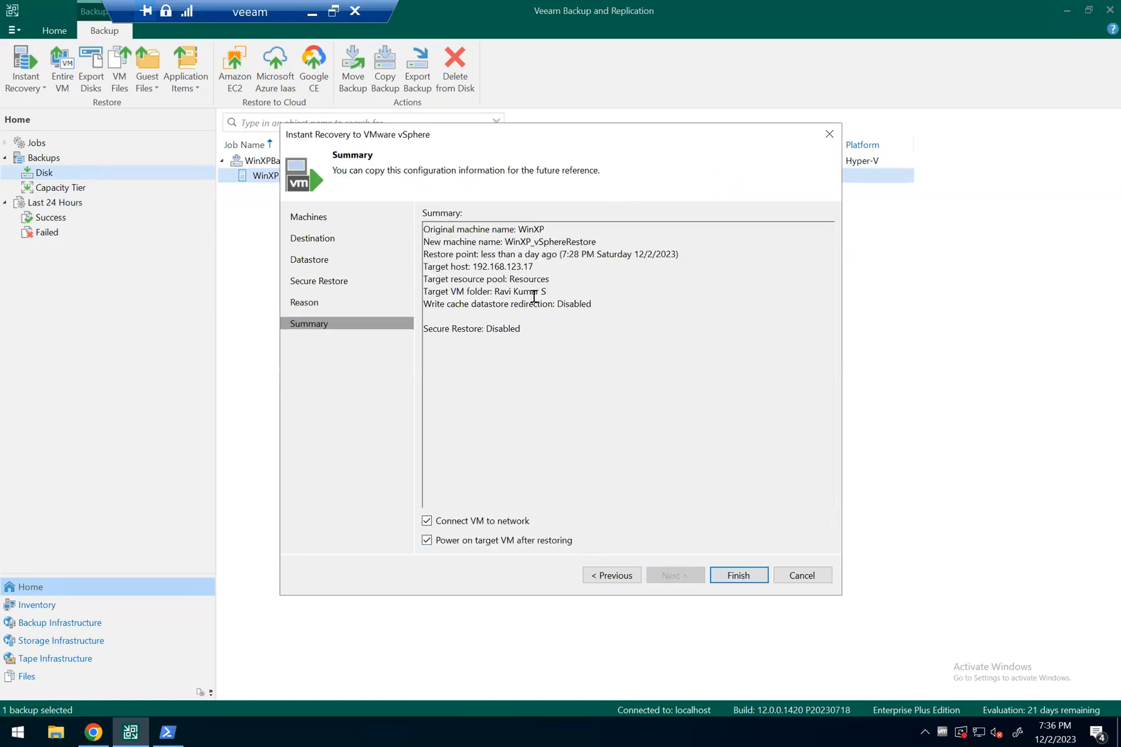
drag(531, 335, 423, 226)
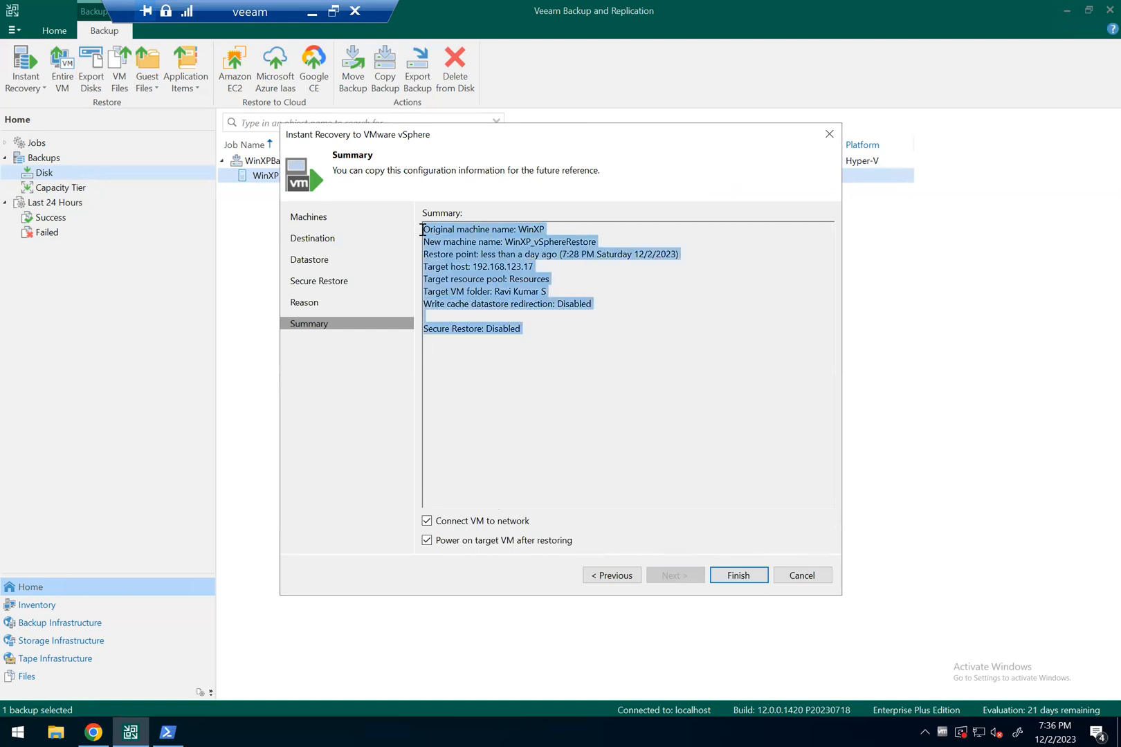
click(736, 578)
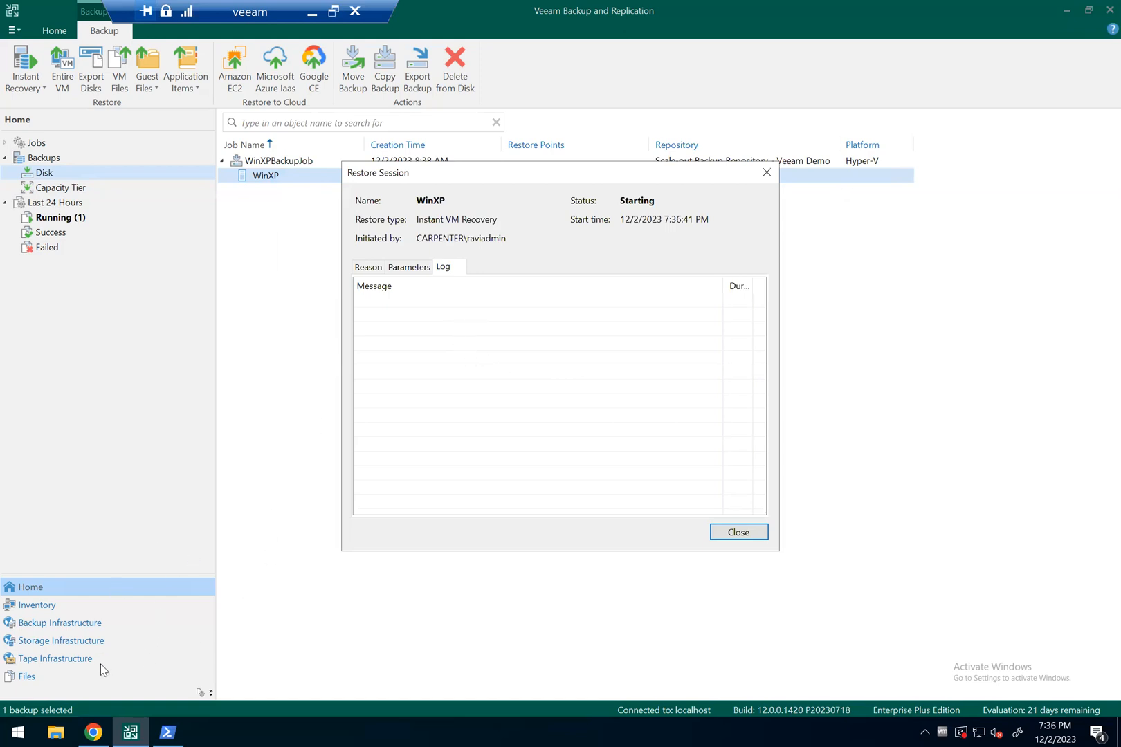
drag(520, 182, 525, 207)
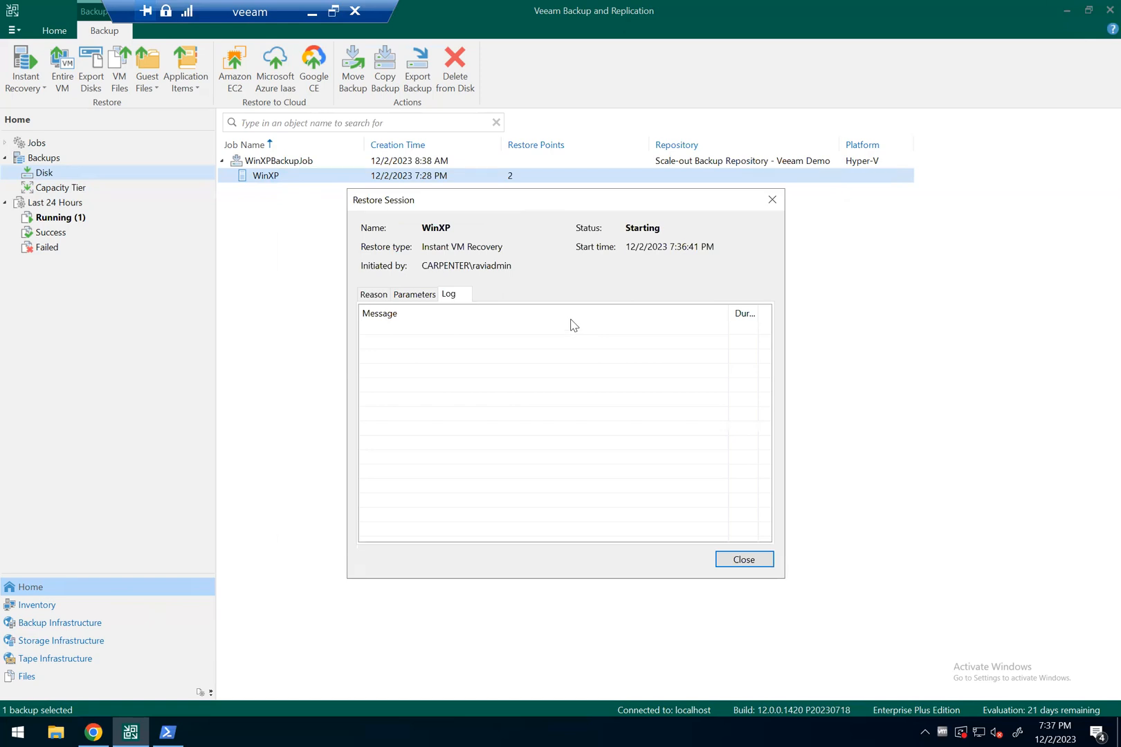
click(743, 559)
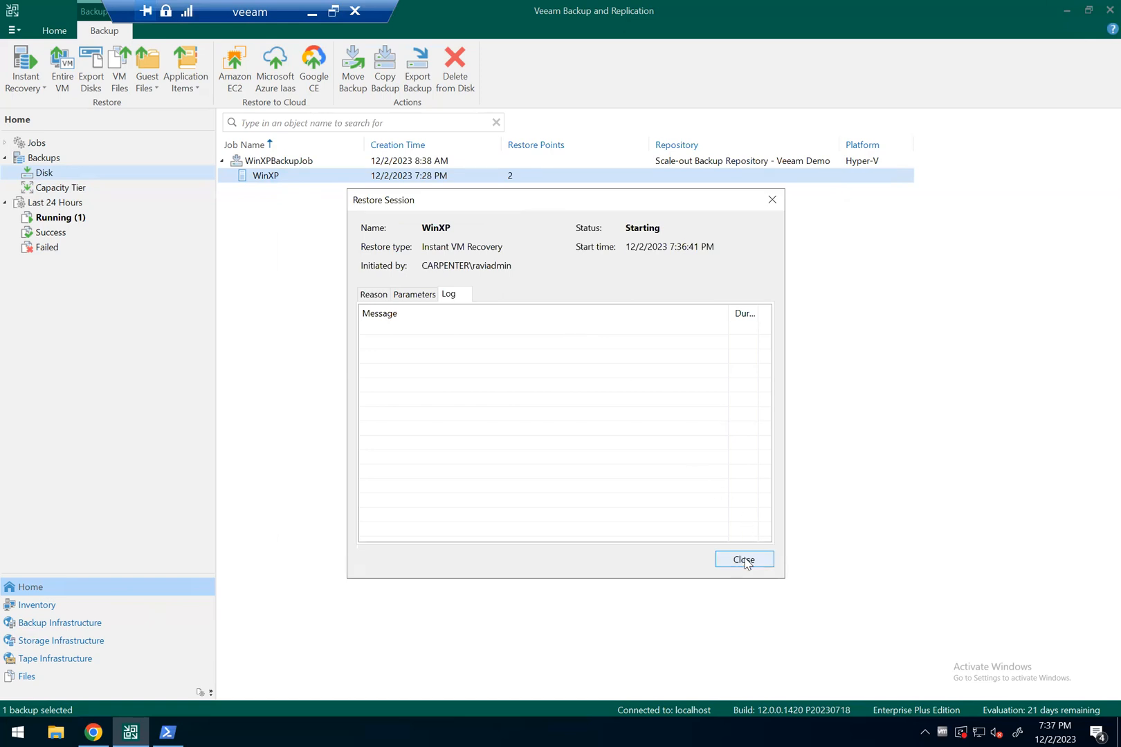
Start a Restore to Microsoft Azure for the WinXP backup in the Capacity Tier and accept WinXP as the machine to restore
click(68, 189)
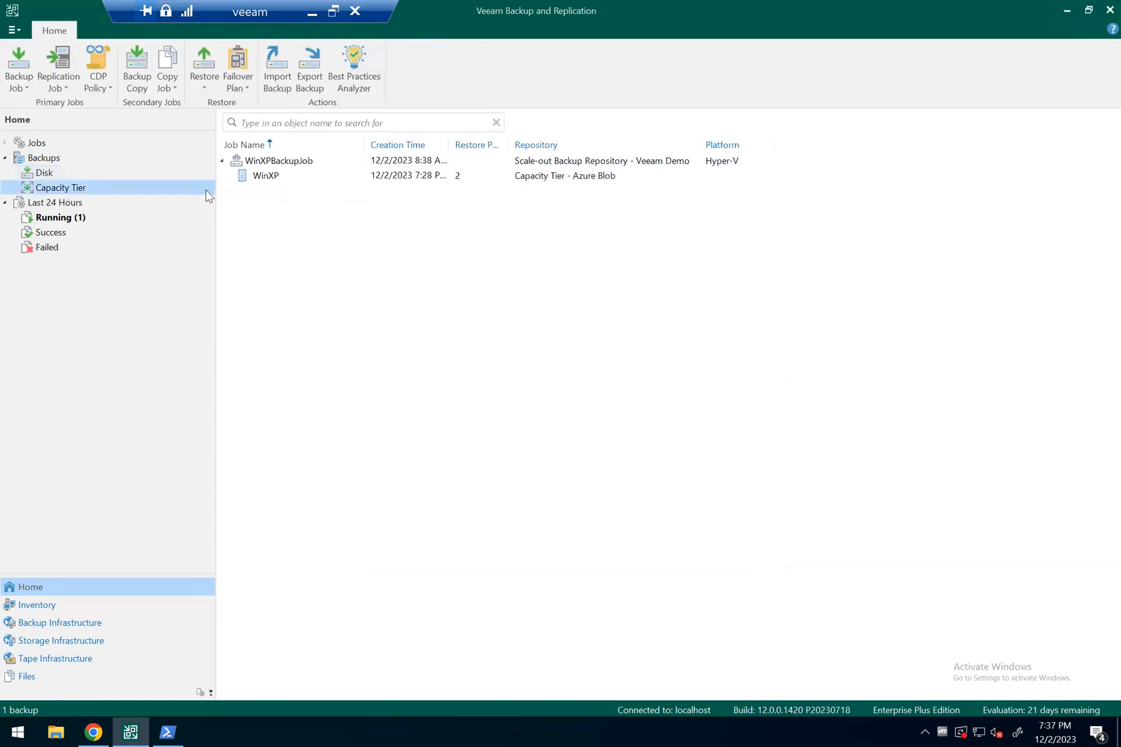
click(63, 173)
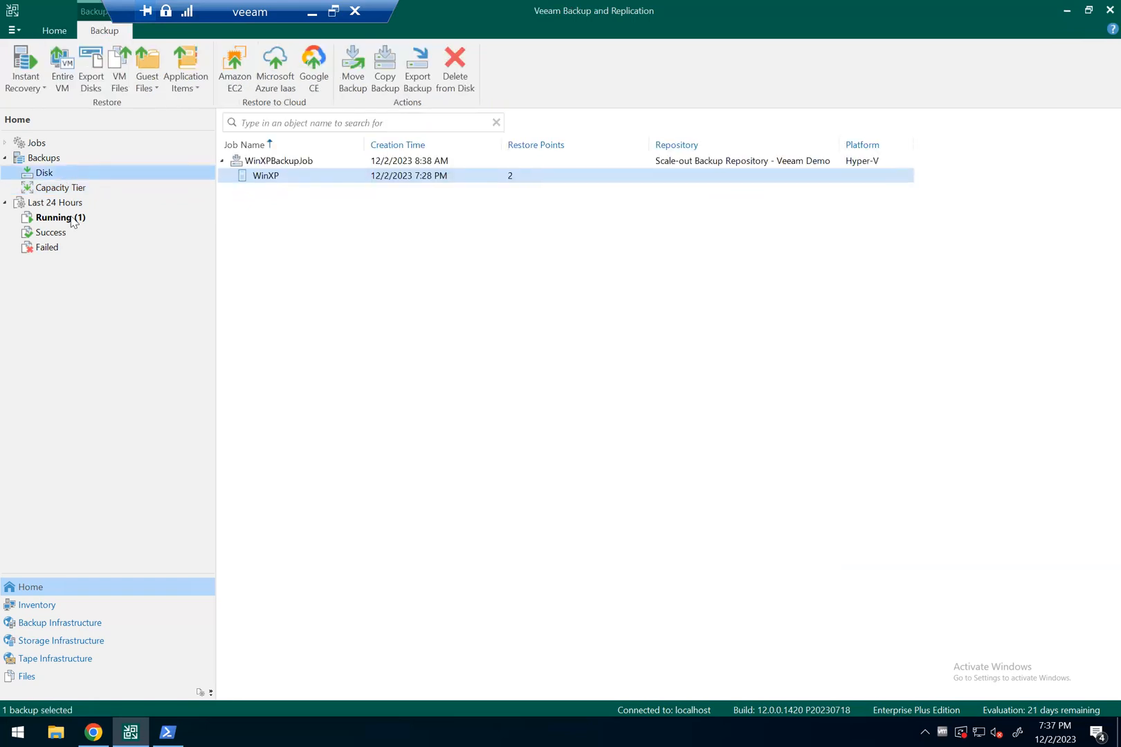
click(68, 189)
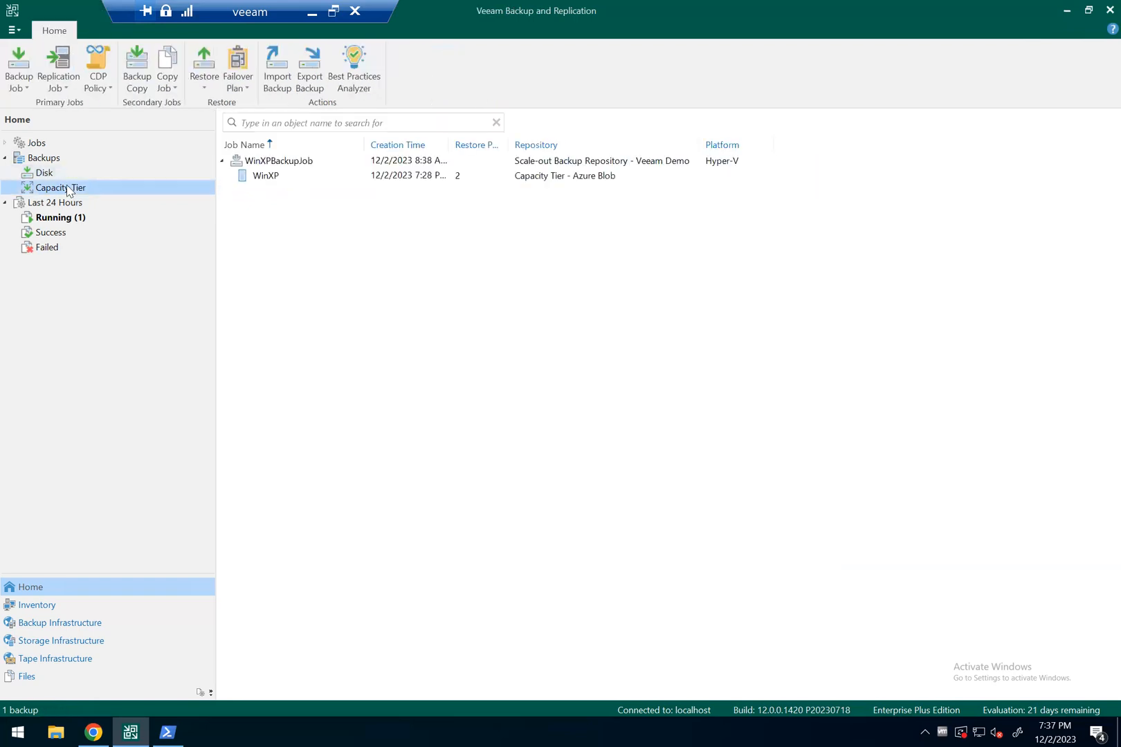
click(272, 178)
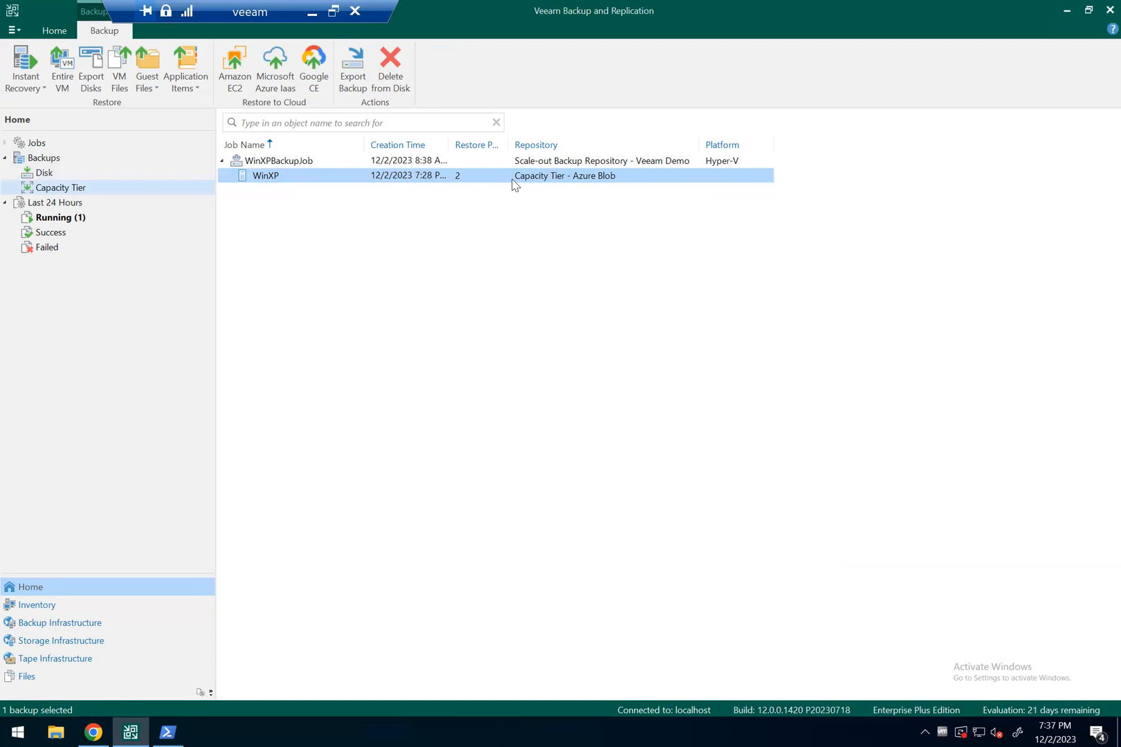
right_click(318, 181)
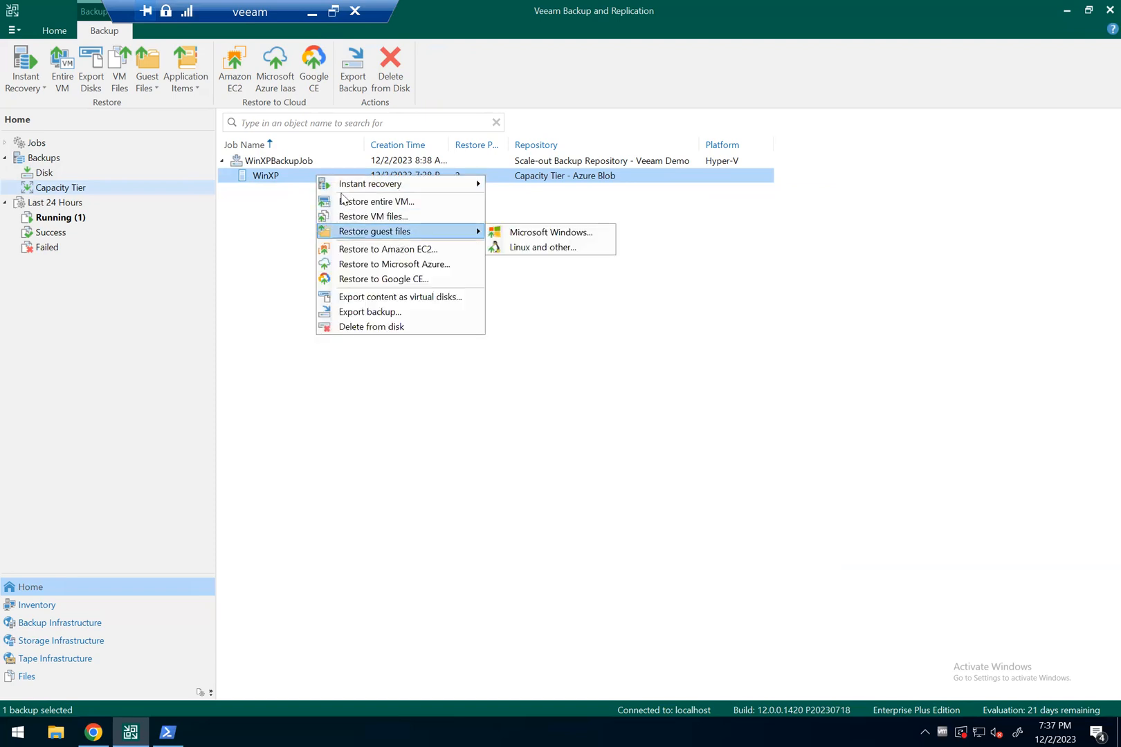
click(286, 174)
right_click(288, 179)
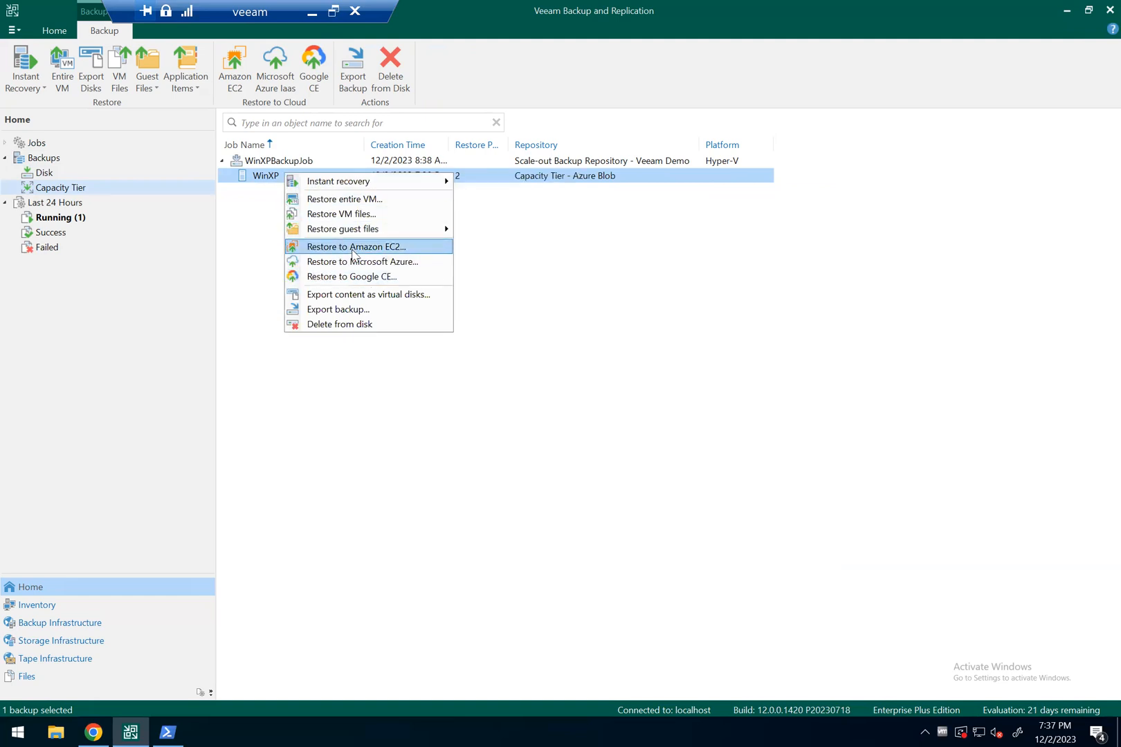
click(352, 261)
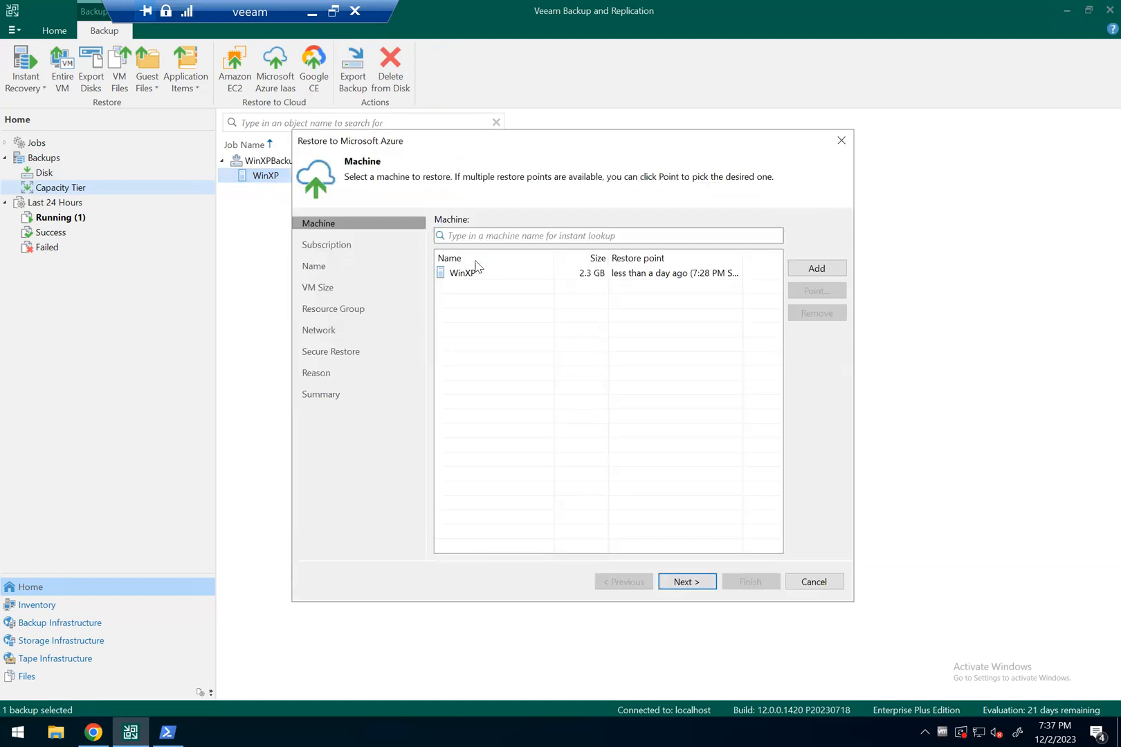
click(682, 581)
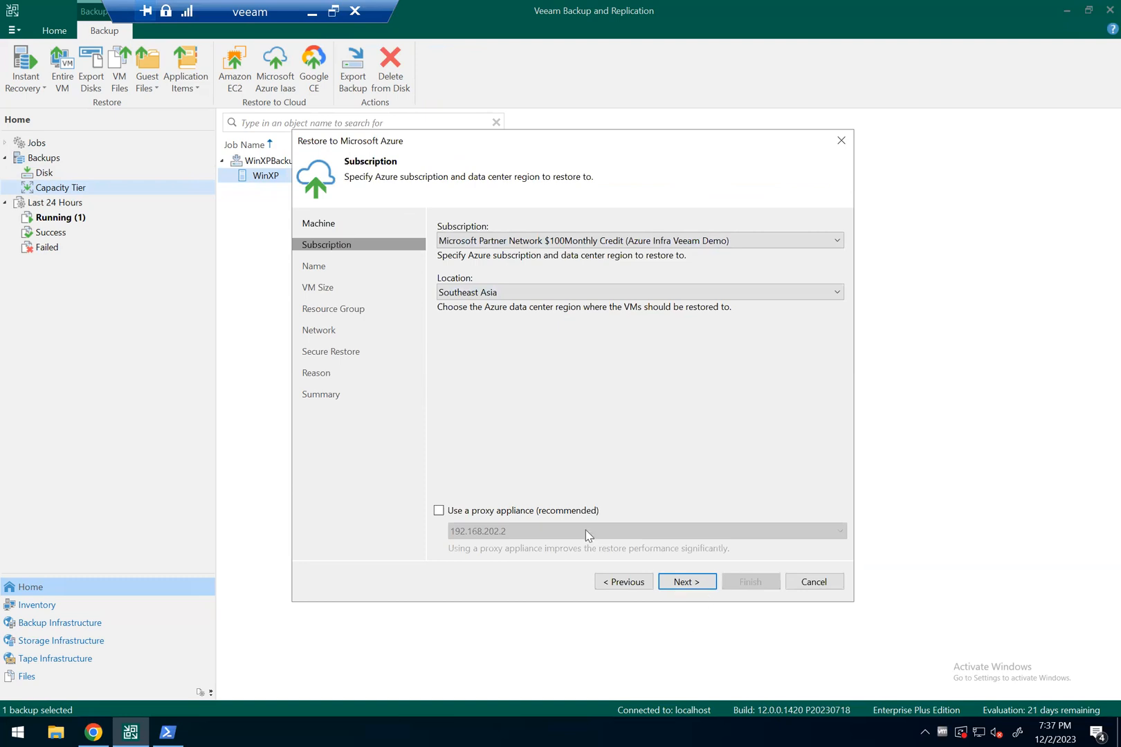
Enable the proxy appliance 192.168.202.4 for the Southeast Asia restore and decline deploying a helper appliance
click(531, 512)
click(529, 530)
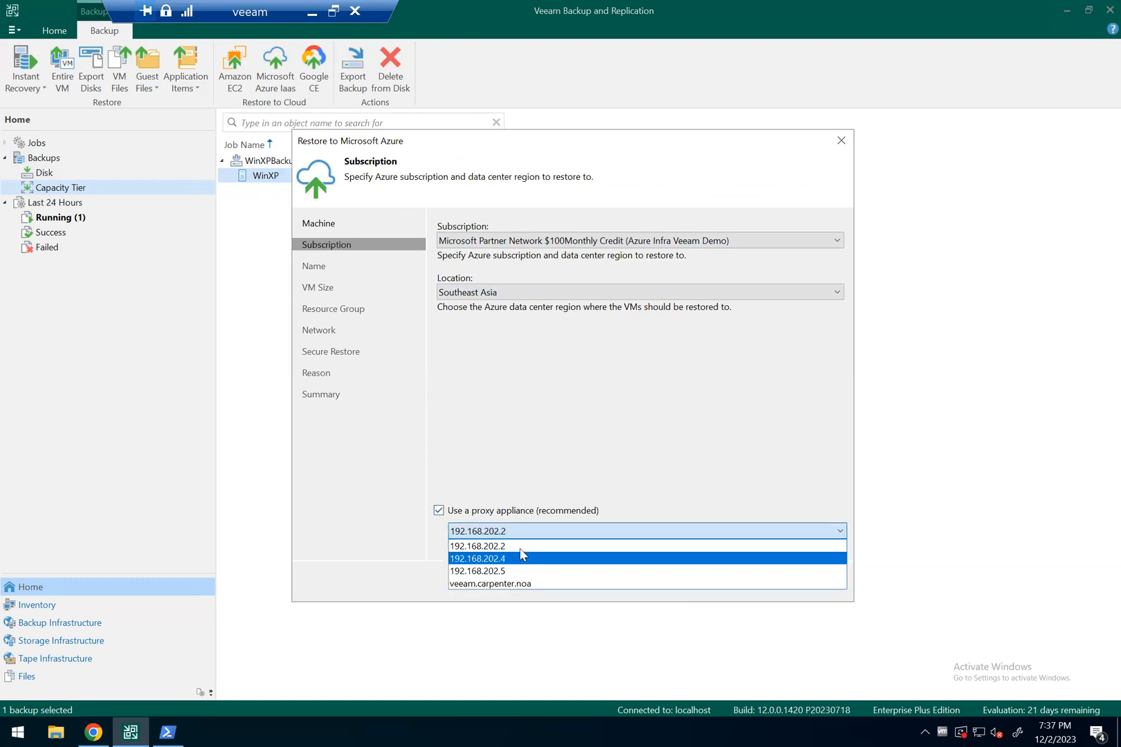
click(519, 565)
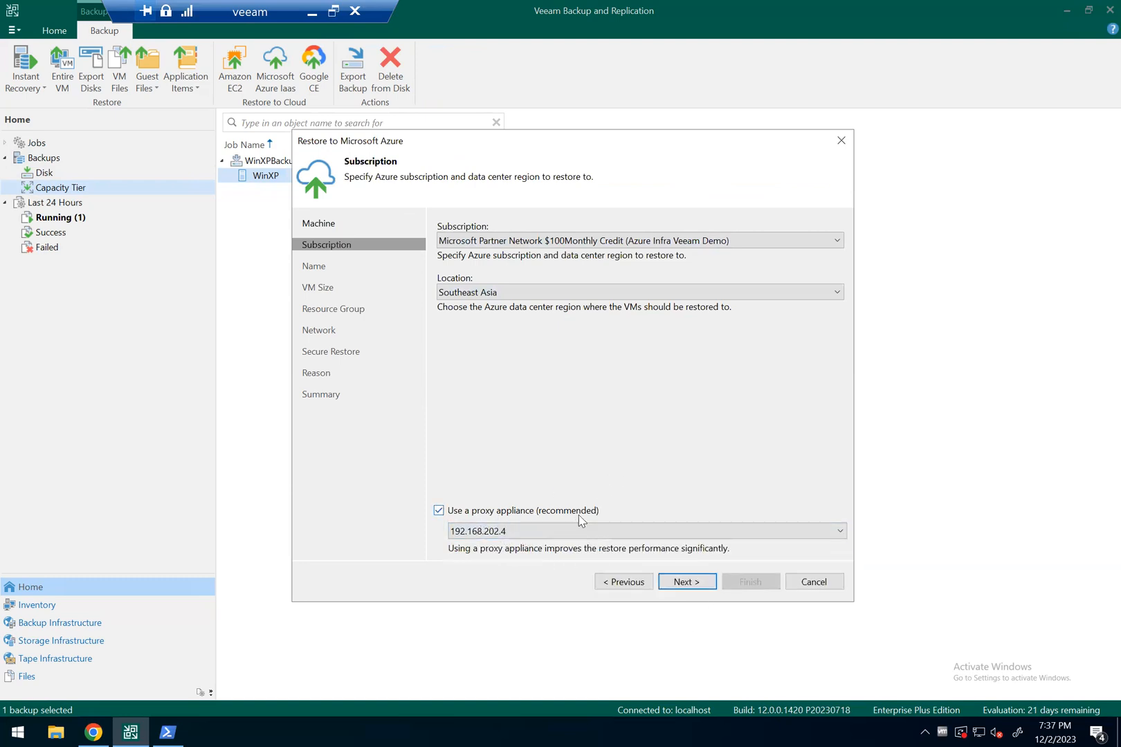
click(682, 582)
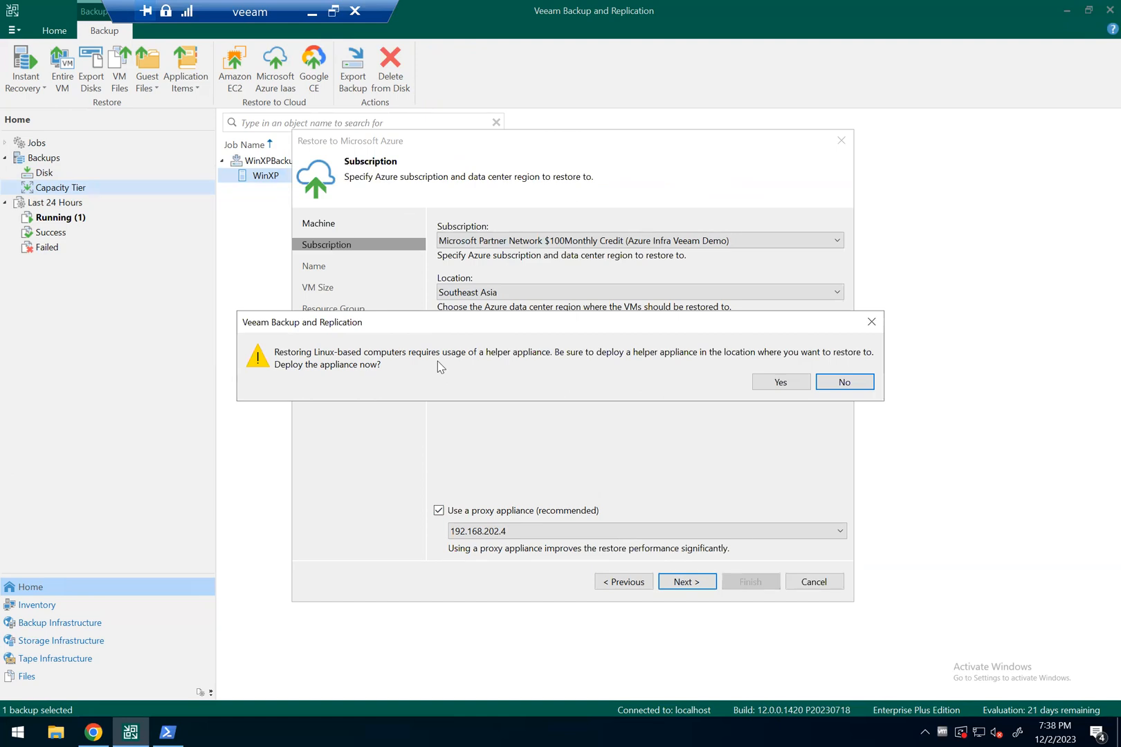
click(844, 382)
click(671, 582)
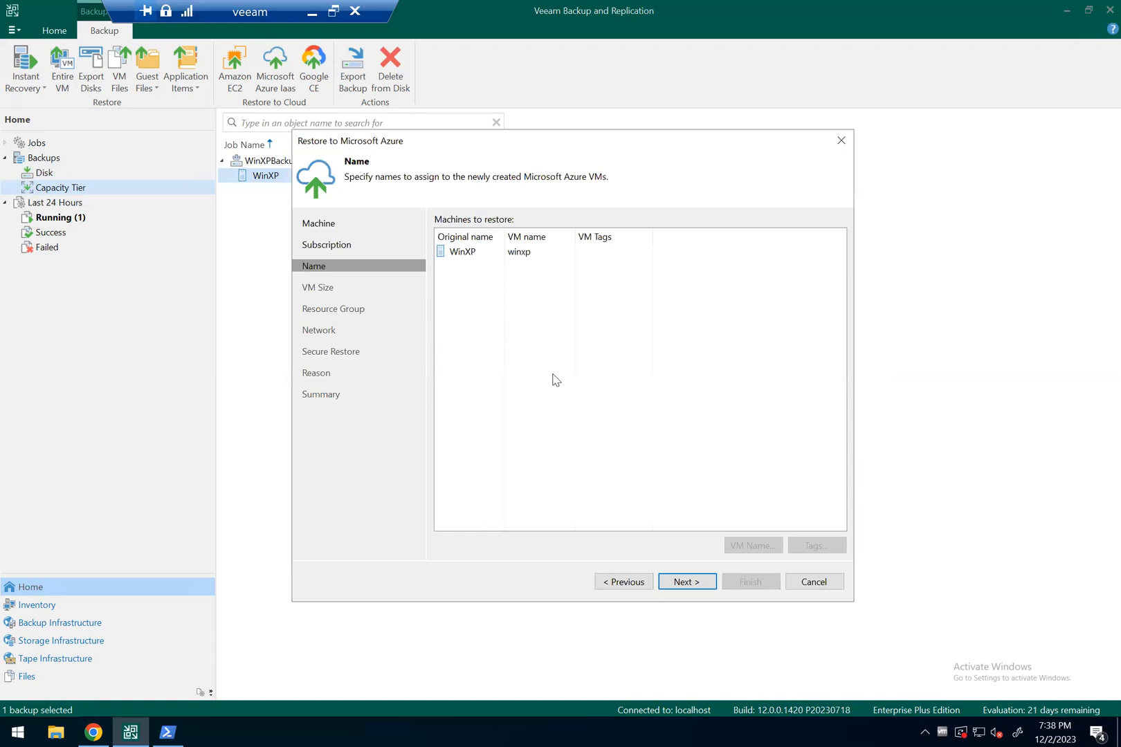
Name the restored Azure VM winxpAzureRestore and accept the name settings
click(525, 258)
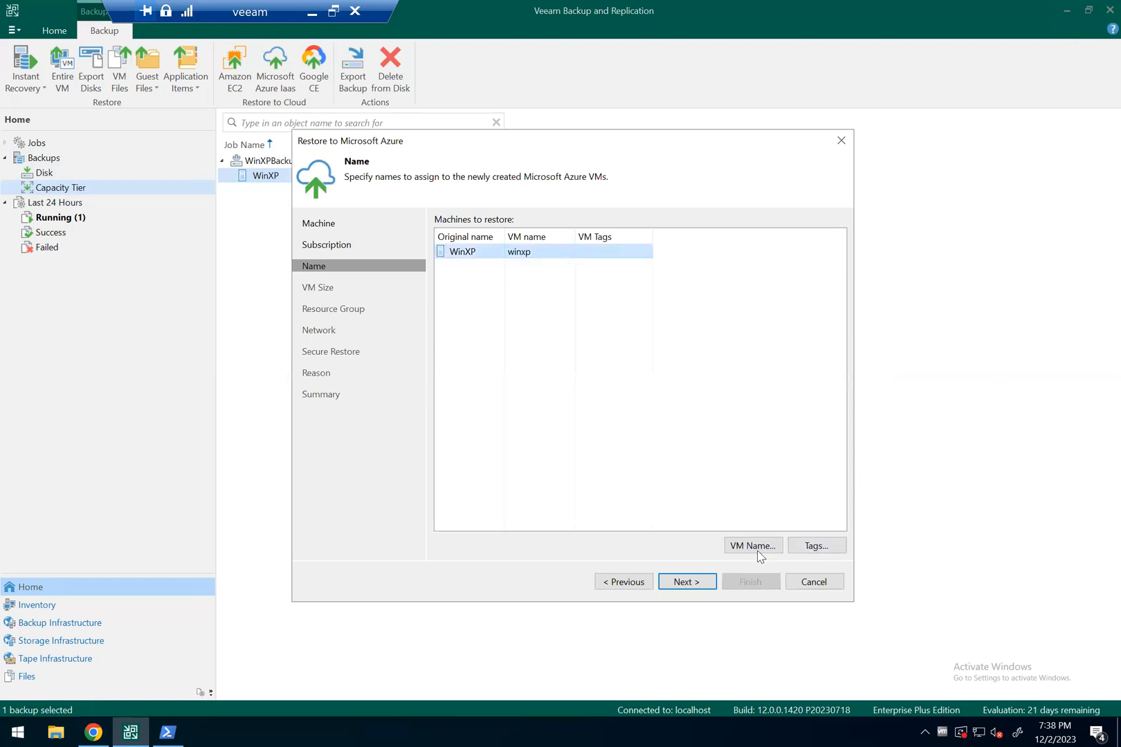
click(753, 546)
click(530, 336)
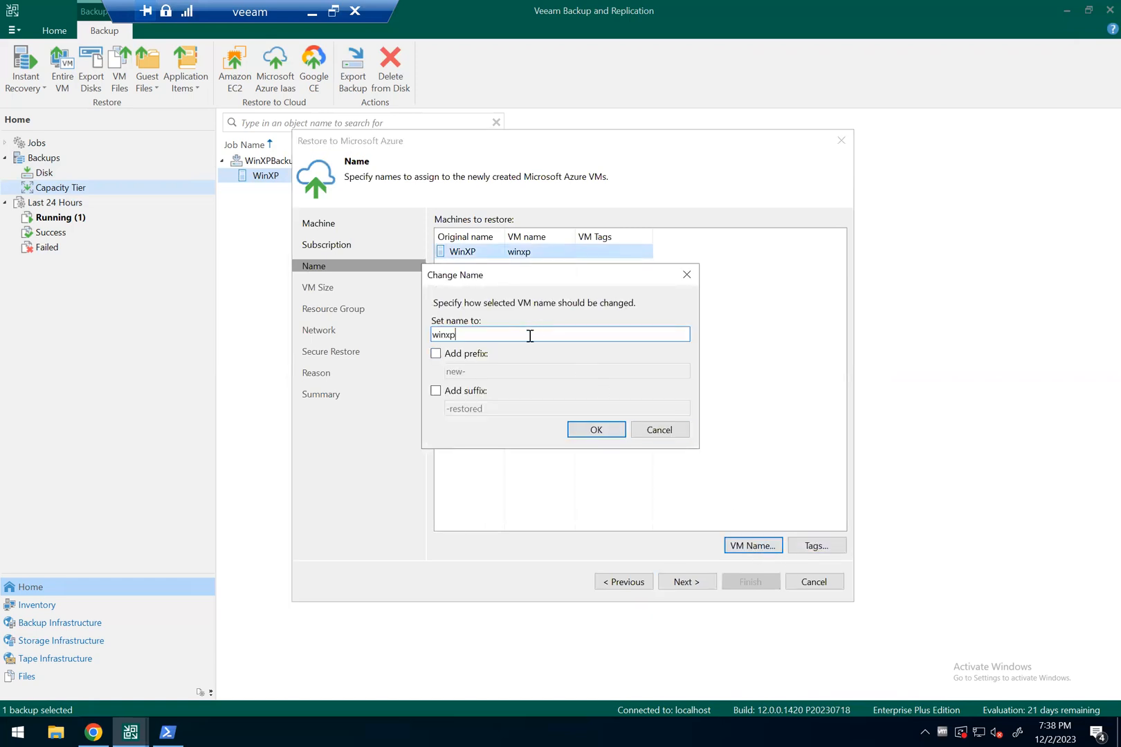
text(_zireREstore)
click(594, 430)
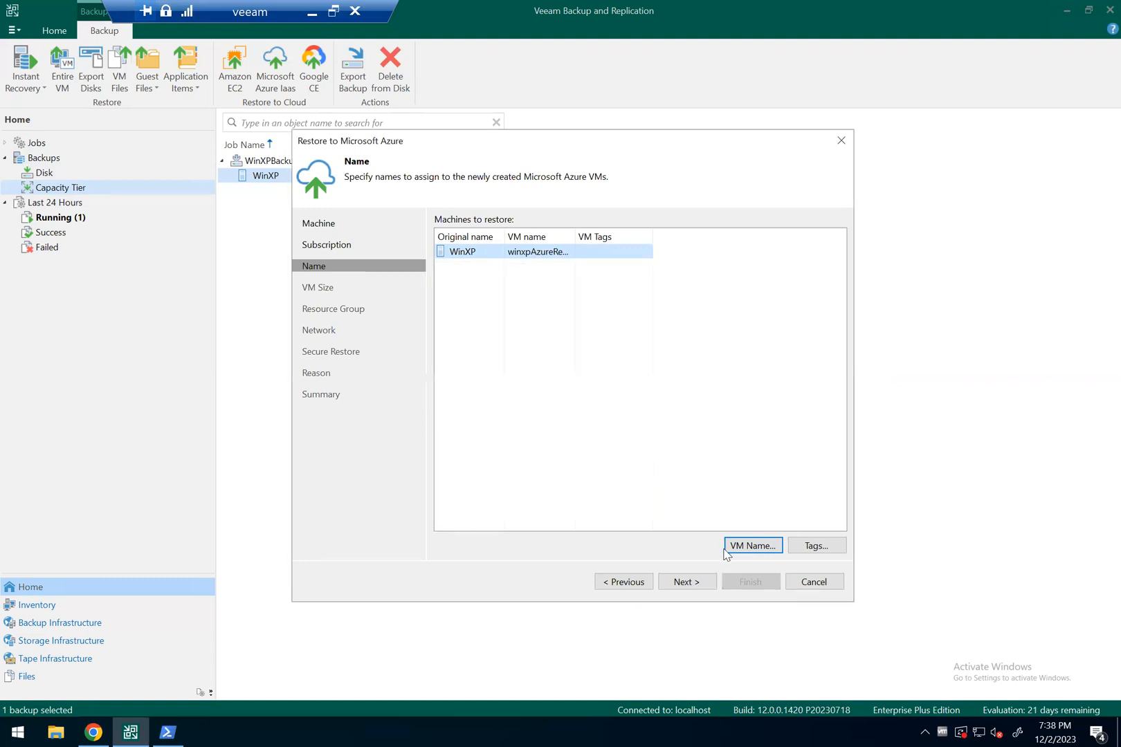
click(687, 582)
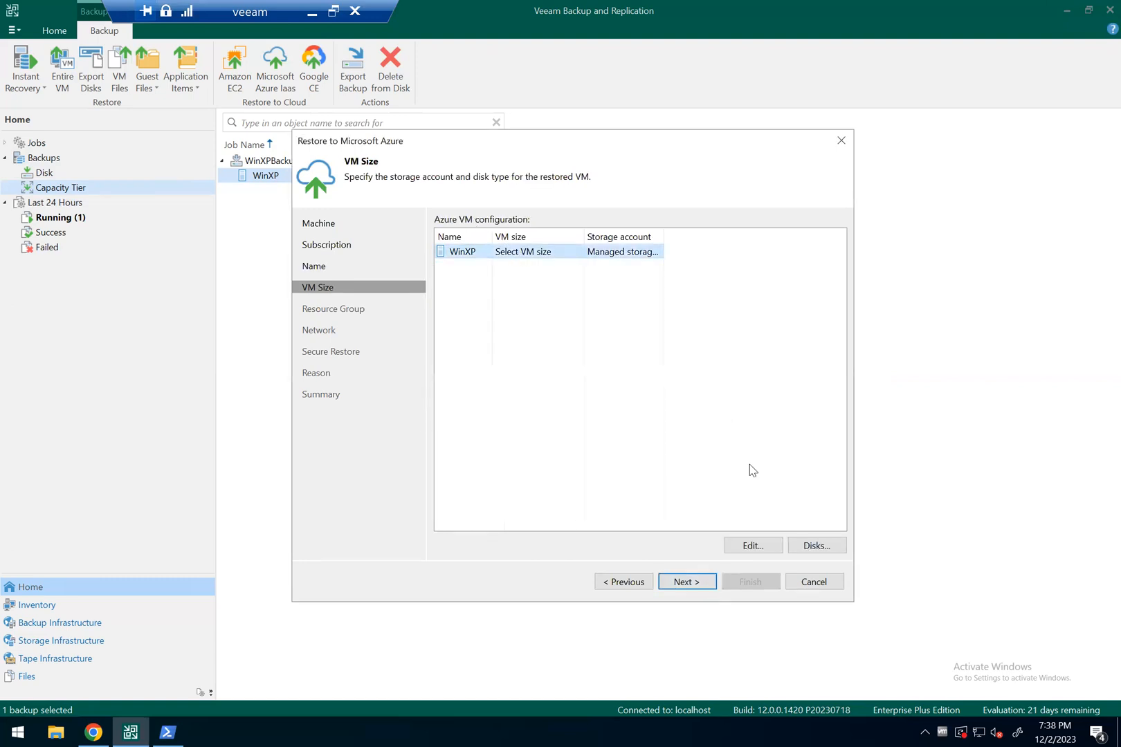
Set the Azure VM size to Standard_B2s (2 cores, 4.00 GB memory, burstable), keeping managed storage
click(754, 544)
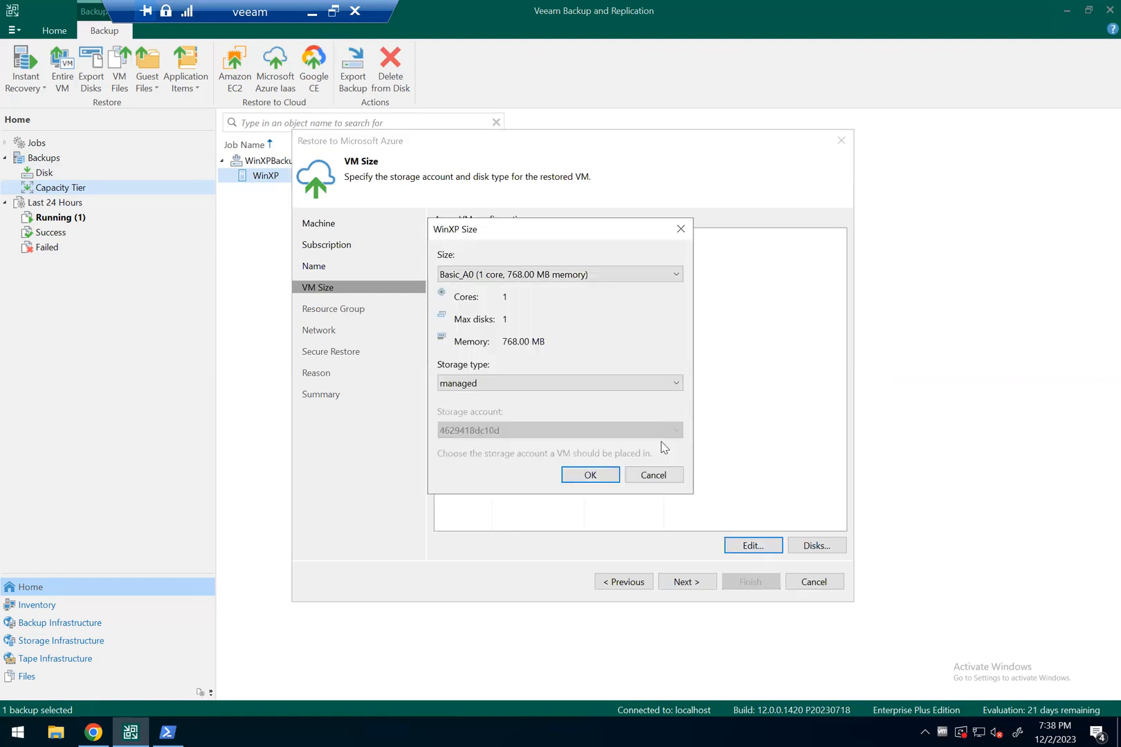
click(620, 275)
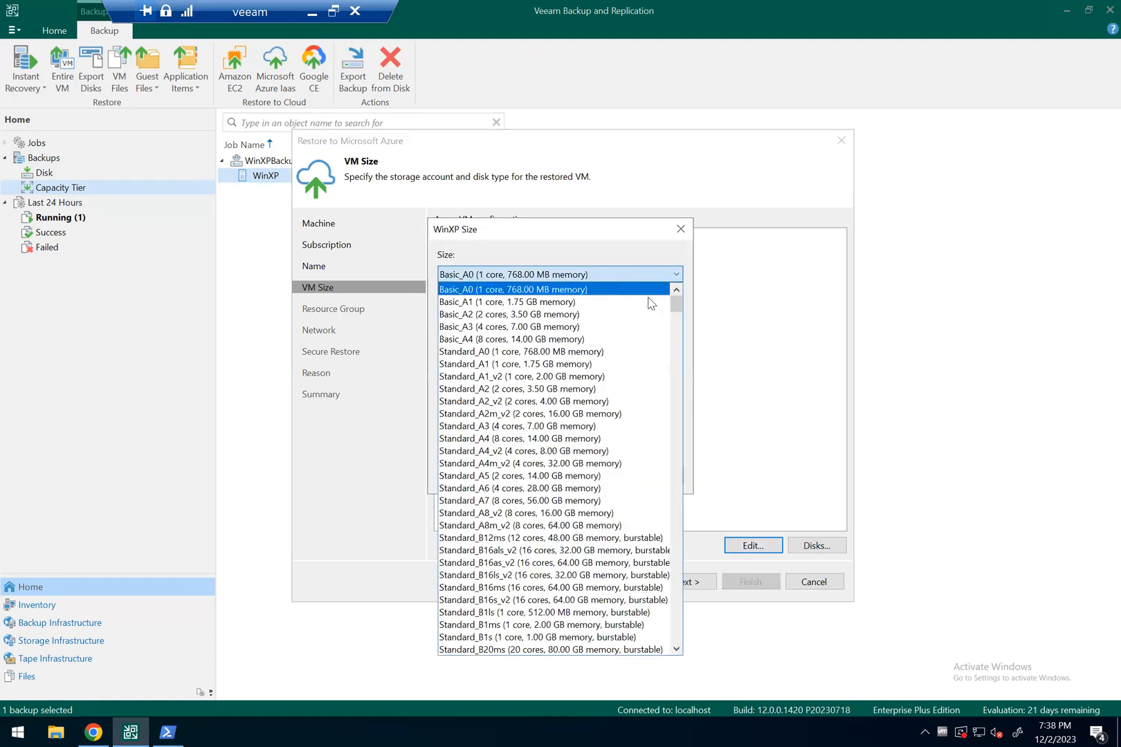
scroll(623, 457, down, 13)
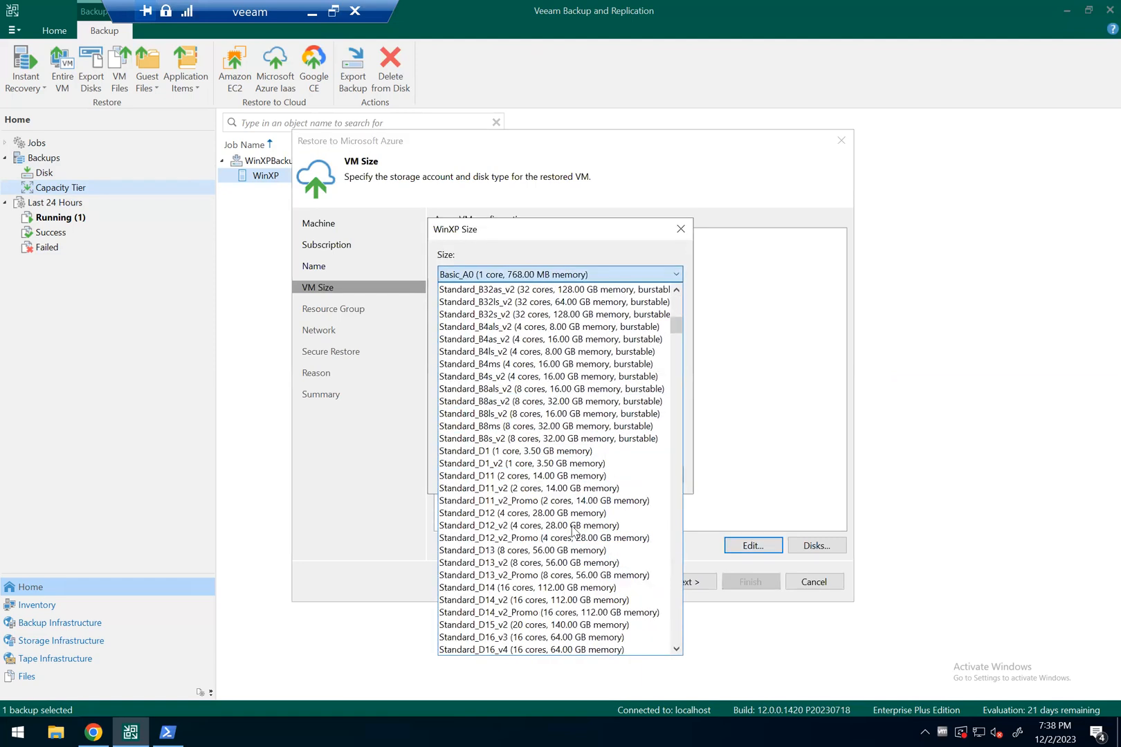
scroll(573, 530, up, 5)
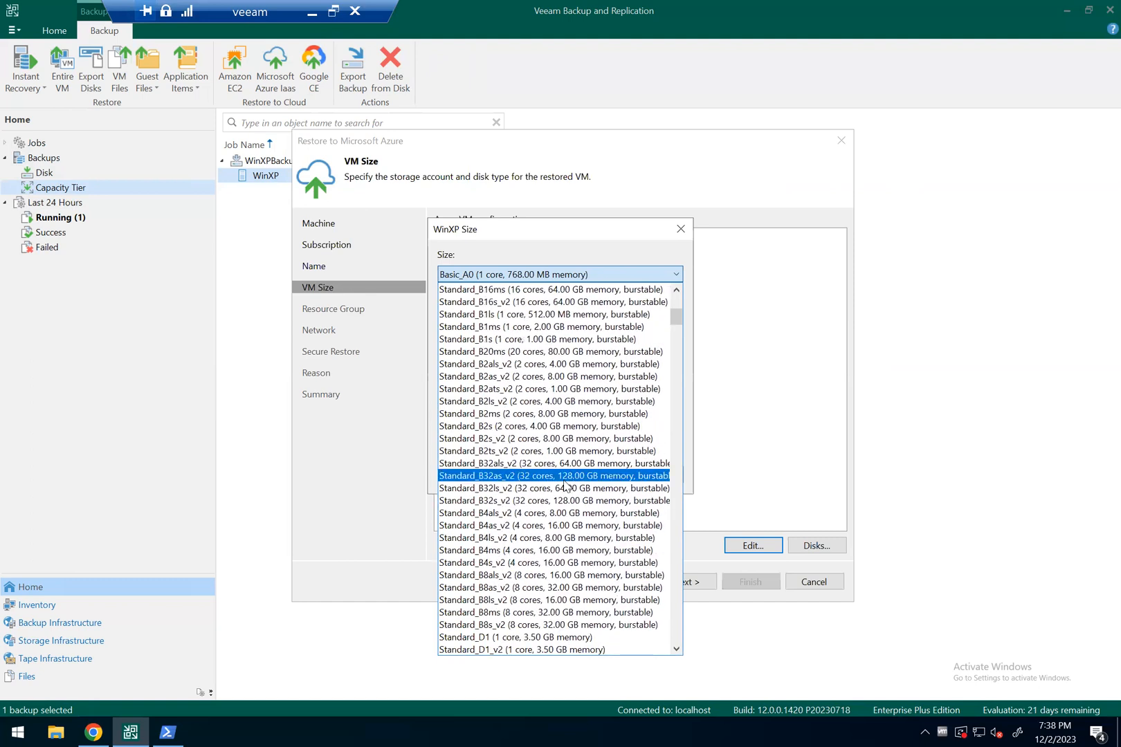
scroll(539, 337, up, 2)
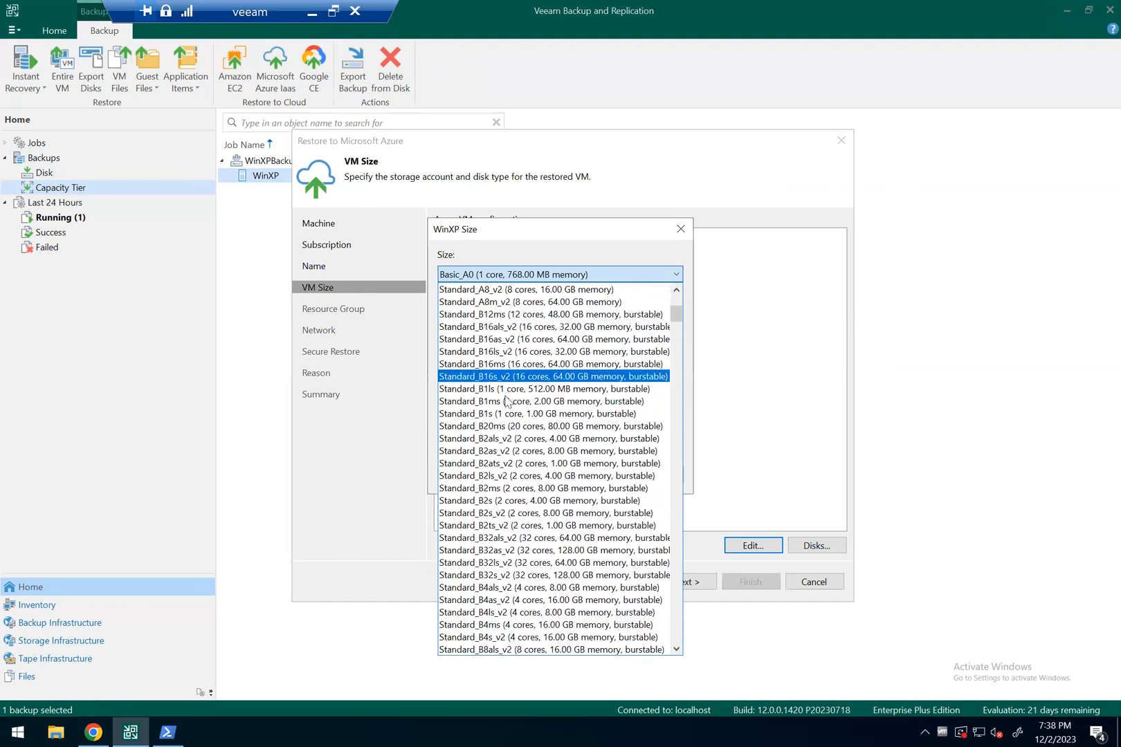
click(530, 503)
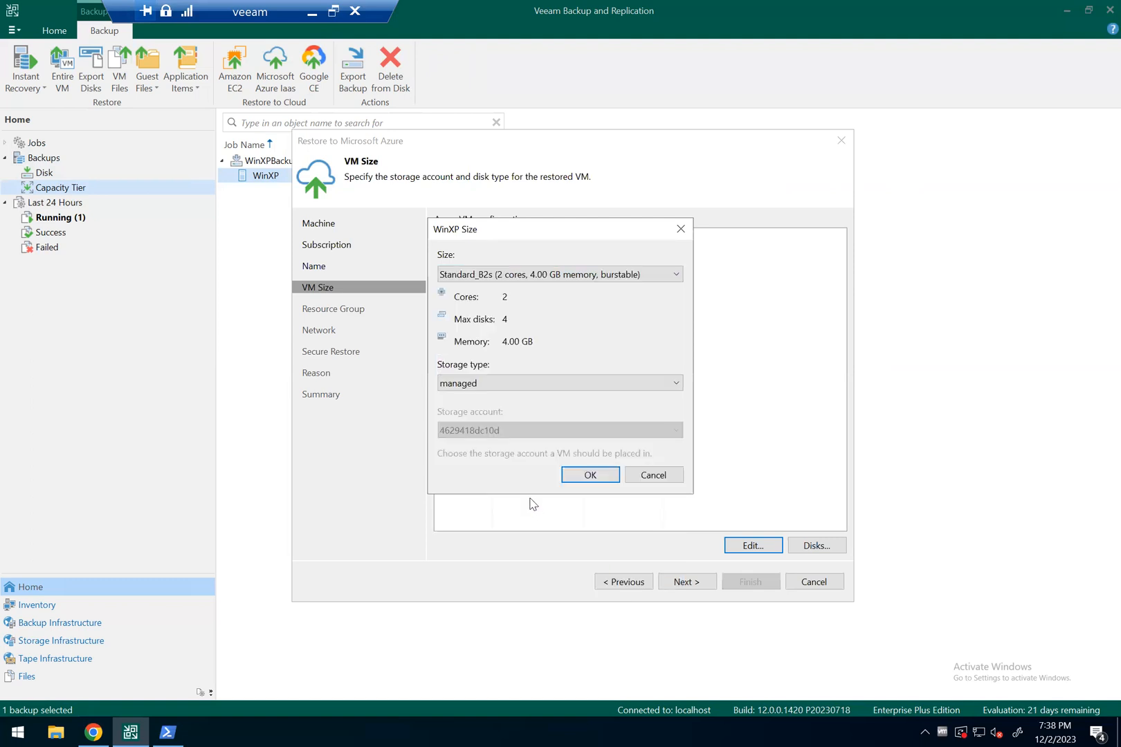
click(603, 481)
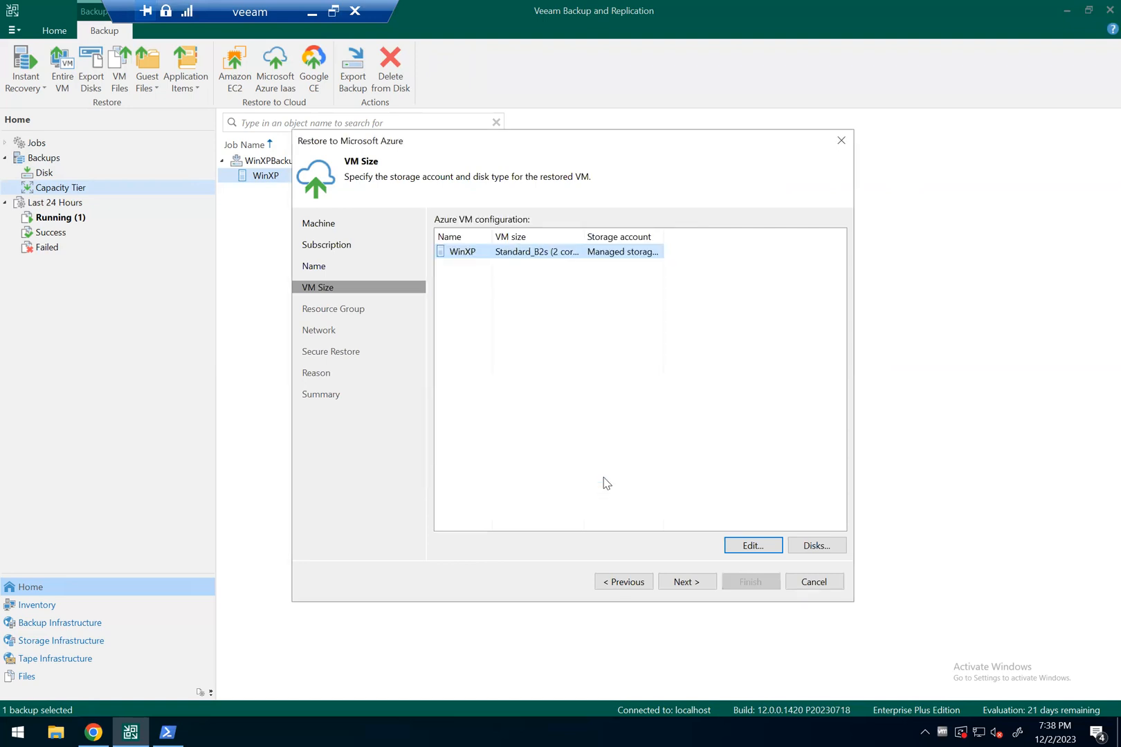
click(702, 583)
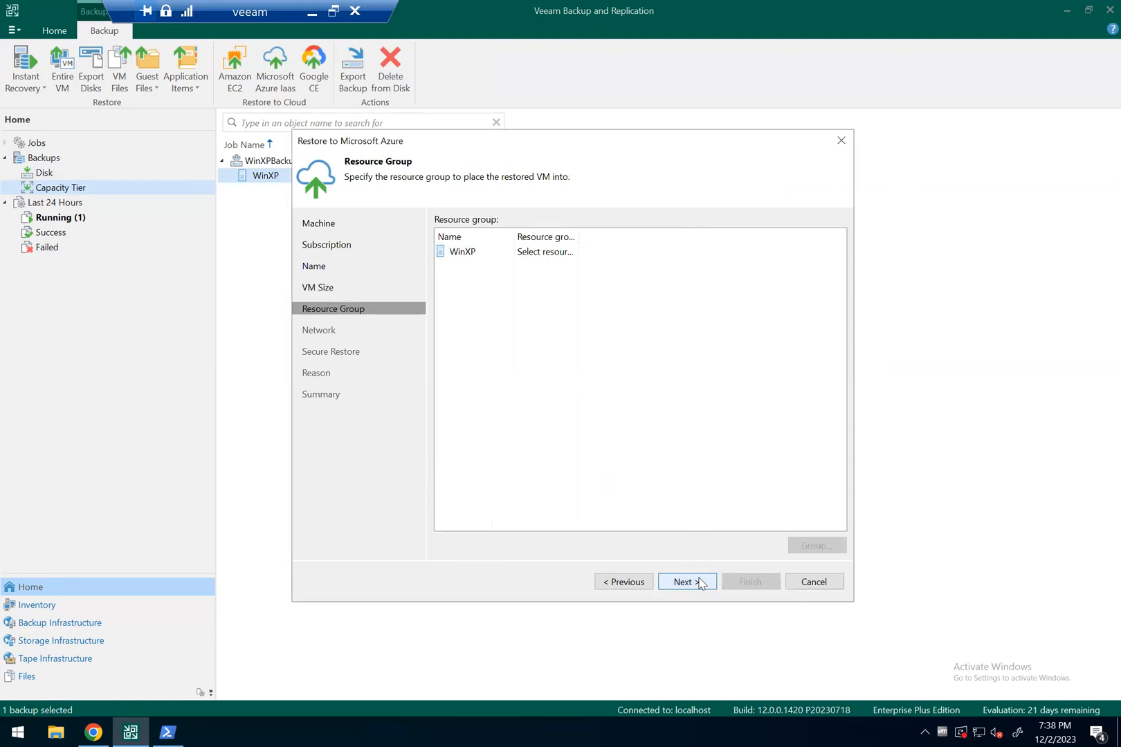
Place the WinXP VM into the existing personally named VeeamDemo resource group
click(544, 253)
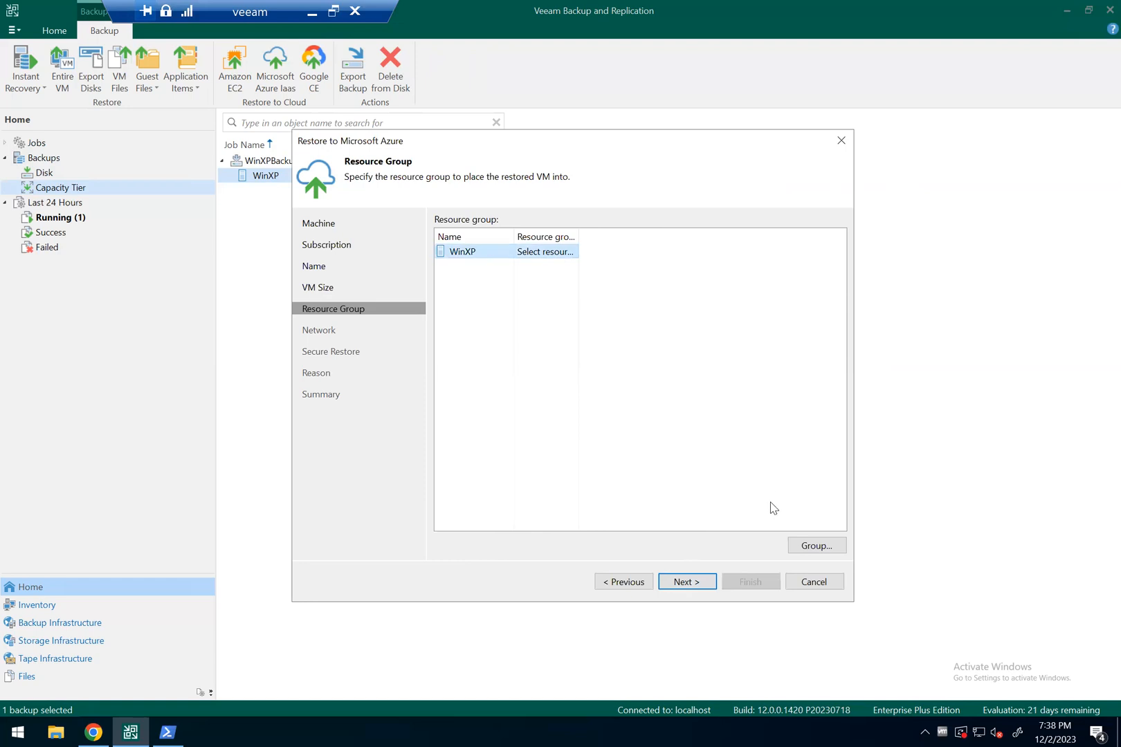
click(816, 546)
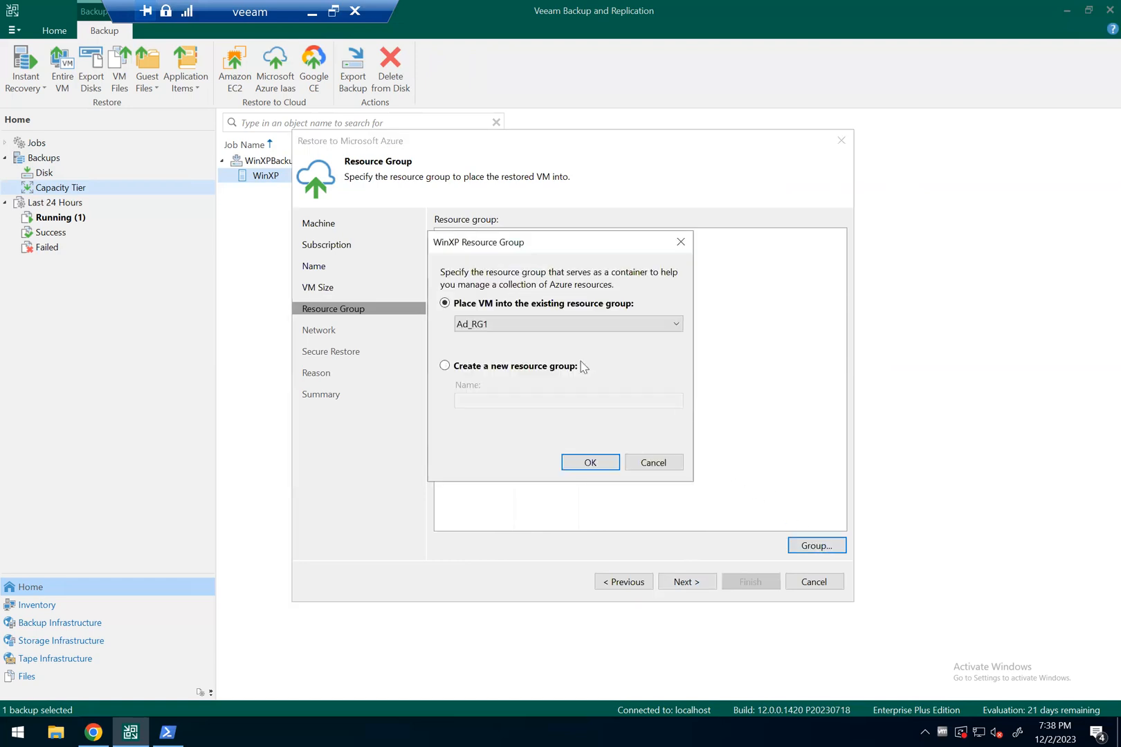
click(531, 324)
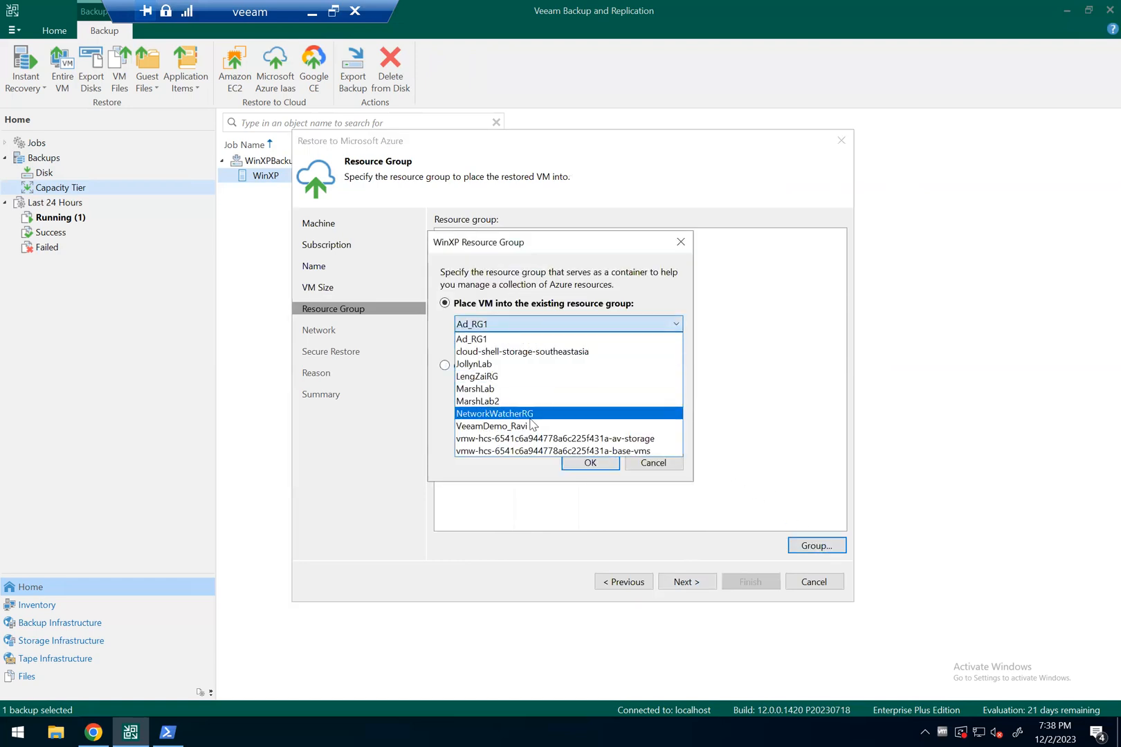
click(531, 427)
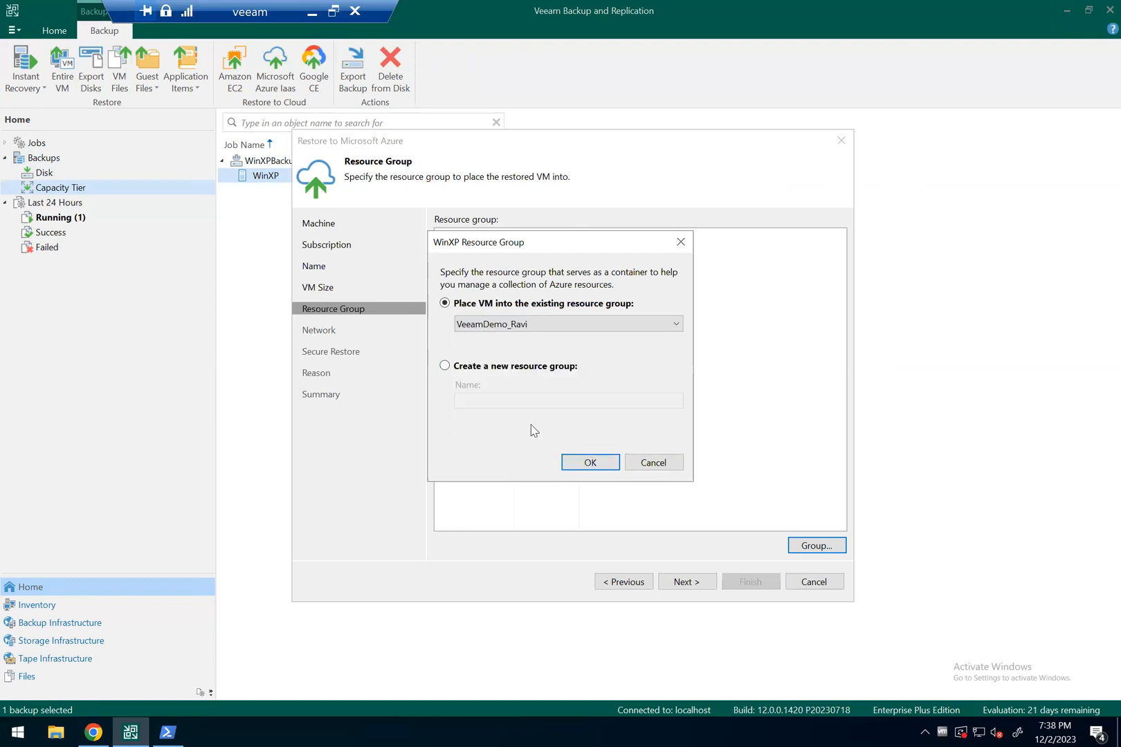
click(589, 463)
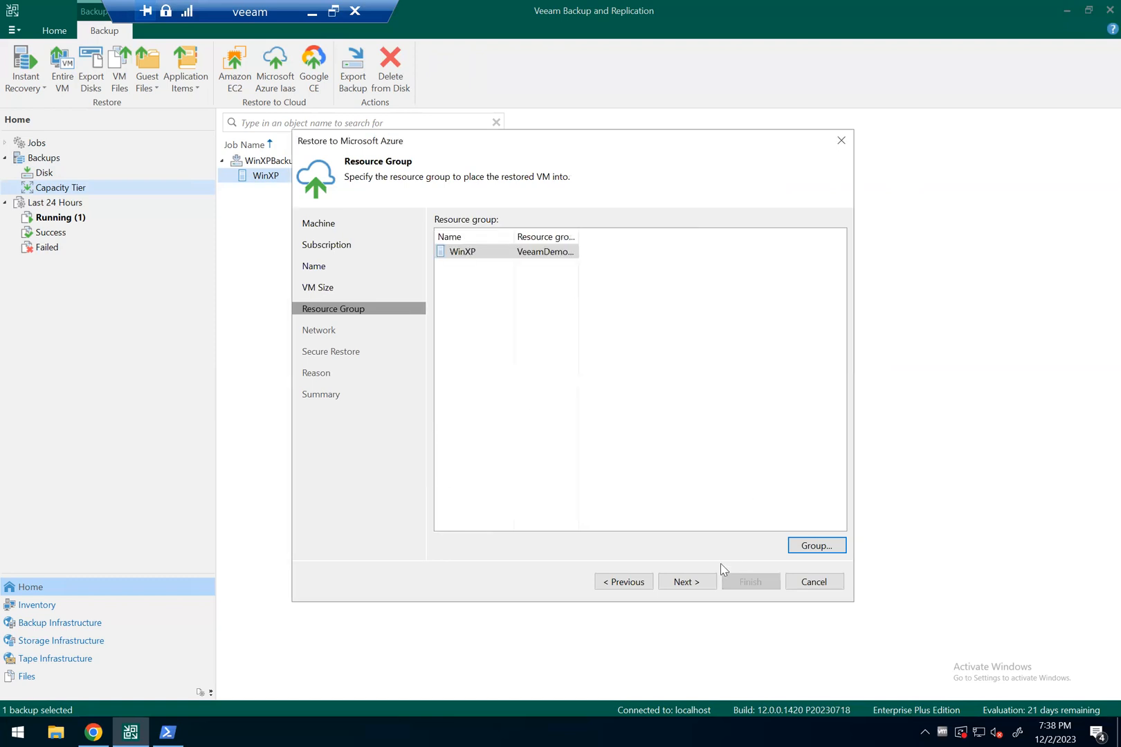
click(698, 574)
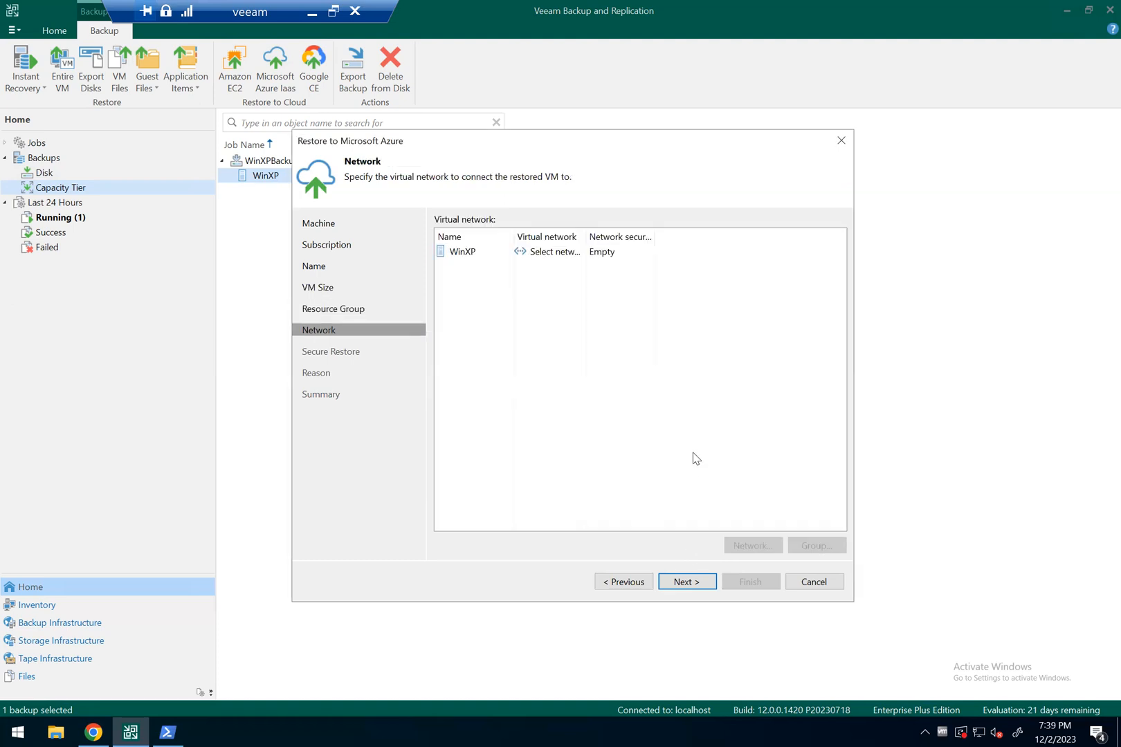
Connect the WinXP VM to the virtual network VeeamDemoVNET on the subnet VeeamDemoSubnet, without assigning a public IP
click(555, 255)
click(753, 547)
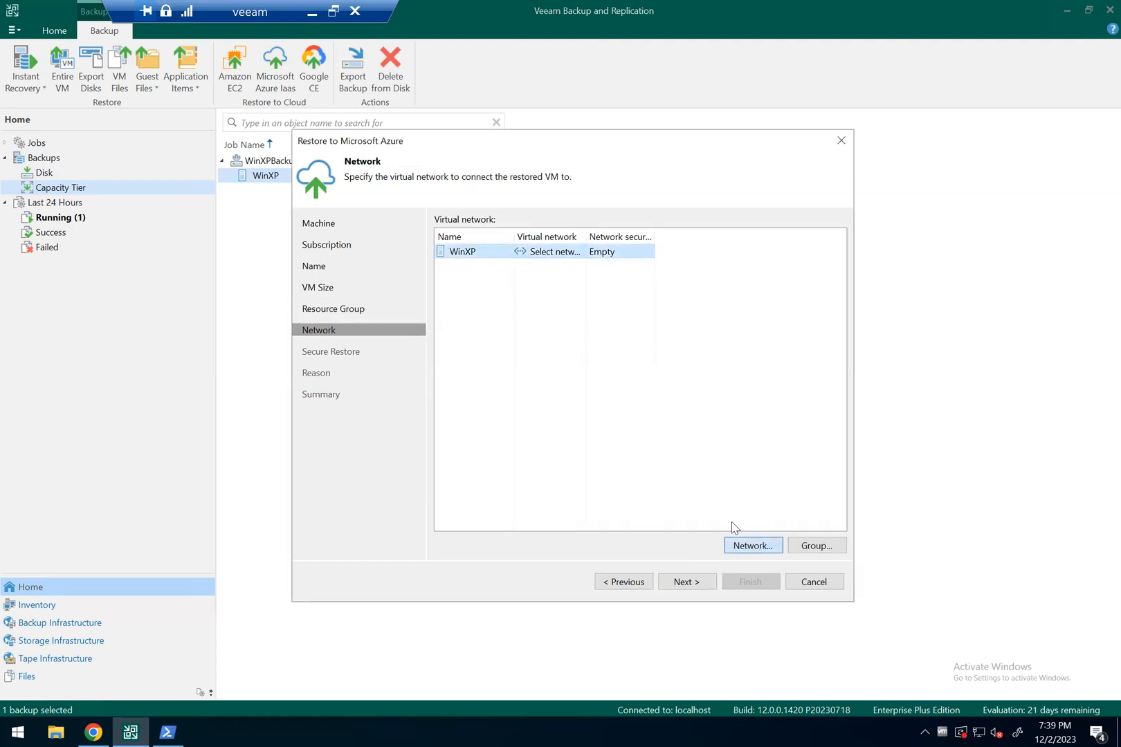
click(573, 312)
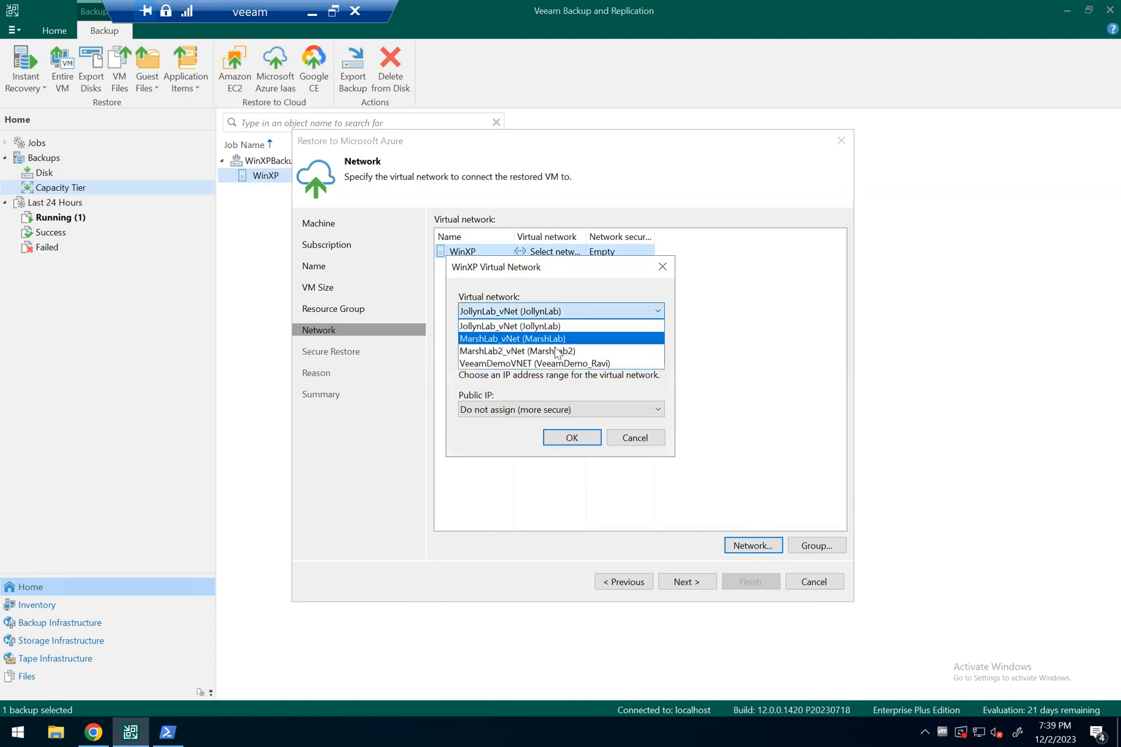
click(547, 370)
click(546, 360)
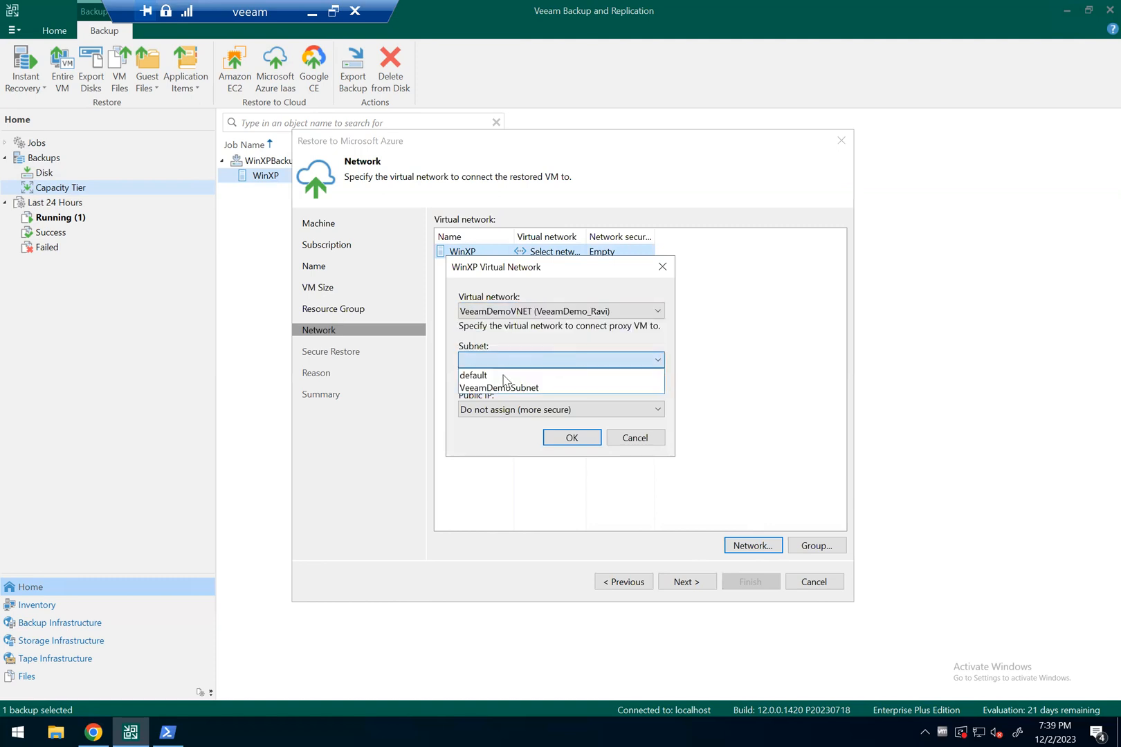
click(500, 389)
click(572, 435)
click(683, 584)
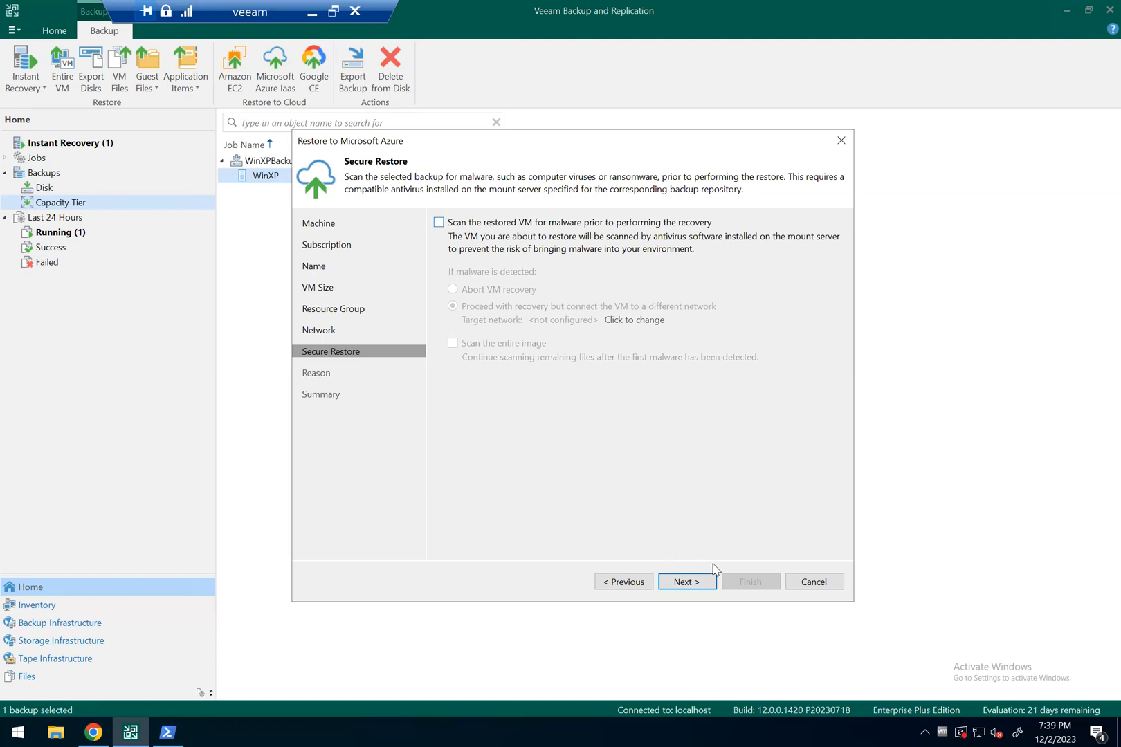
Review the restore summary and start the WinXP restore to Azure without malware scanning or a reason, keeping power-on after restoring enabled
click(687, 582)
click(687, 582)
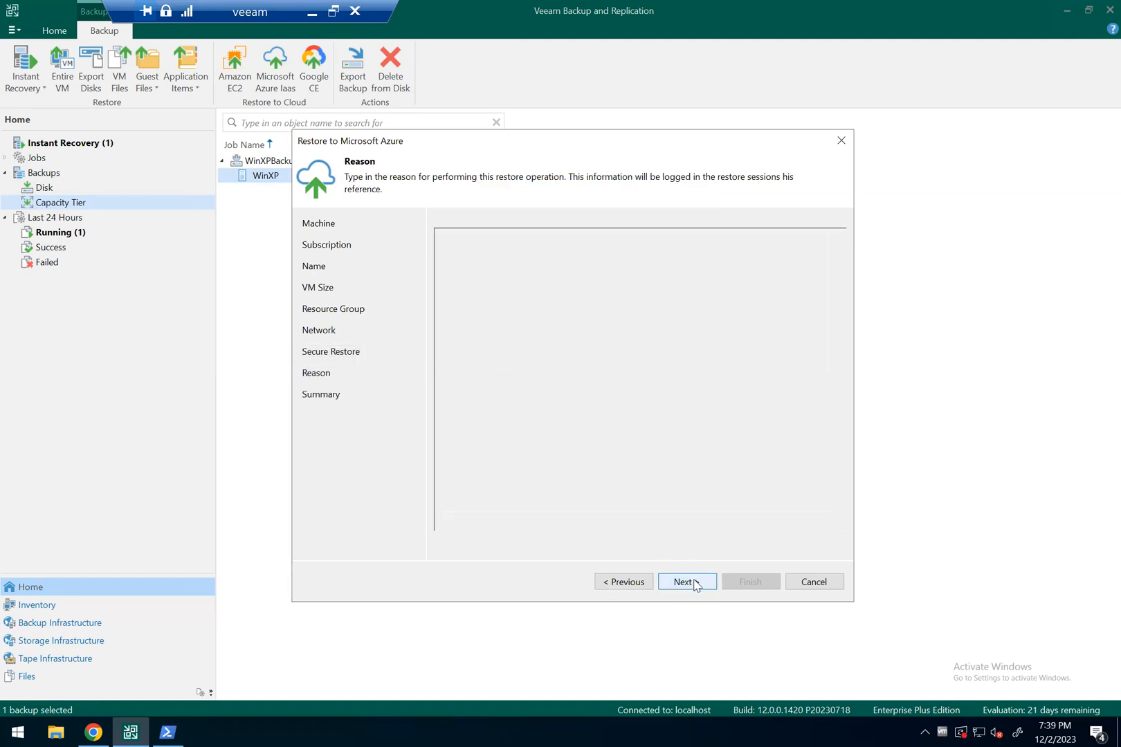
drag(437, 245, 632, 465)
click(636, 474)
drag(499, 371, 633, 391)
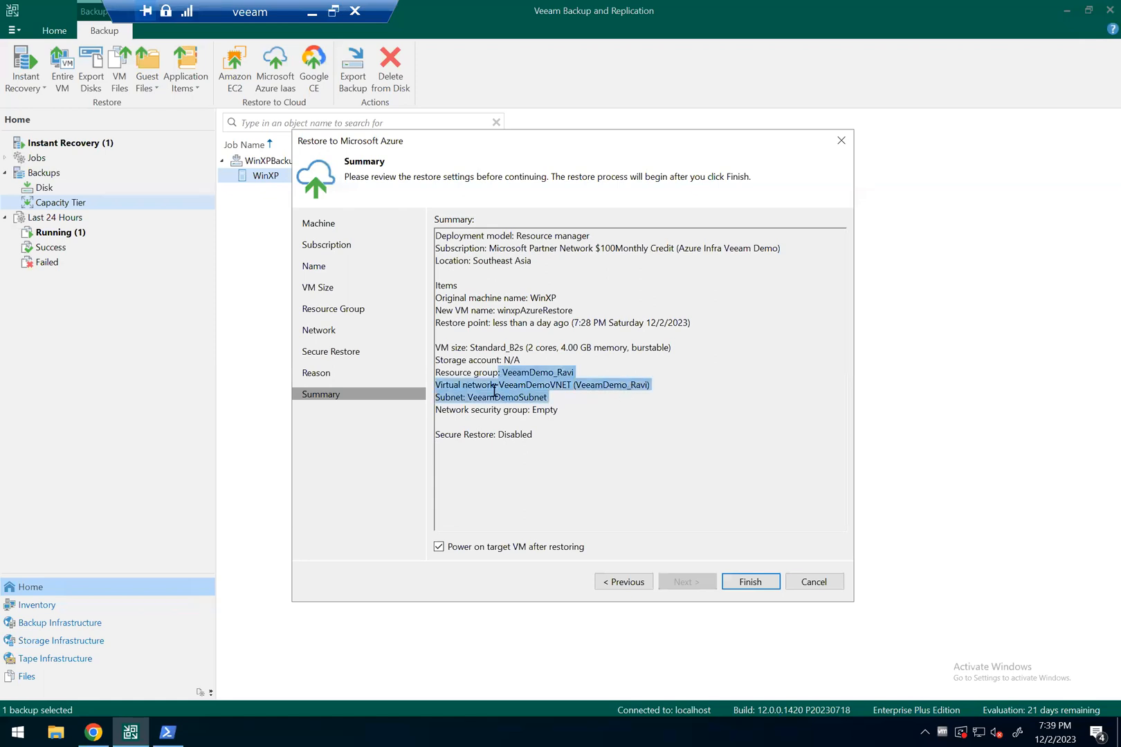
double_click(526, 350)
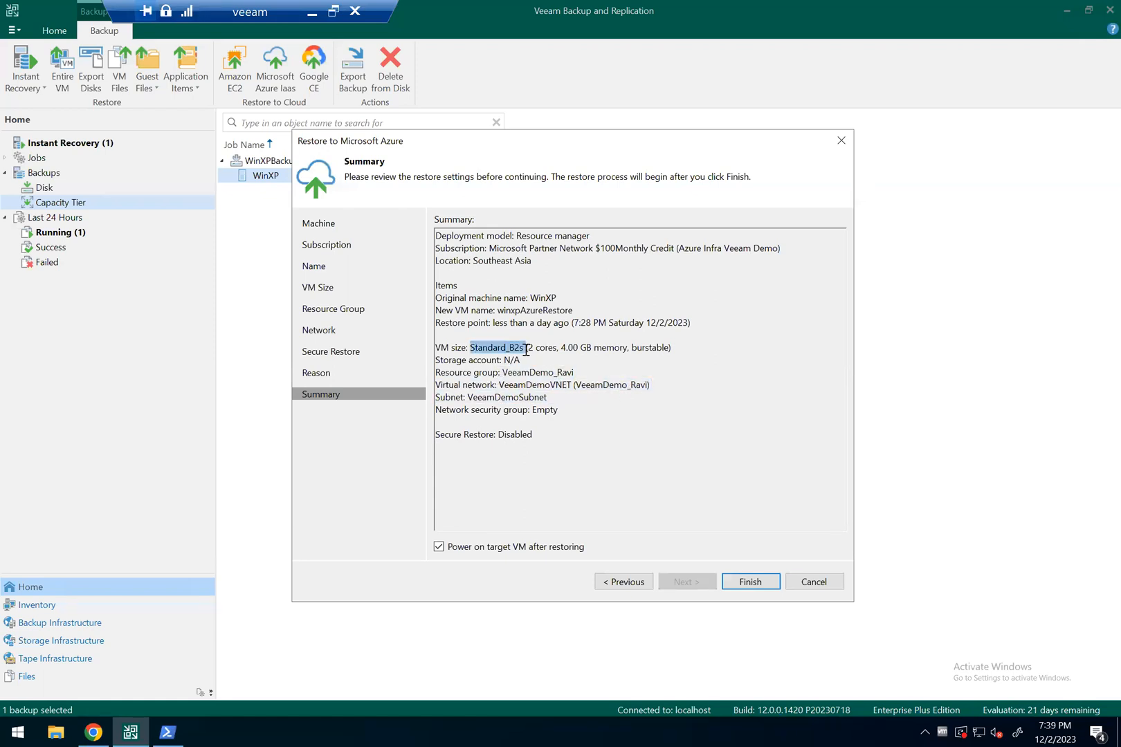
drag(472, 312, 565, 315)
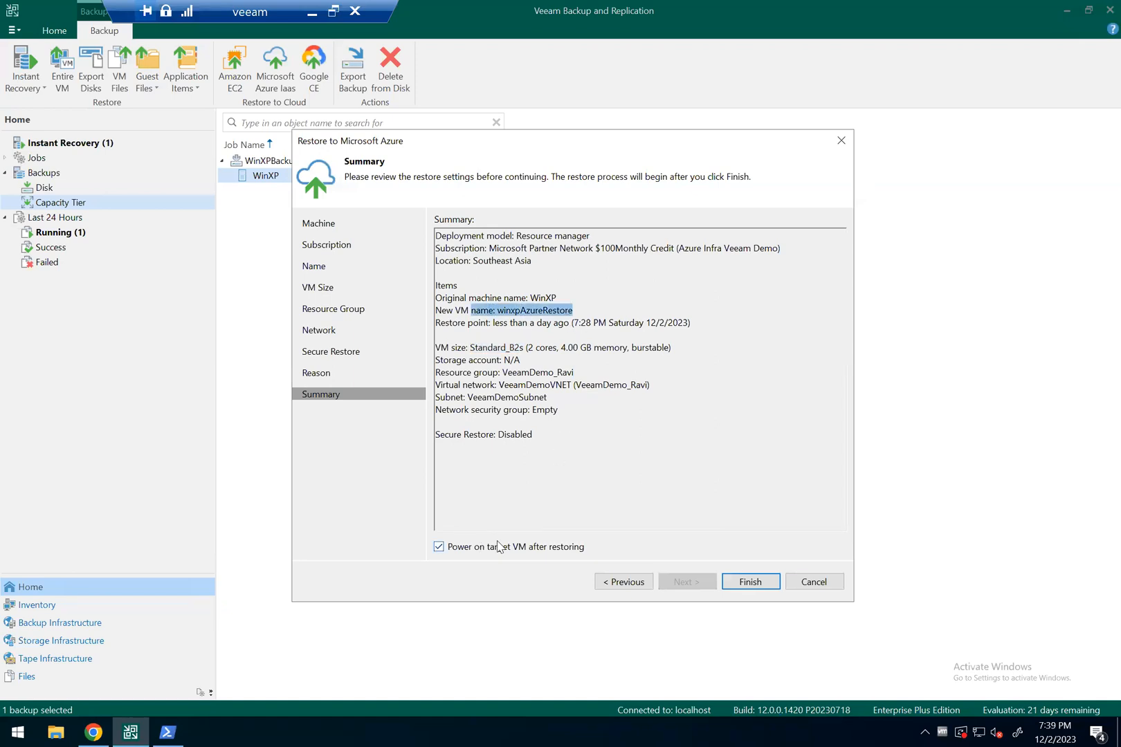
click(750, 581)
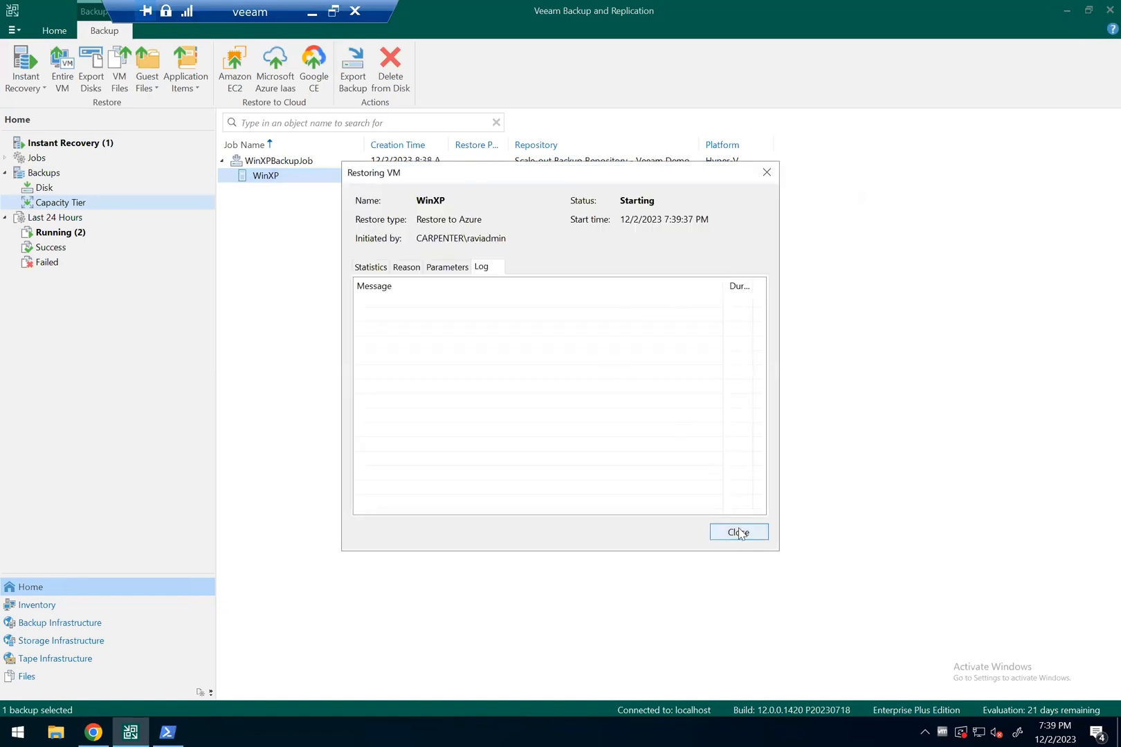
click(738, 532)
Examine the running restore sessions and the log of the WinXP Instant VM Recovery session
click(83, 233)
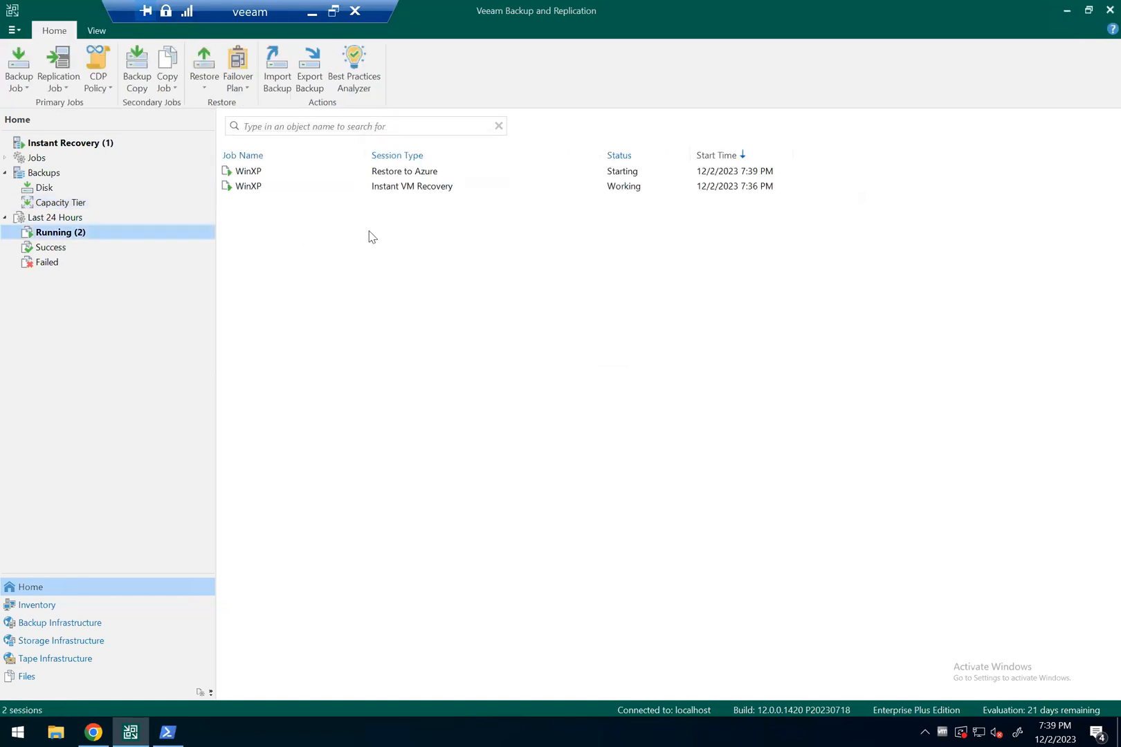
click(388, 176)
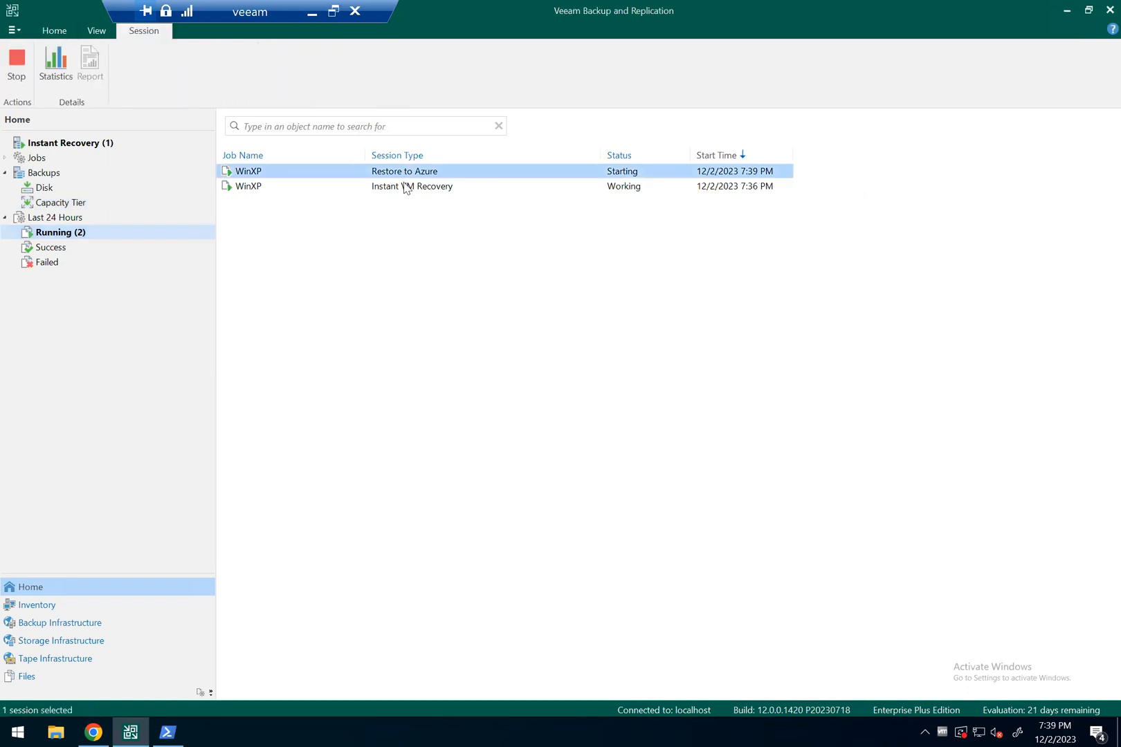
click(416, 186)
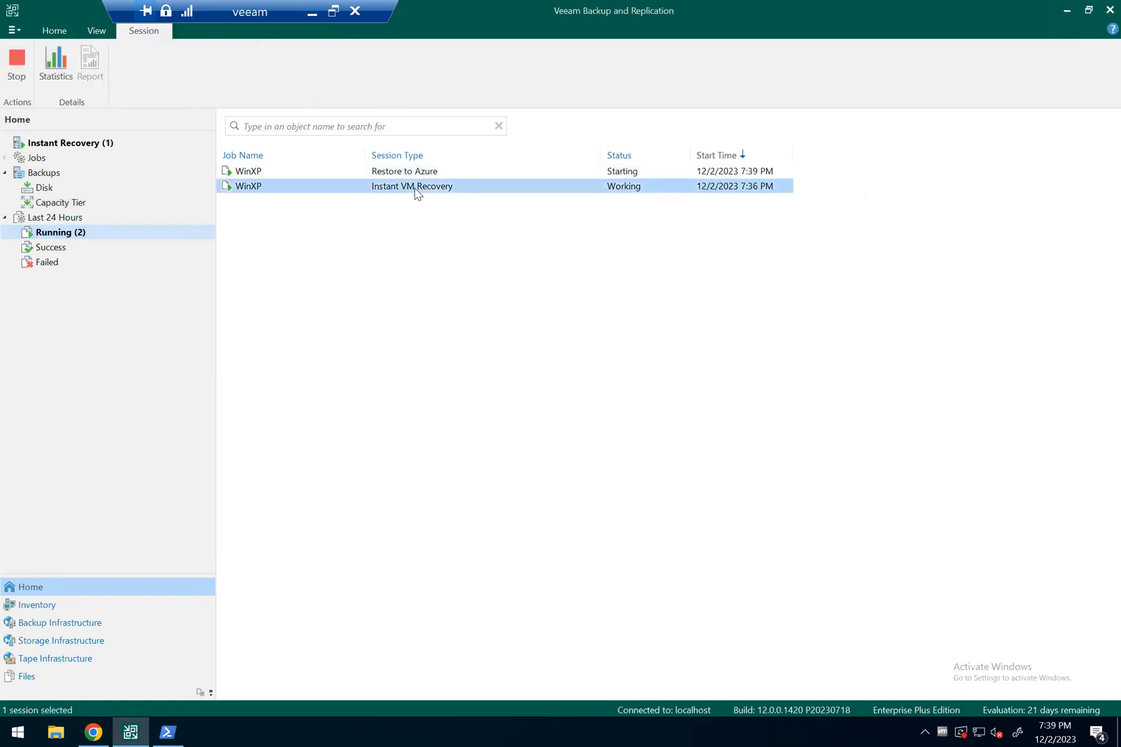
double_click(416, 192)
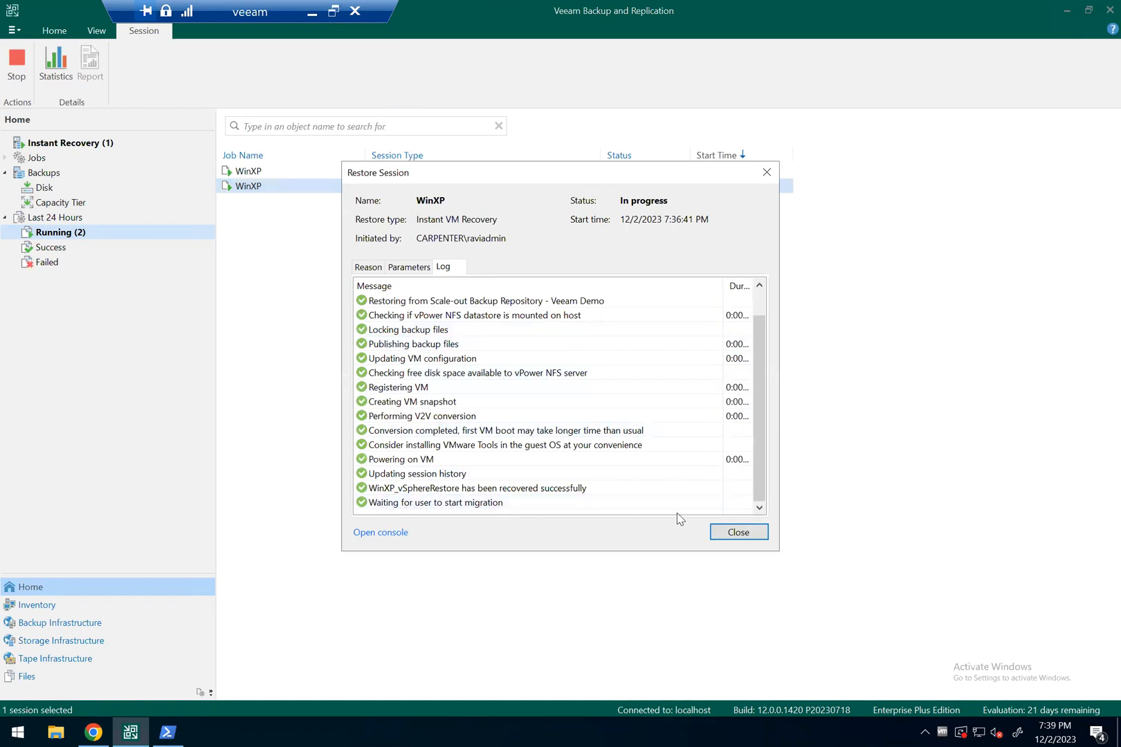
click(737, 534)
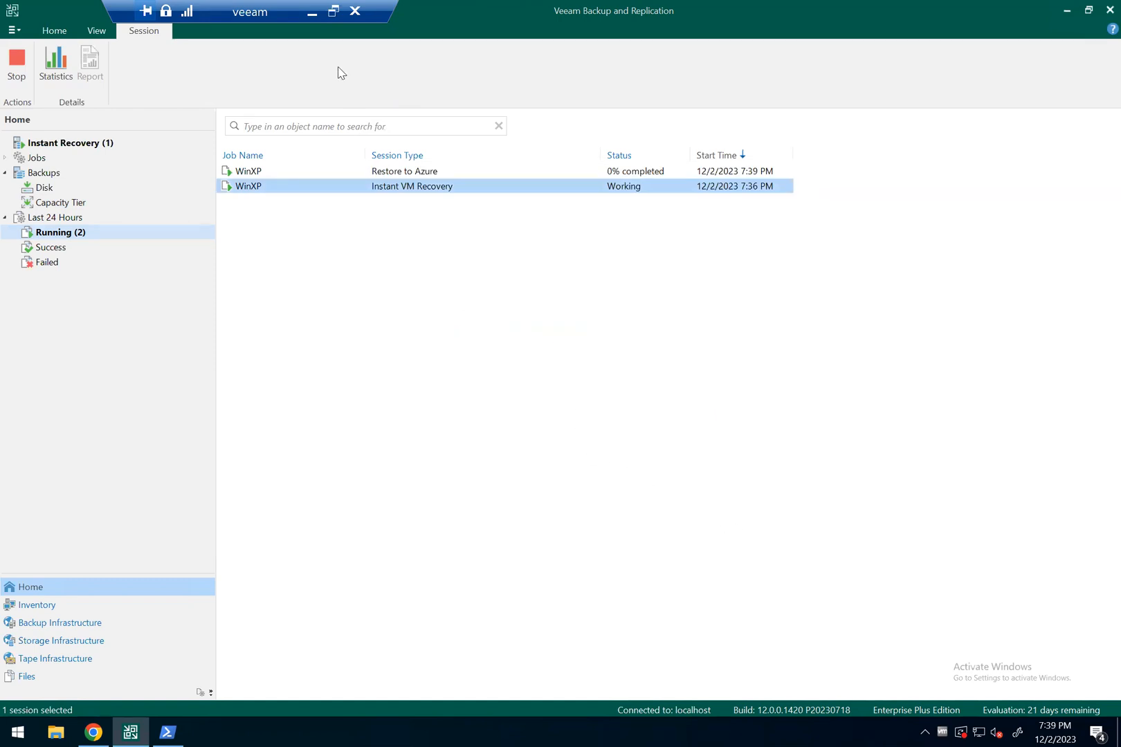
Switch to the vSphere Client in Chrome and examine the summary and related objects of the WinXP_vSphereRestore VM
click(312, 15)
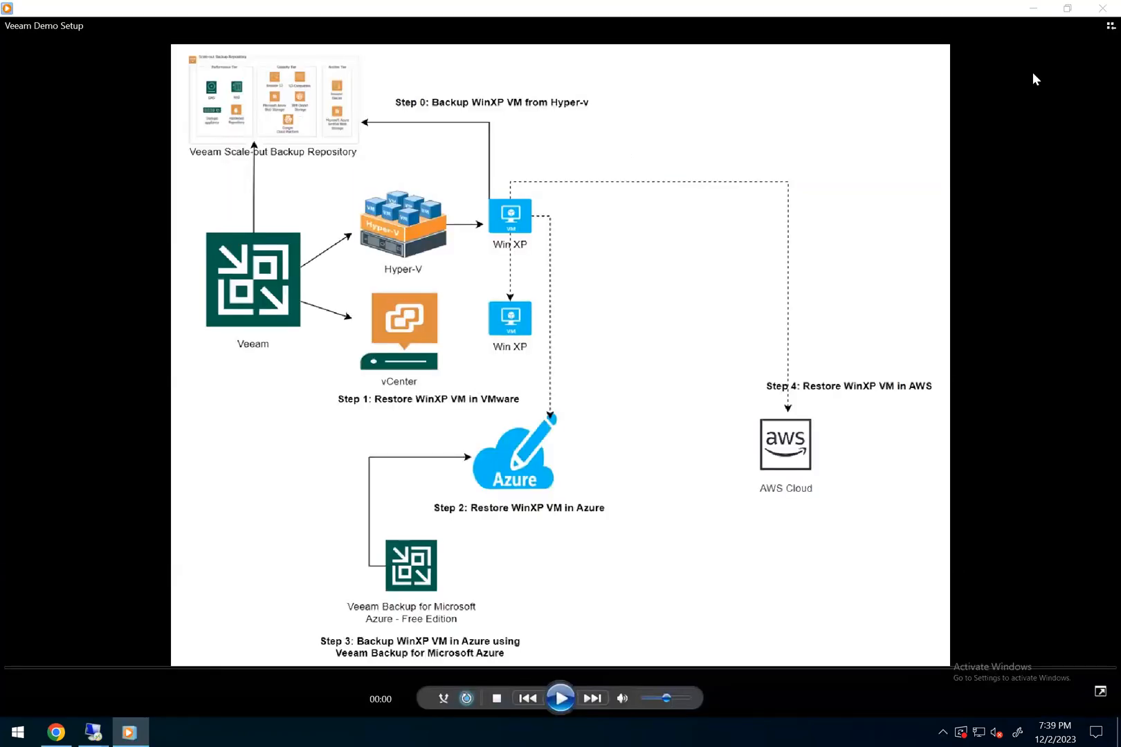
click(62, 728)
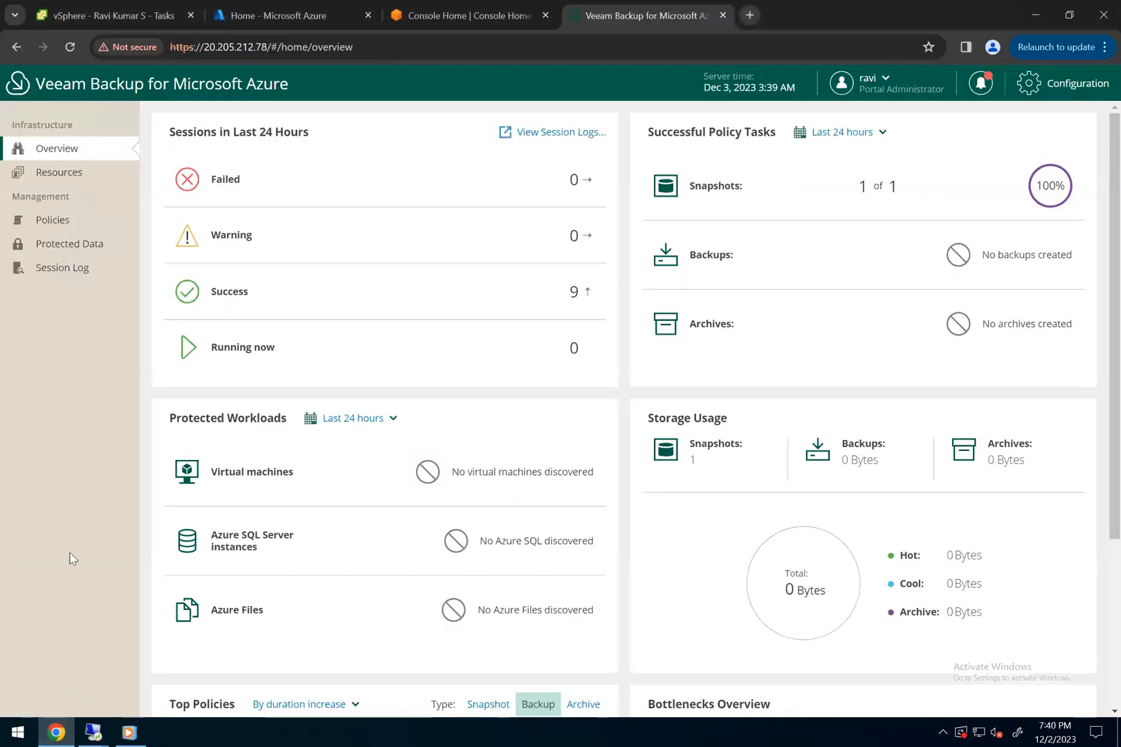
click(133, 15)
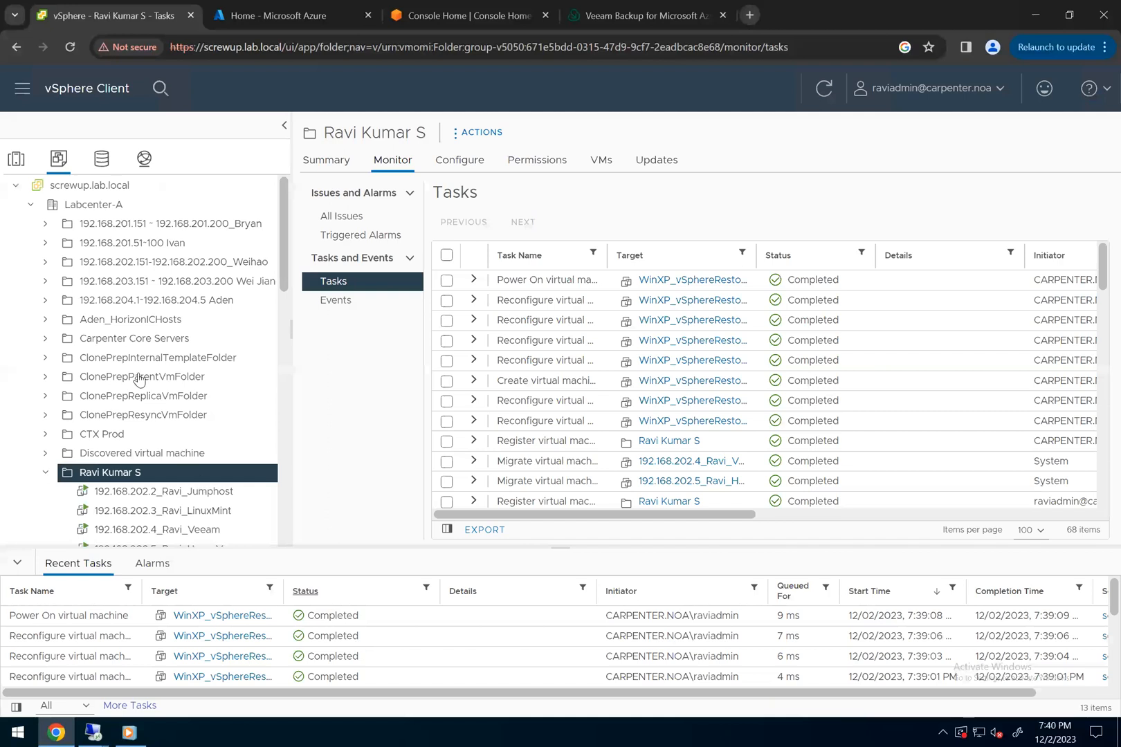
scroll(163, 420, down, 1)
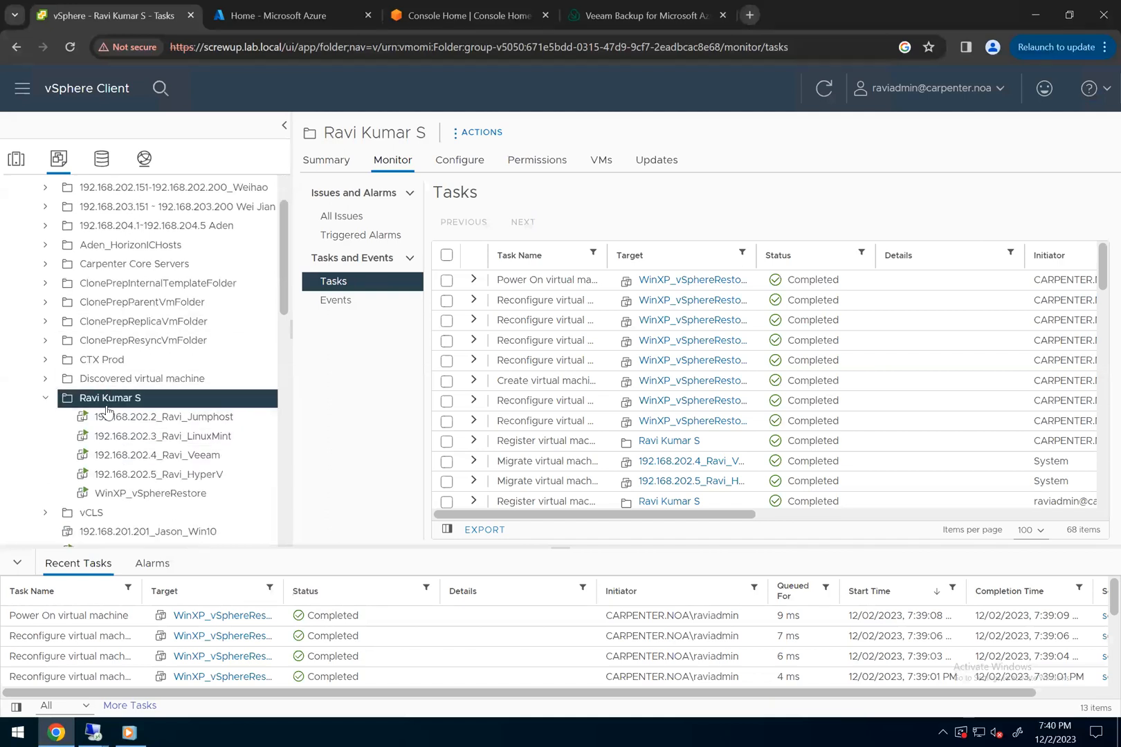
click(151, 494)
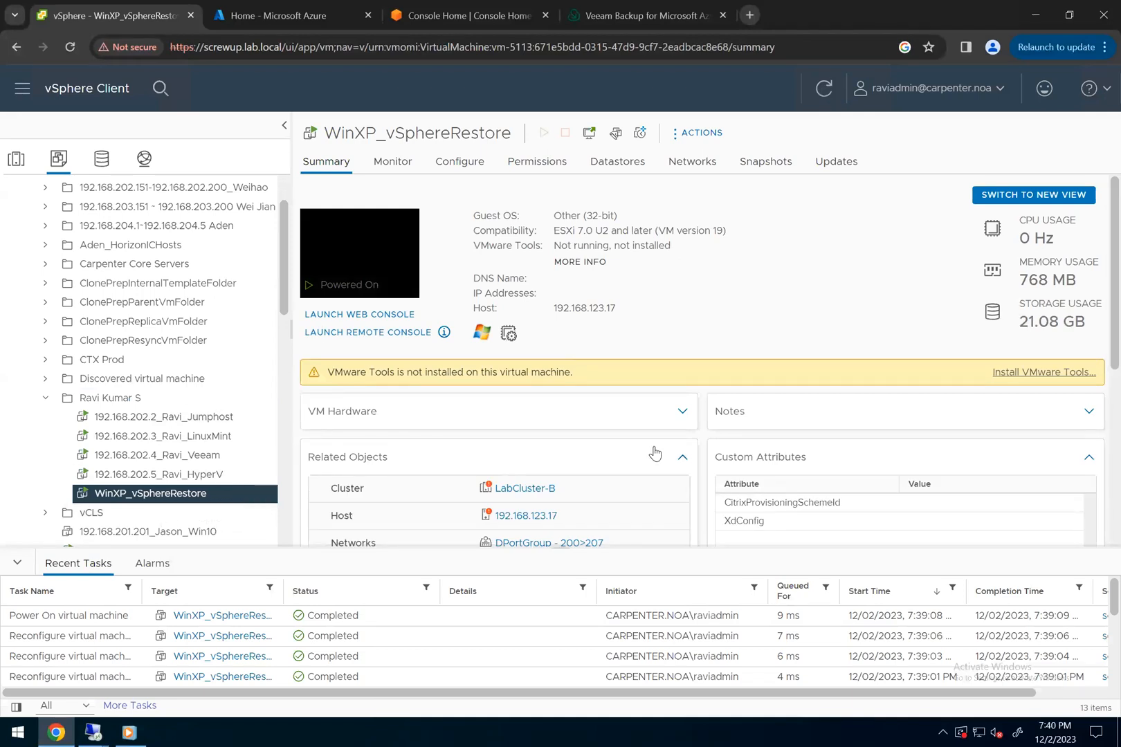
scroll(655, 453, down, 1)
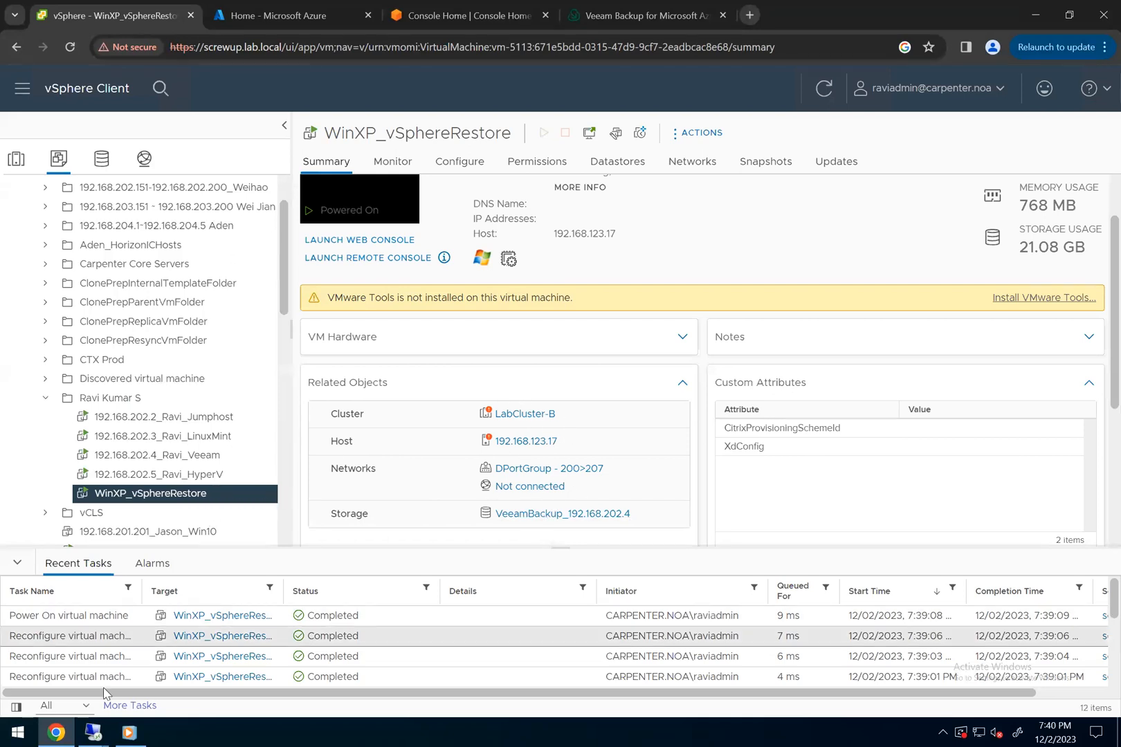
Switch back to the Veeam console and open the Quick Migration wizard for the WinXP_vSphereRestore instant recovery
click(97, 732)
click(216, 676)
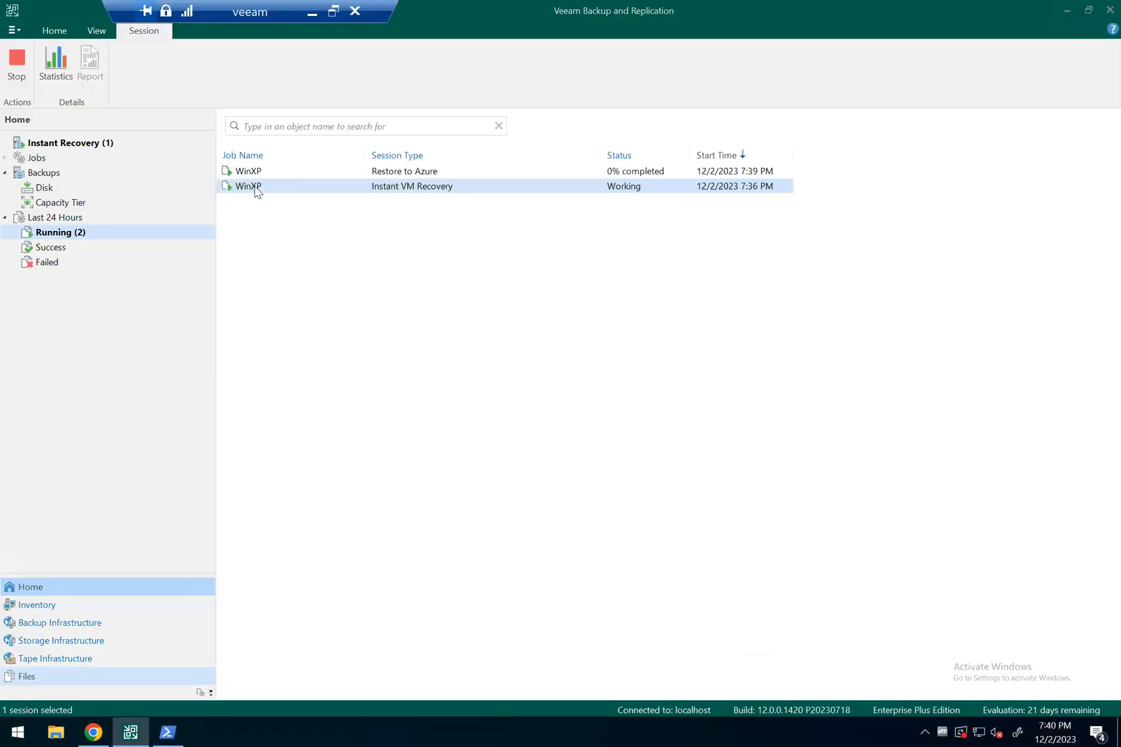
click(64, 147)
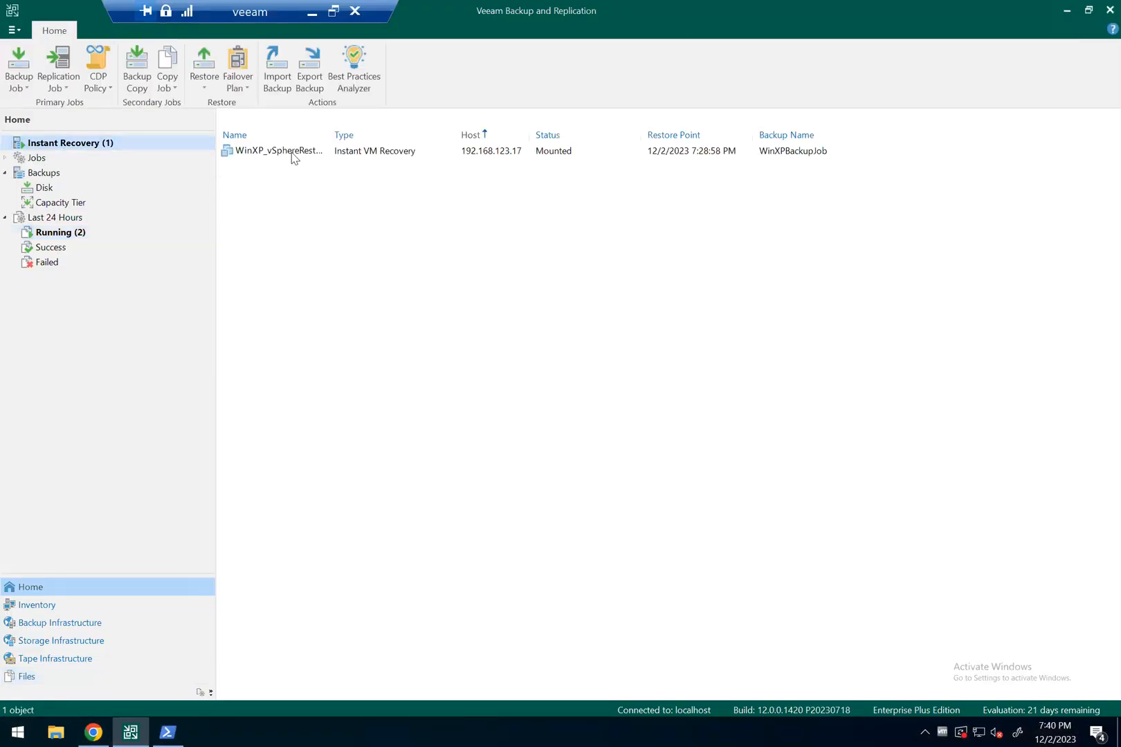
right_click(293, 153)
click(320, 161)
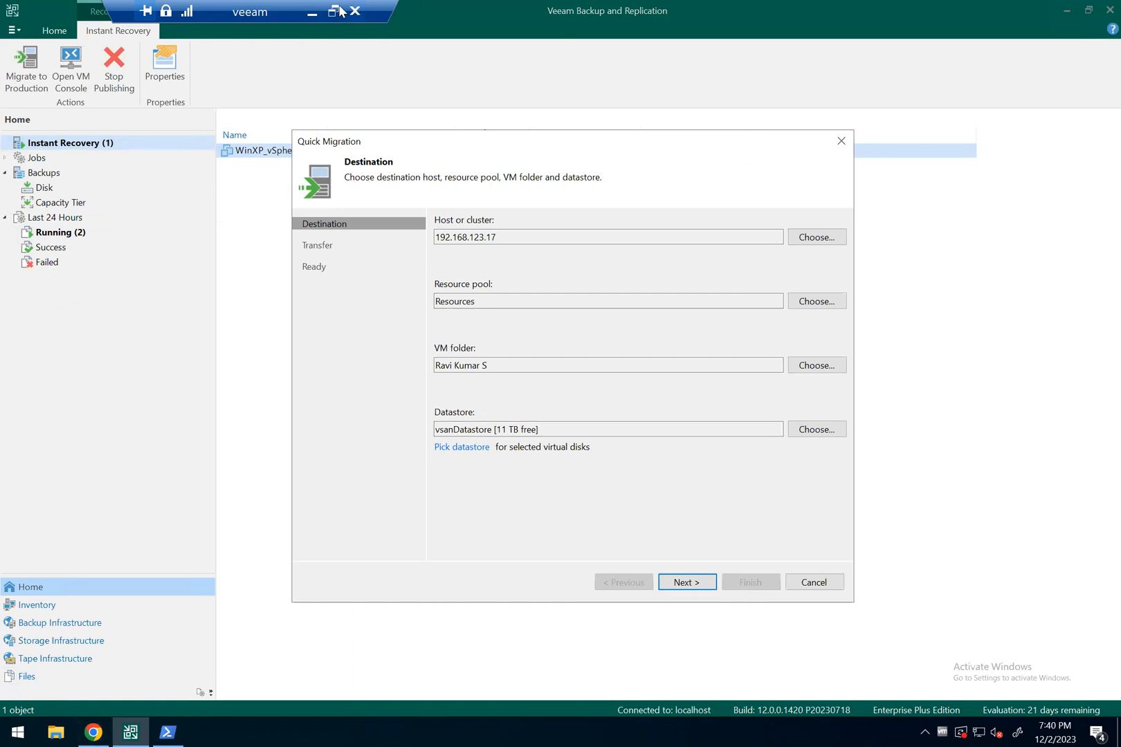
Check which datastore holds WinXP_vSphereRestore in the vSphere Client, and return to the Veeam Quick Migration wizard
click(312, 14)
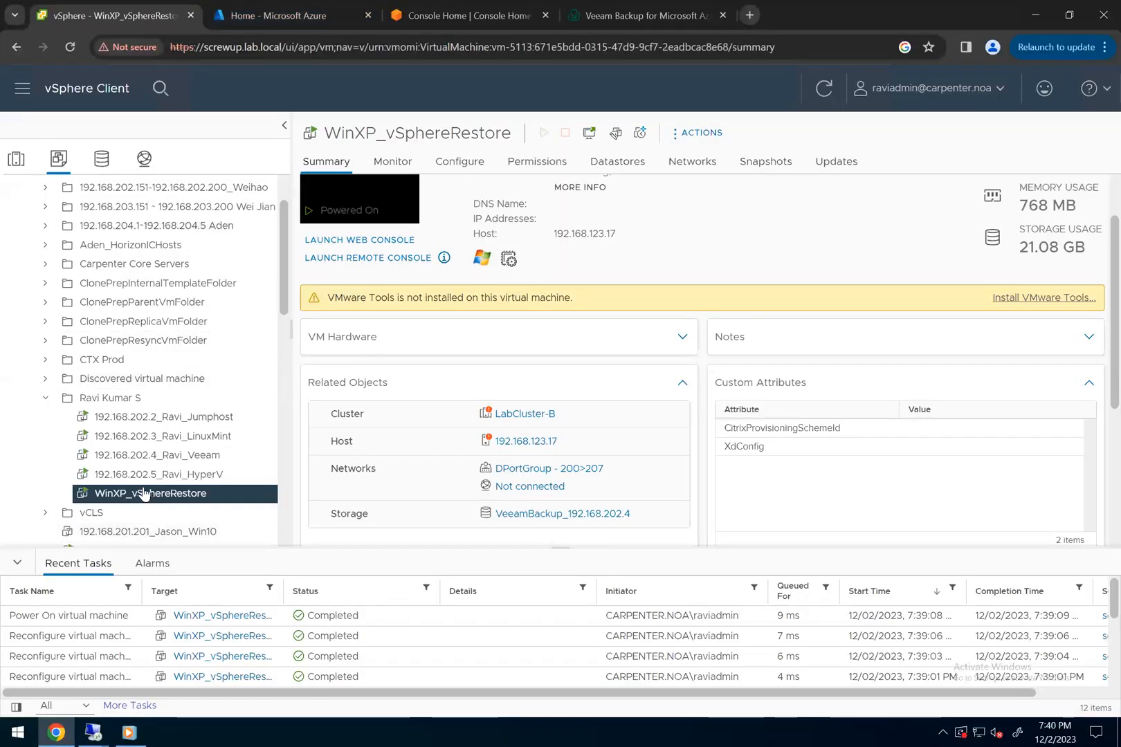
drag(635, 516, 485, 521)
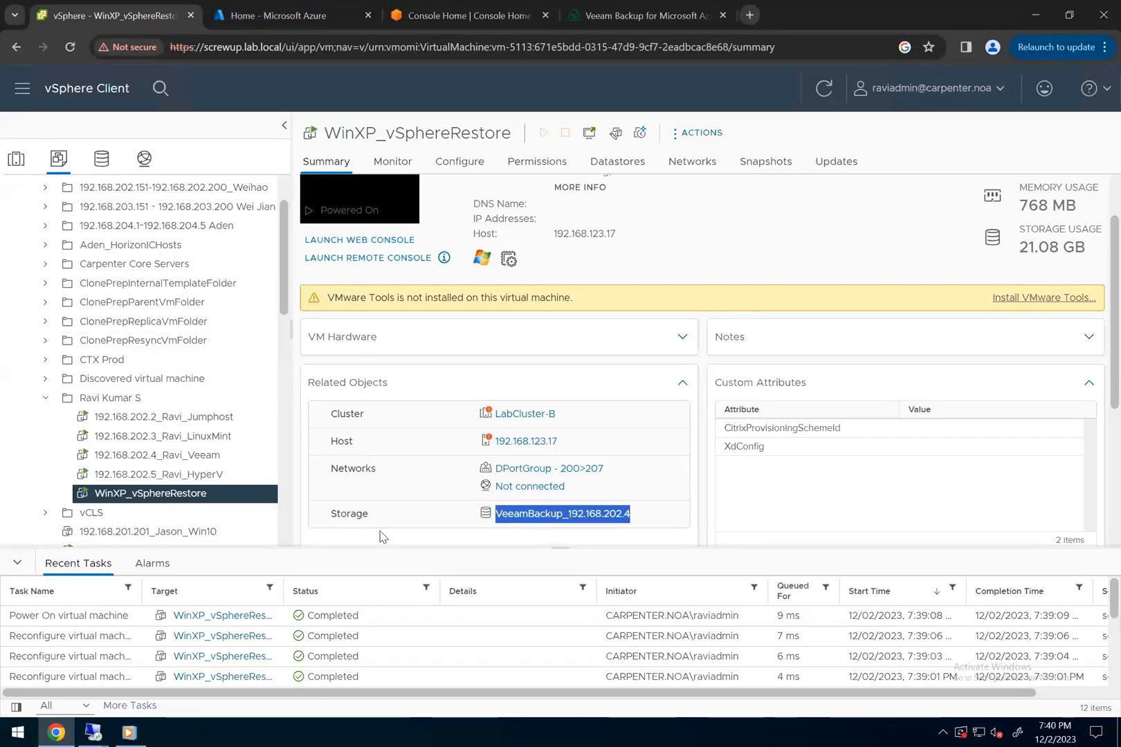
click(93, 732)
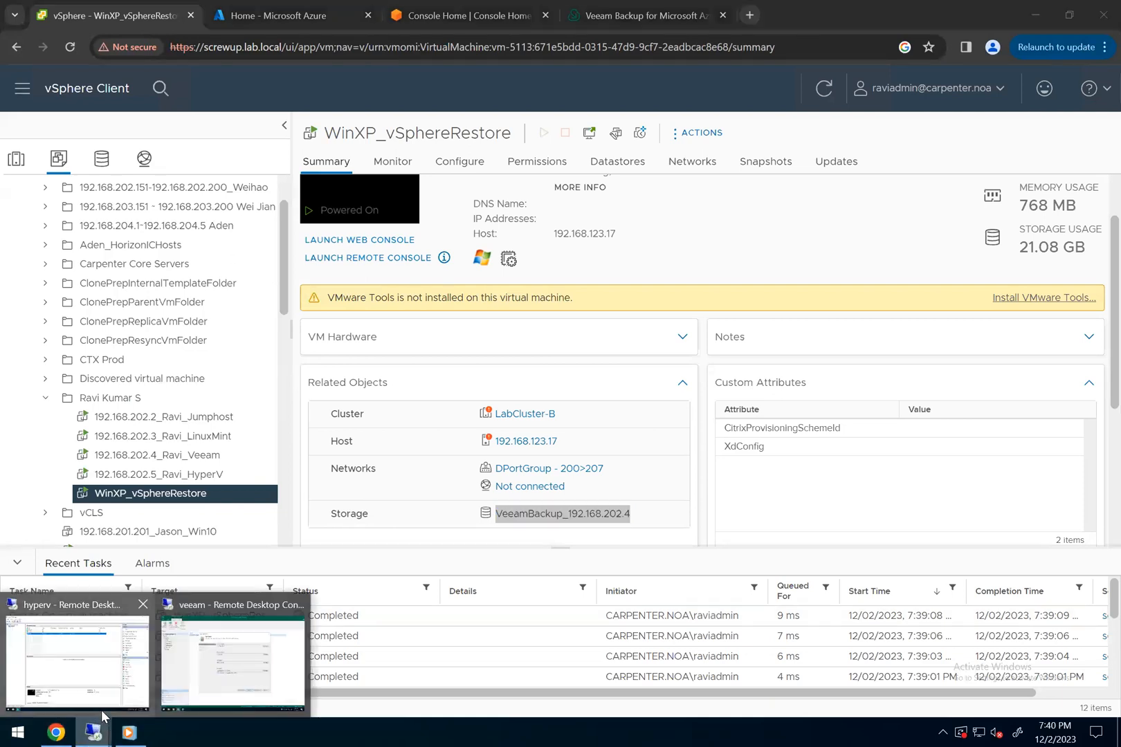
click(232, 660)
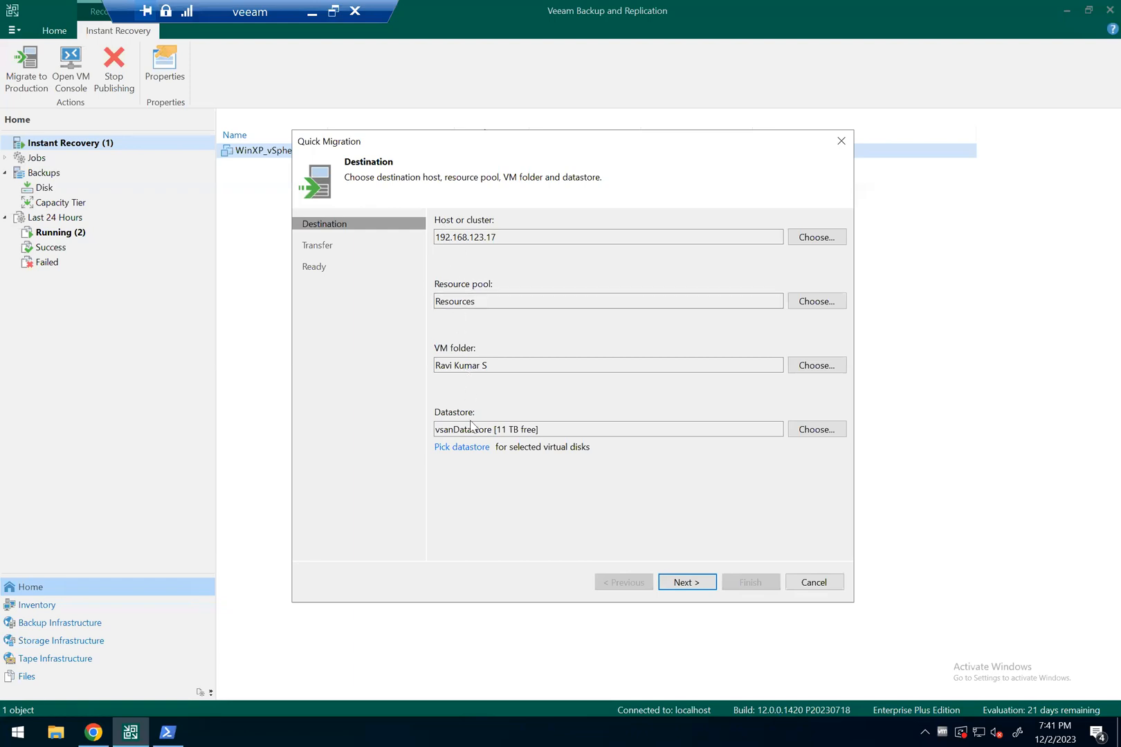
Accept the destination host, pool, folder and vsanDatastore, review the migration summary, and start the quick migration of WinXP_vSphereRestore
click(699, 581)
click(695, 577)
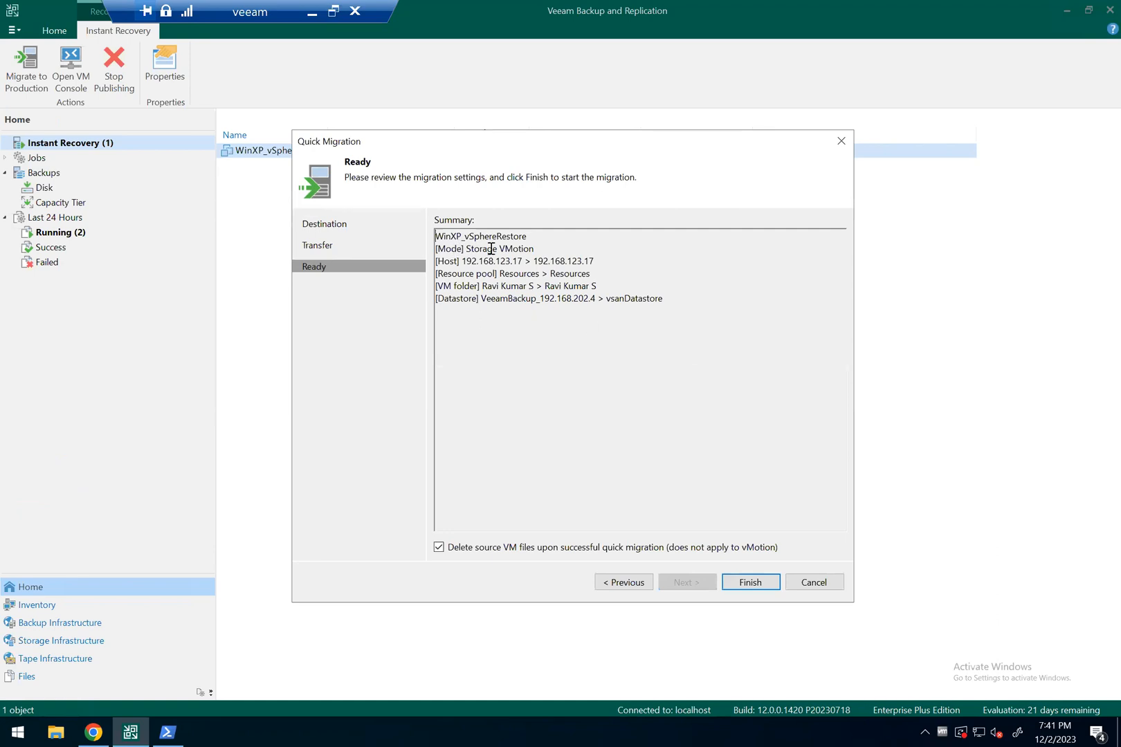
drag(463, 248, 537, 254)
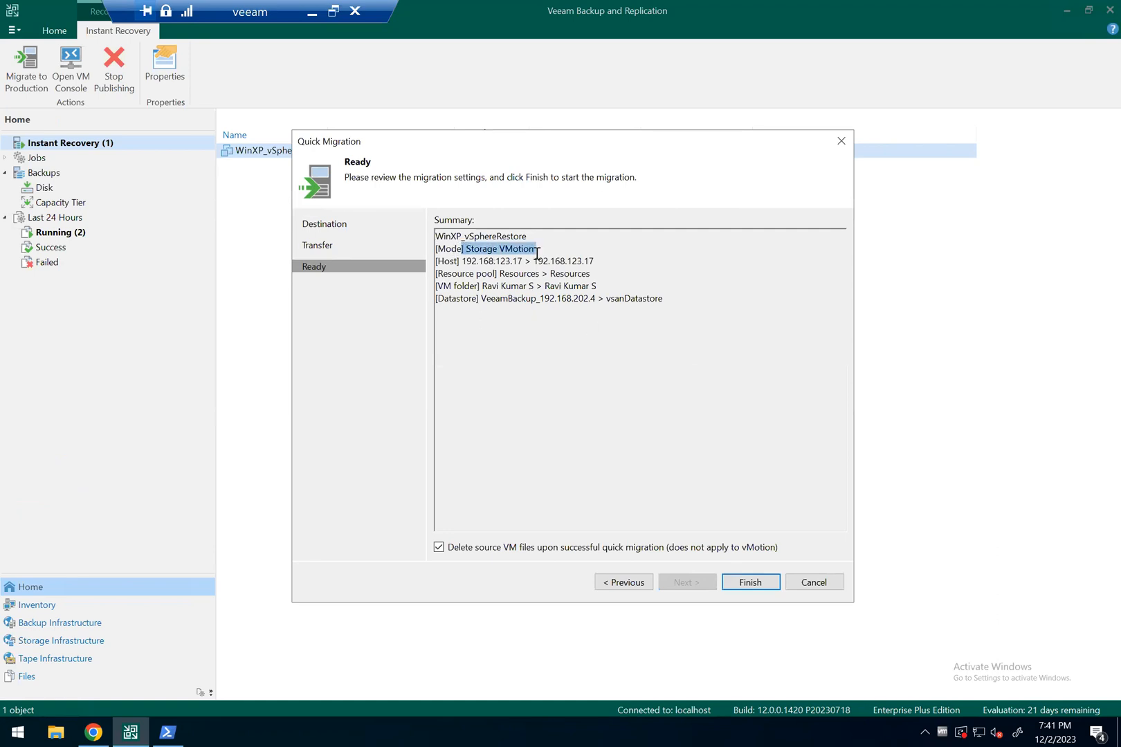
drag(438, 270, 590, 264)
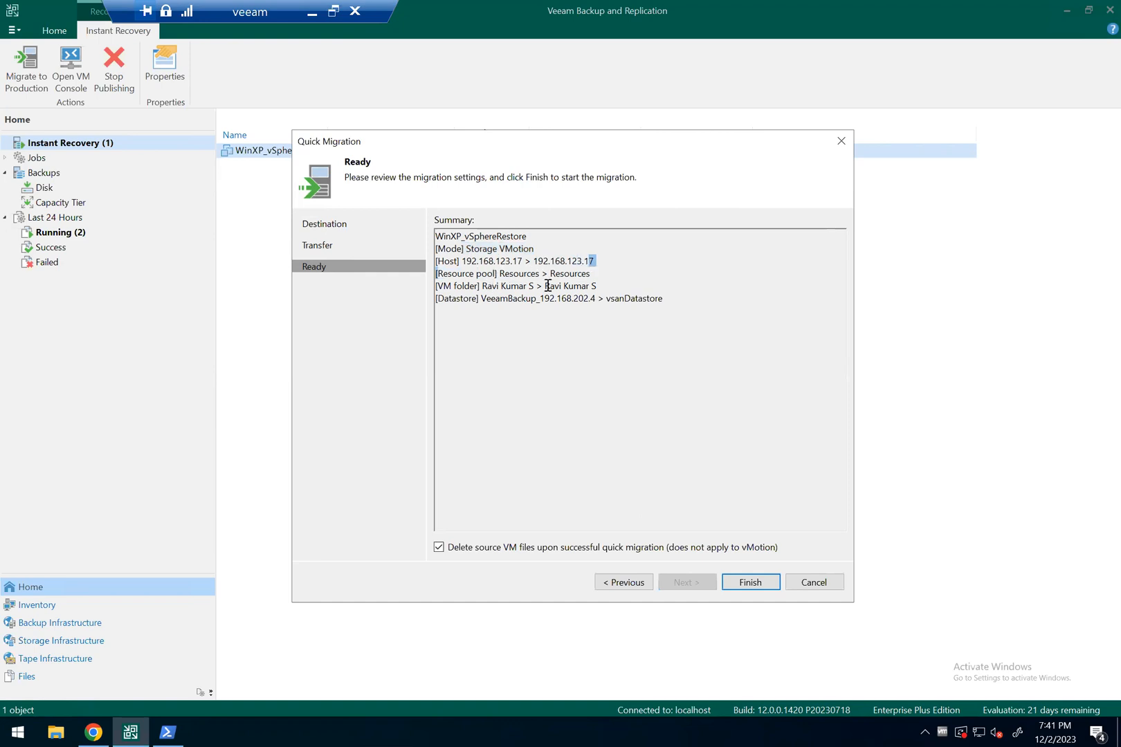
drag(491, 298, 531, 298)
double_click(665, 301)
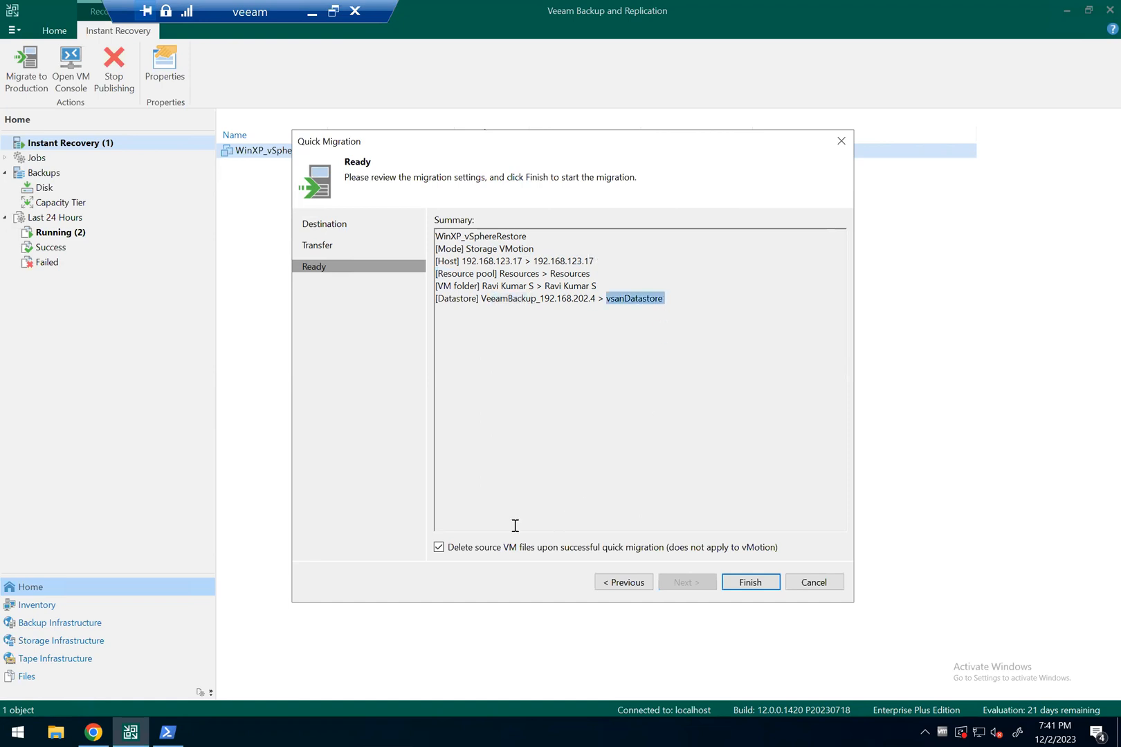
click(441, 551)
click(750, 582)
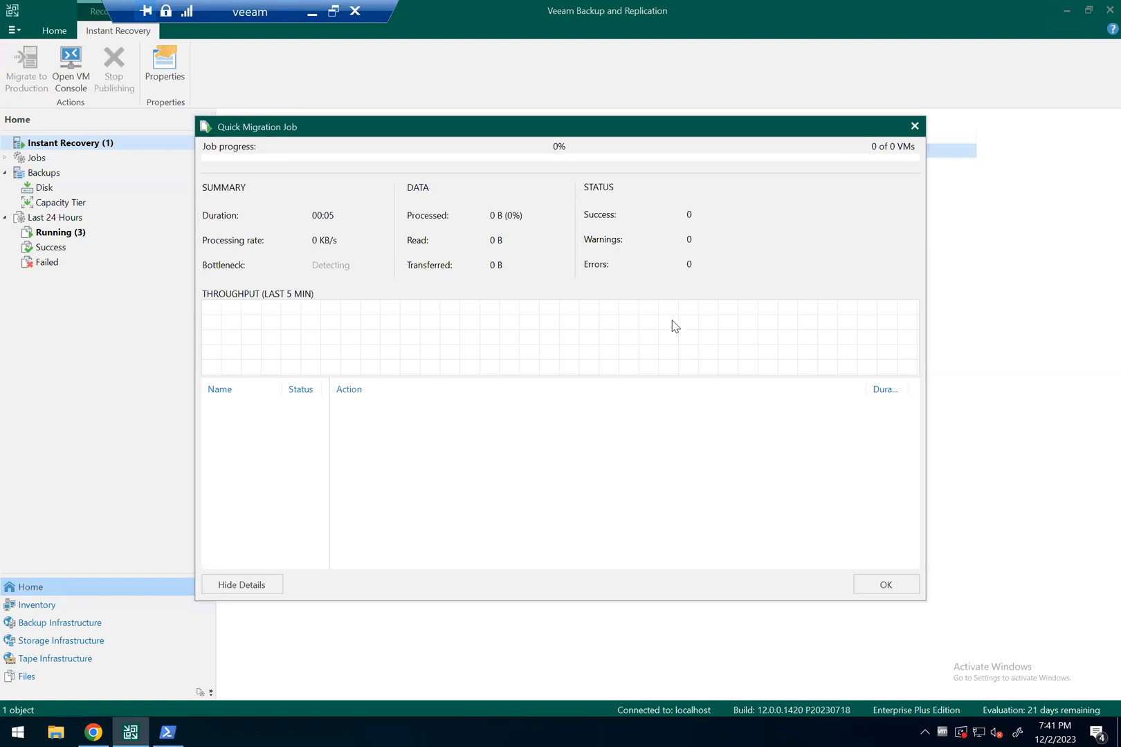
Switch to the vSphere Client and check the task list of the WinXP_vSphereRestore VM for the migration
click(312, 13)
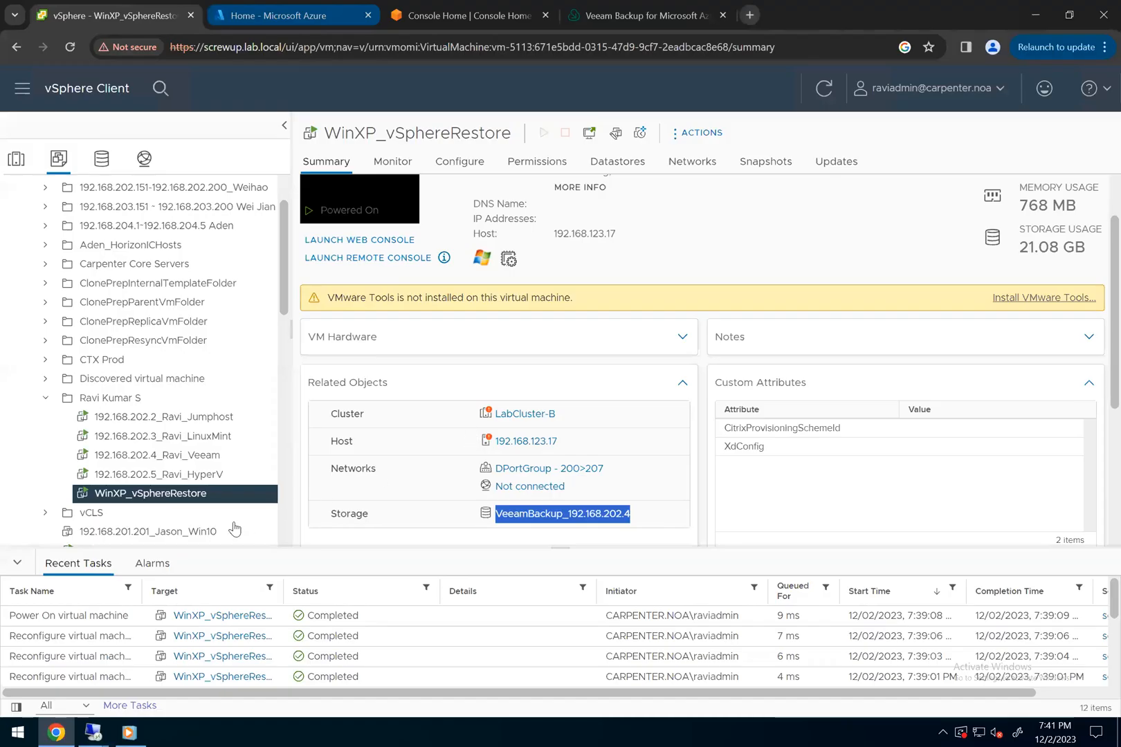
click(393, 164)
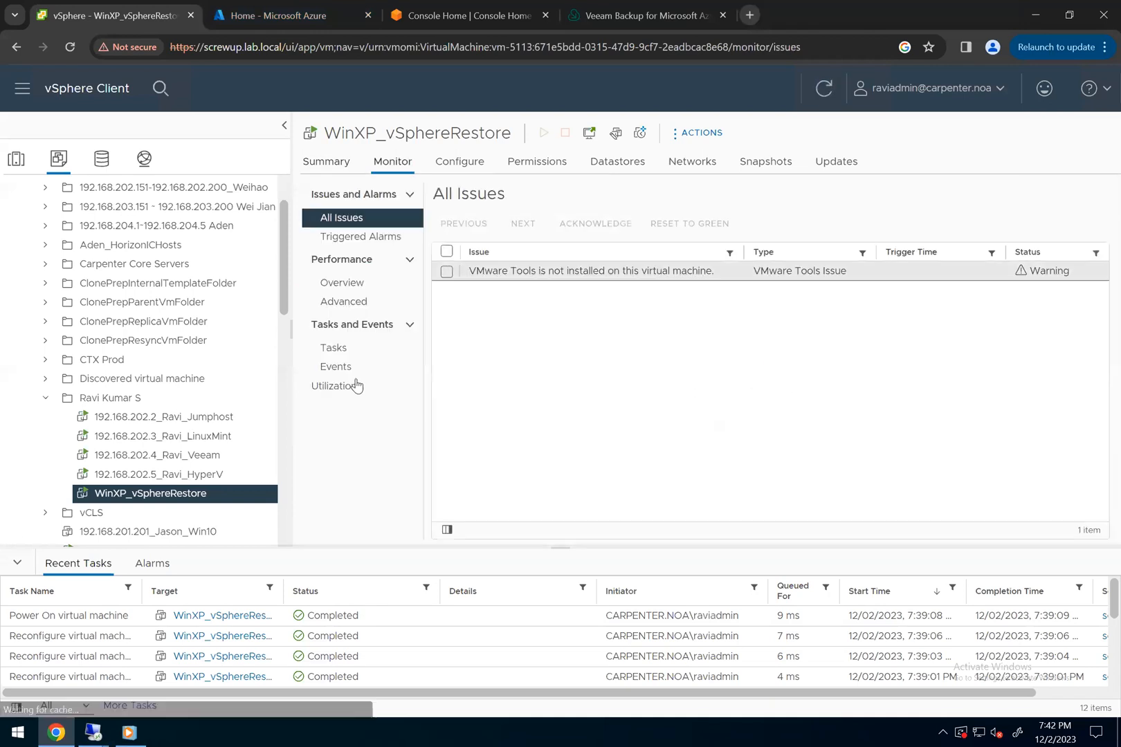
click(335, 348)
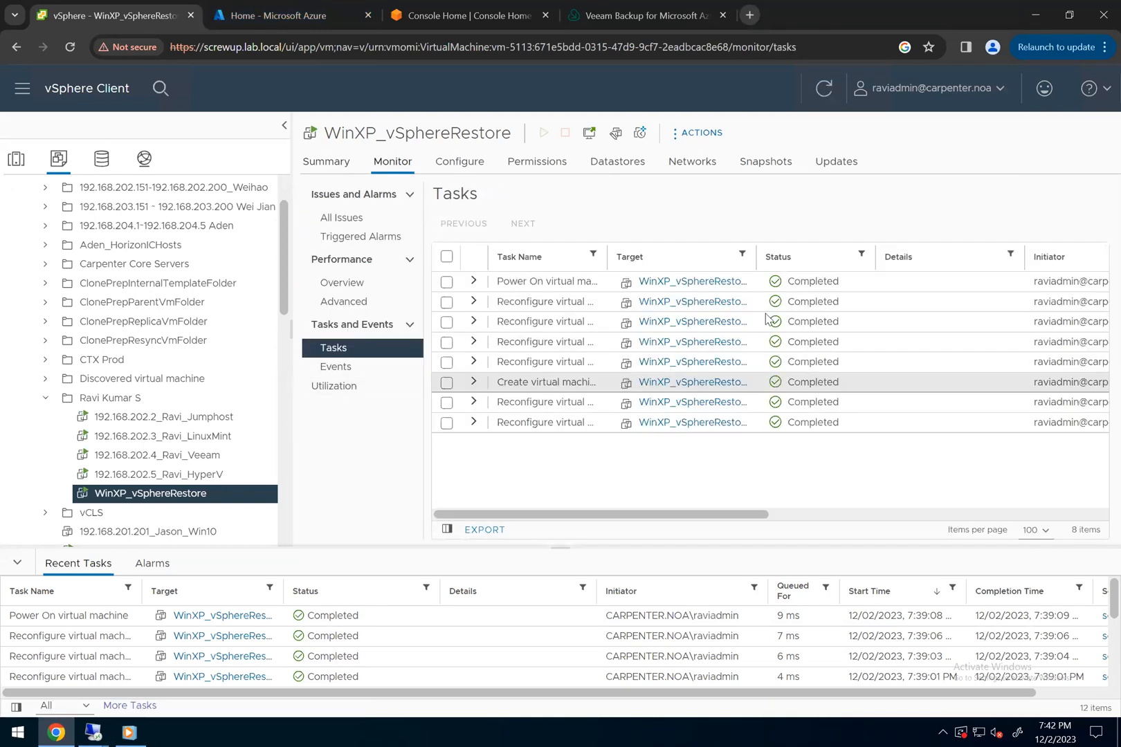
click(860, 282)
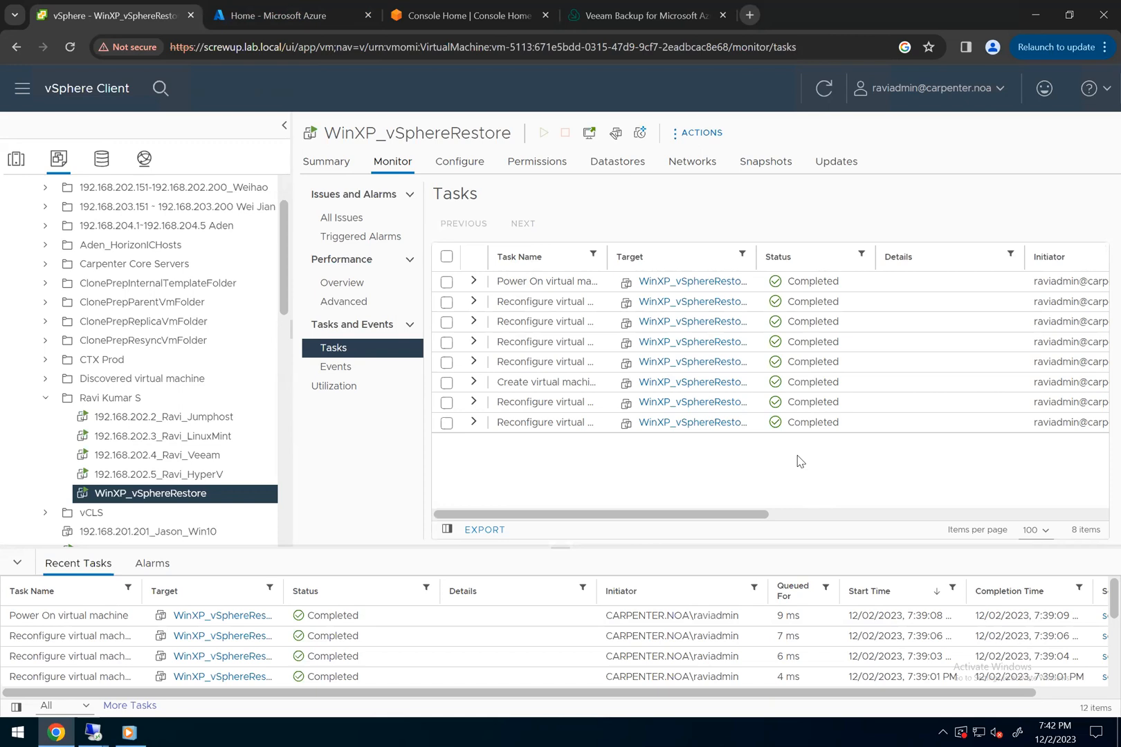
Check the Quick Migration Job's progress in the Veeam console against the relocation task in the vSphere Client, and close the job window
click(92, 731)
click(200, 653)
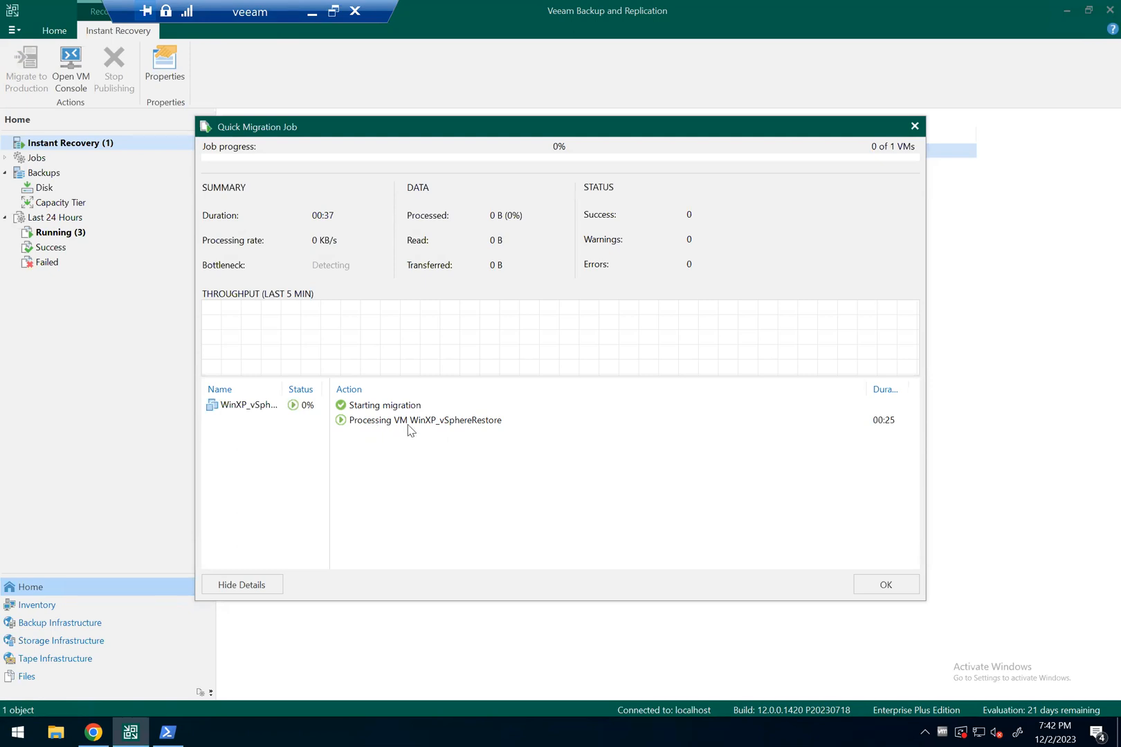
click(315, 12)
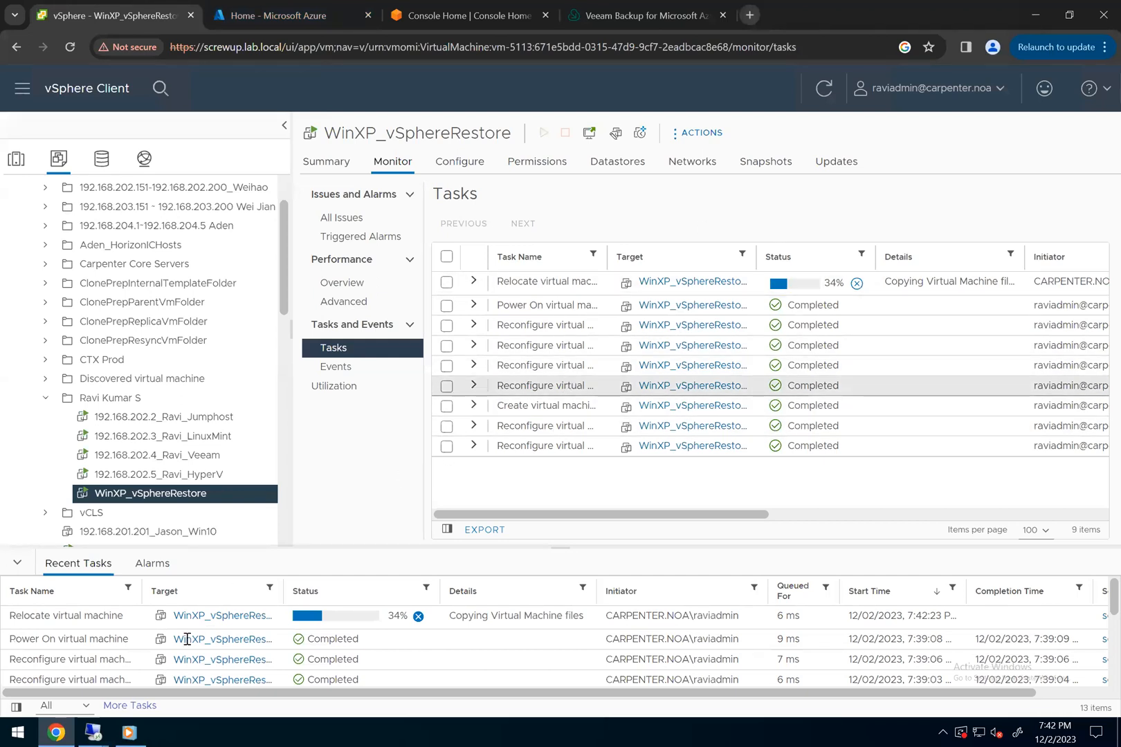
click(103, 730)
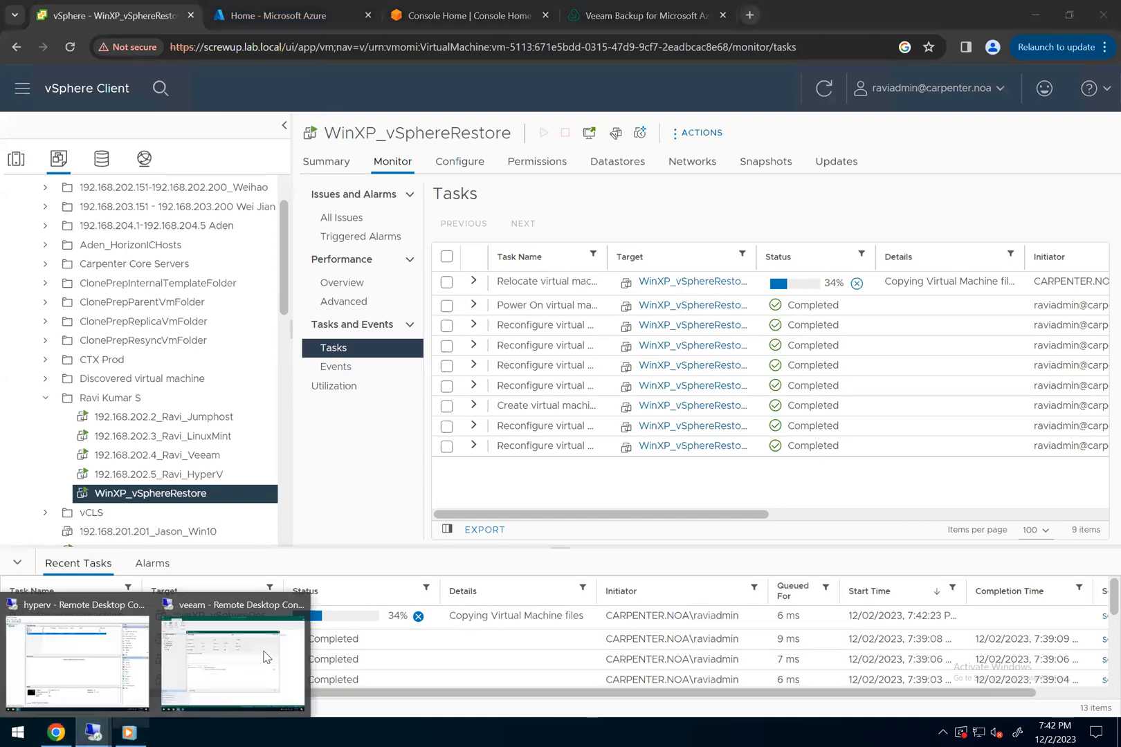
click(230, 643)
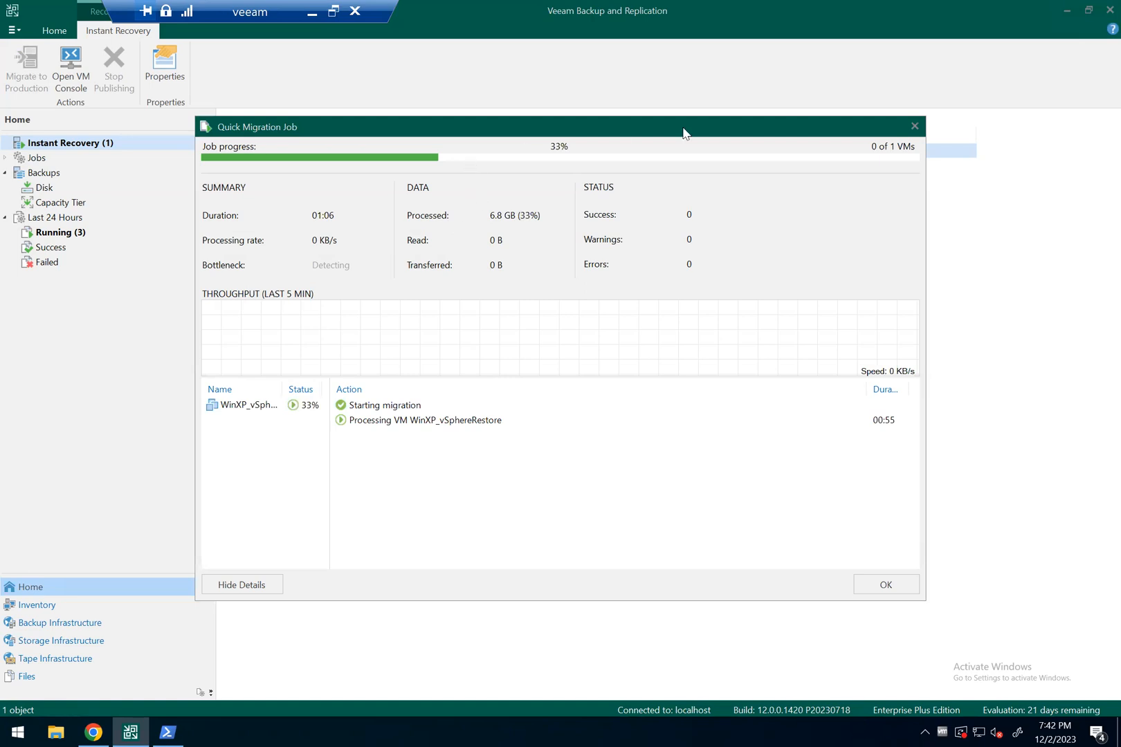
click(889, 588)
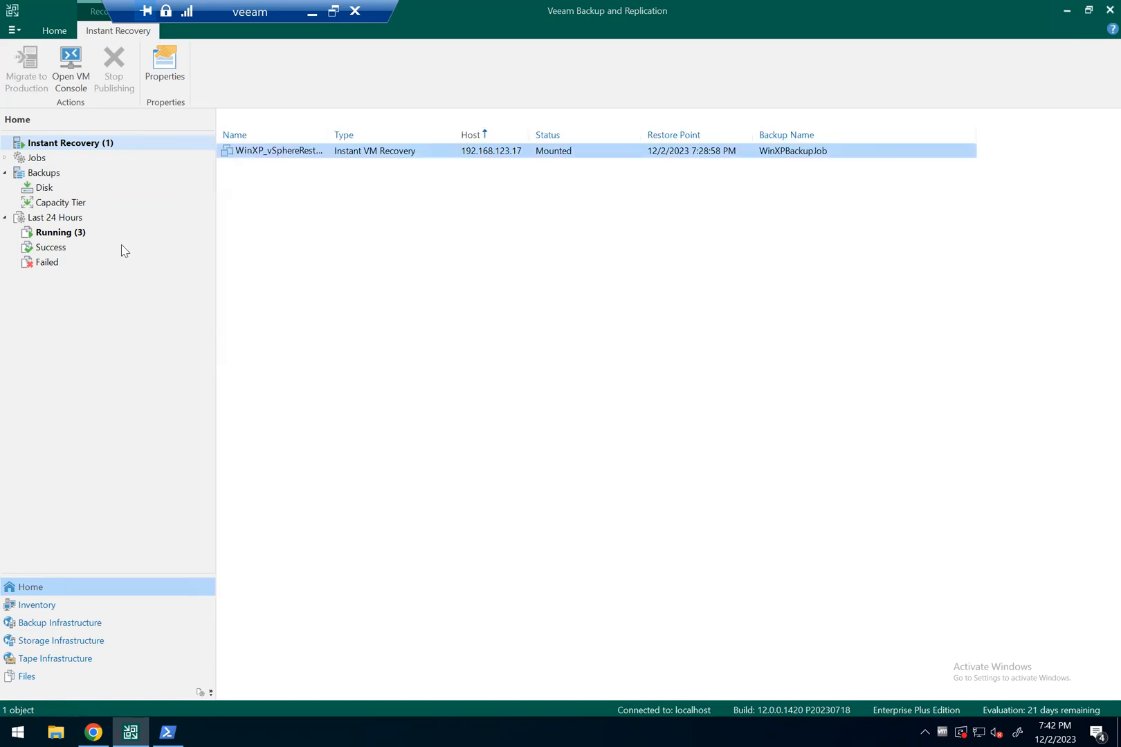
Review the log of the running WinXP Restore to Azure session and close it
click(78, 232)
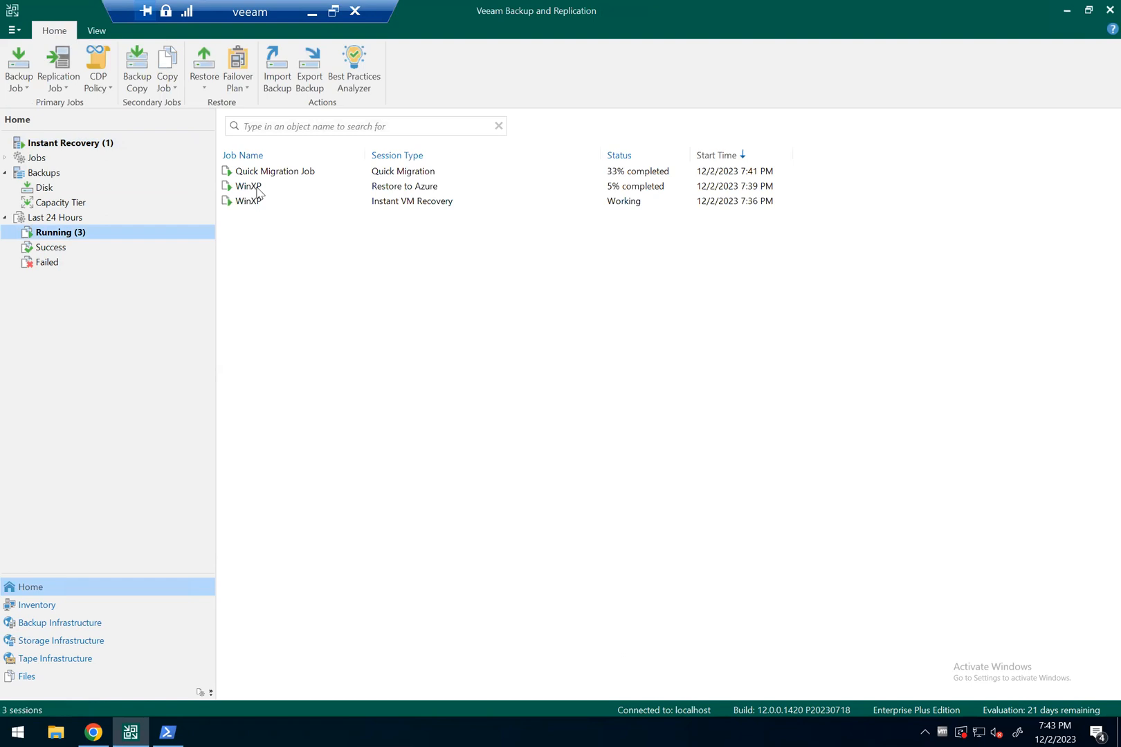
click(297, 186)
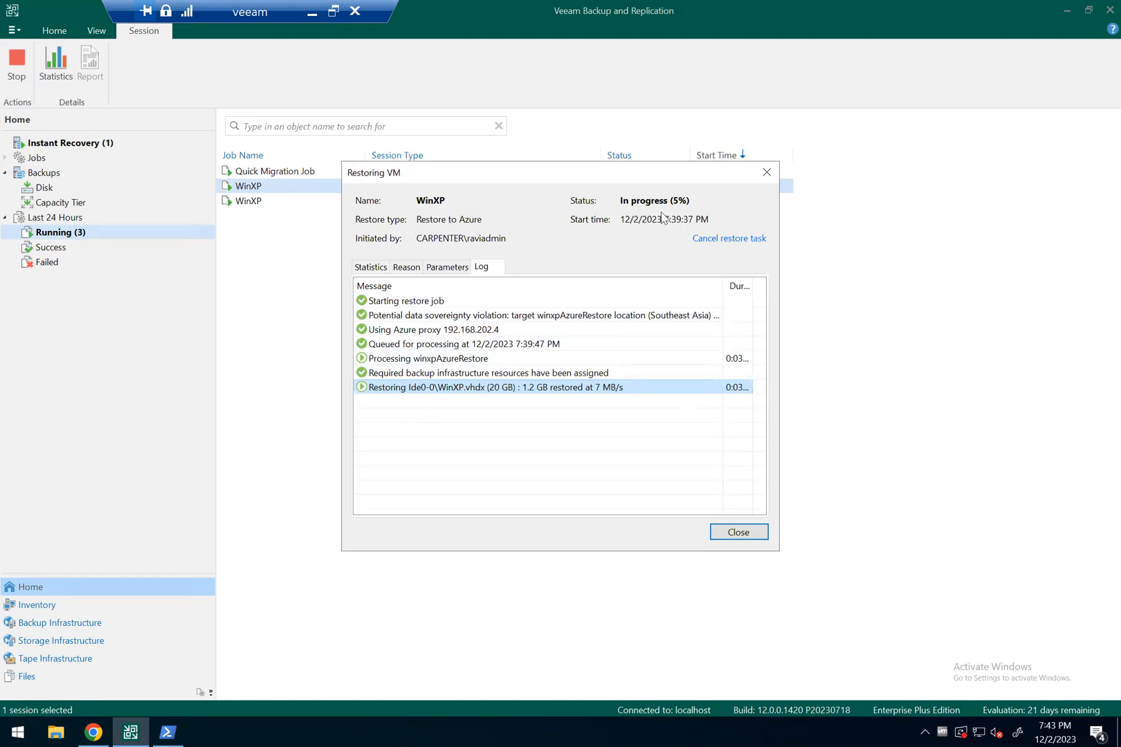
click(738, 533)
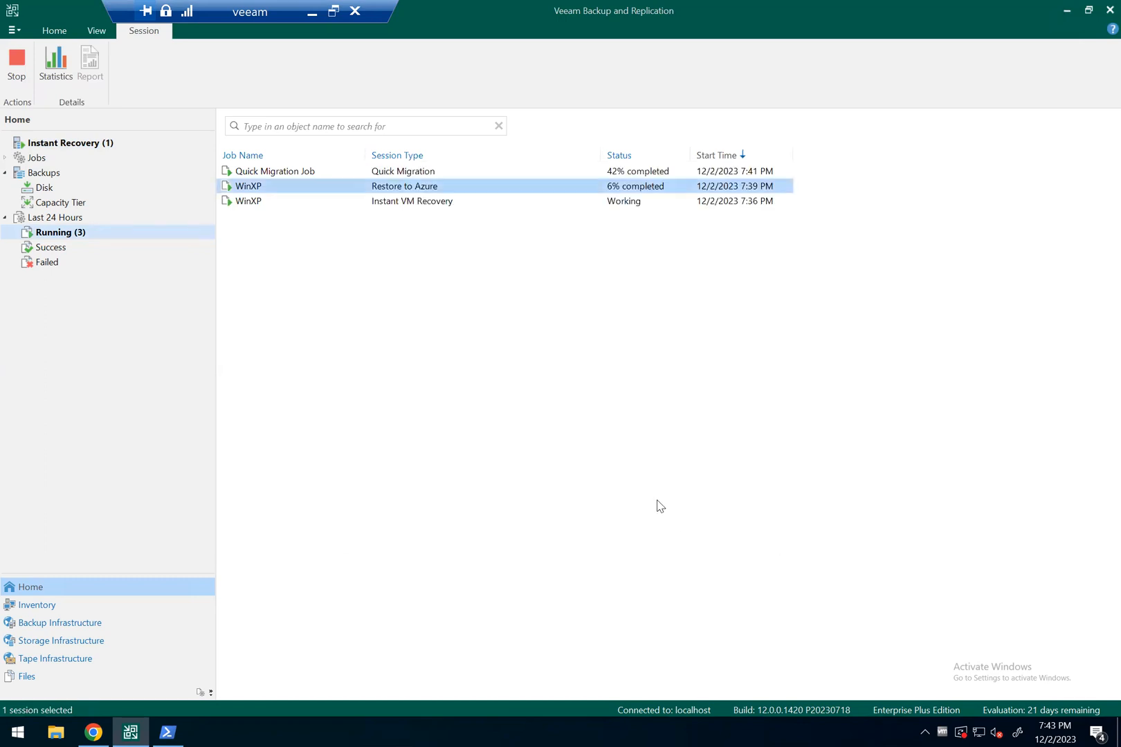
Open the running Quick Migration Job's progress details, and switch to the vSphere Client to check its relocation task
click(97, 147)
click(73, 234)
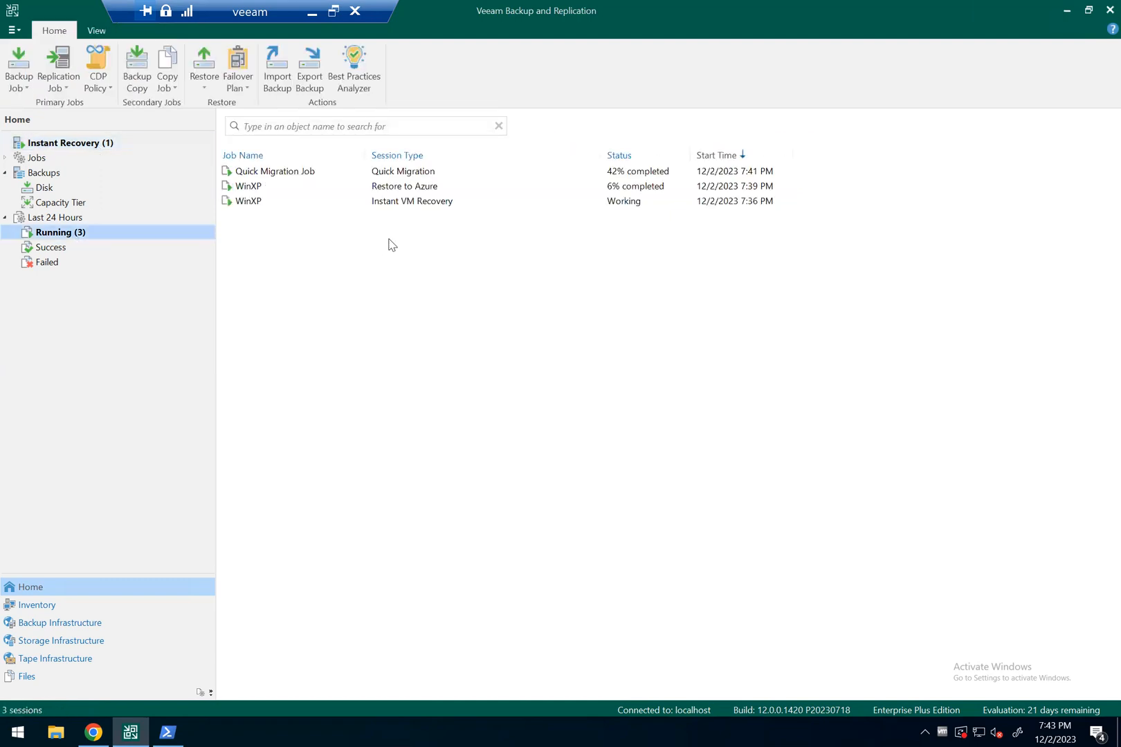
click(312, 175)
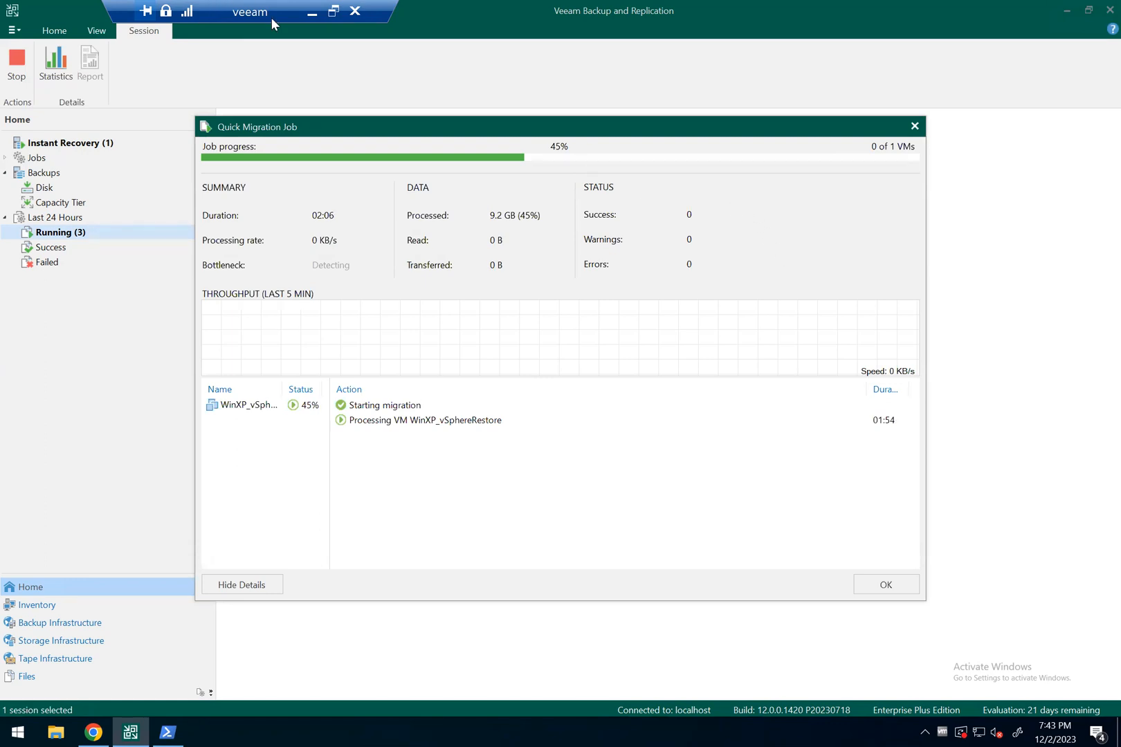
click(311, 16)
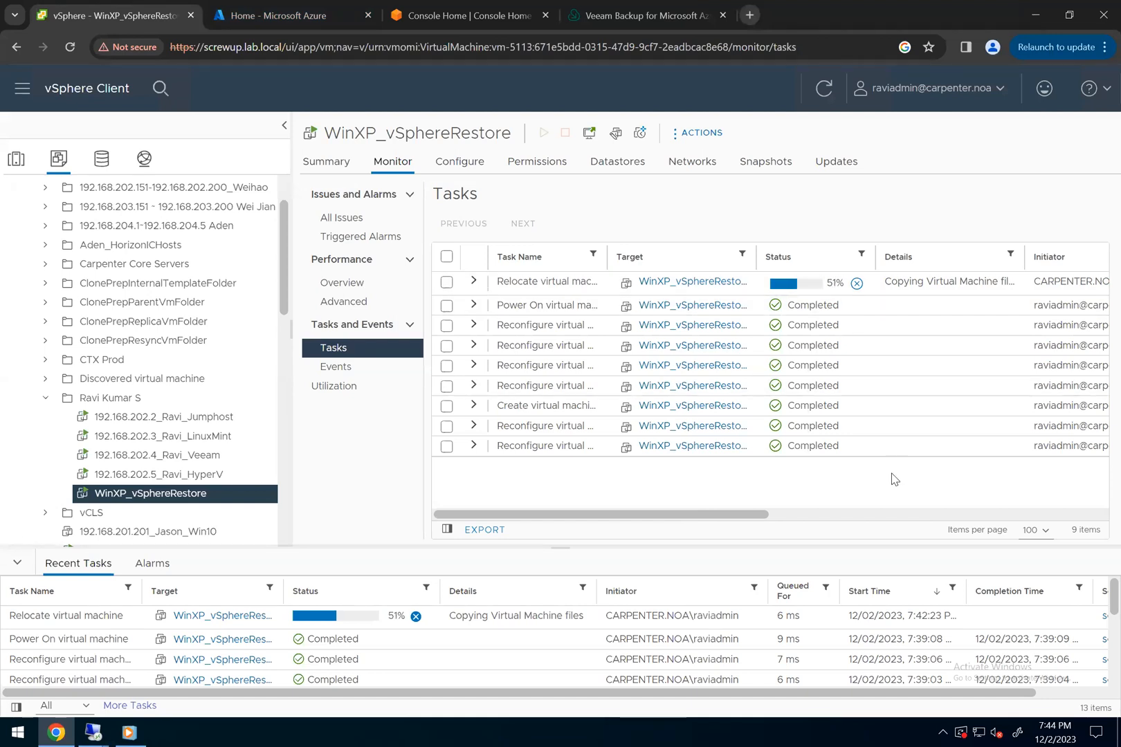
View the Veeam Demo Setup diagram, and return to the Veeam console to check the WinXP Azure restore log
click(130, 731)
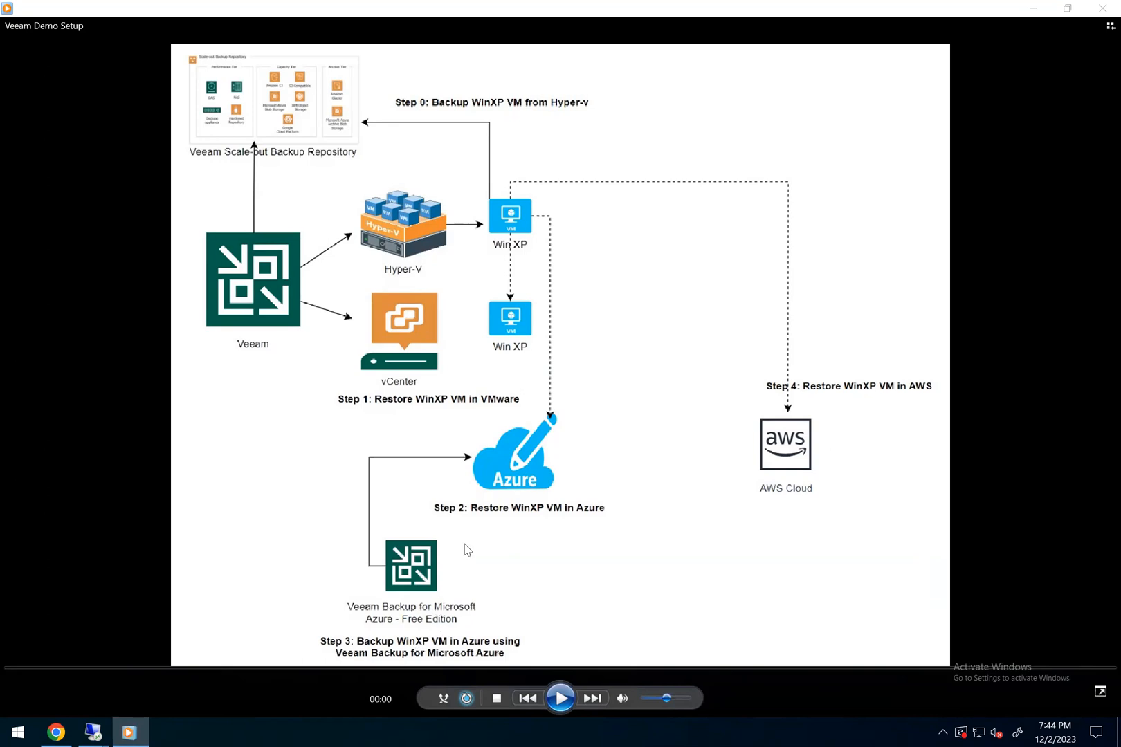
click(1033, 8)
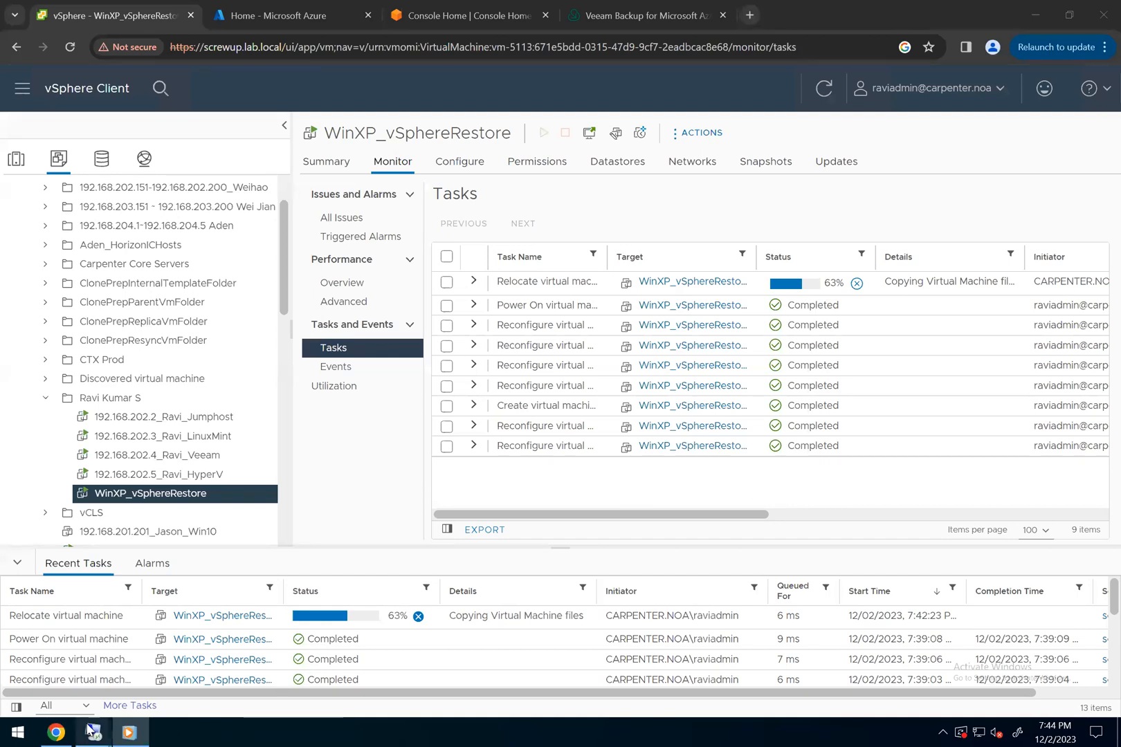
mouse_move(94, 730)
click(267, 653)
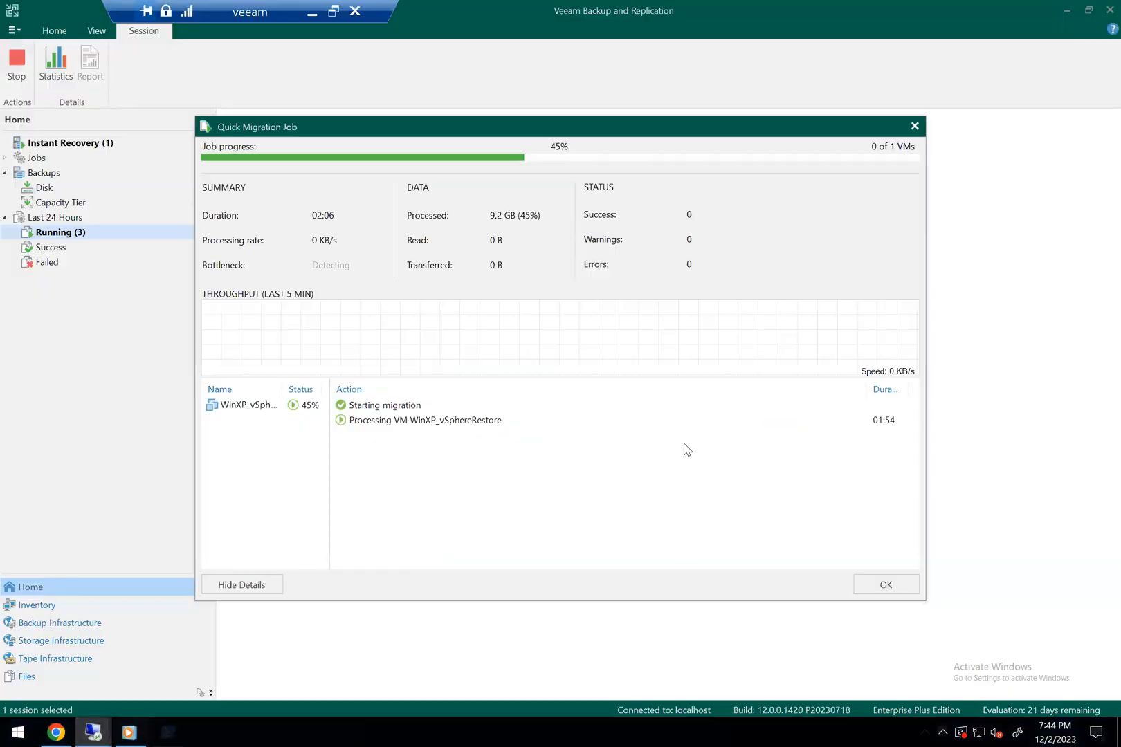
click(888, 587)
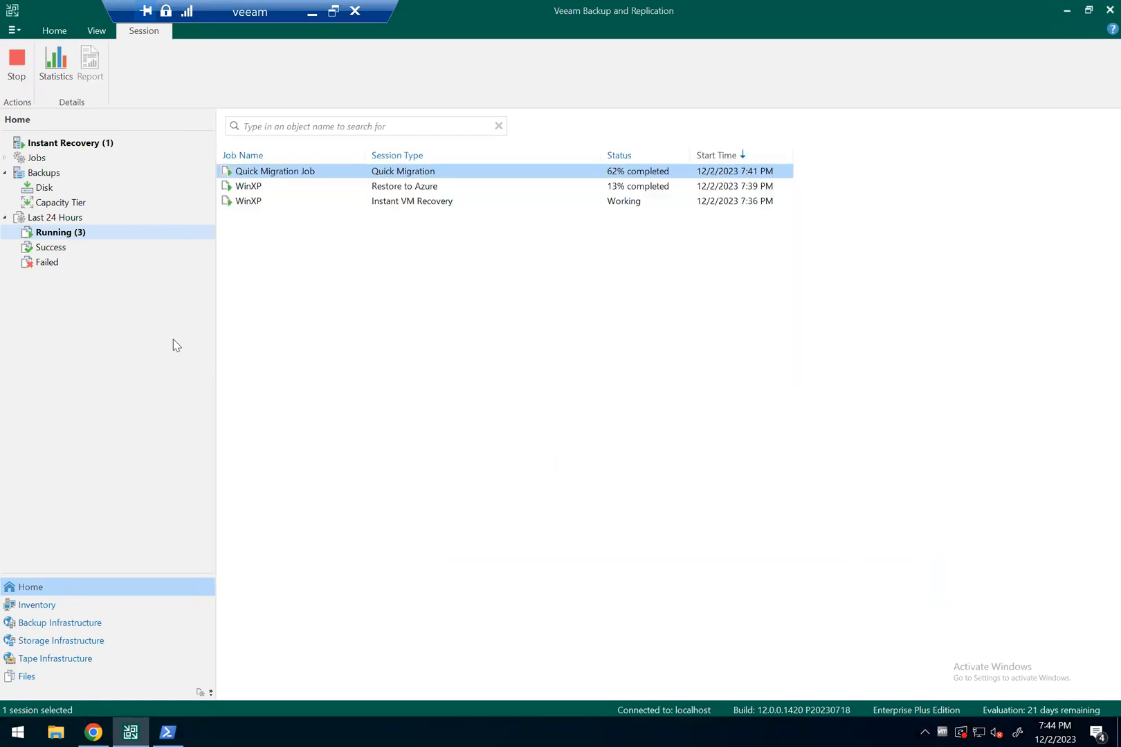
double_click(560, 188)
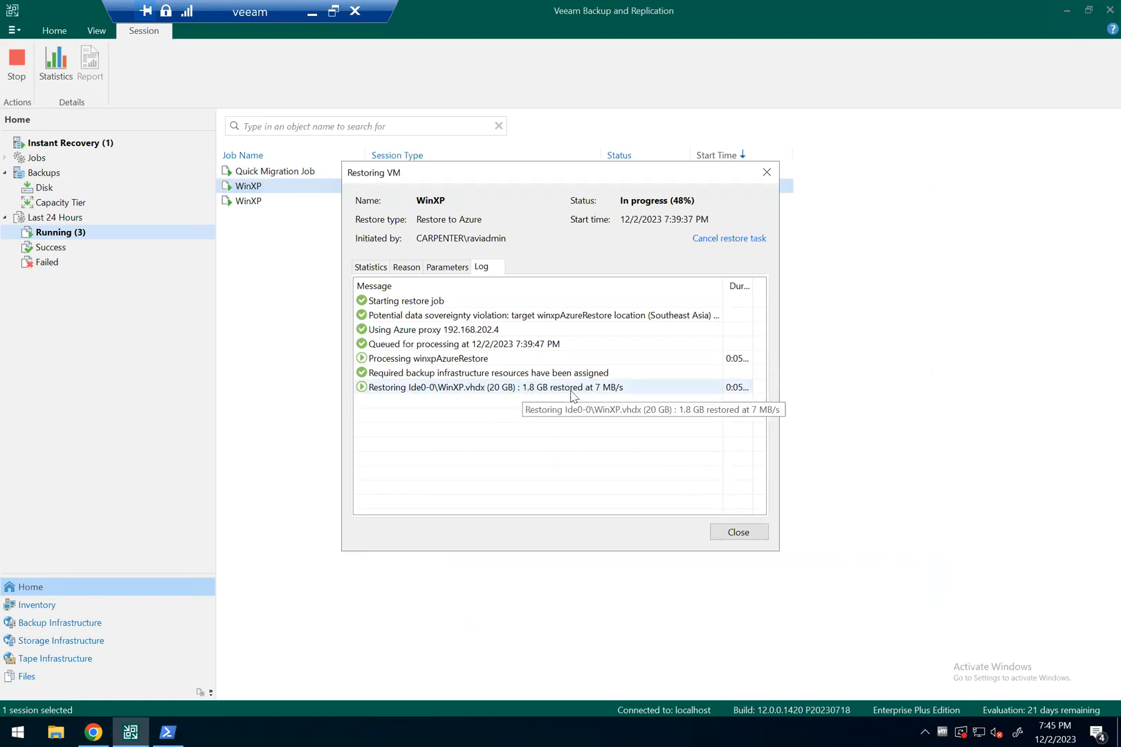
click(735, 532)
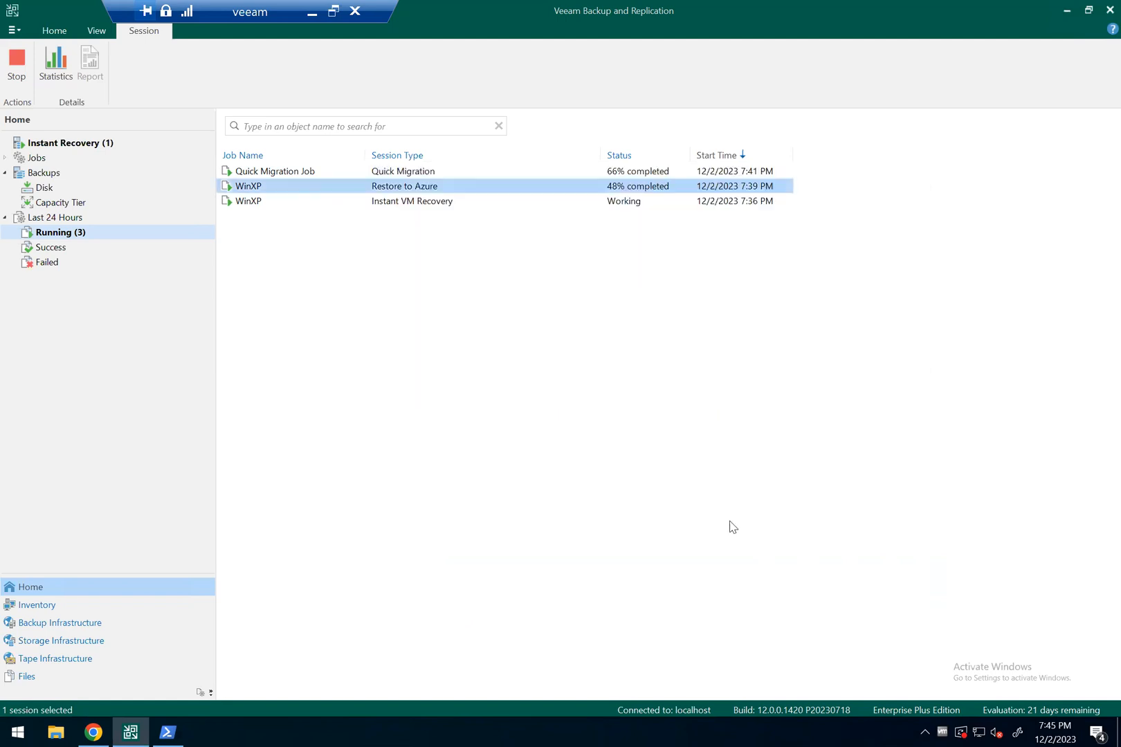
Monitor the Quick Migration Job to its end, comparing it with the VM's tasks in the vSphere Client, and close the job window
double_click(288, 171)
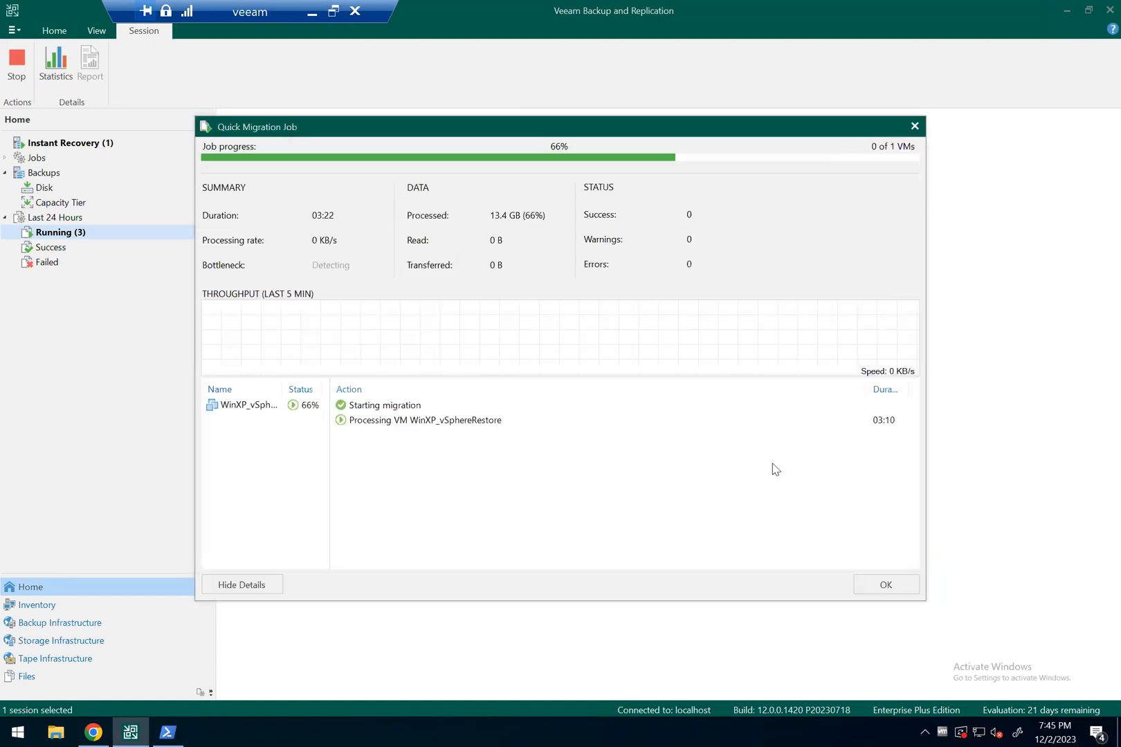
mouse_move(941, 5)
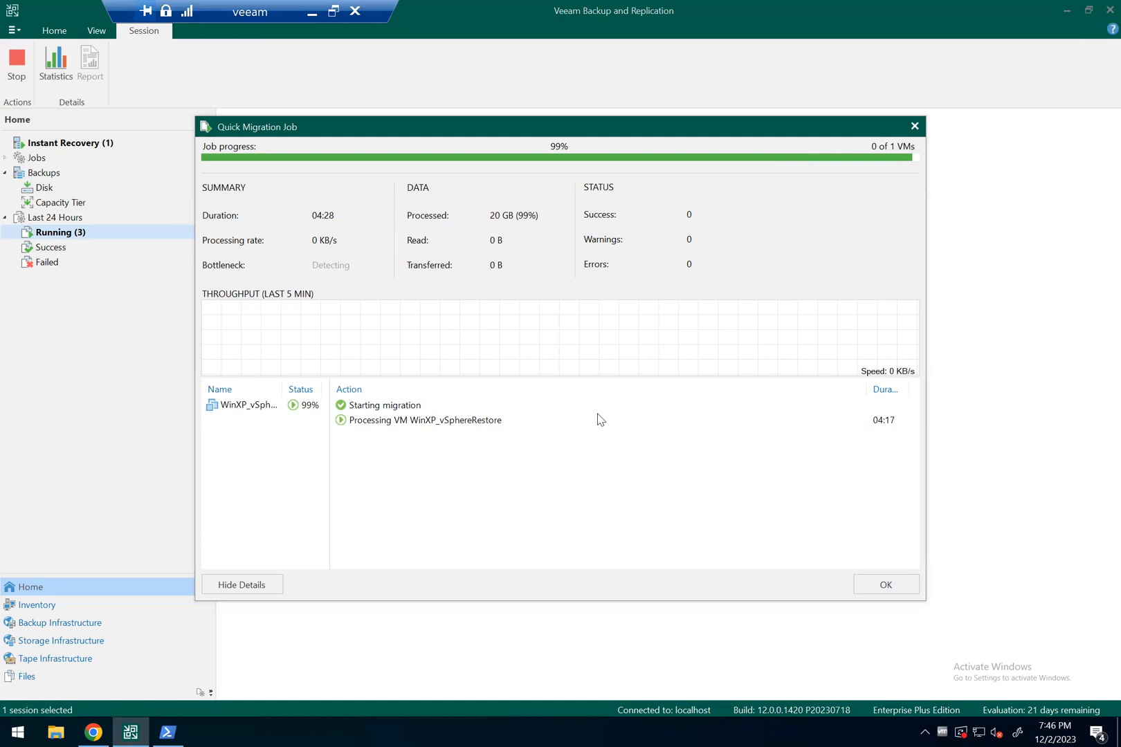
click(312, 13)
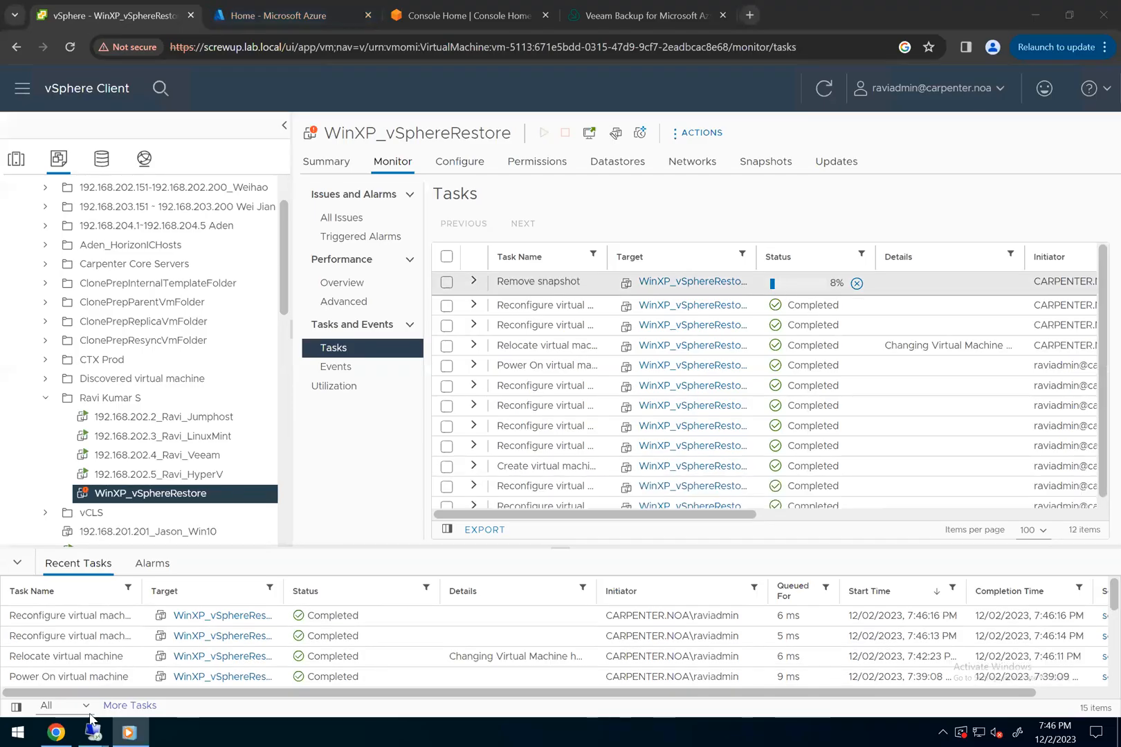
mouse_move(109, 725)
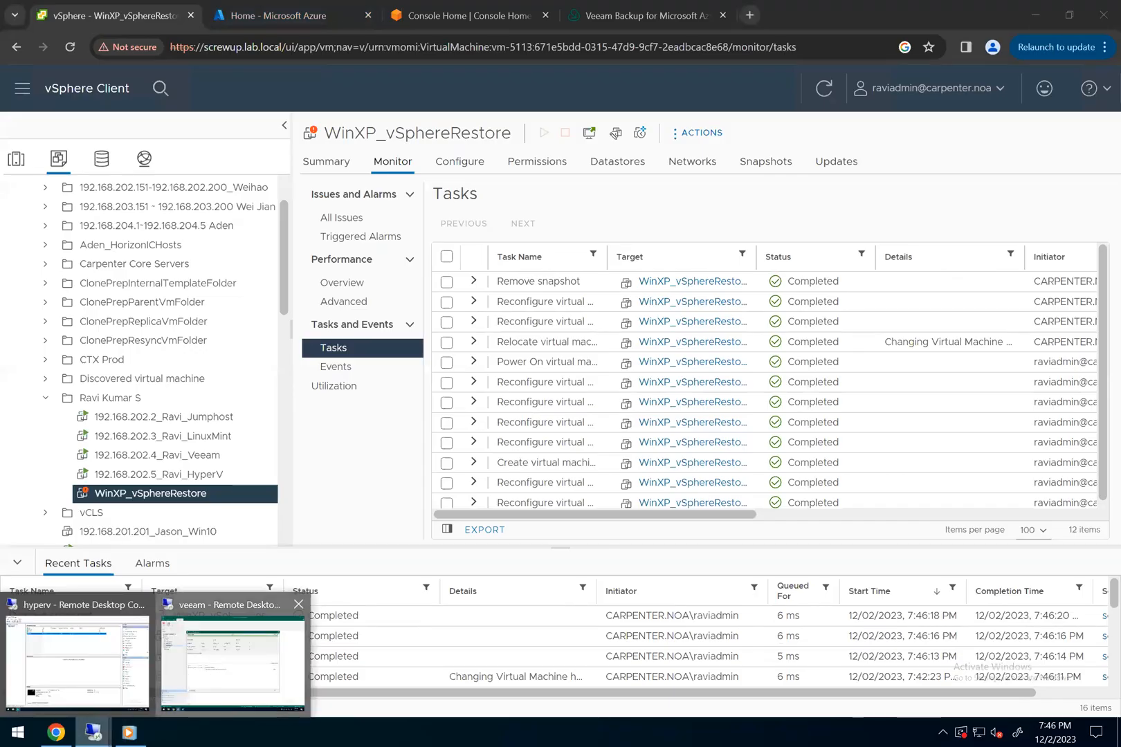
click(205, 668)
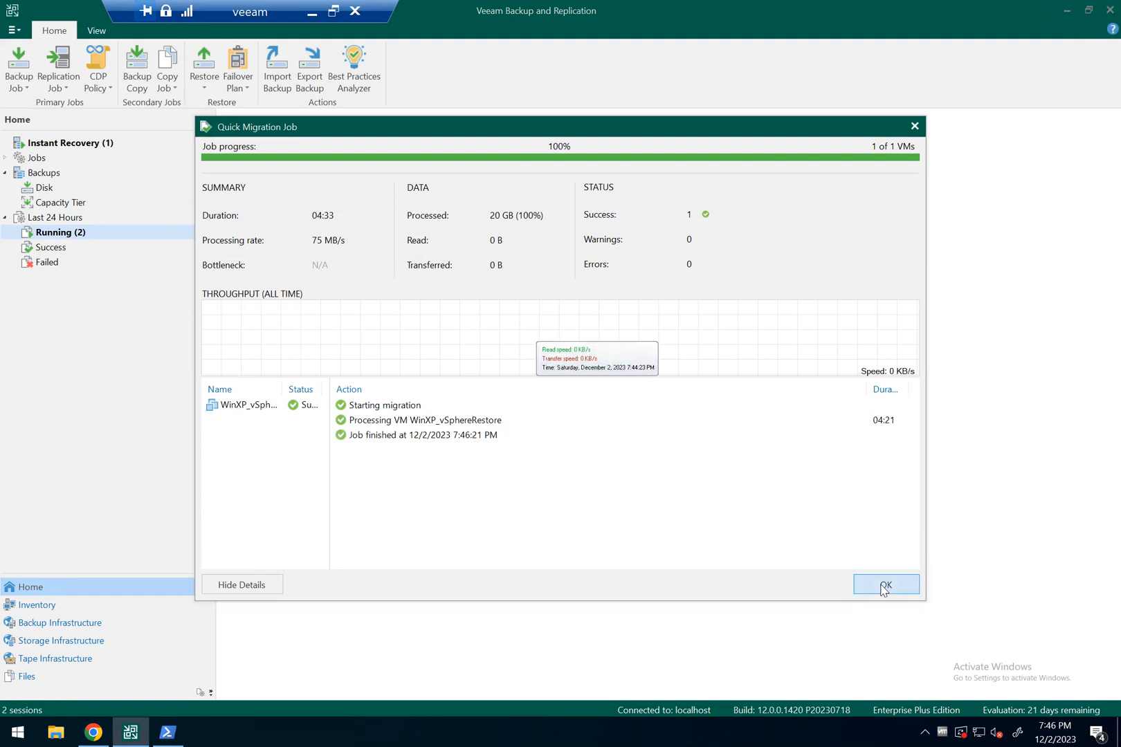
click(884, 587)
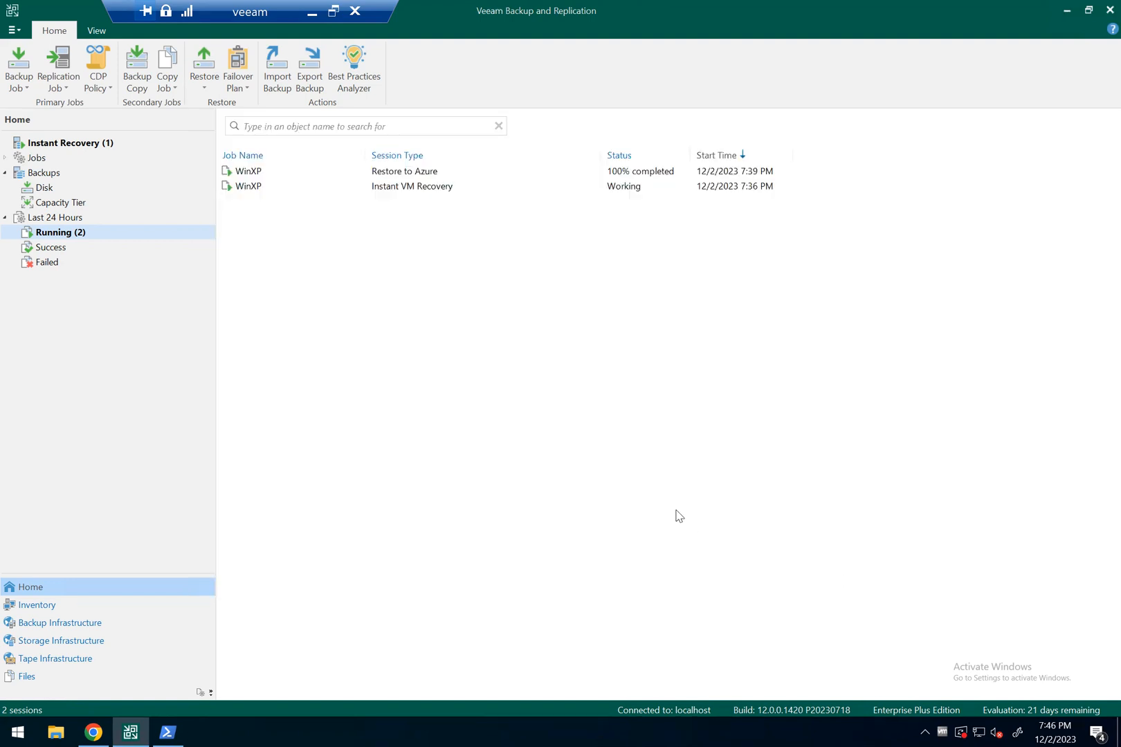
Switch to the vSphere Client and check the refreshed summary of WinXP_vSphereRestore for its storage datastore
click(311, 15)
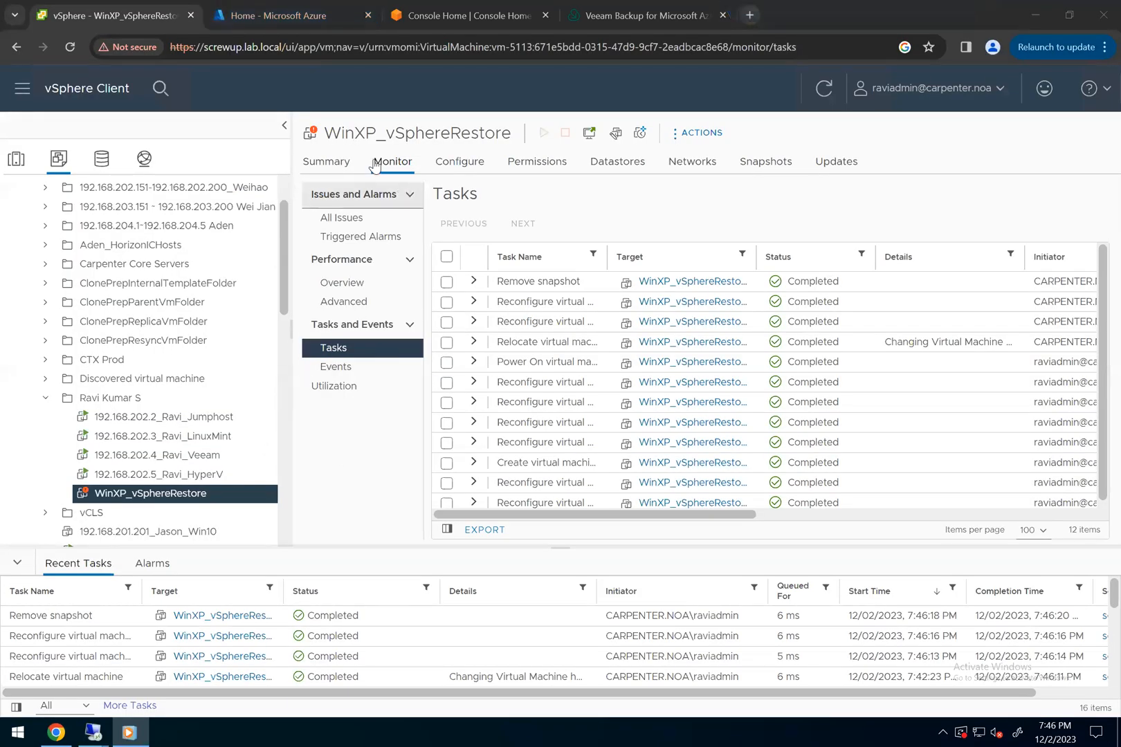
click(326, 161)
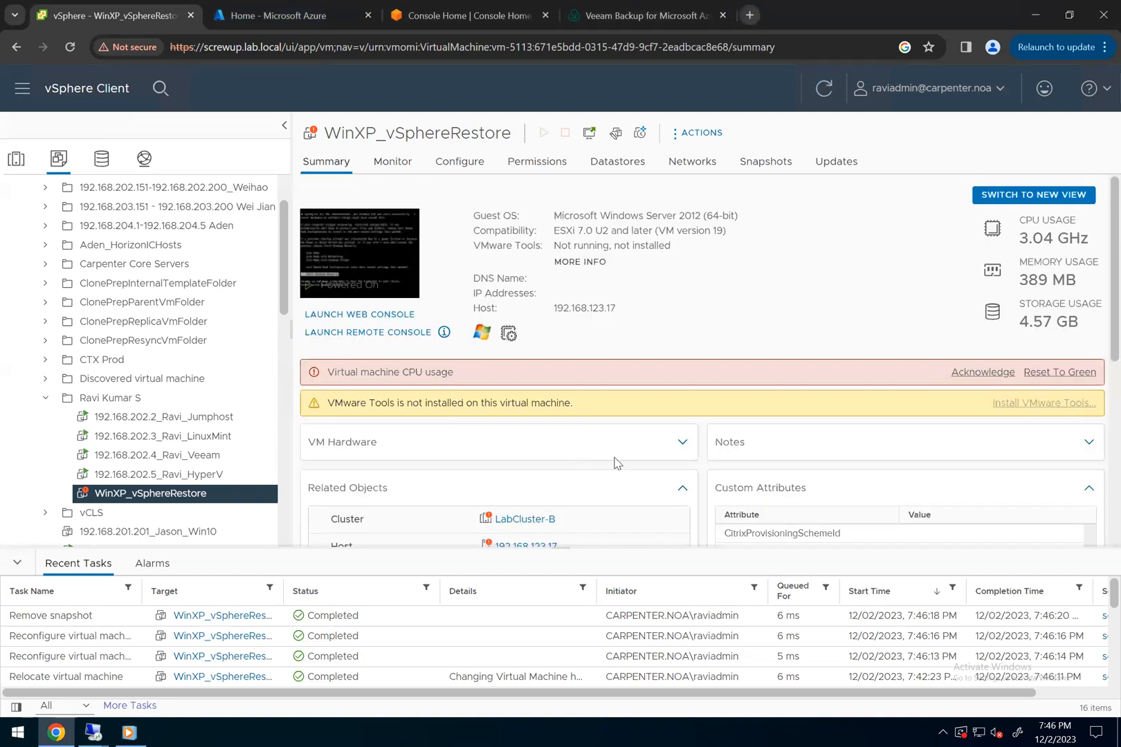
scroll(616, 463, down, 3)
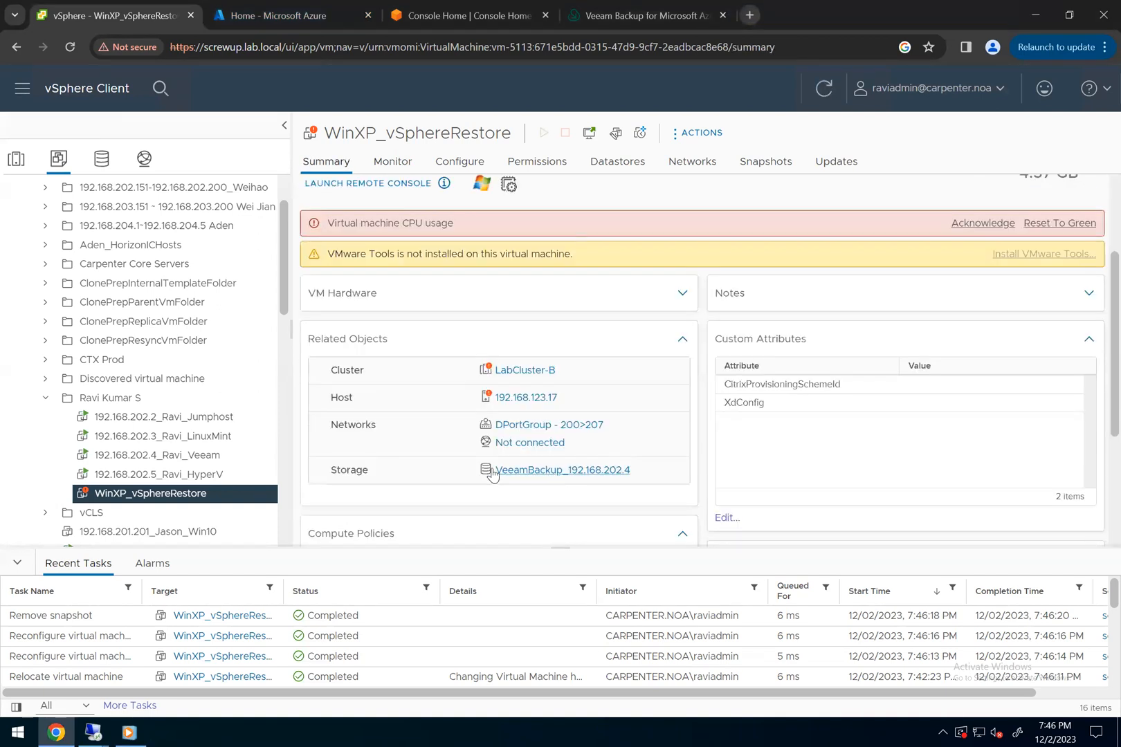
click(824, 88)
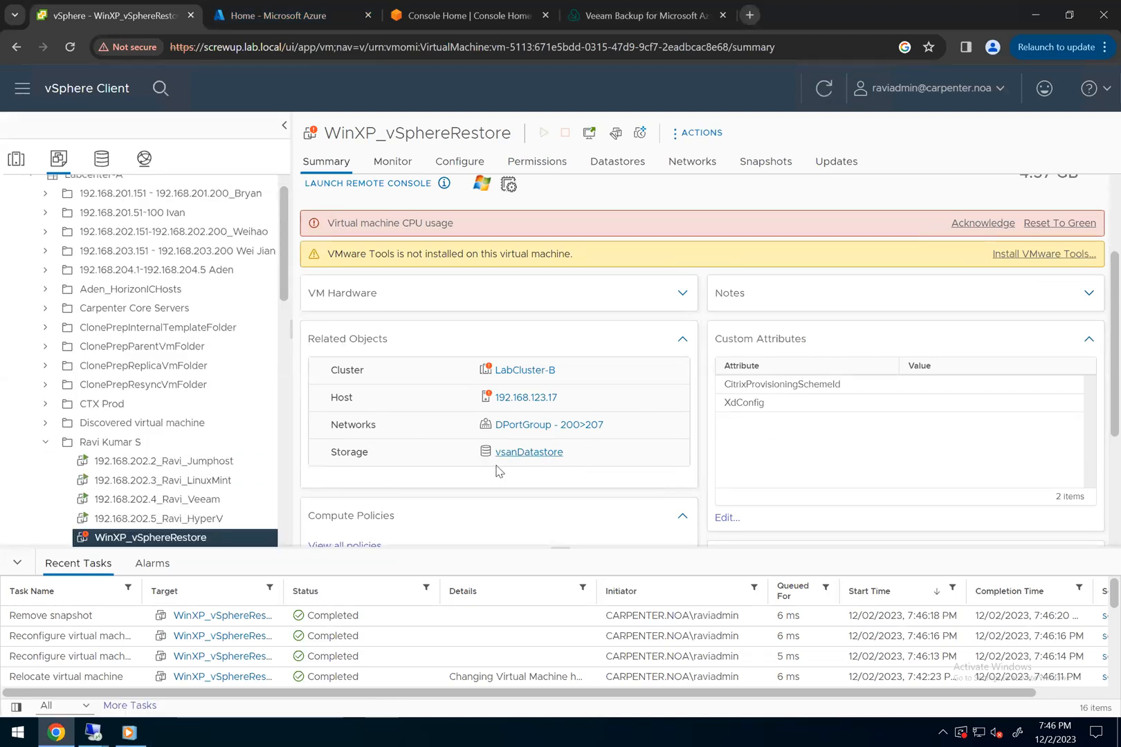
drag(611, 465, 495, 469)
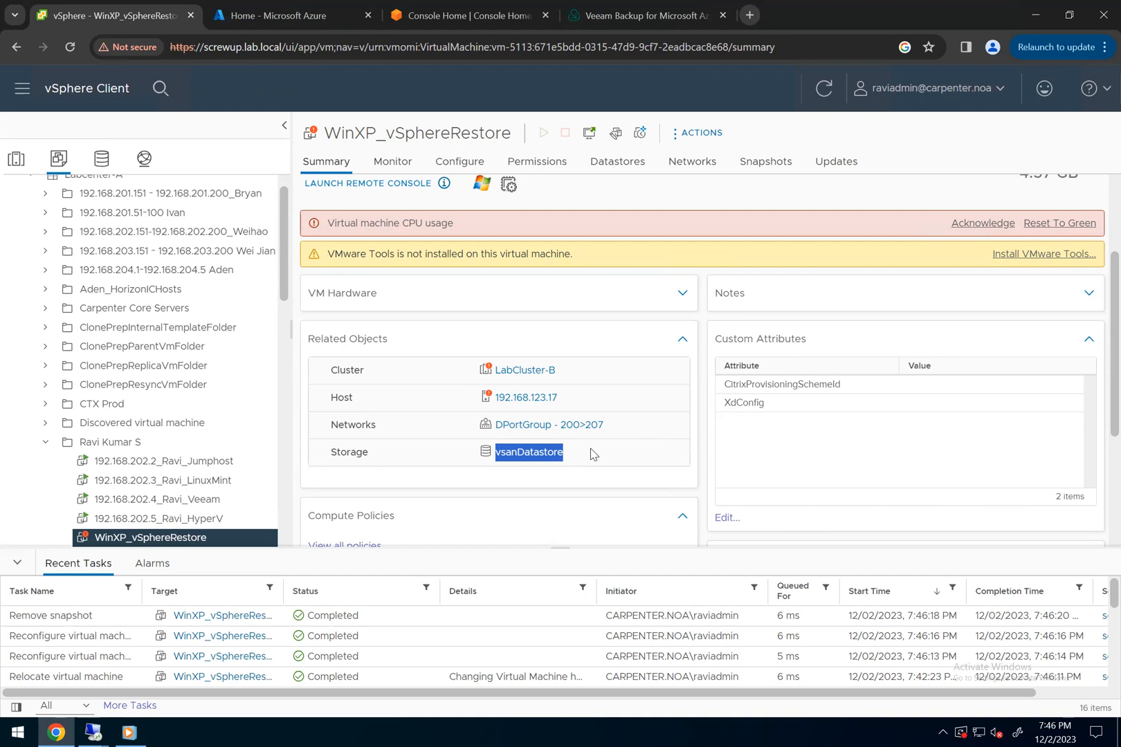
Return to the Veeam console and examine the log of the running WinXP Restore to Azure session for the Azure VM creation
click(102, 731)
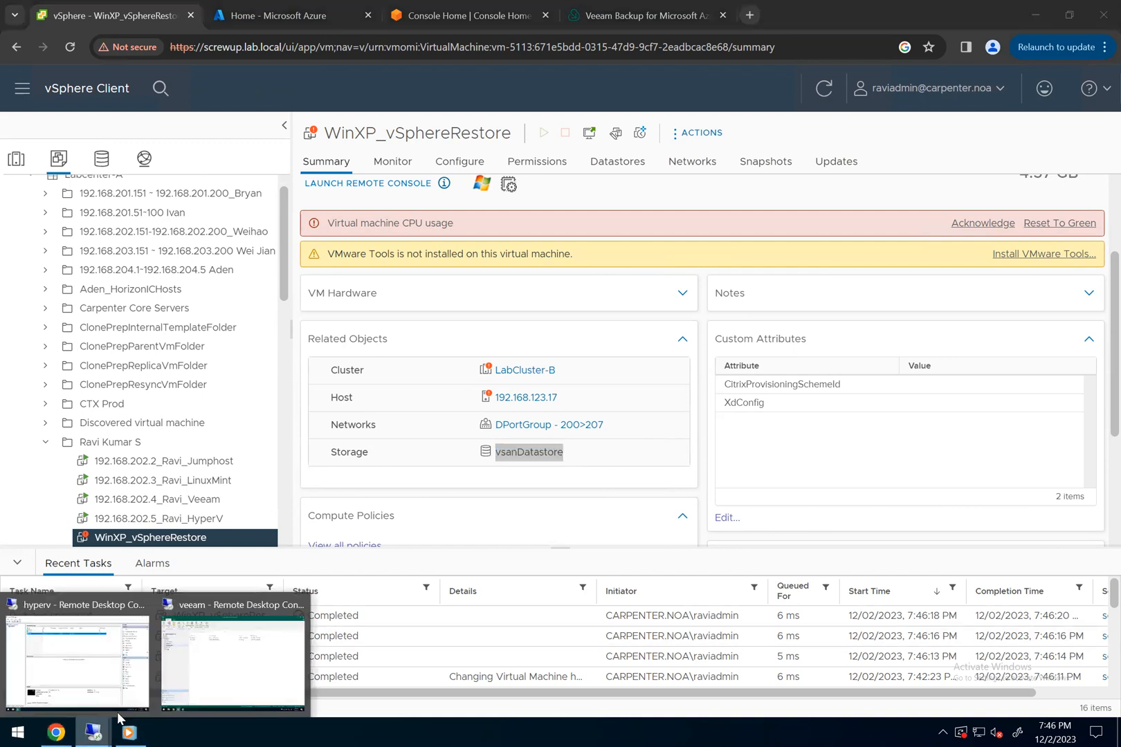
click(233, 661)
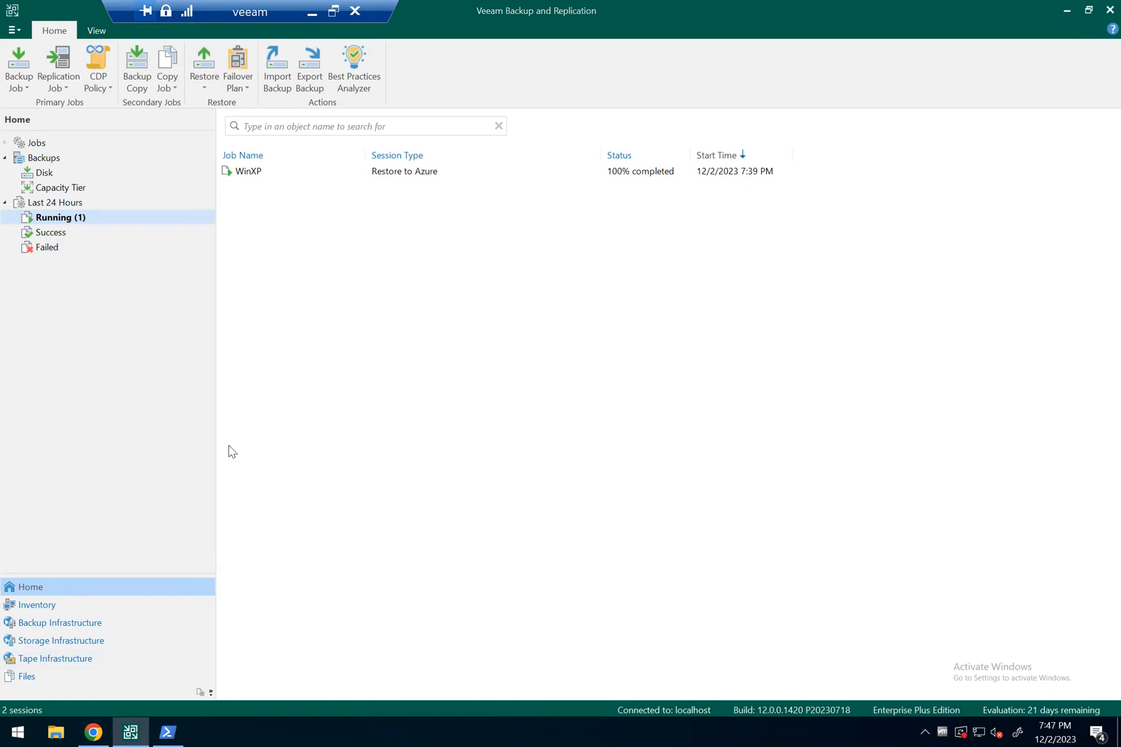
click(44, 144)
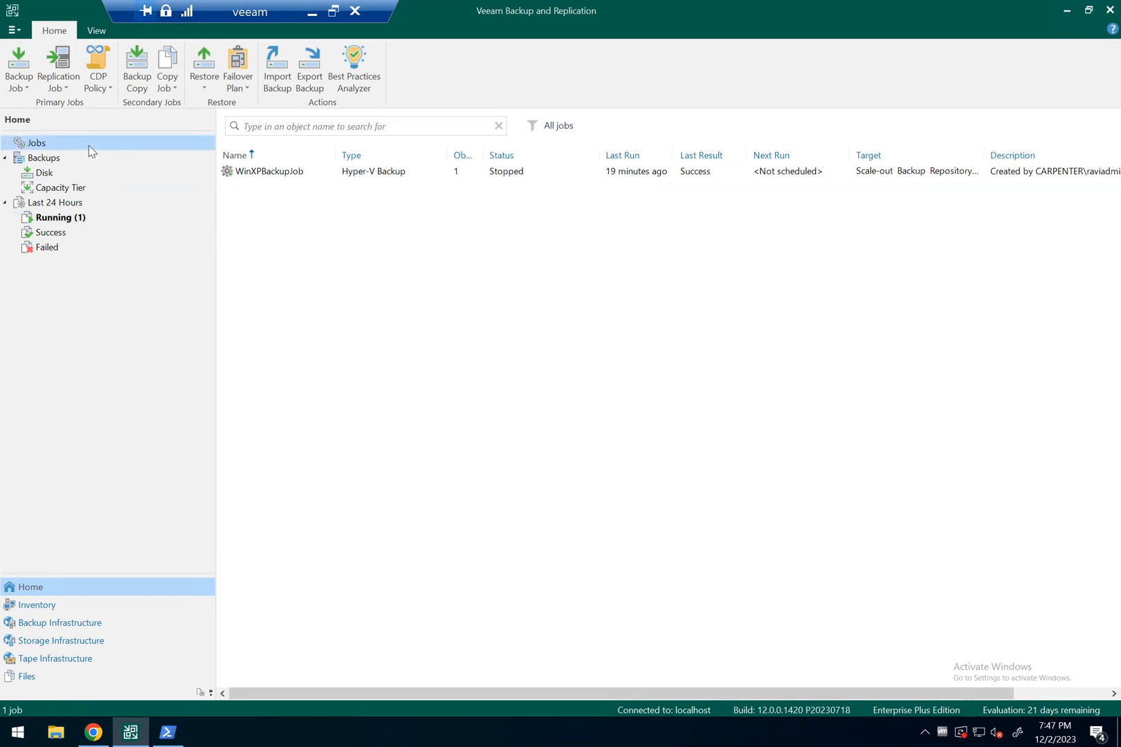
click(72, 220)
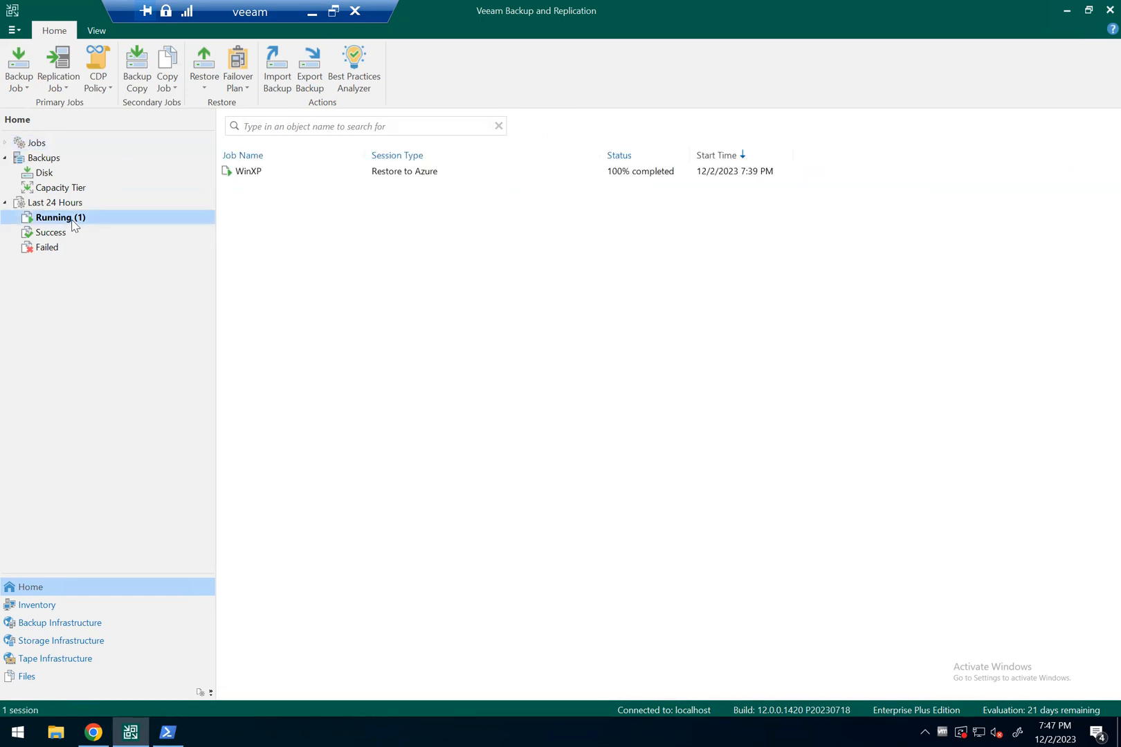
double_click(382, 171)
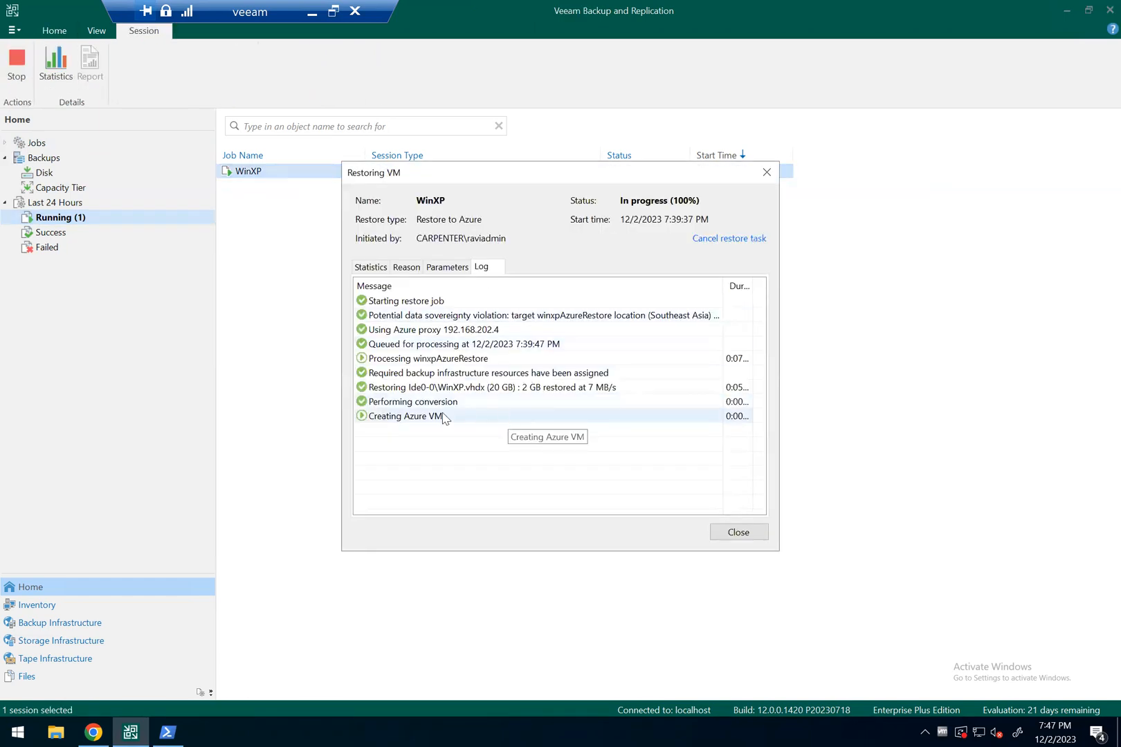
drag(558, 173, 559, 222)
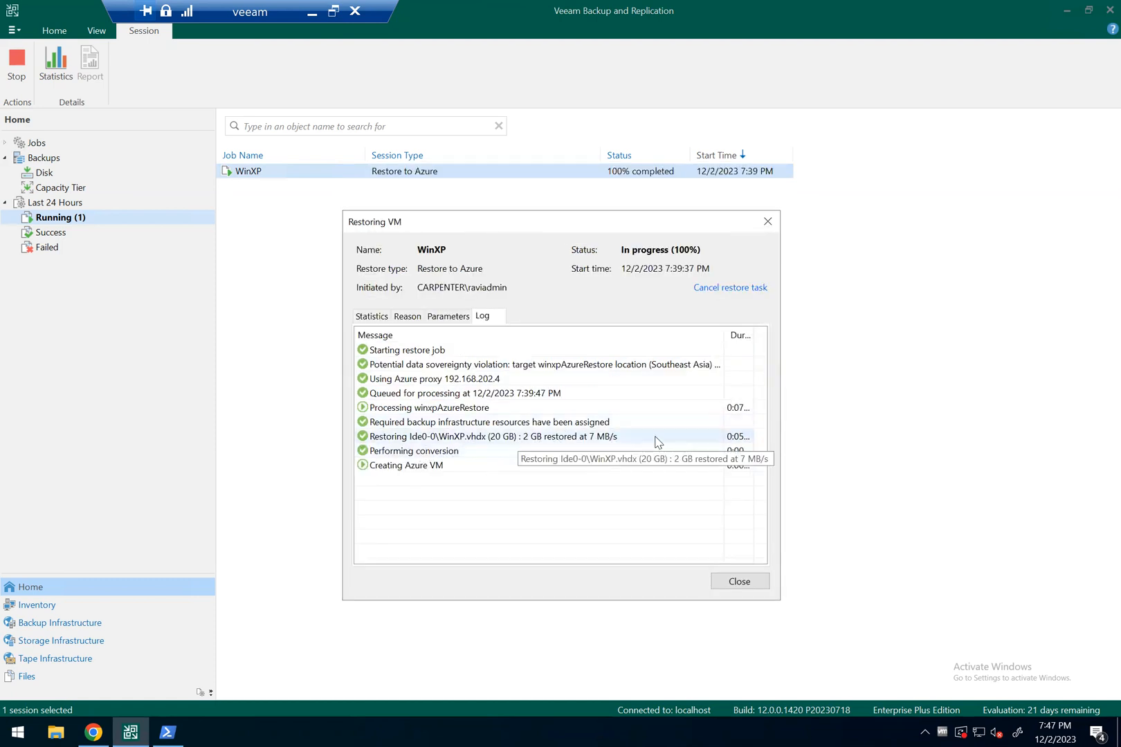
click(413, 468)
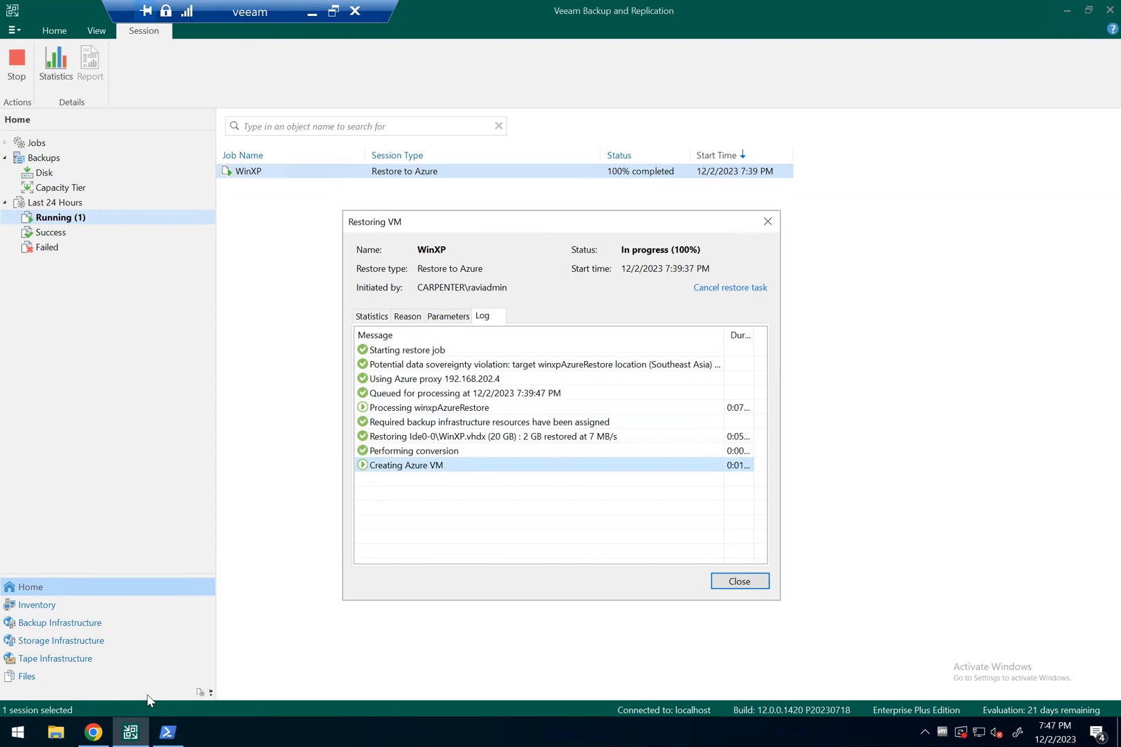
Switch from the Veeam remote session to the Azure portal and open its list of virtual machines
click(94, 732)
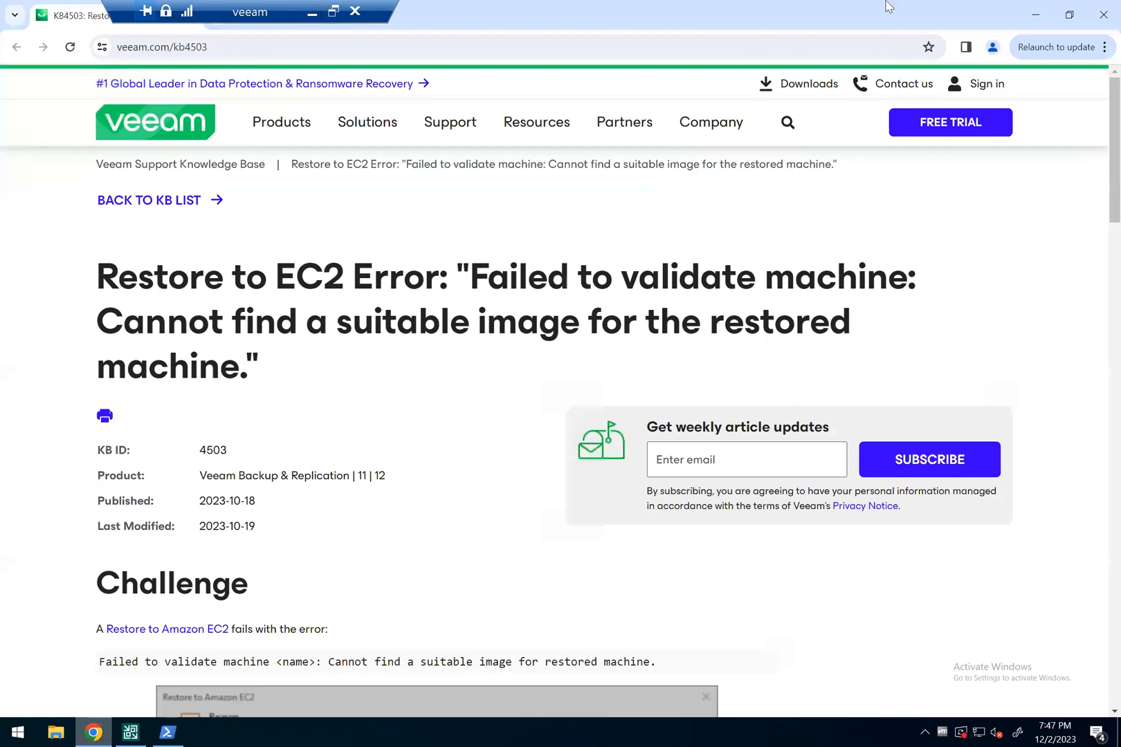
click(1036, 11)
click(312, 13)
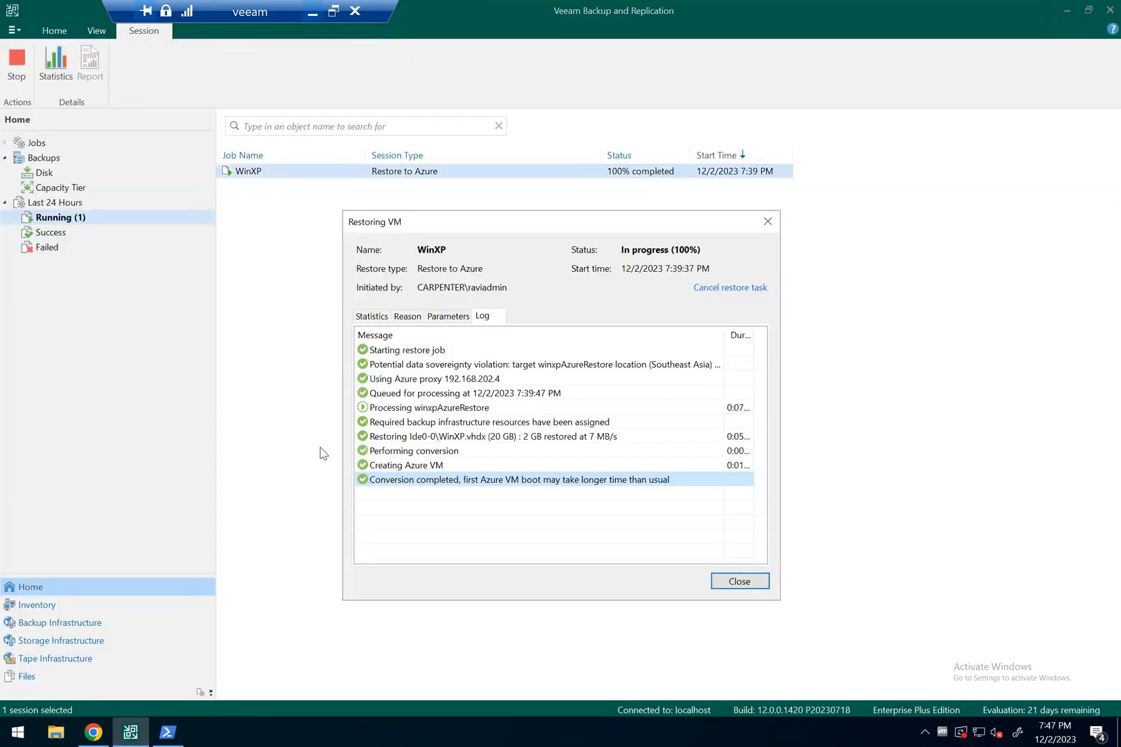
click(269, 15)
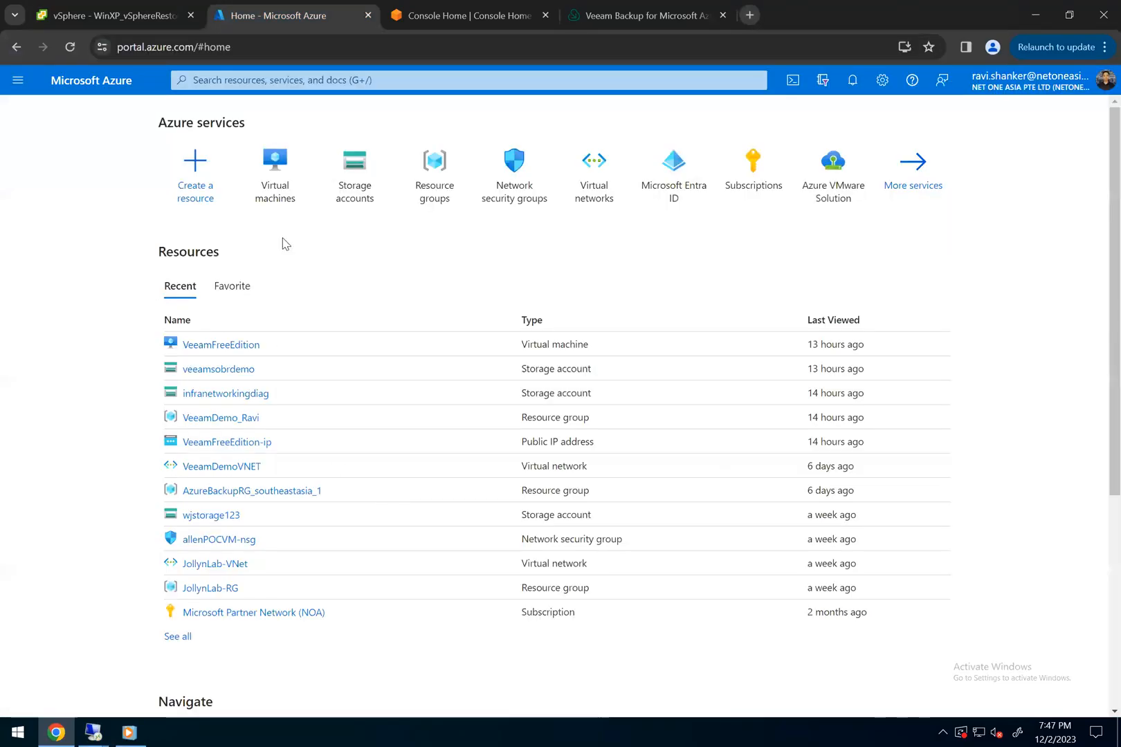
click(276, 165)
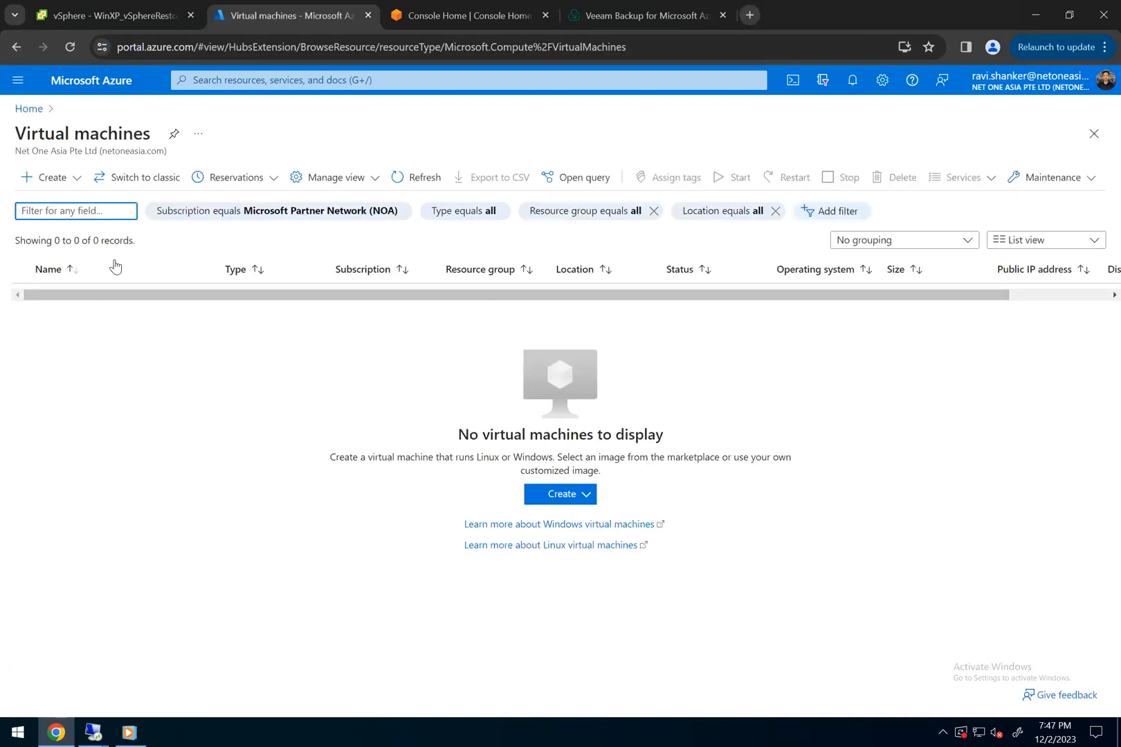
Filter the virtual machines to the Microsoft Partner Network $100Monthly Credit subscription and locate winxpAzureRestore
click(221, 212)
click(170, 303)
click(171, 328)
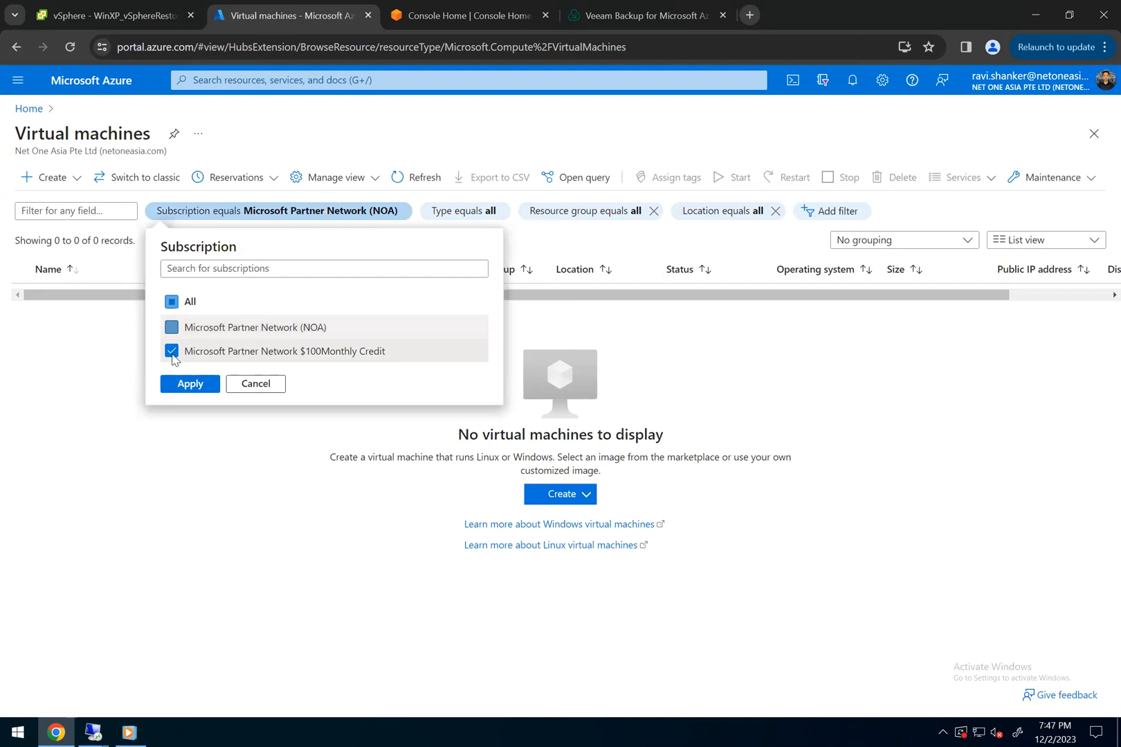
click(190, 384)
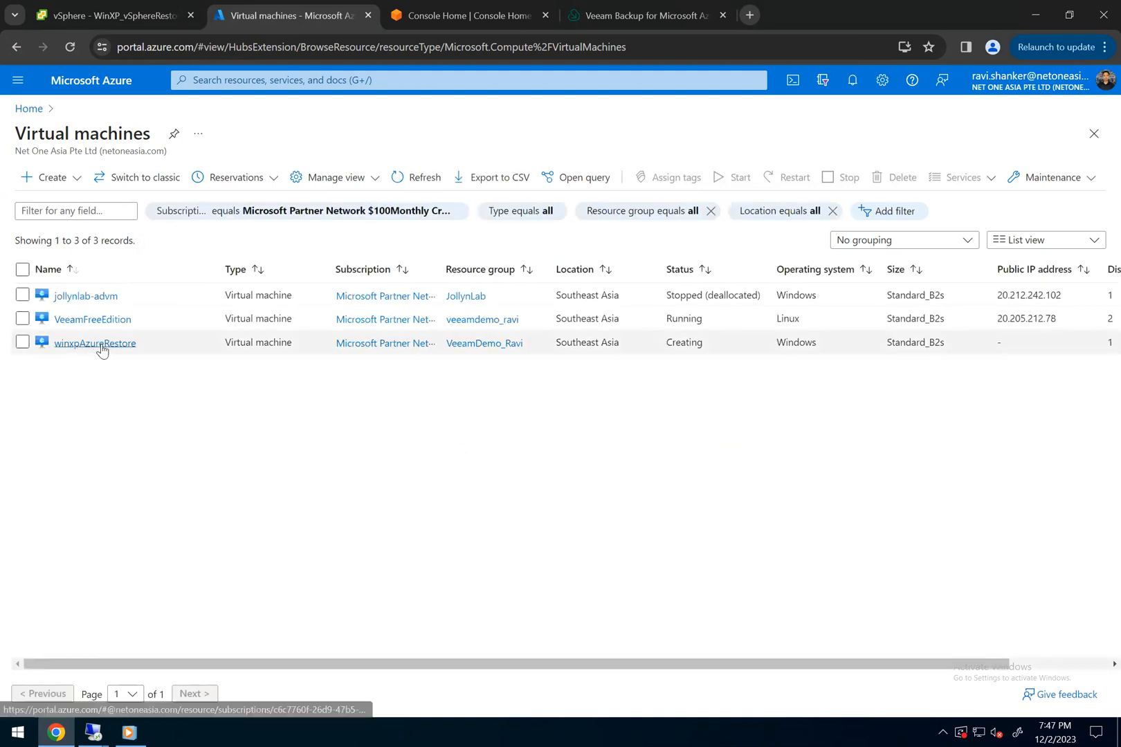
drag(160, 348, 54, 354)
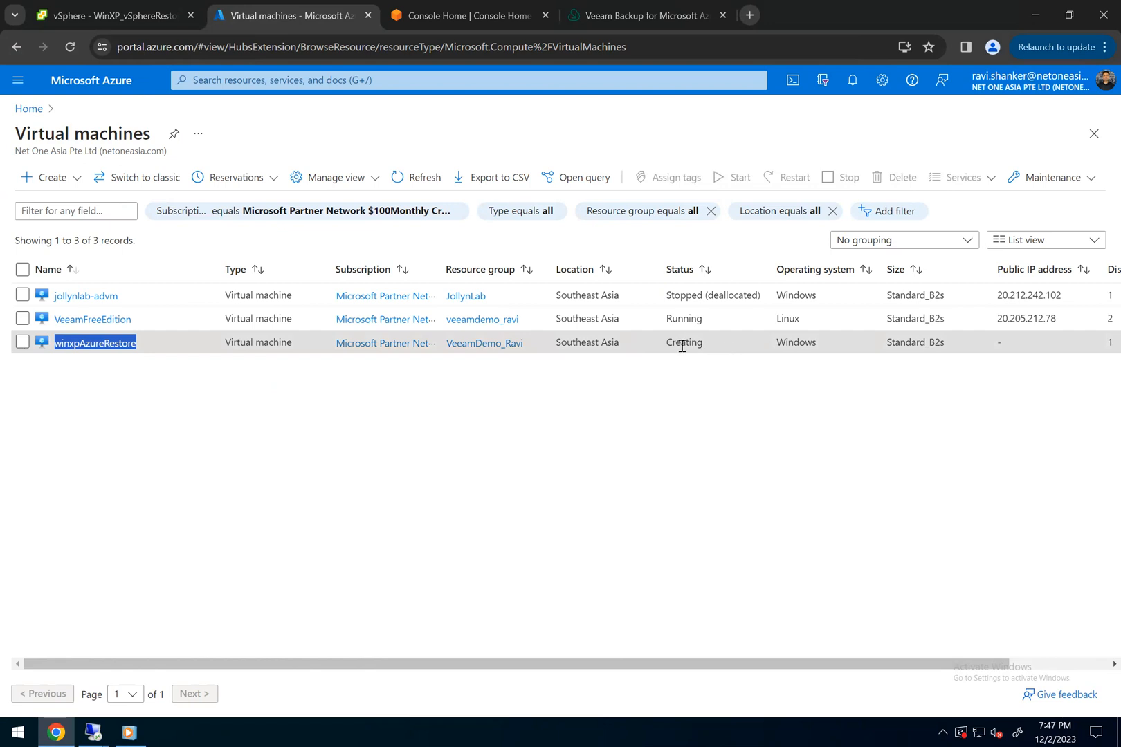
Return to the Veeam console, check the end of the WinXP Azure restore log, and close the restore window
click(94, 732)
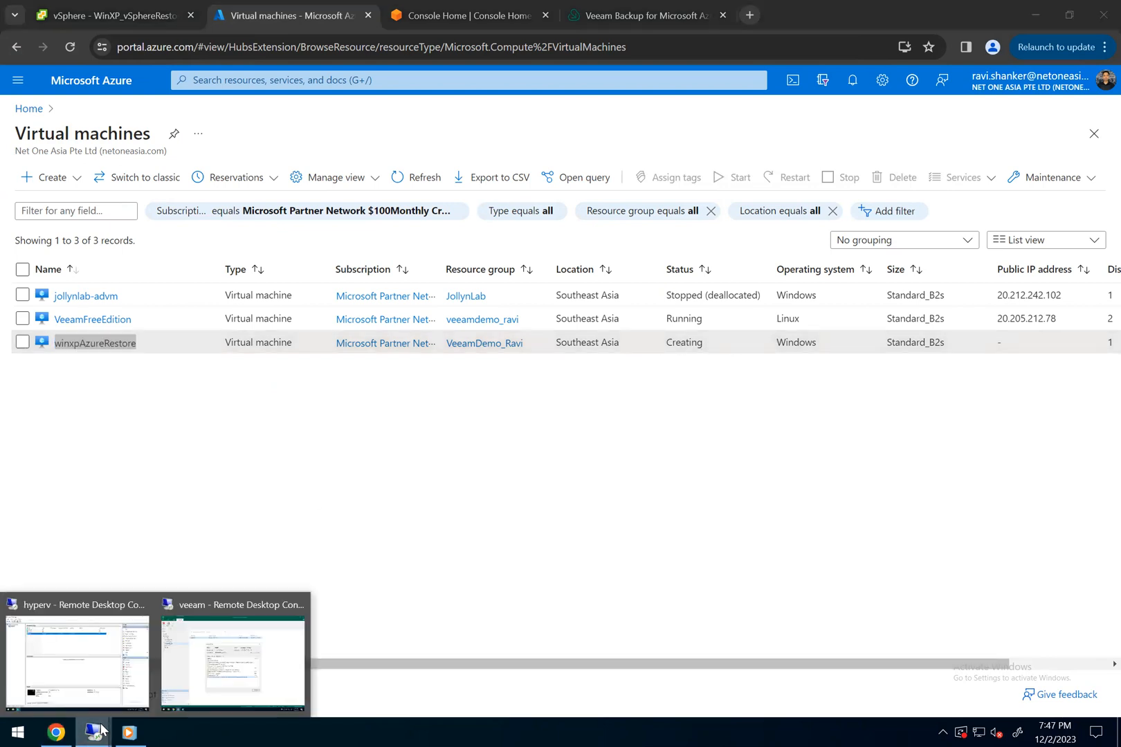
click(223, 664)
click(444, 494)
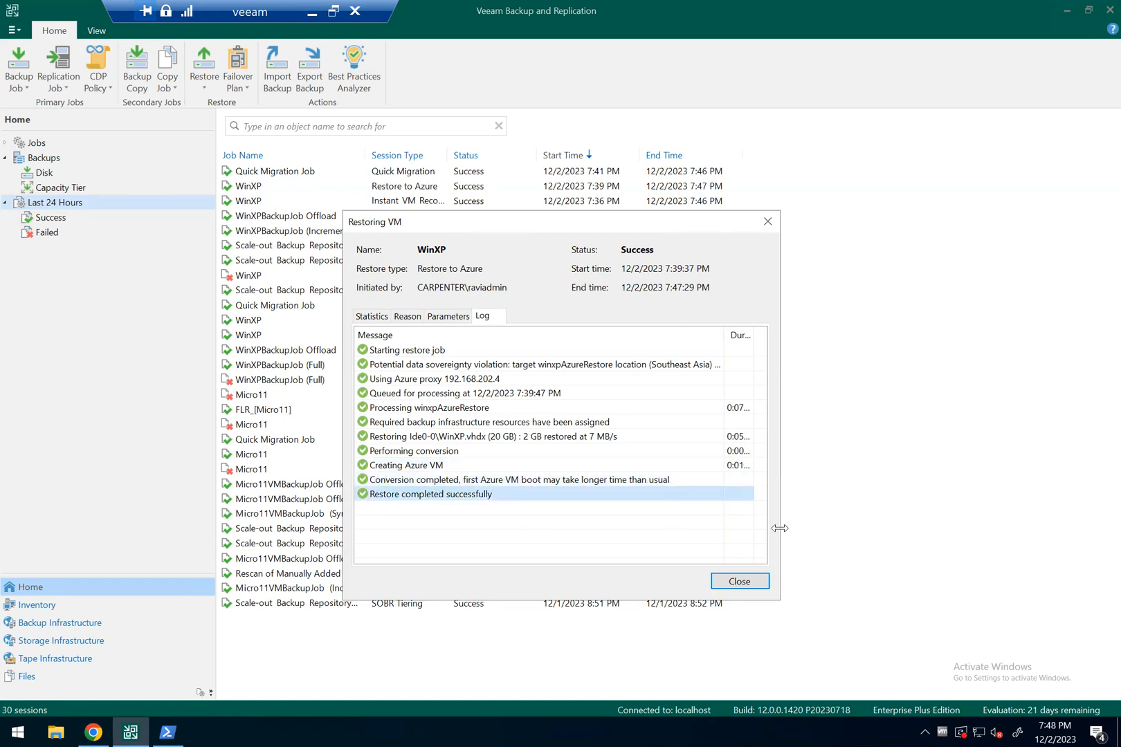
click(747, 583)
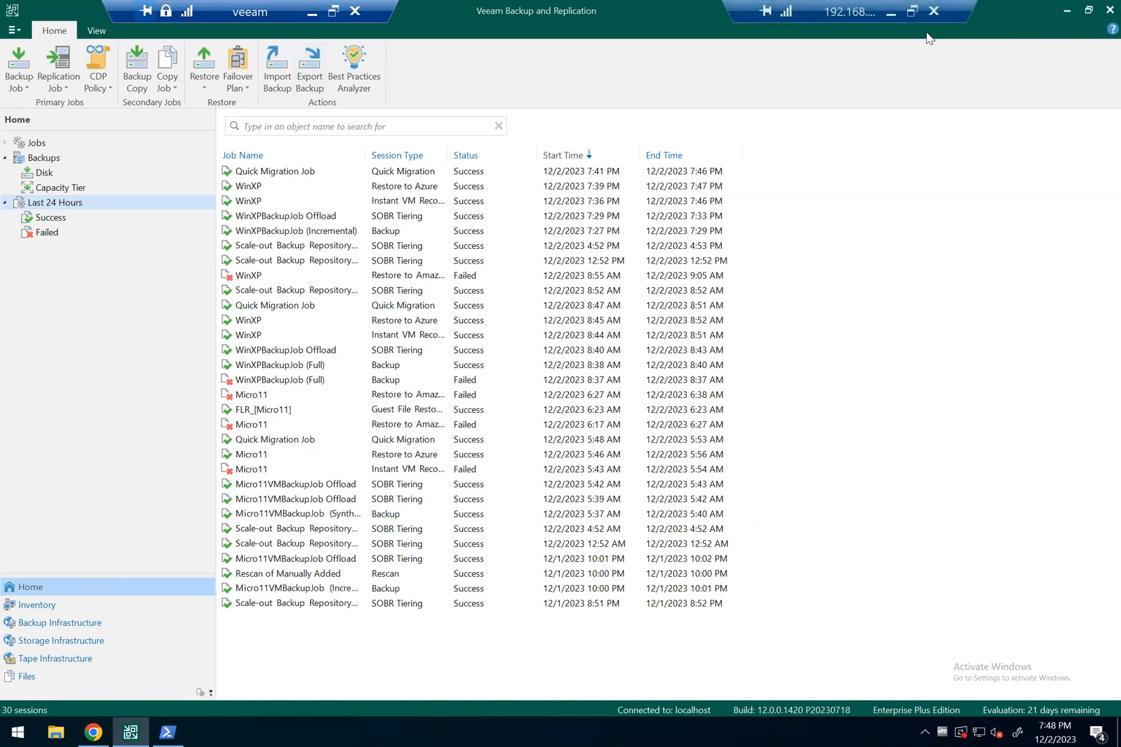
Switch back to the Azure portal, refresh the virtual machines list, and check the status of winxpAzureRestore
mouse_move(921, 6)
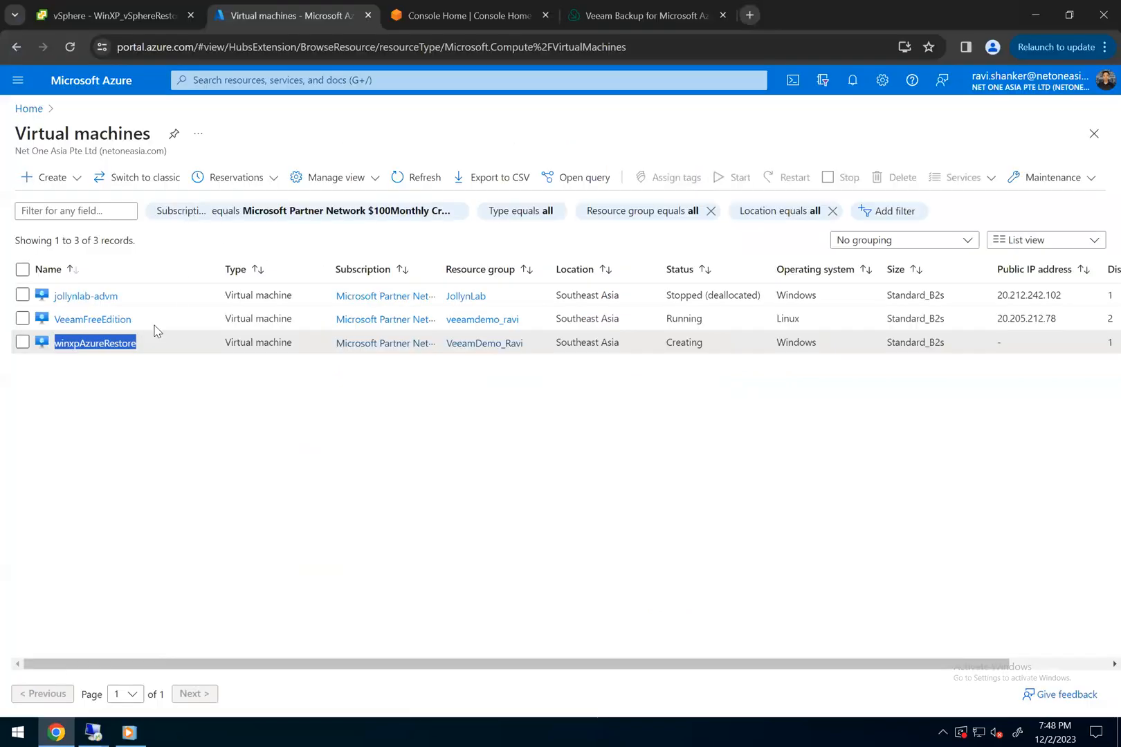
click(408, 186)
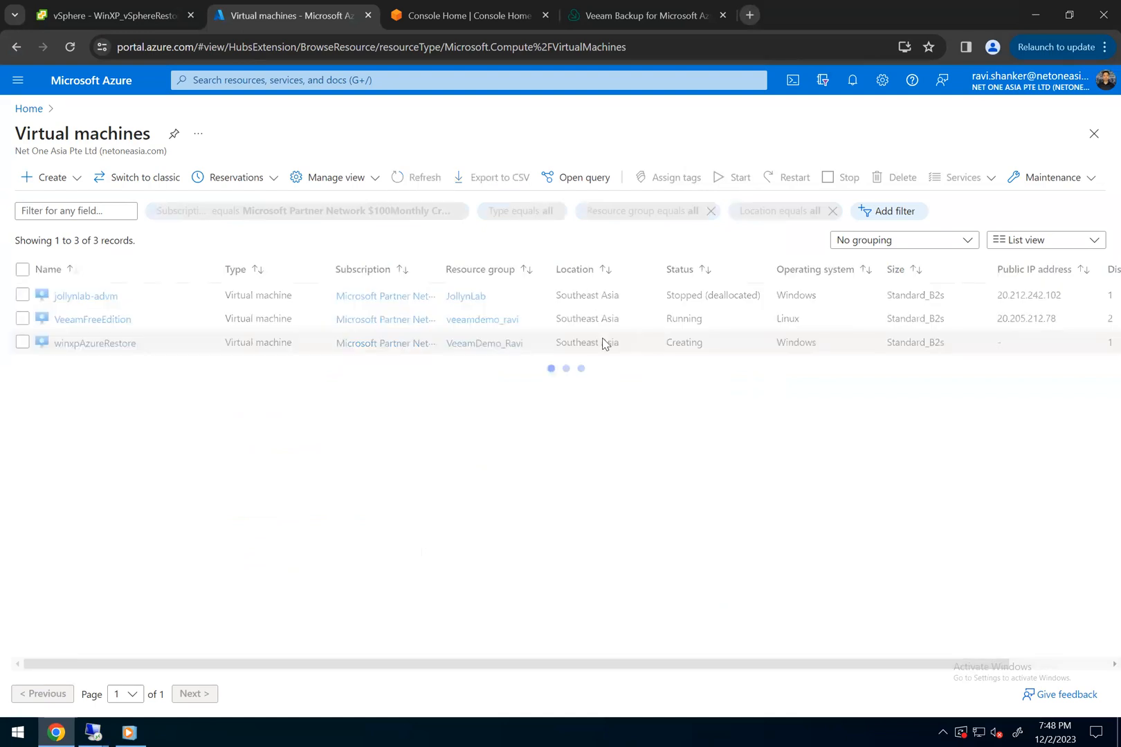
double_click(691, 344)
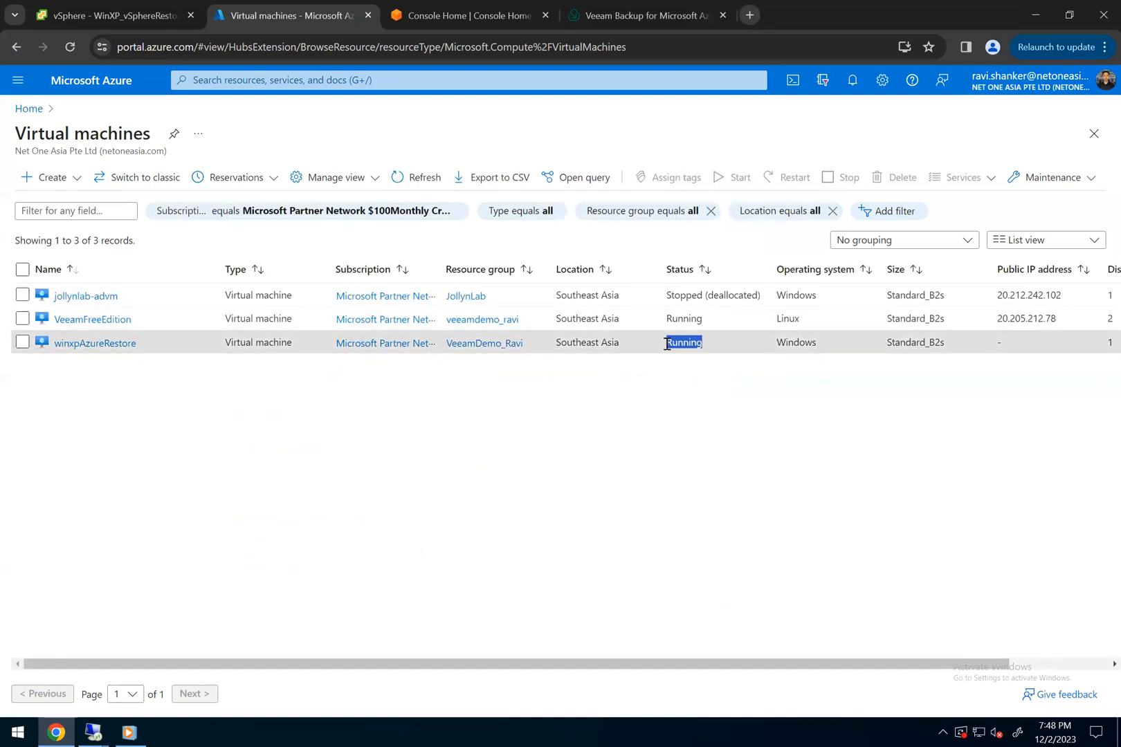
click(708, 450)
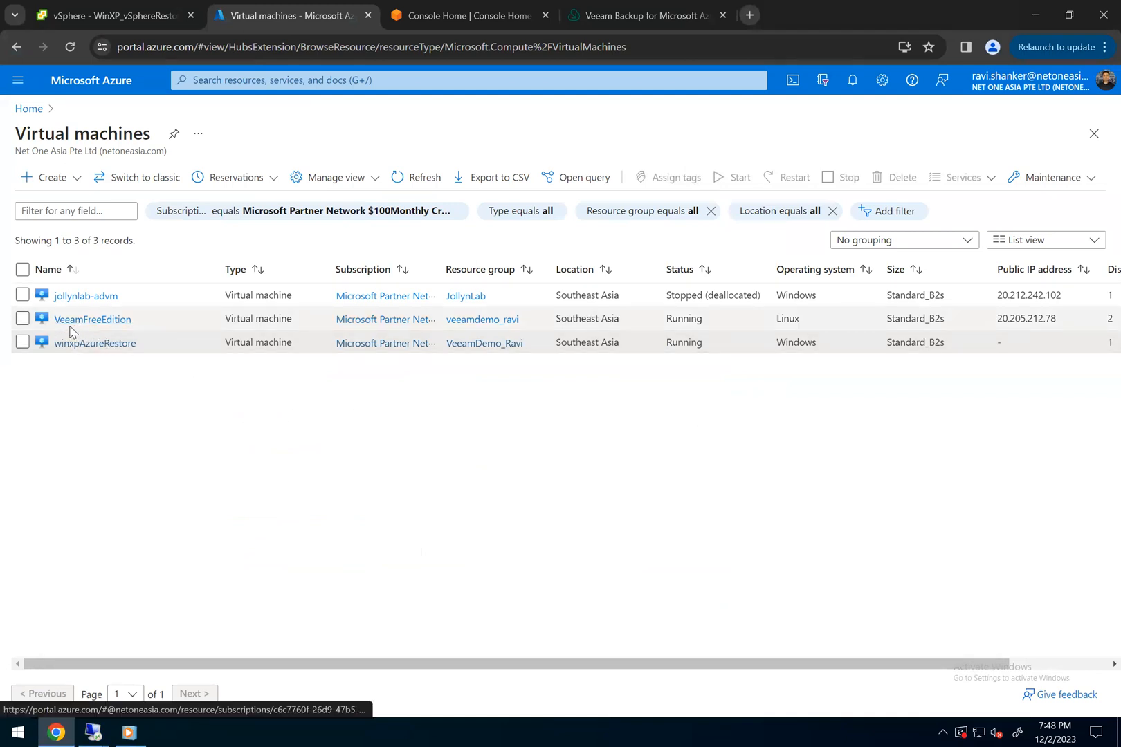
Search the Azure portal for "veeam backup for" and open the Veeam Backup for Microsoft Azure Free Edition marketplace page
click(251, 79)
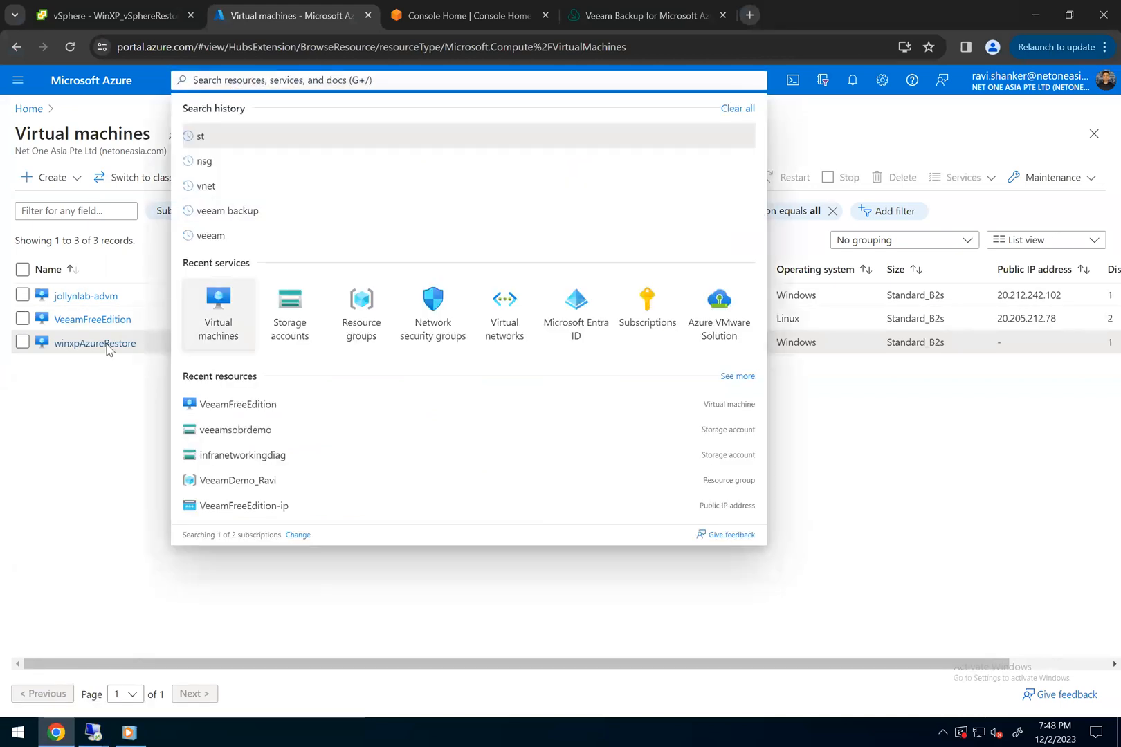
click(78, 417)
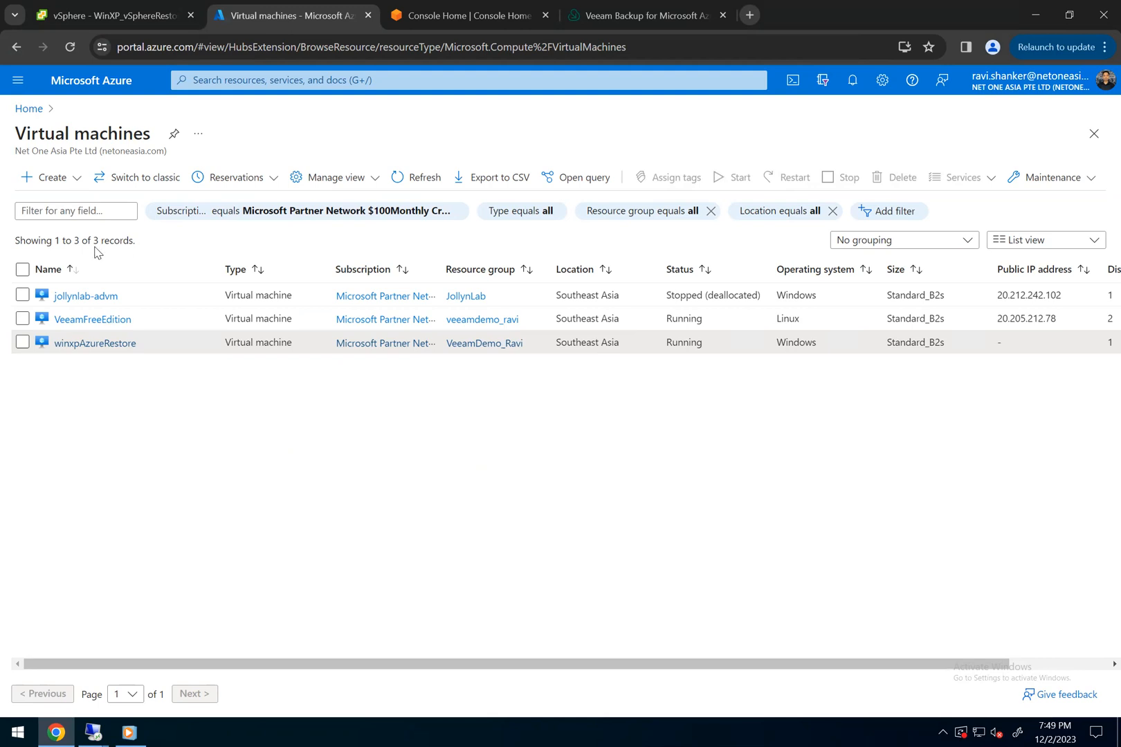
text(v)
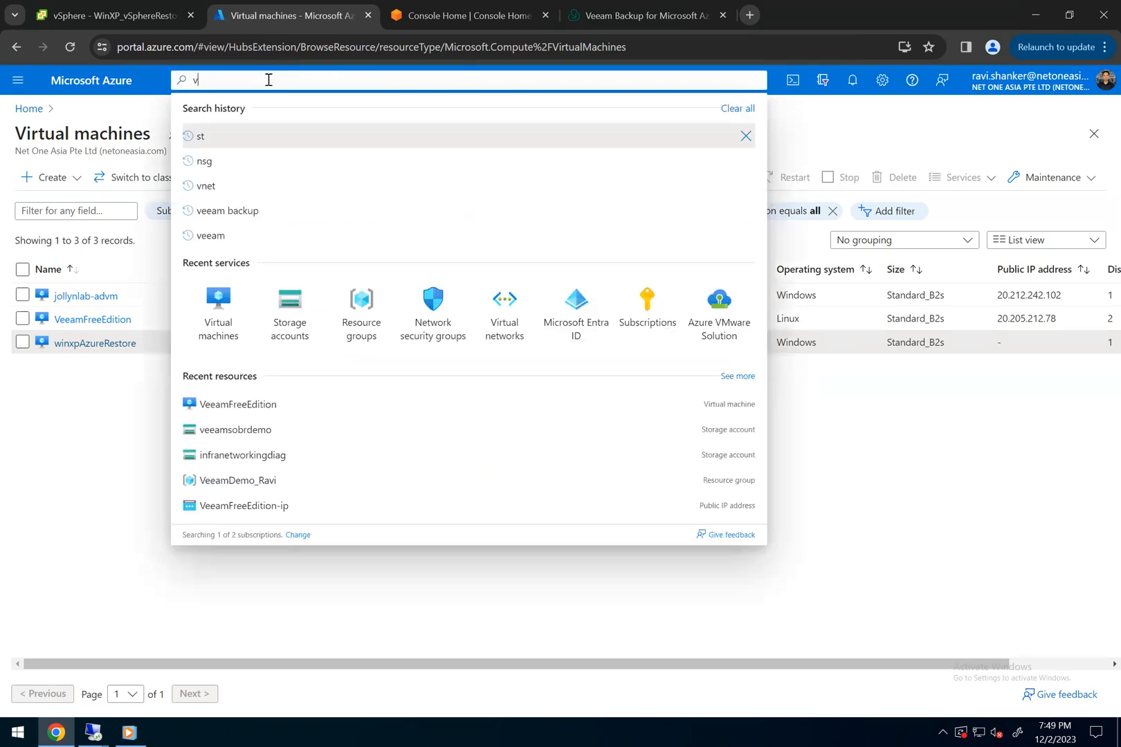
text(eeam b)
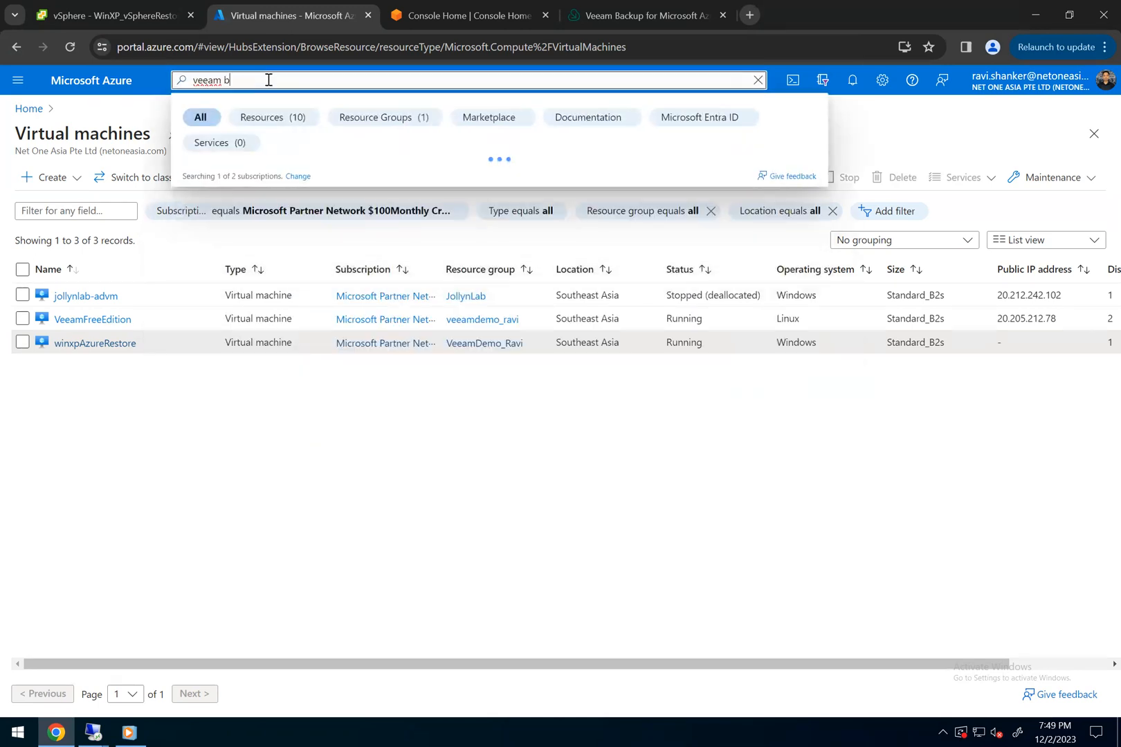
text(ackup fo)
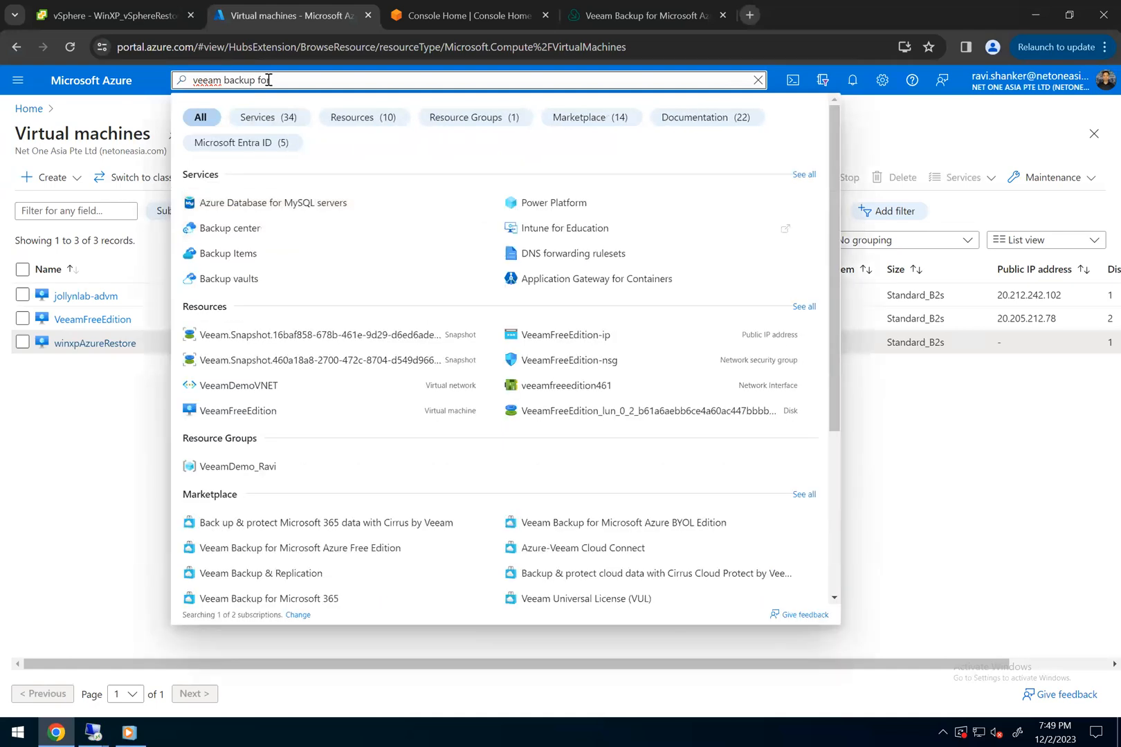
text(r)
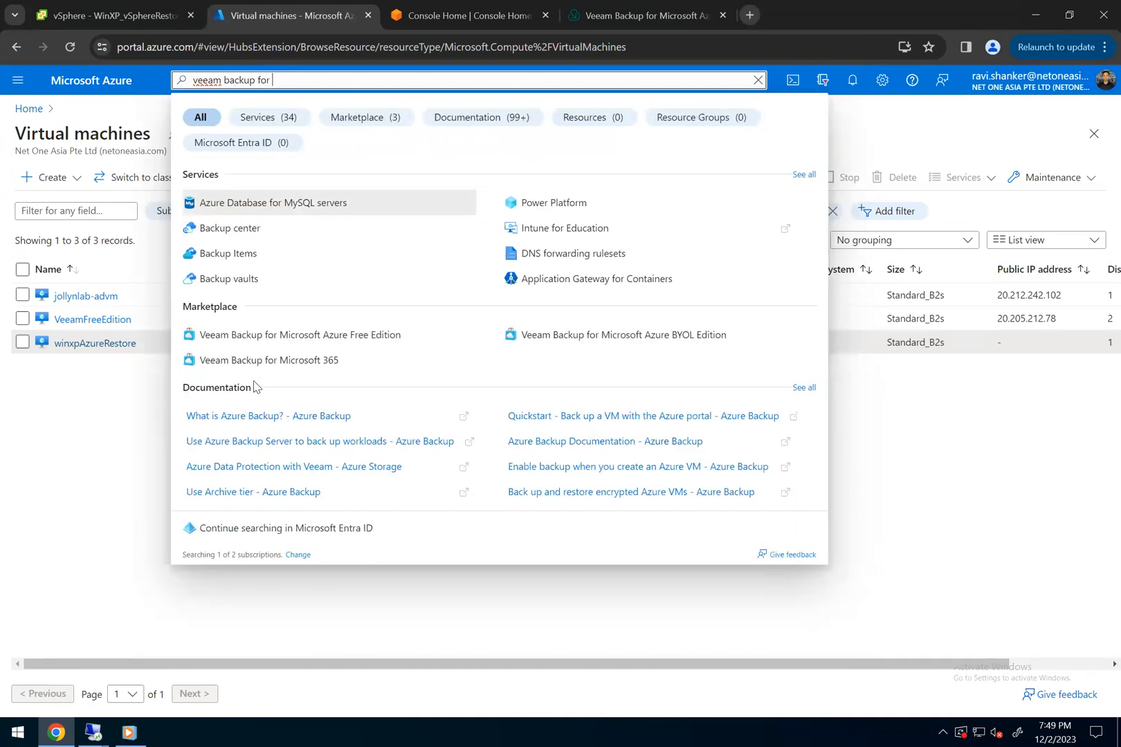
click(256, 334)
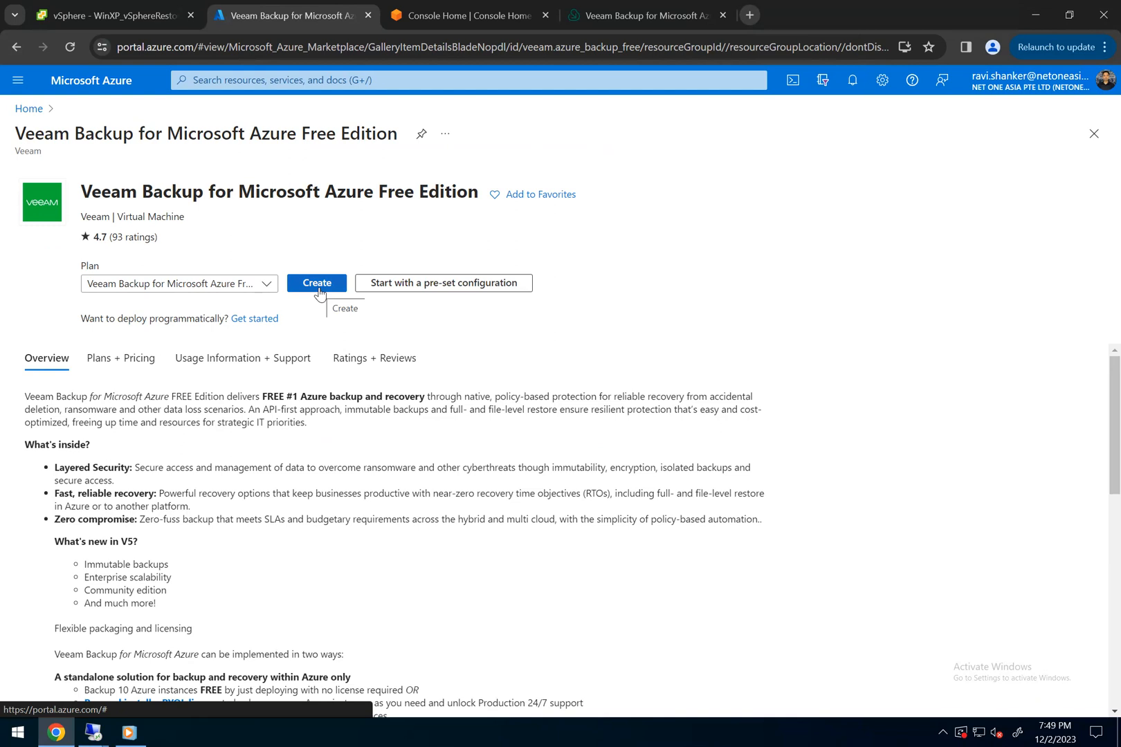
Return to the Azure virtual machines list and check the operating system and public IP address of VeeamFreeEdition
click(29, 108)
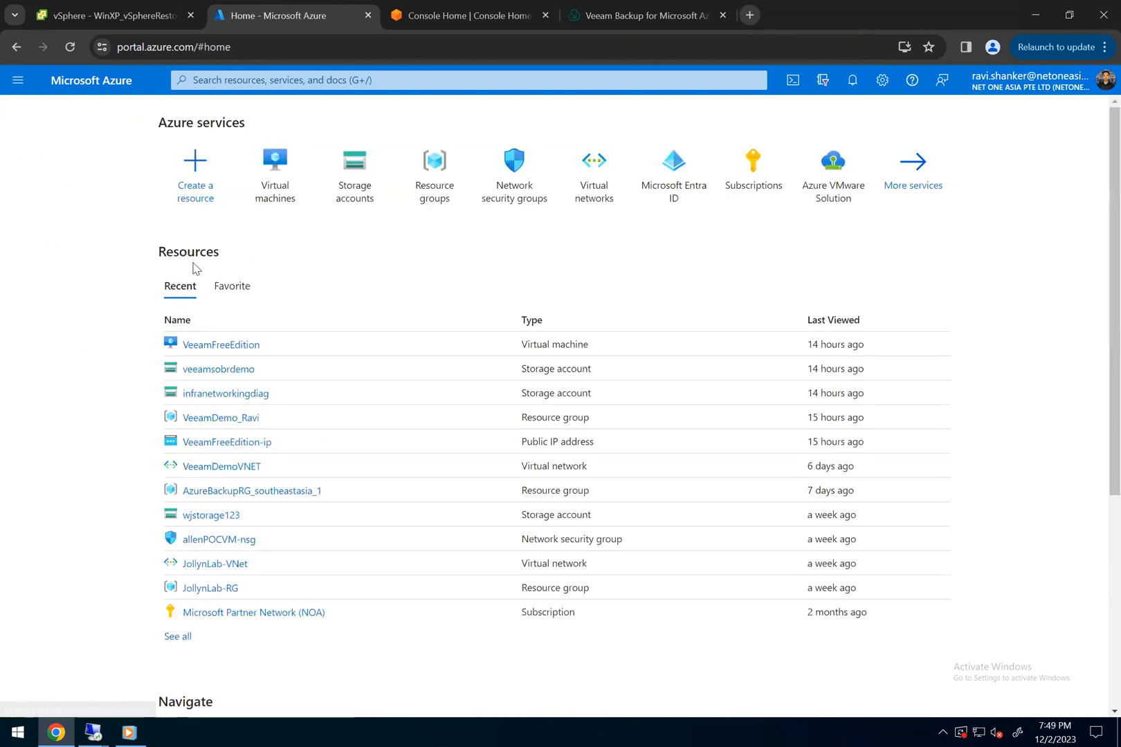
click(257, 197)
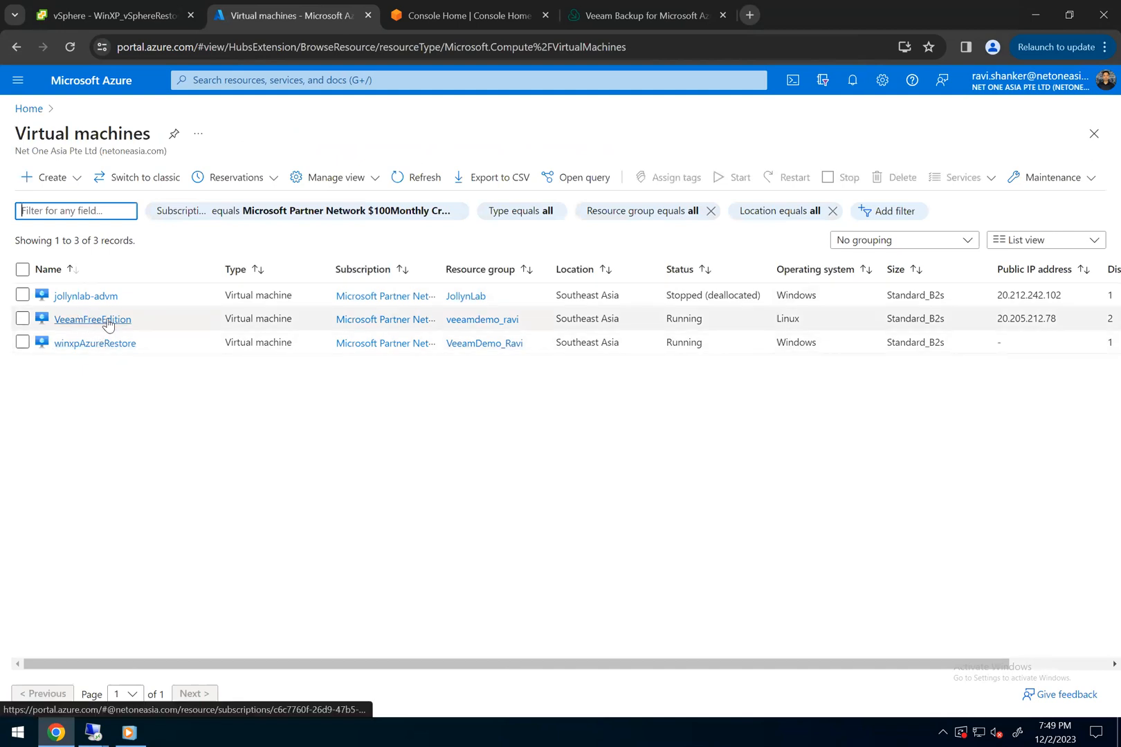
drag(780, 318, 808, 325)
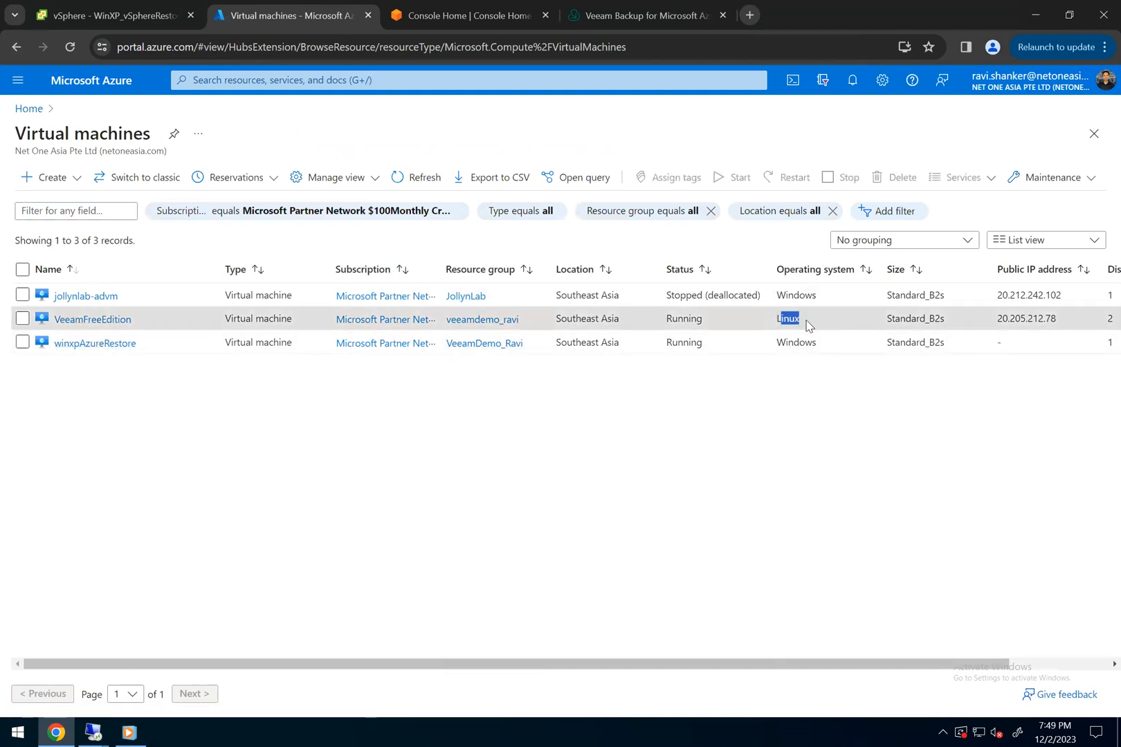
drag(133, 321, 53, 333)
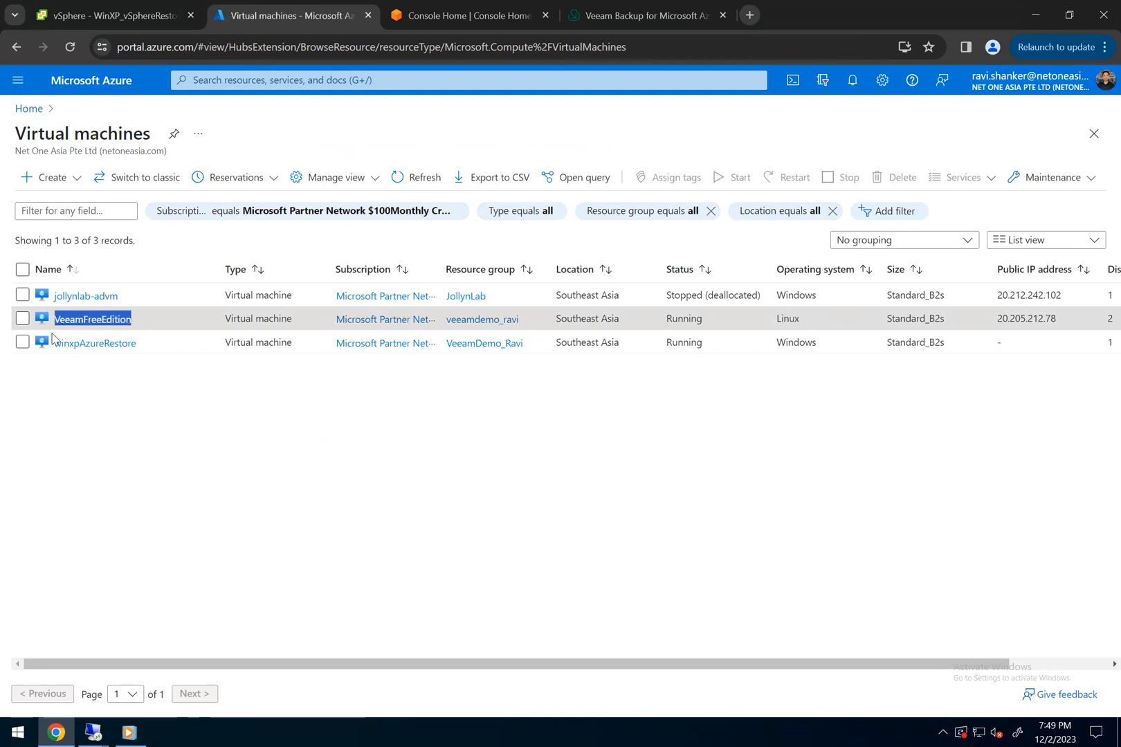
click(153, 490)
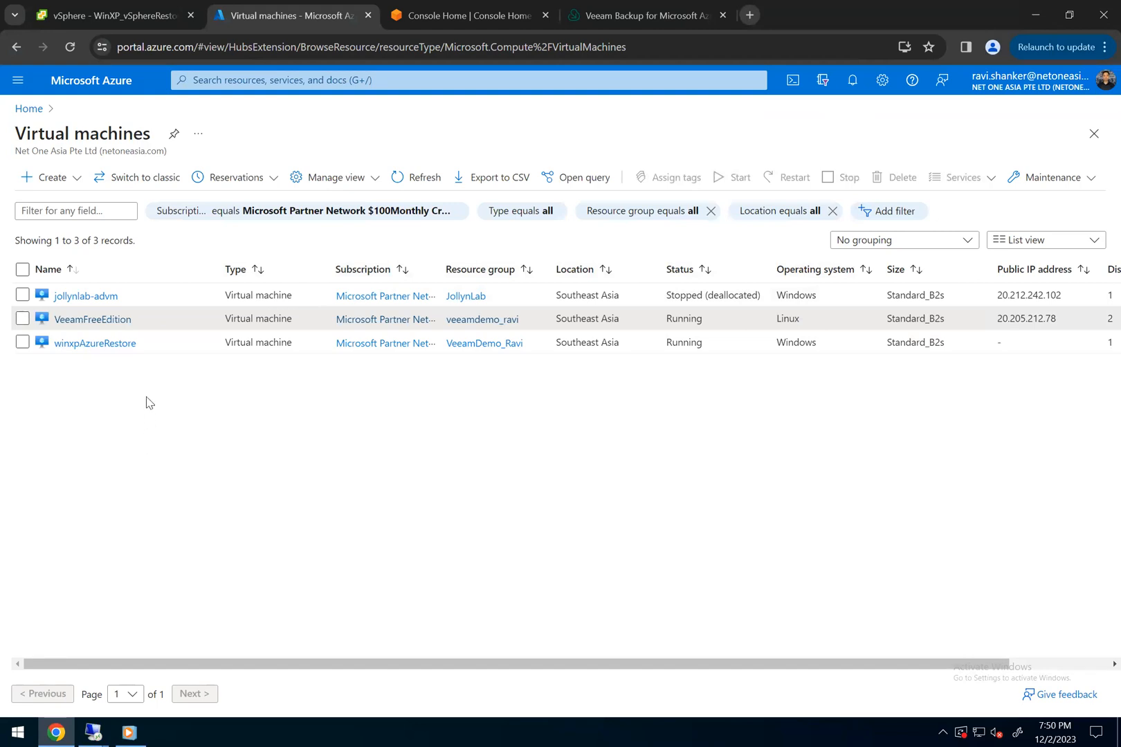
drag(131, 321, 64, 326)
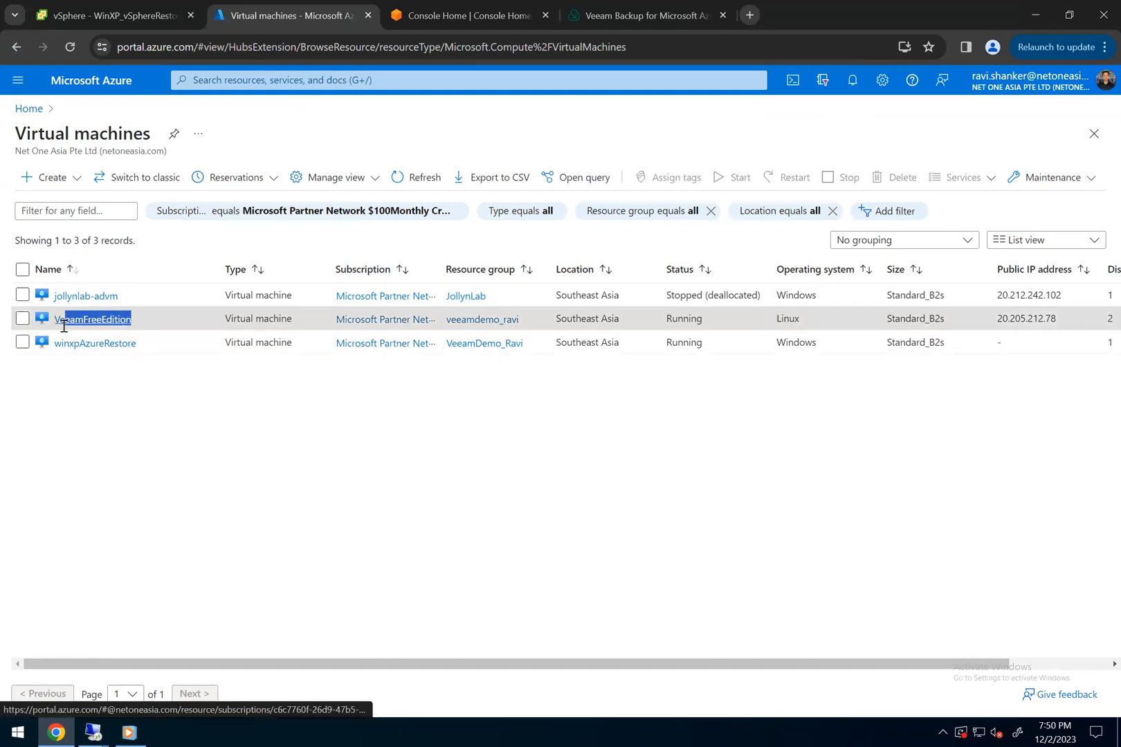
drag(997, 317, 1053, 315)
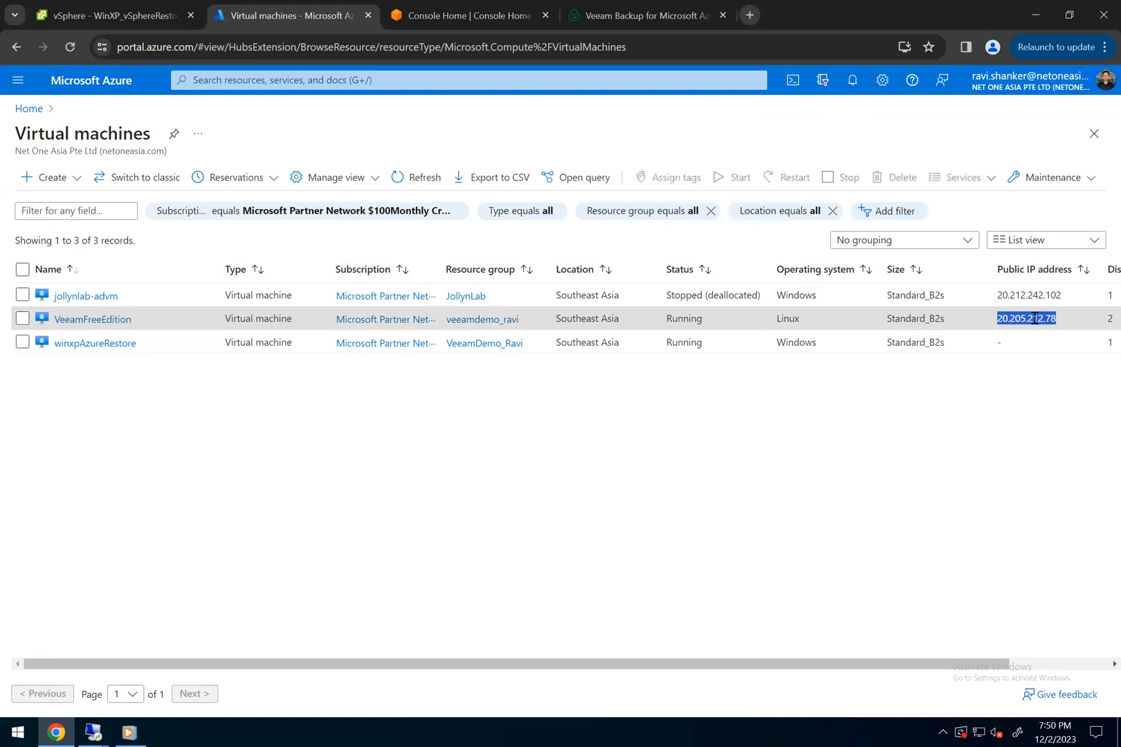
Switch to the Veeam Backup for Microsoft Azure web console, check its IP address, and reload the overview
click(642, 8)
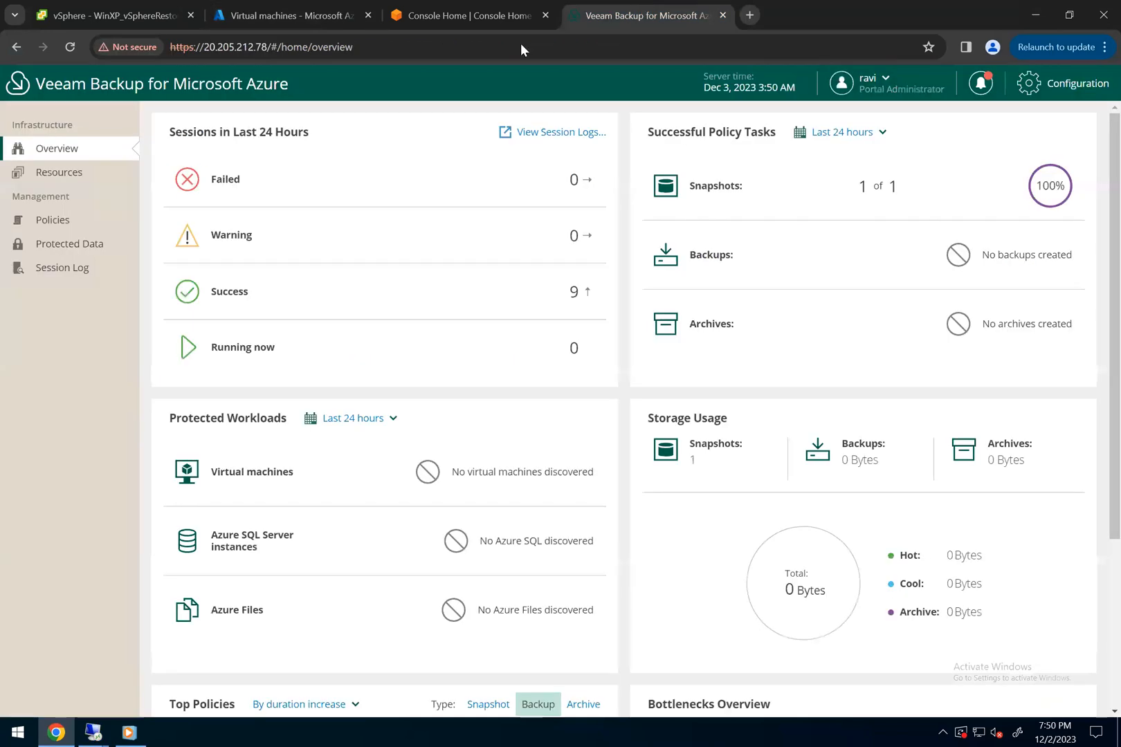
double_click(247, 46)
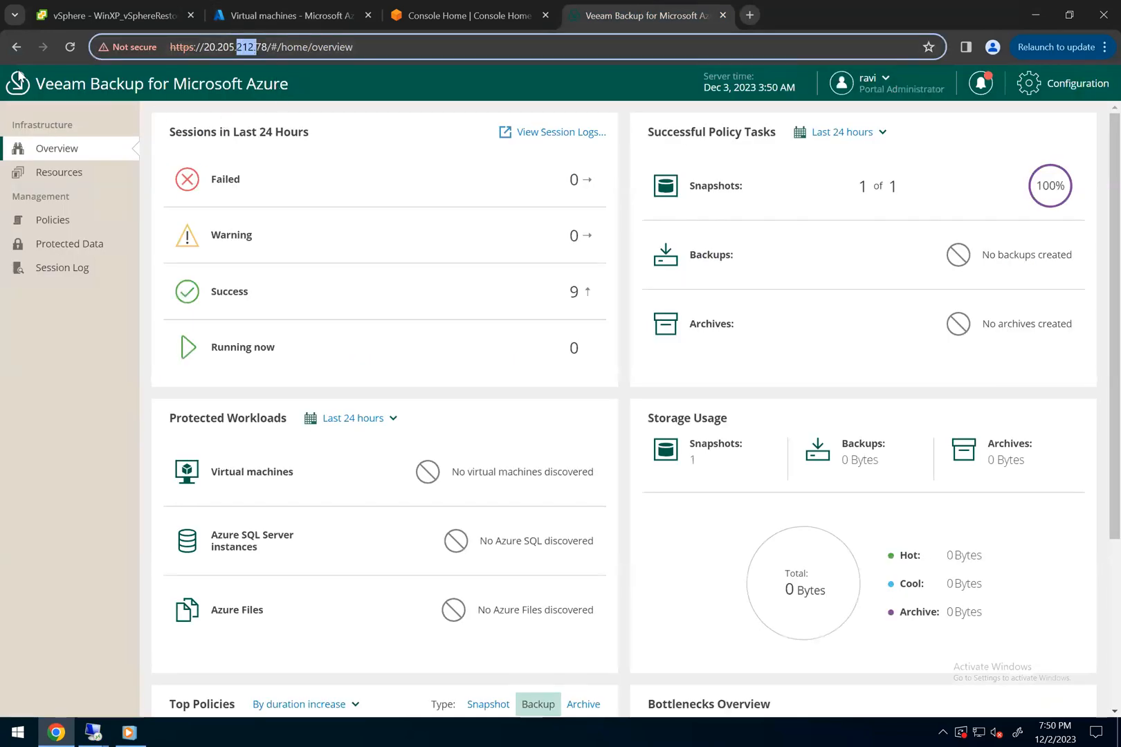
click(70, 47)
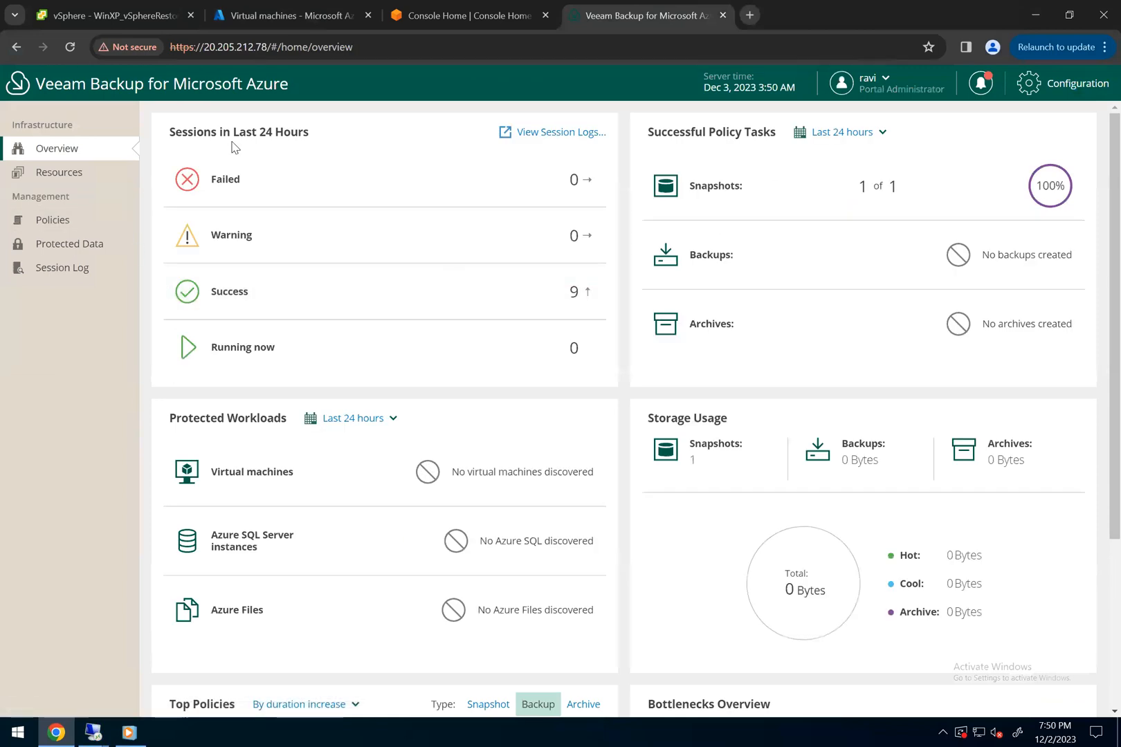
View the backup policies for virtual machines, Azure SQL and Azure Files, ending on the virtual machine policies
click(32, 220)
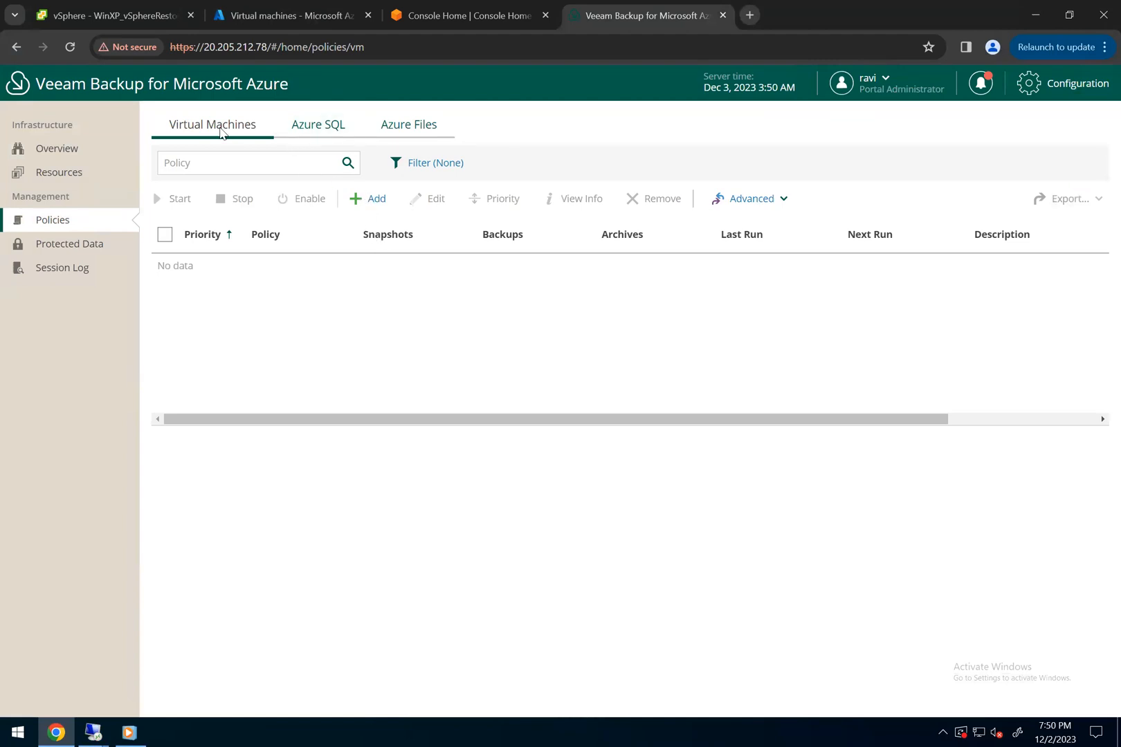
click(301, 129)
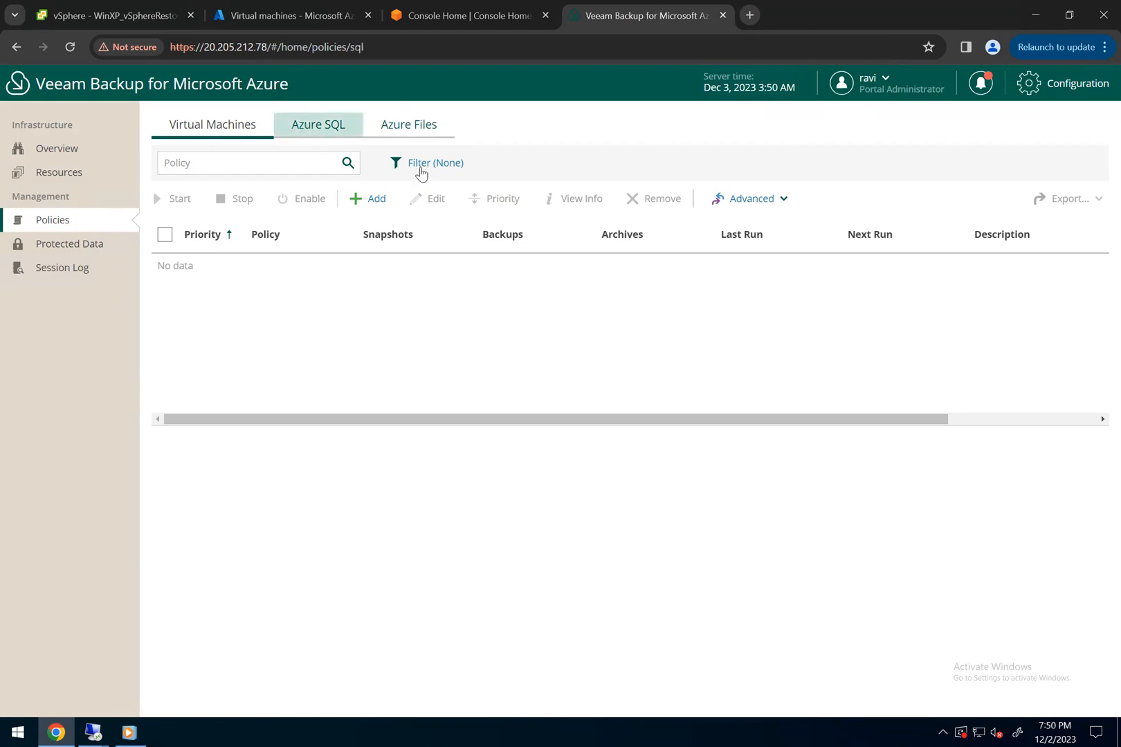
click(409, 135)
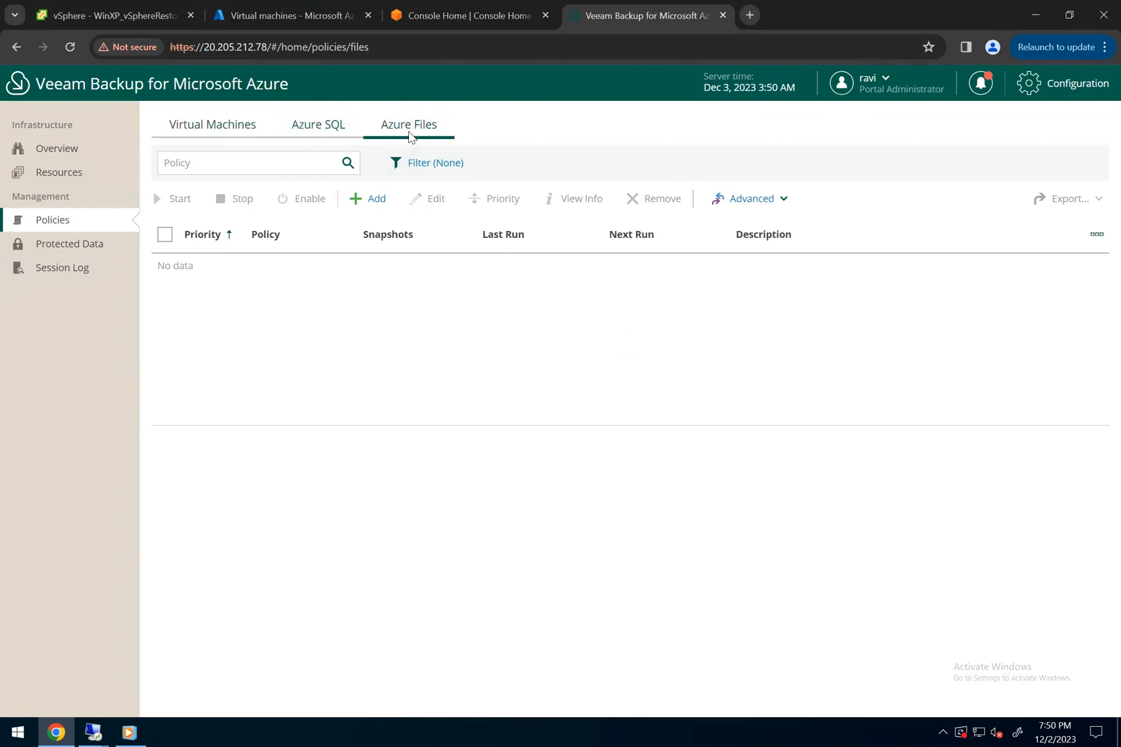
click(244, 130)
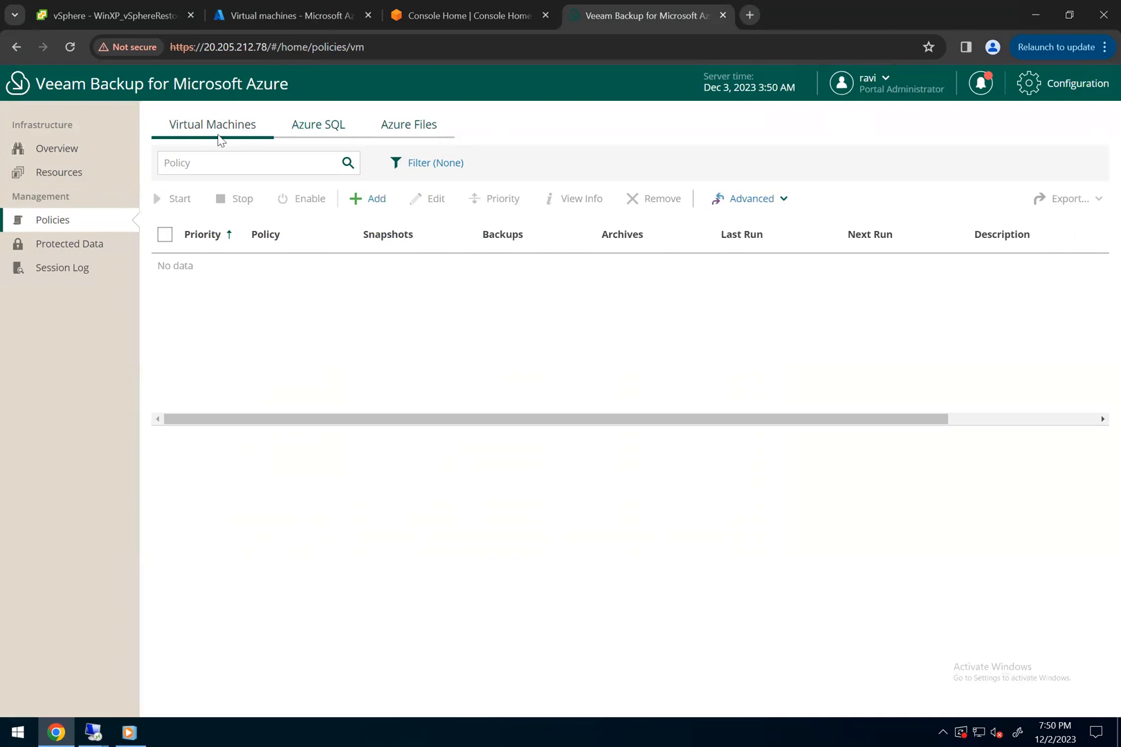
Start a new virtual machine backup policy named WinXPBackupAzureRestored, keeping the default description
click(374, 201)
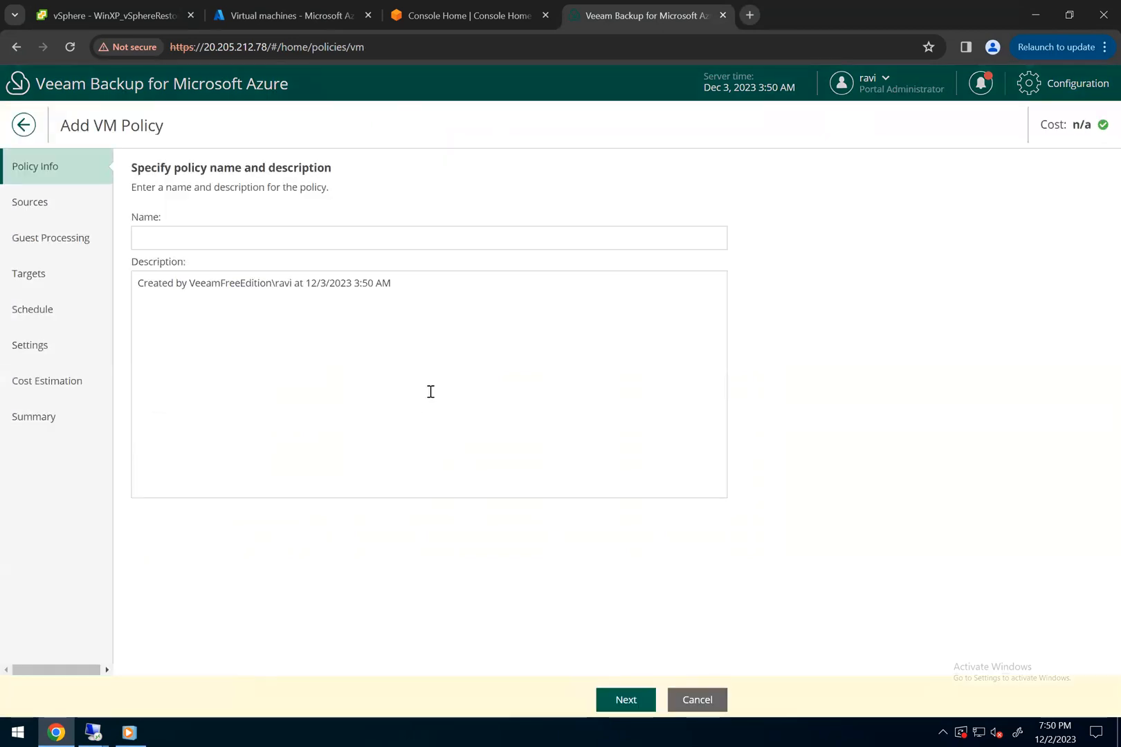
click(233, 237)
text(WinXPBackupAzureRestored)
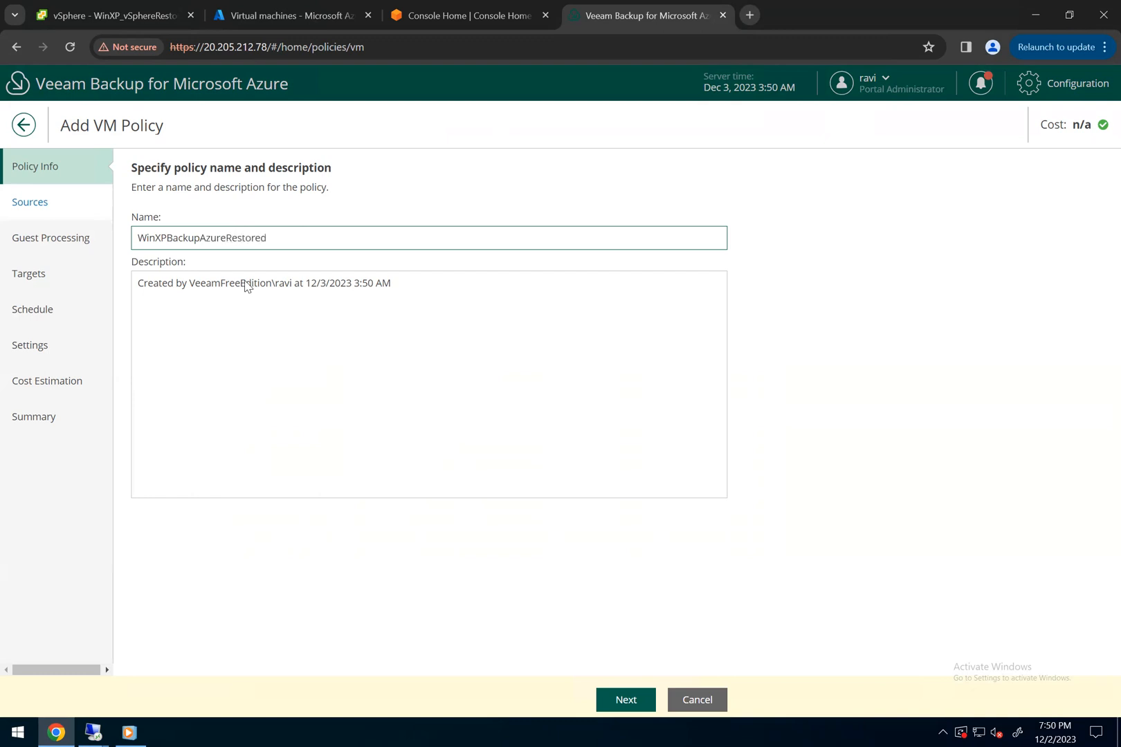
click(646, 704)
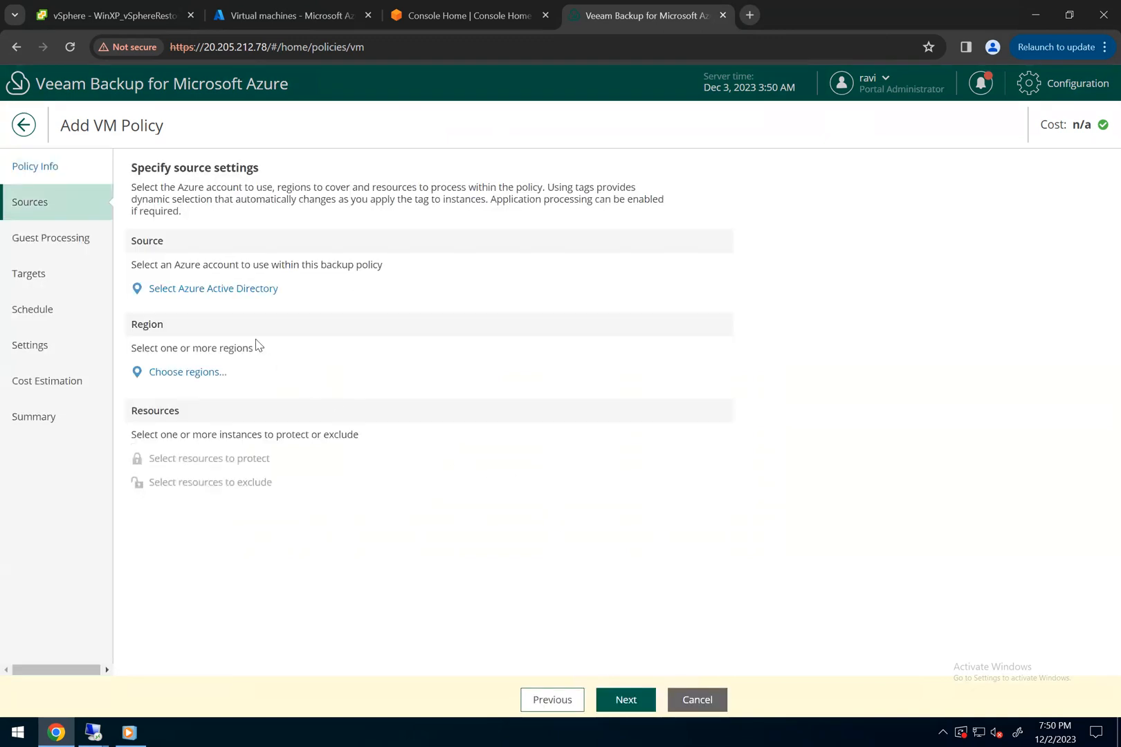
Set the policy's source to the Net One Asia Pte Ltd directory with the AzureDemo account and add the Southeast Asia region
click(252, 291)
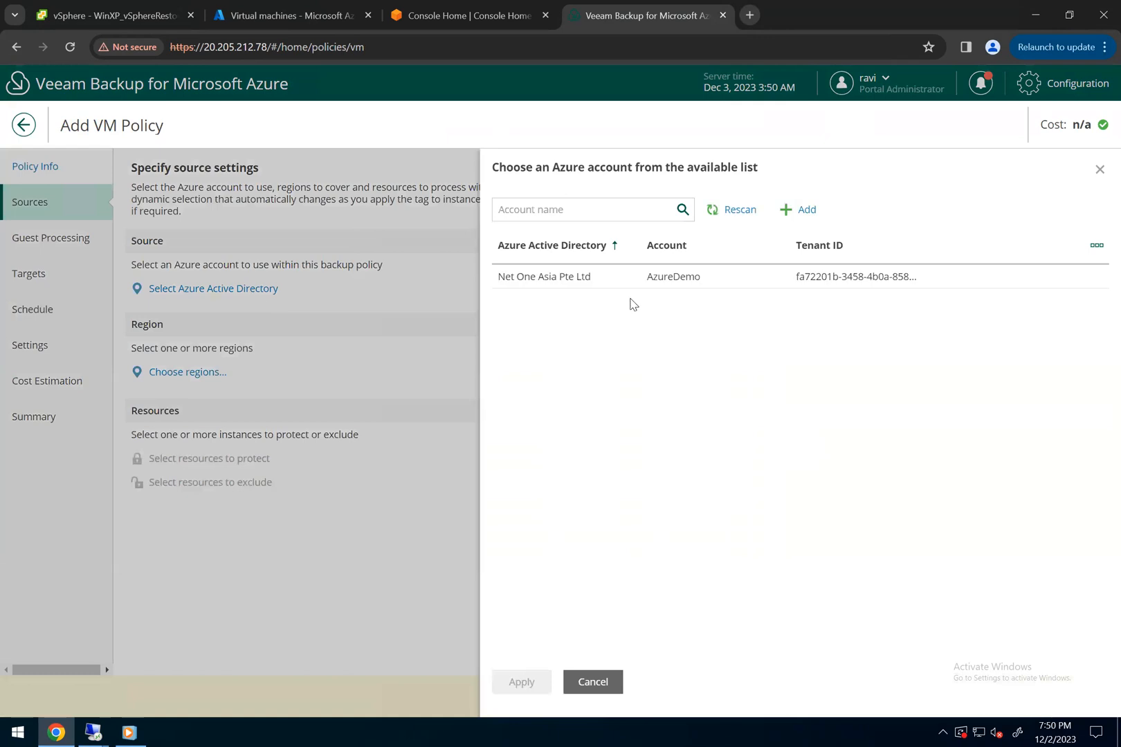
click(631, 286)
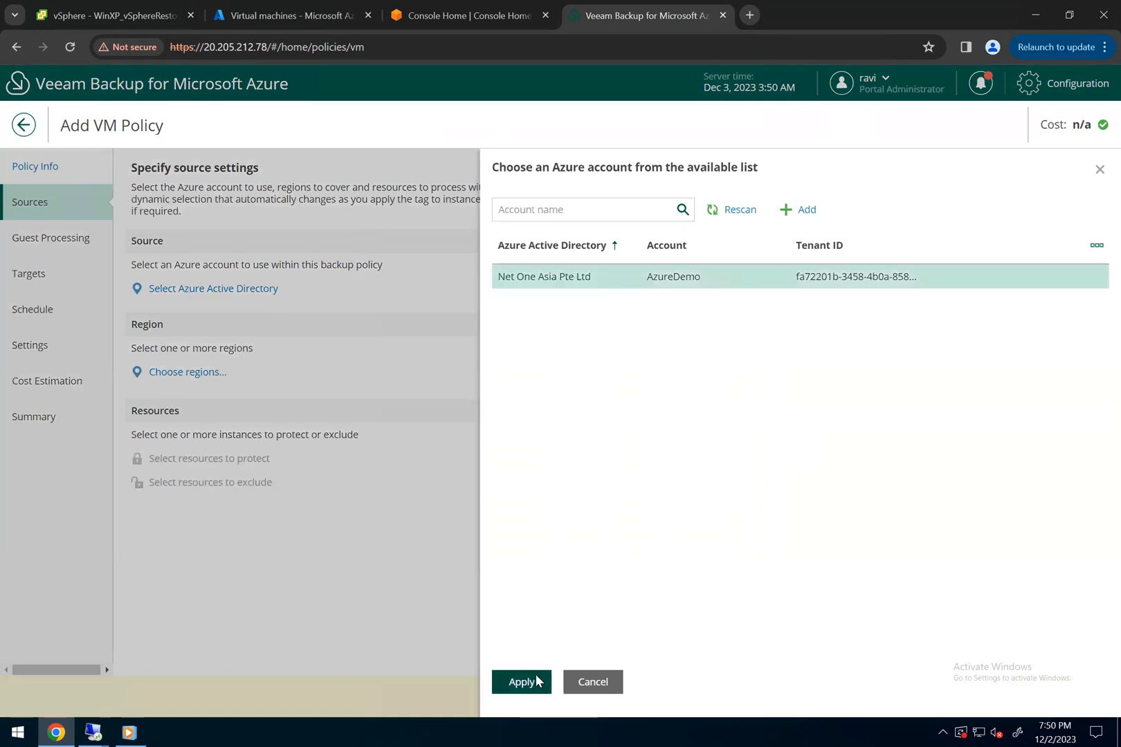
click(522, 681)
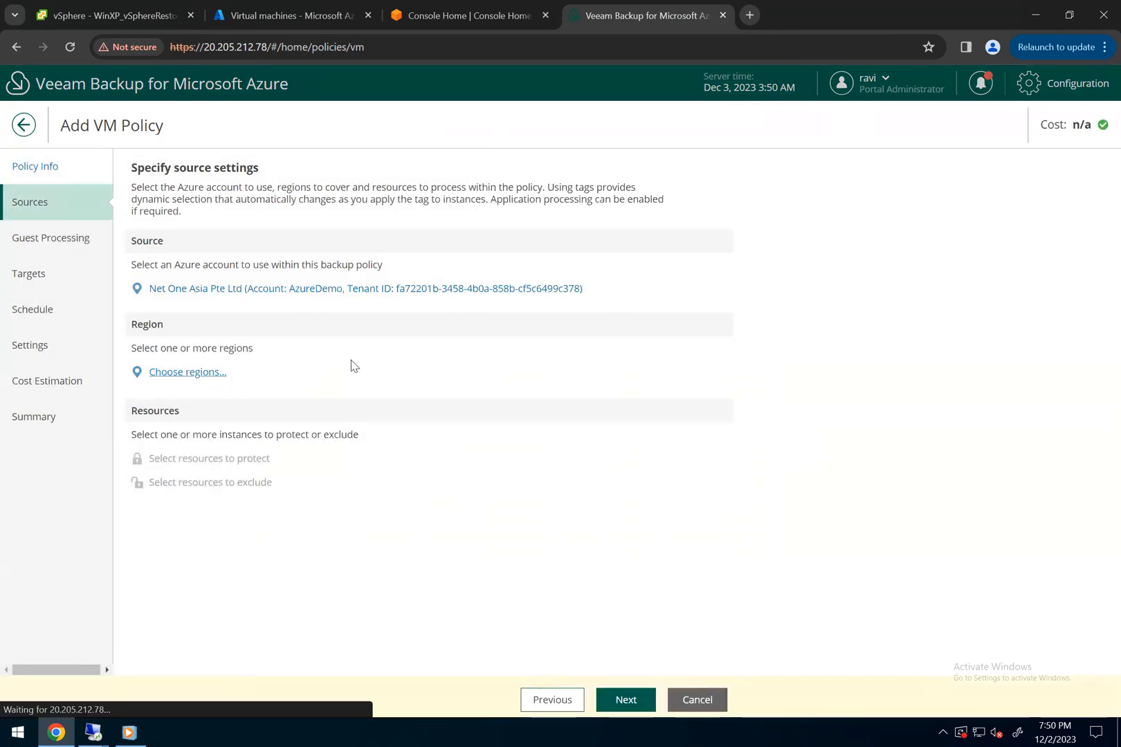
scroll(554, 512, down, 3)
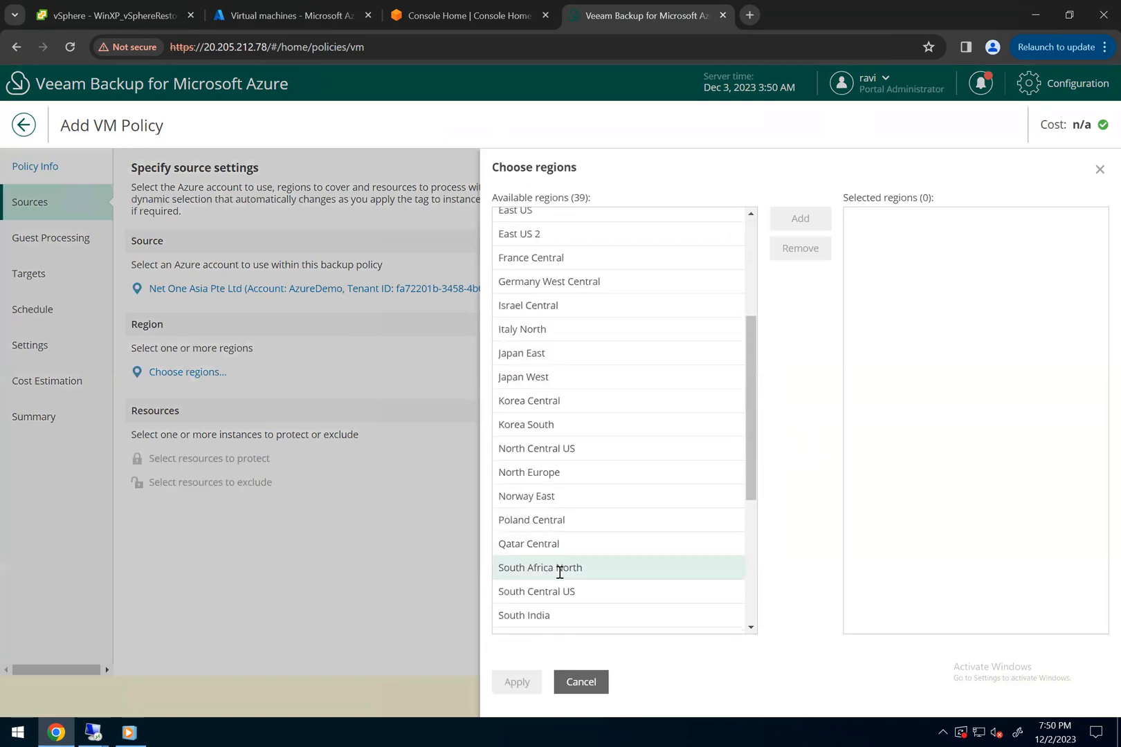
scroll(559, 572, down, 2)
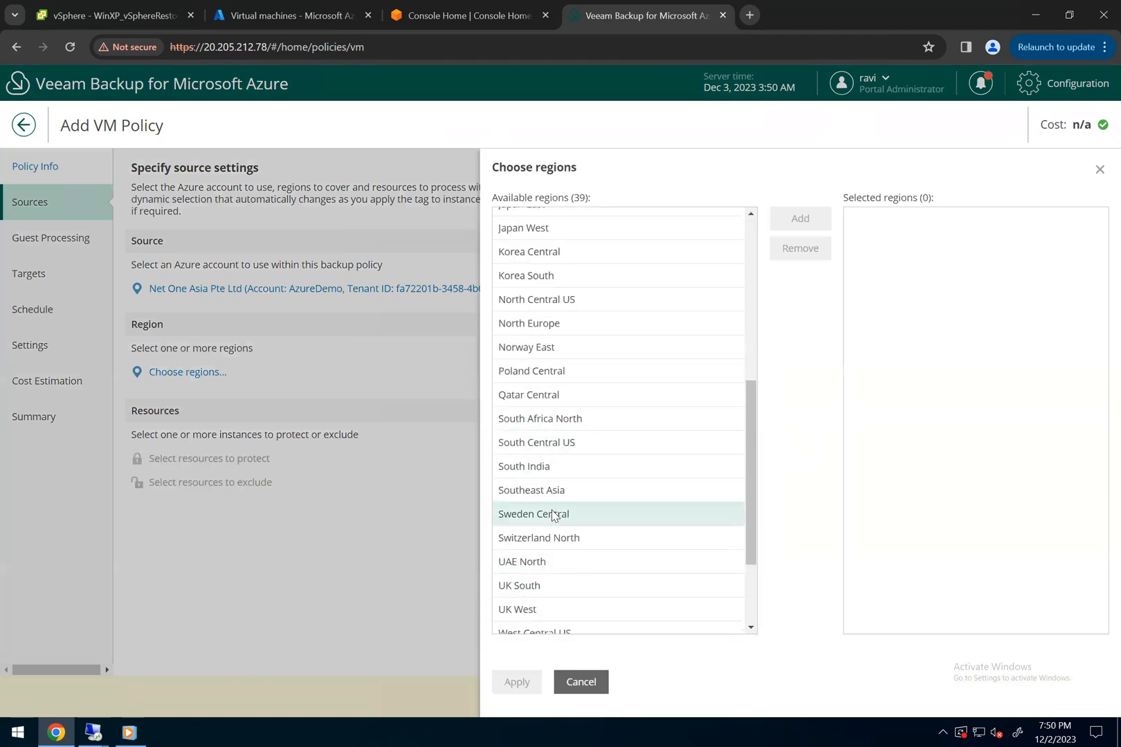
scroll(554, 515, down, 2)
click(547, 359)
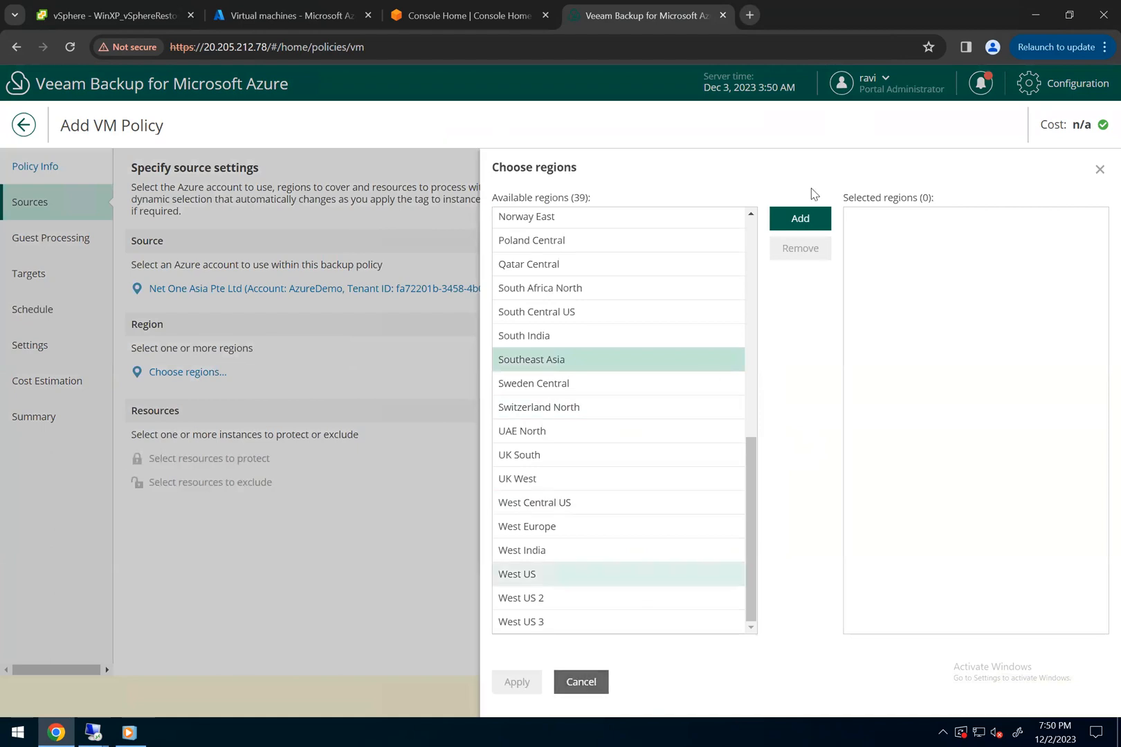
click(800, 219)
click(524, 681)
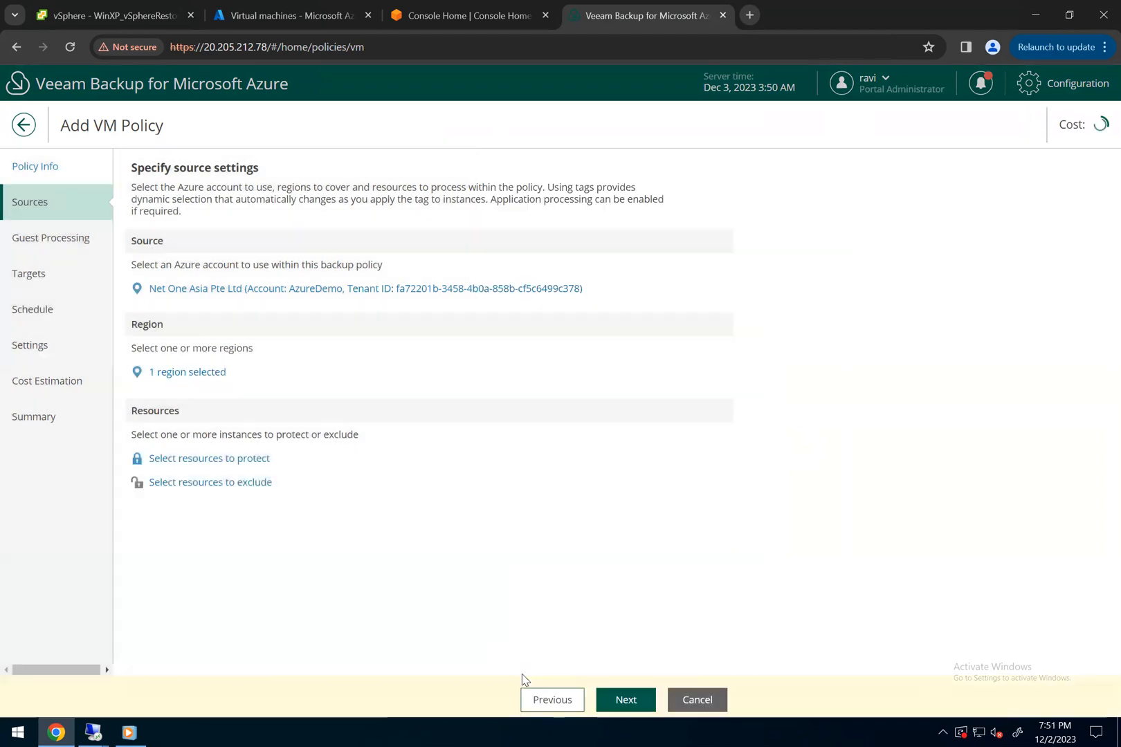
Add the winxpAzureRestore virtual machine from the global list as the policy's protected resource and accept the source settings
click(211, 459)
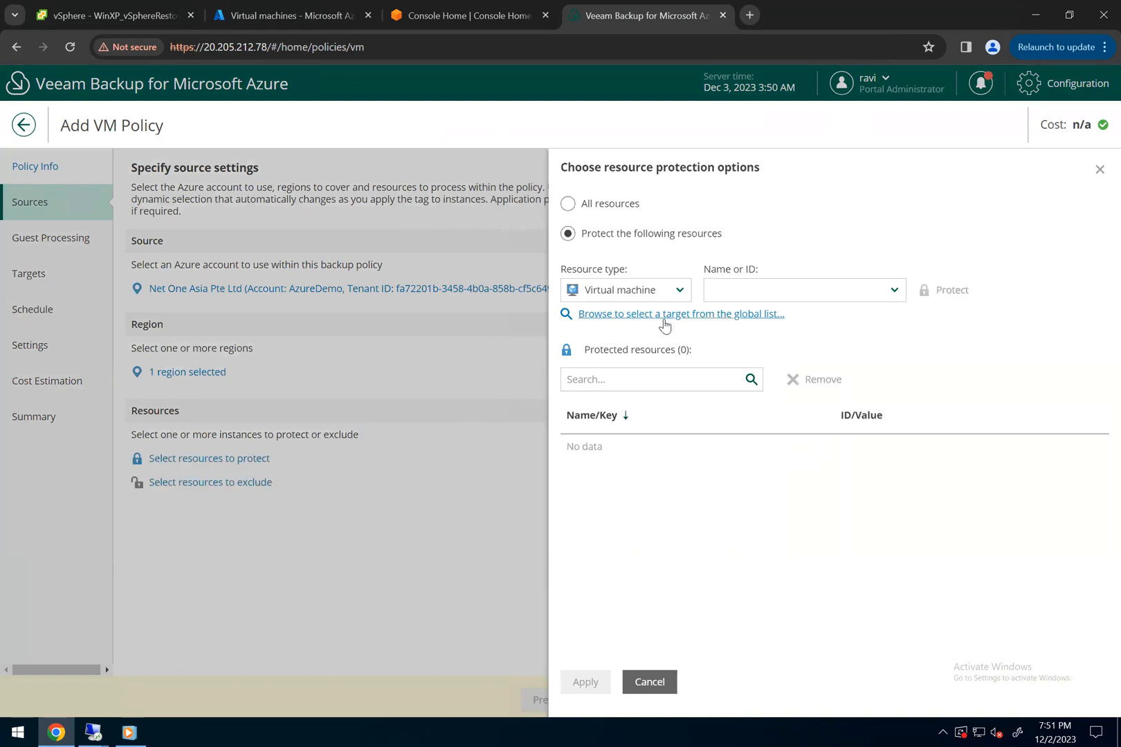
click(664, 317)
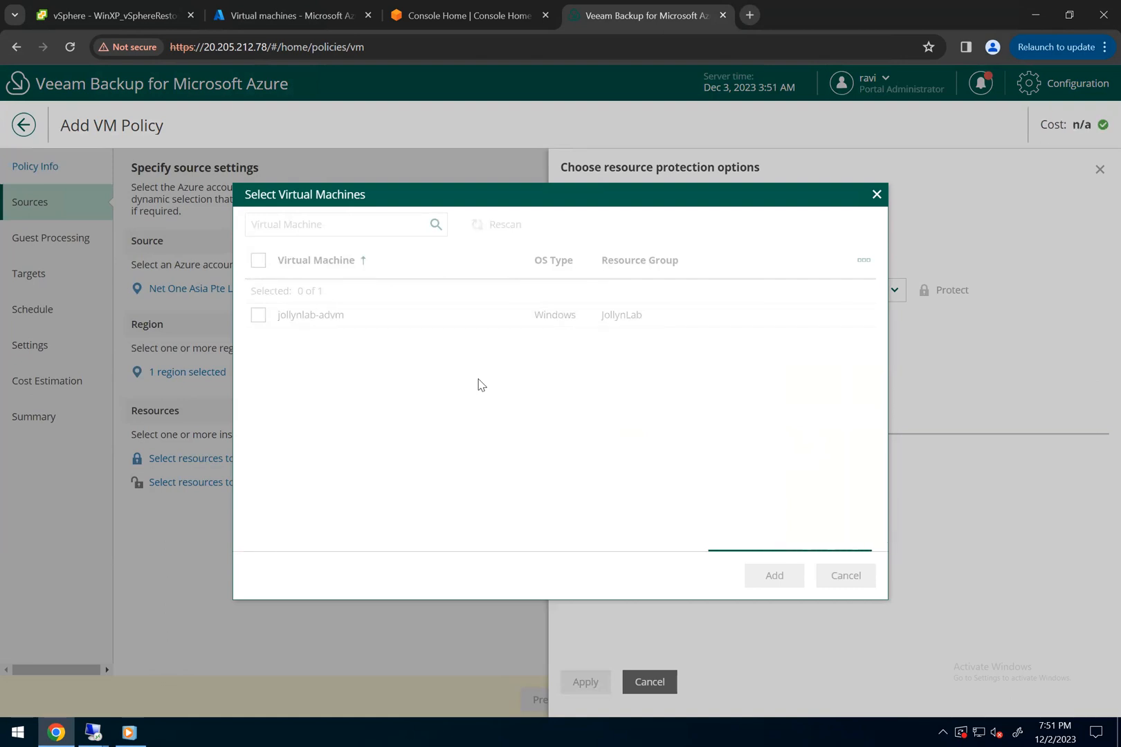
click(258, 339)
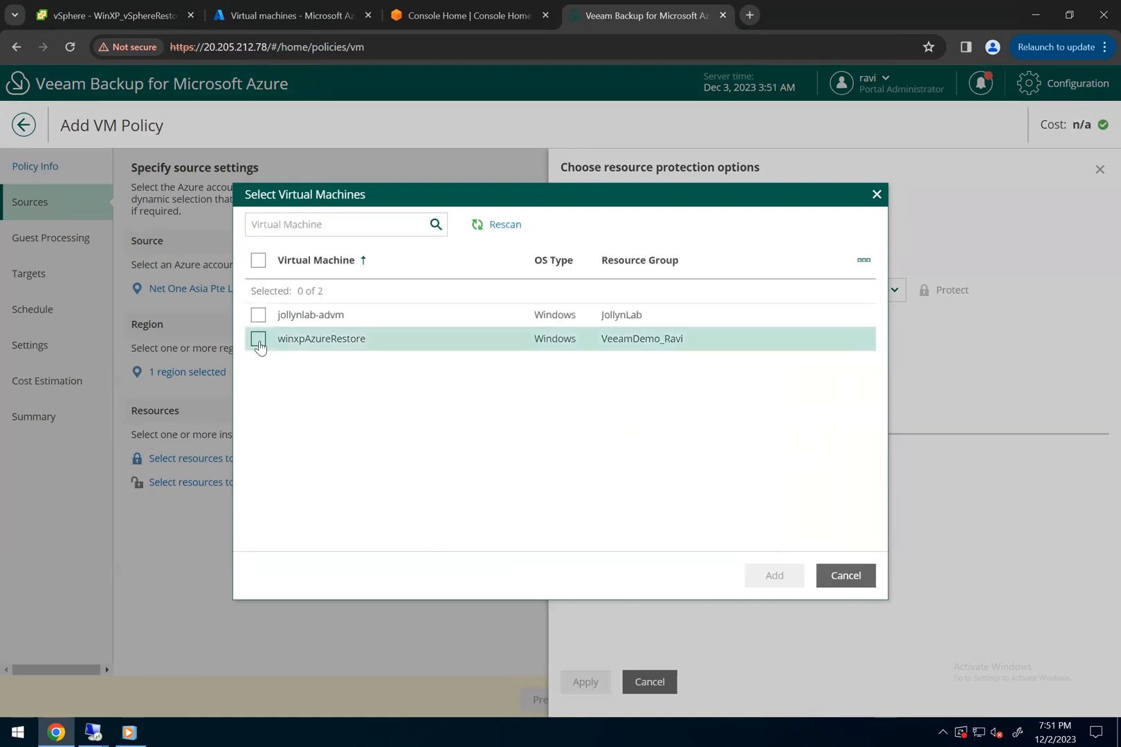
click(774, 576)
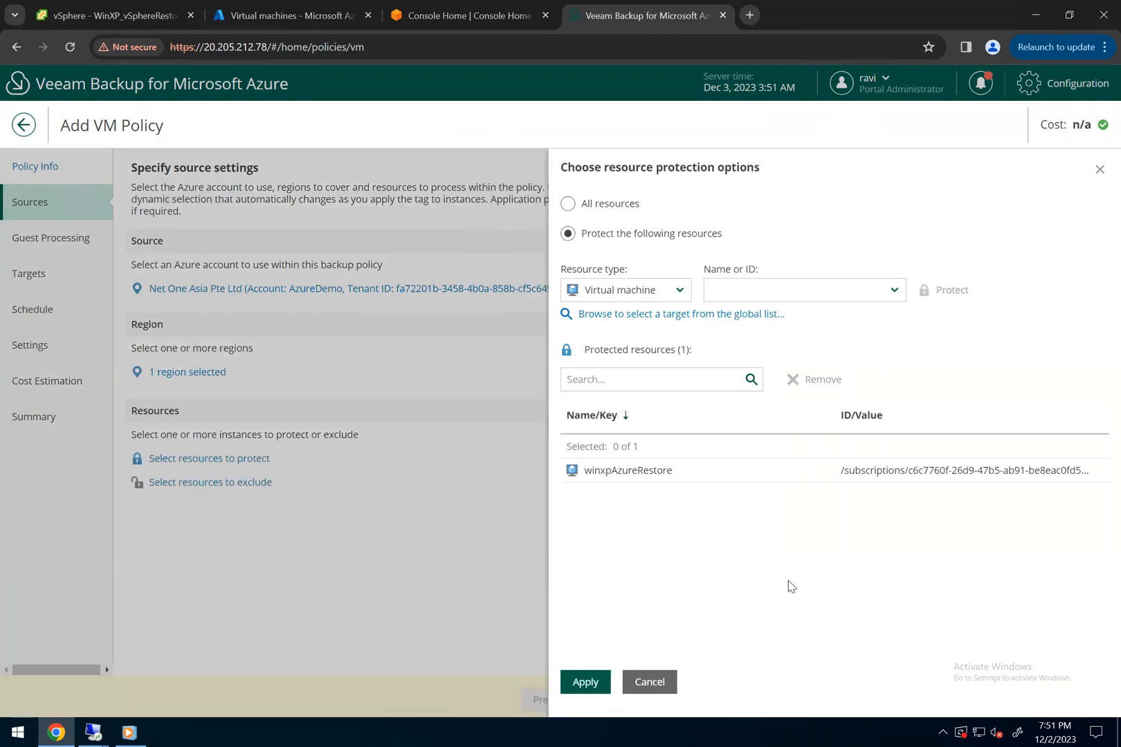
click(591, 676)
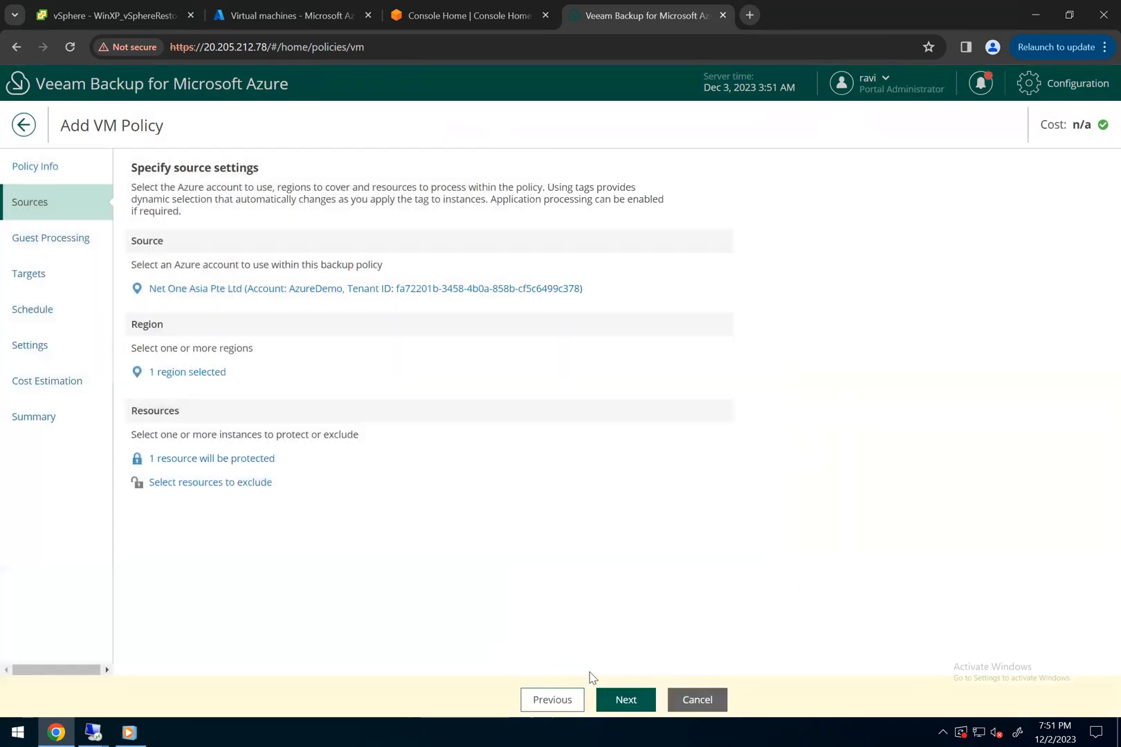
click(625, 699)
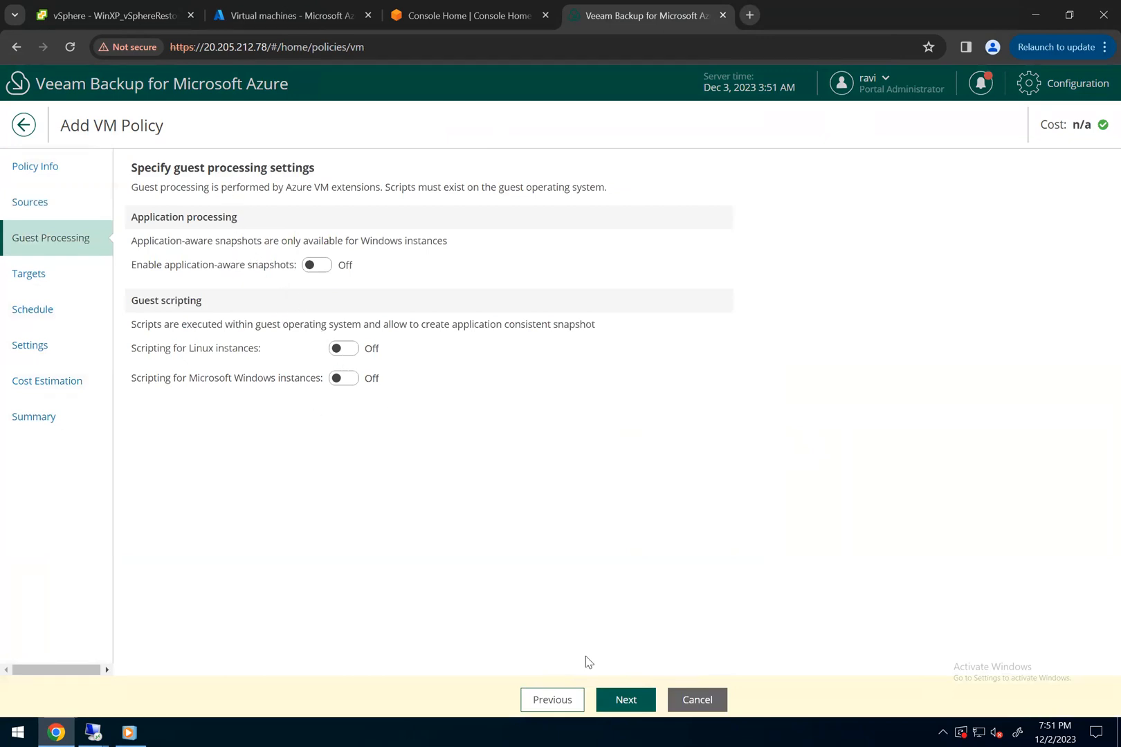
Keep the default guest processing and target settings, and leave all retention schedules off so the policy is run manually
click(626, 700)
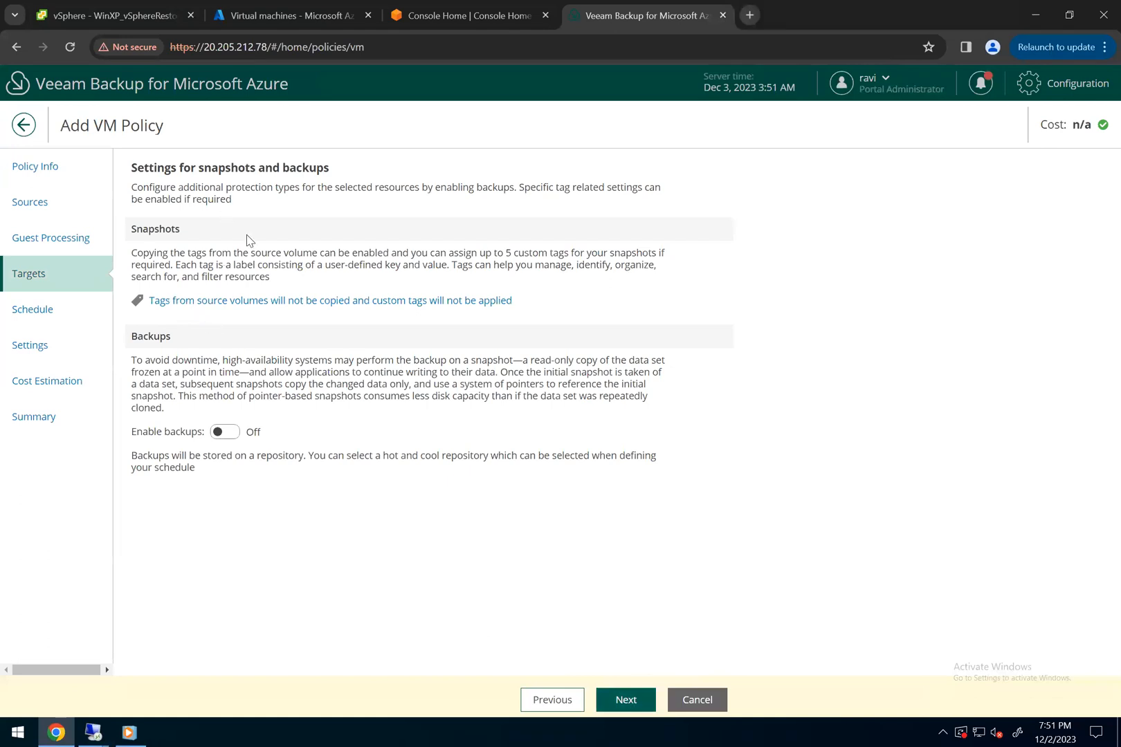
click(627, 699)
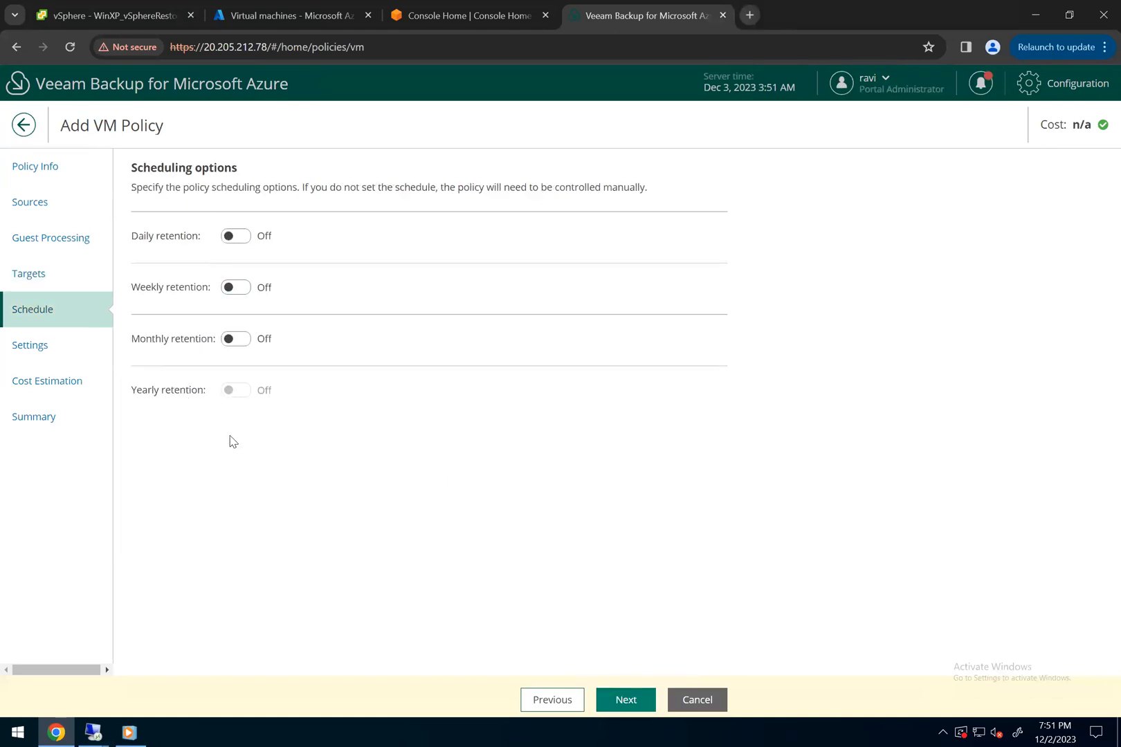
click(235, 238)
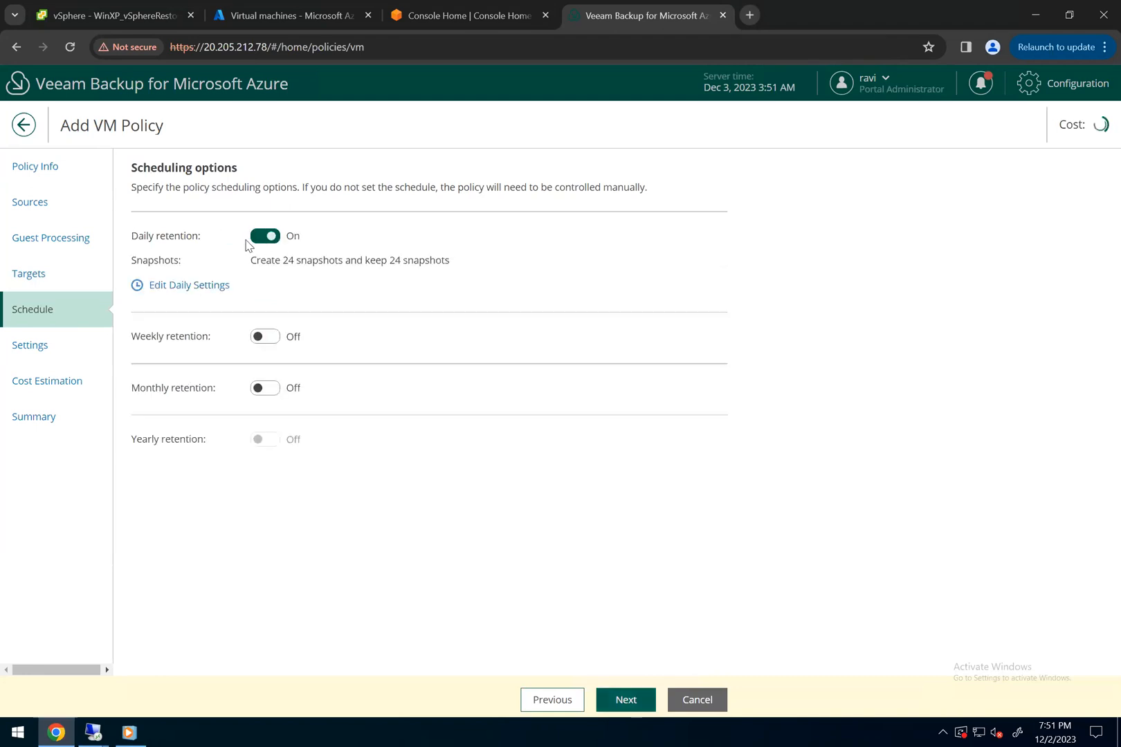
click(265, 237)
click(627, 700)
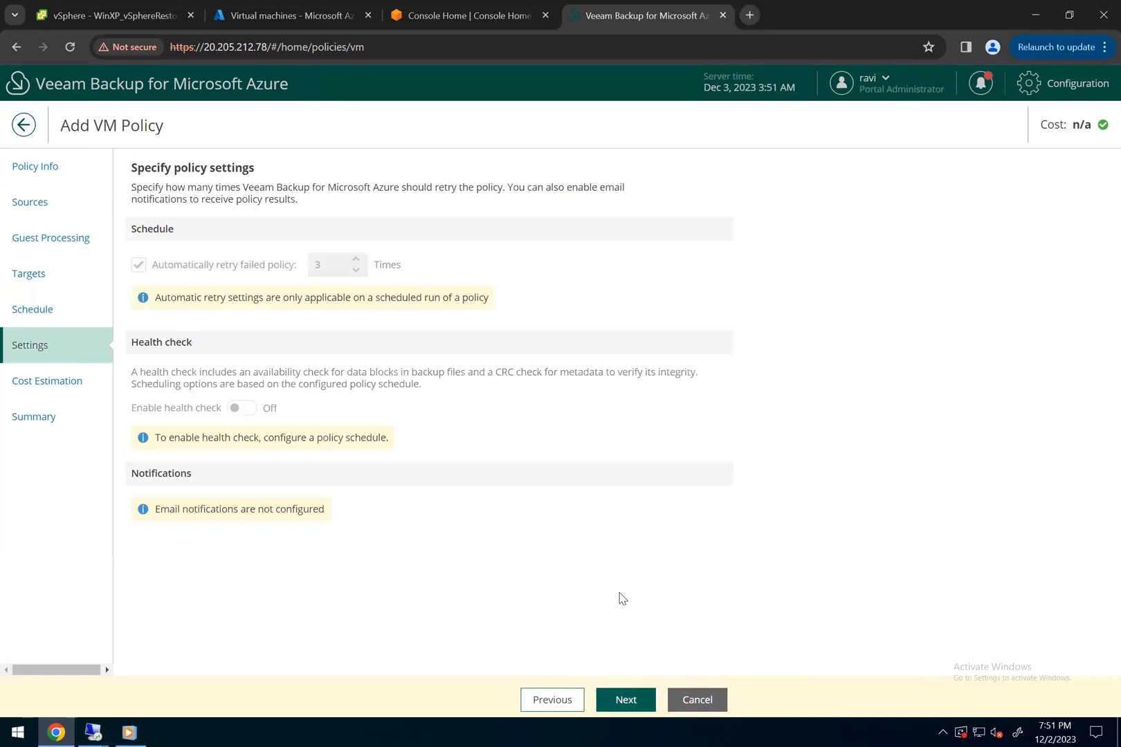
Accept the default policy settings and cost estimation, review the summary, and finish creating the policy
click(627, 700)
click(628, 704)
scroll(429, 505, down, 1)
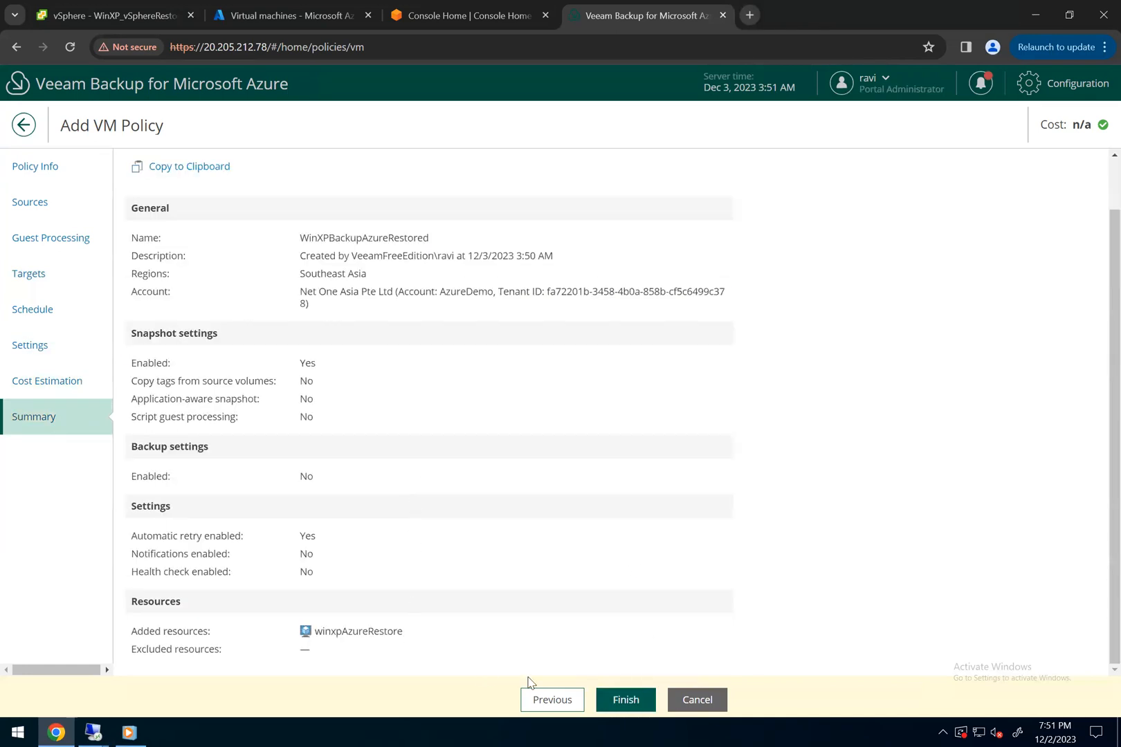
click(627, 699)
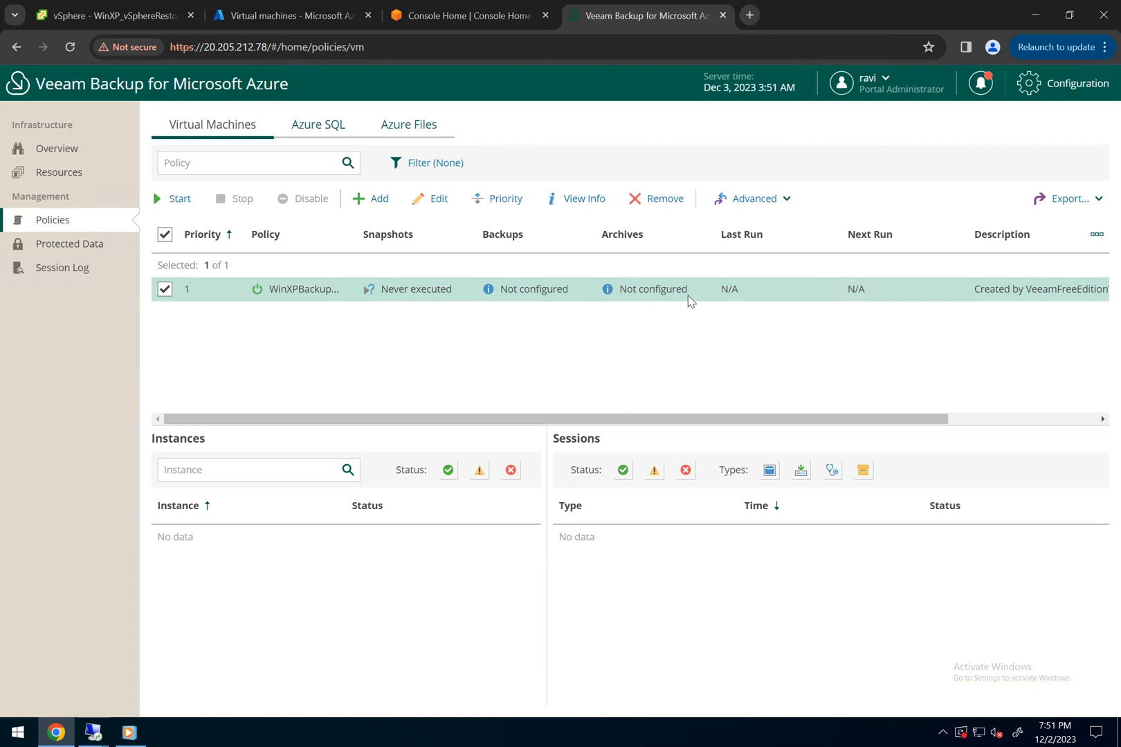
Start the WinXPBackupAzureRestored policy manually and check its snapshot status
click(181, 199)
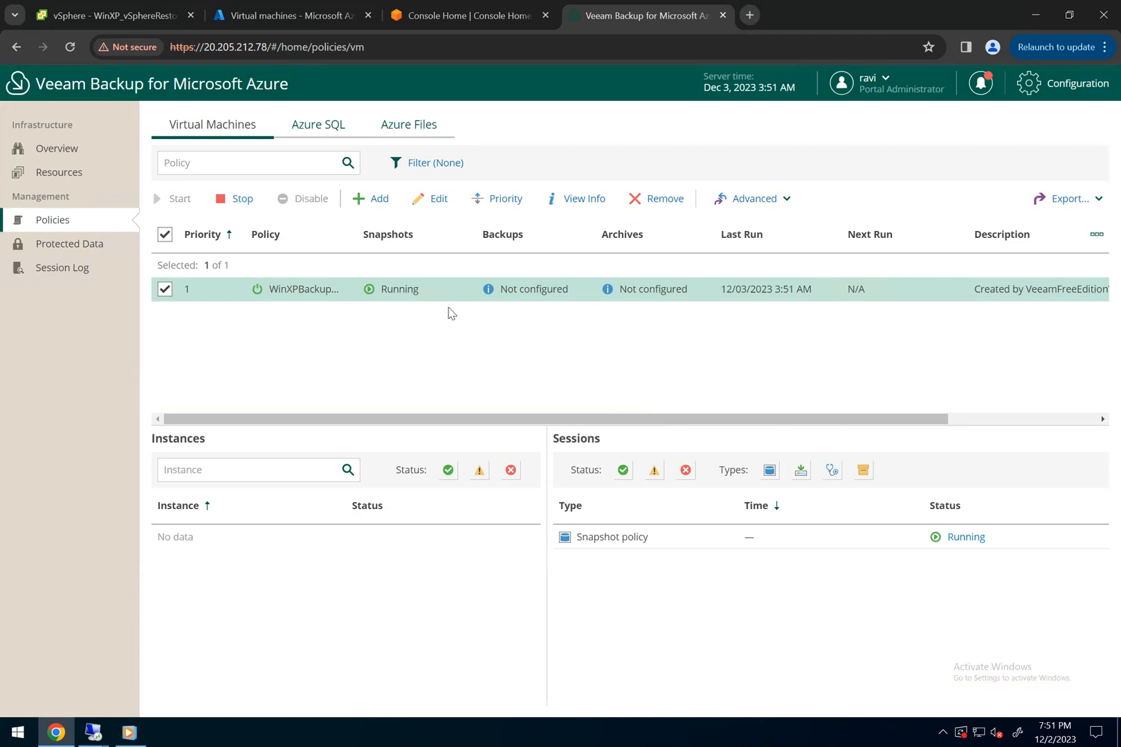
drag(384, 288, 423, 290)
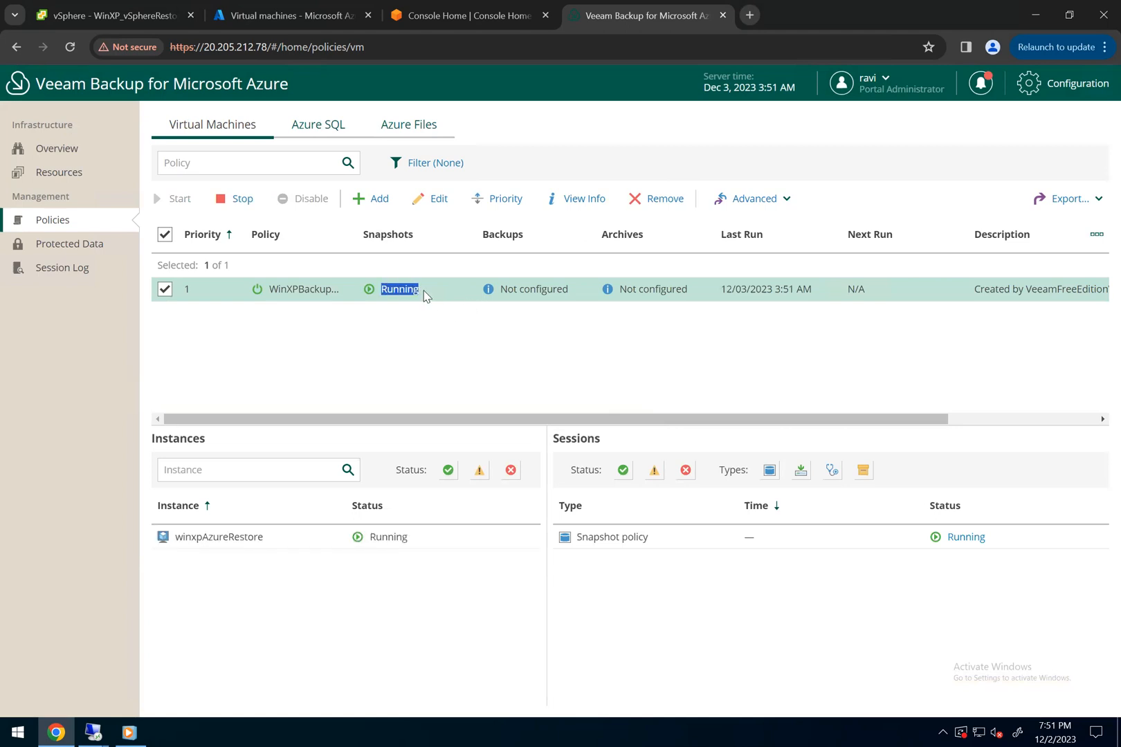
click(490, 344)
Check the Azure portal's virtual machines list, then examine the overview, resources and protected data in the Veeam Backup for Microsoft Azure console
click(259, 13)
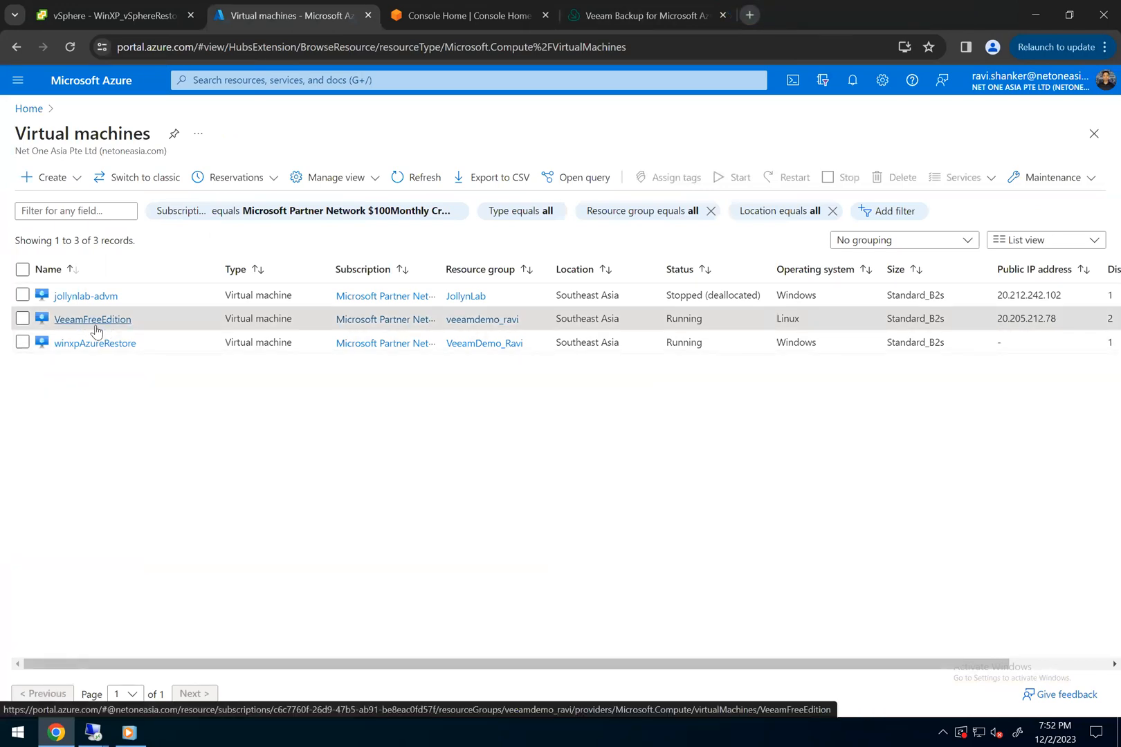
click(667, 15)
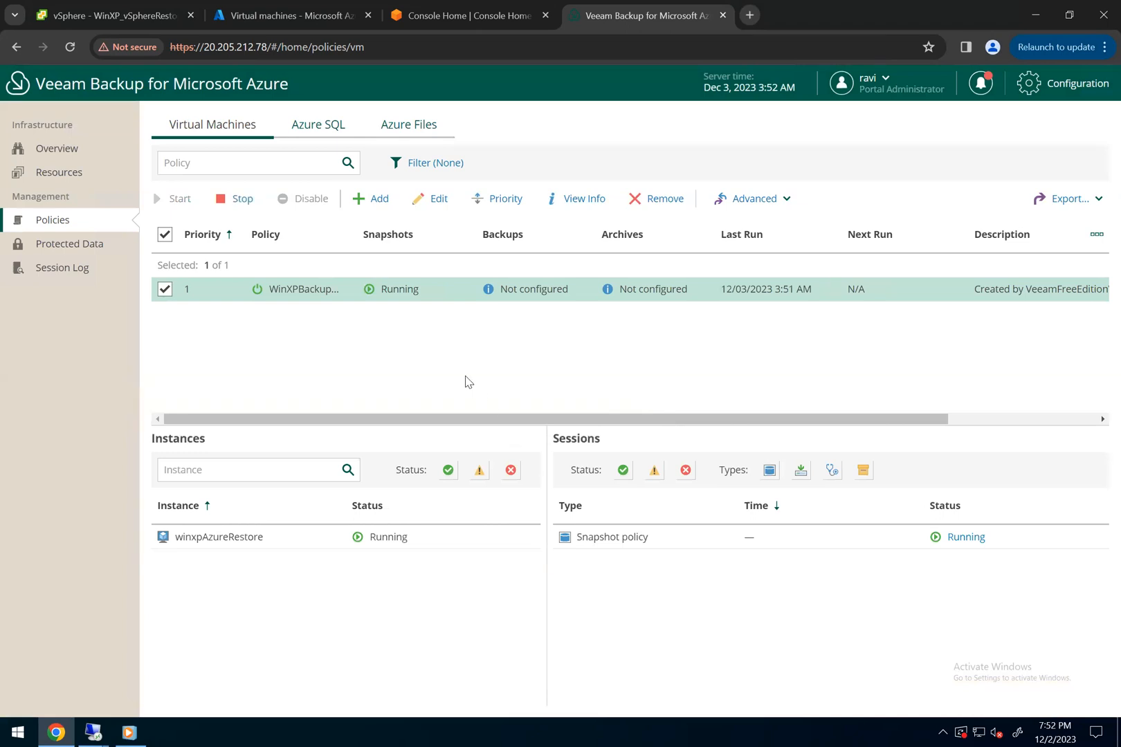
click(58, 148)
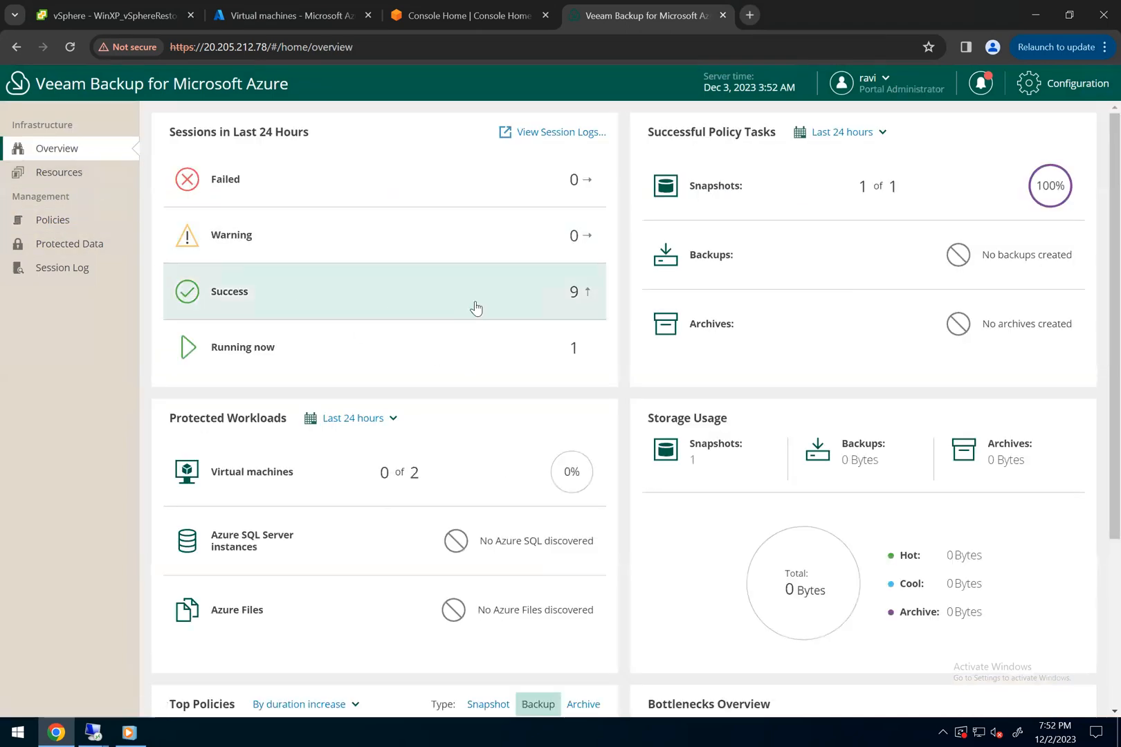
scroll(930, 588, down, 3)
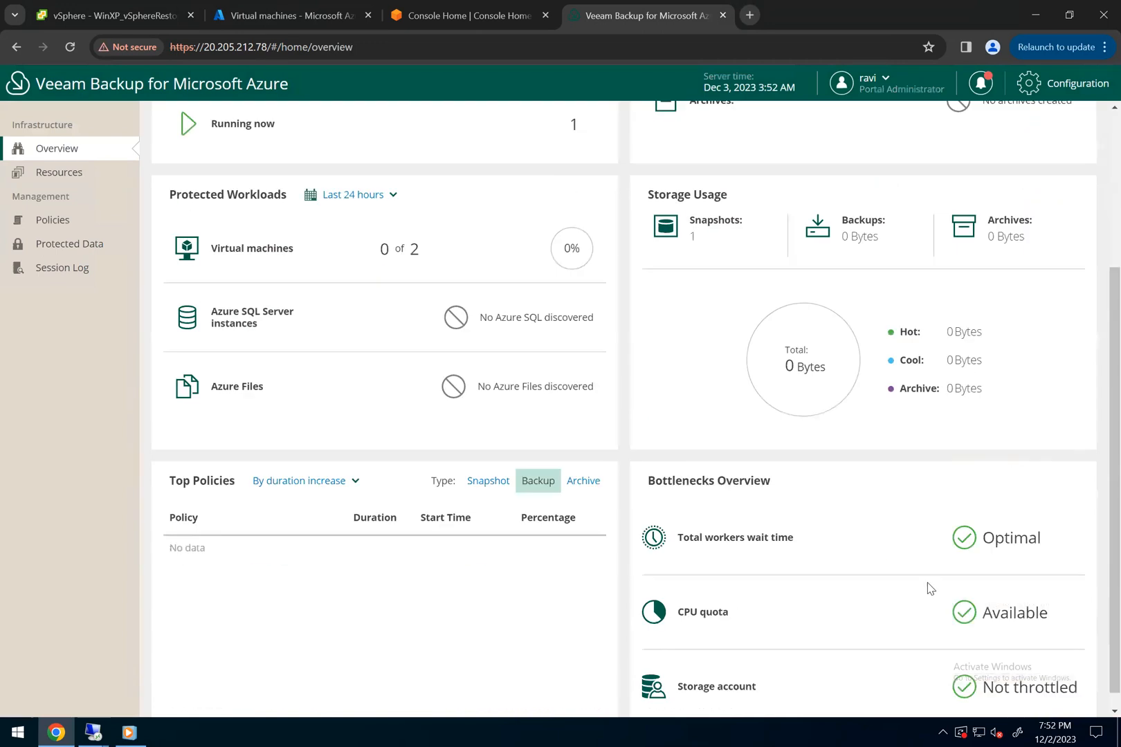
click(87, 177)
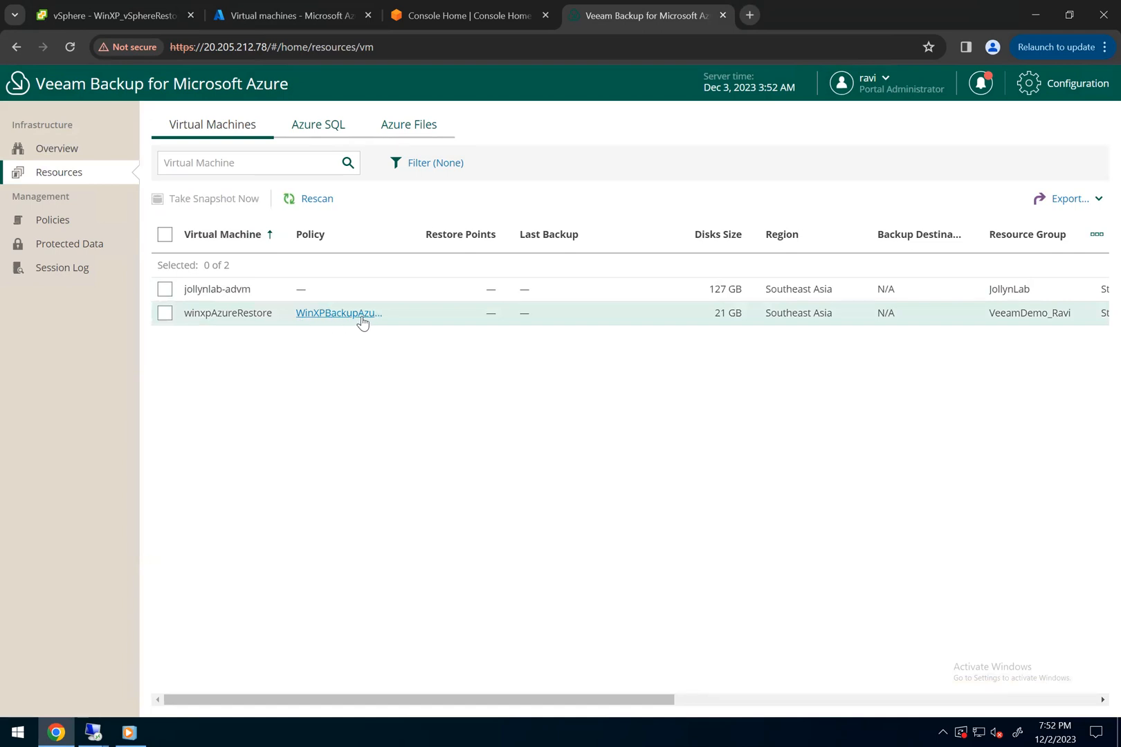
click(72, 249)
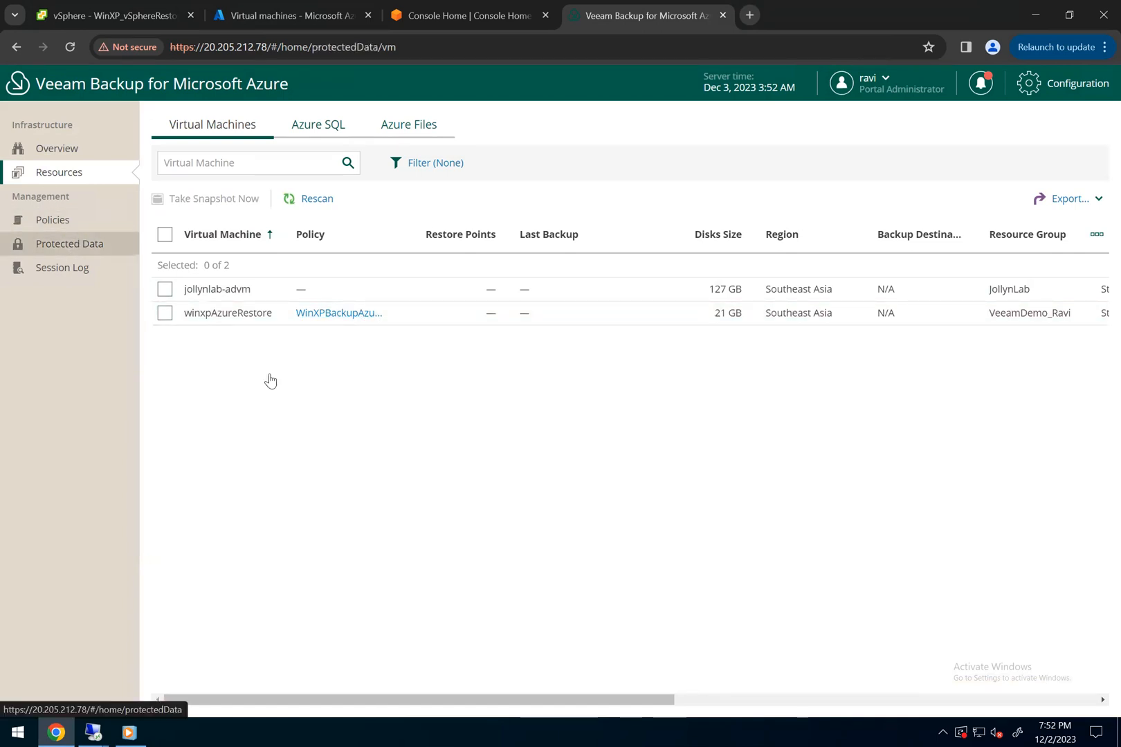
Check the instance and snapshot session of the running policy, then switch to the Veeam Demo Setup diagram
click(56, 220)
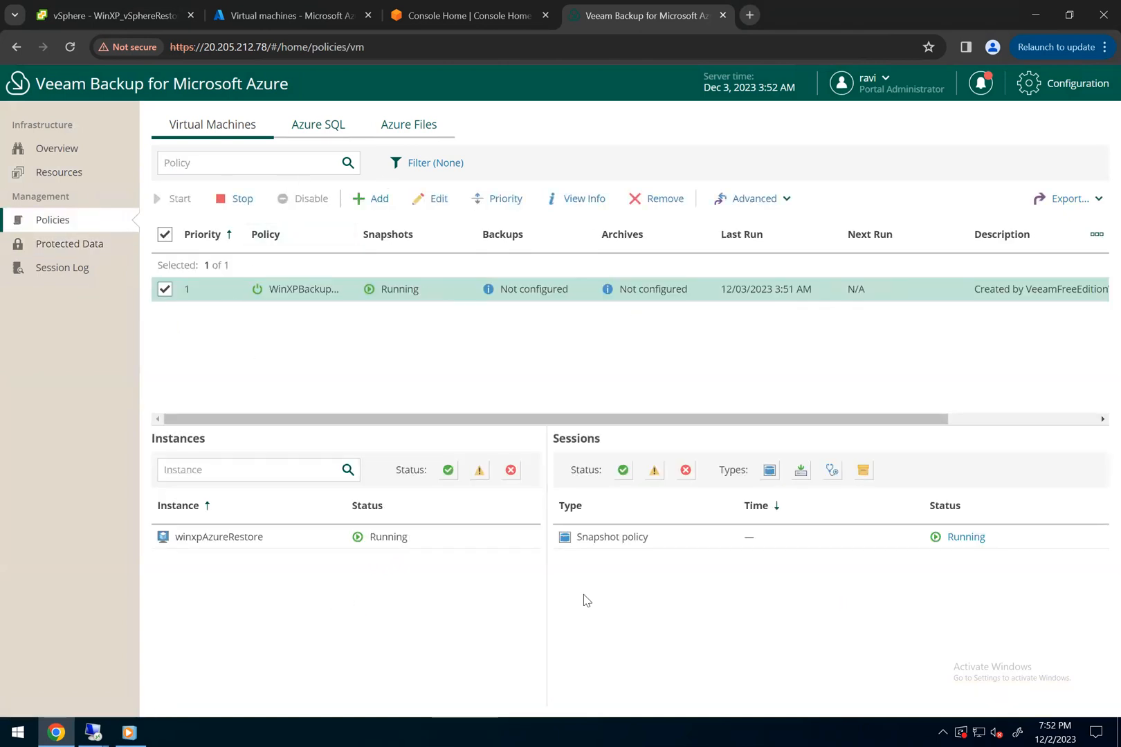
click(408, 543)
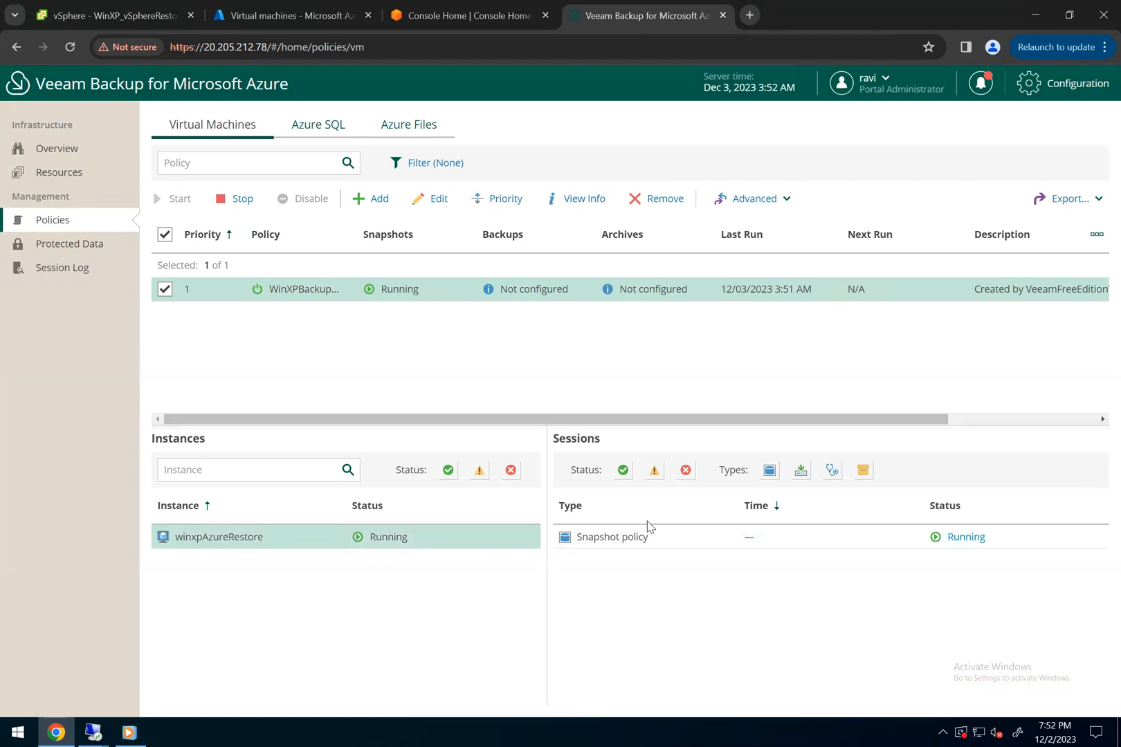
click(824, 541)
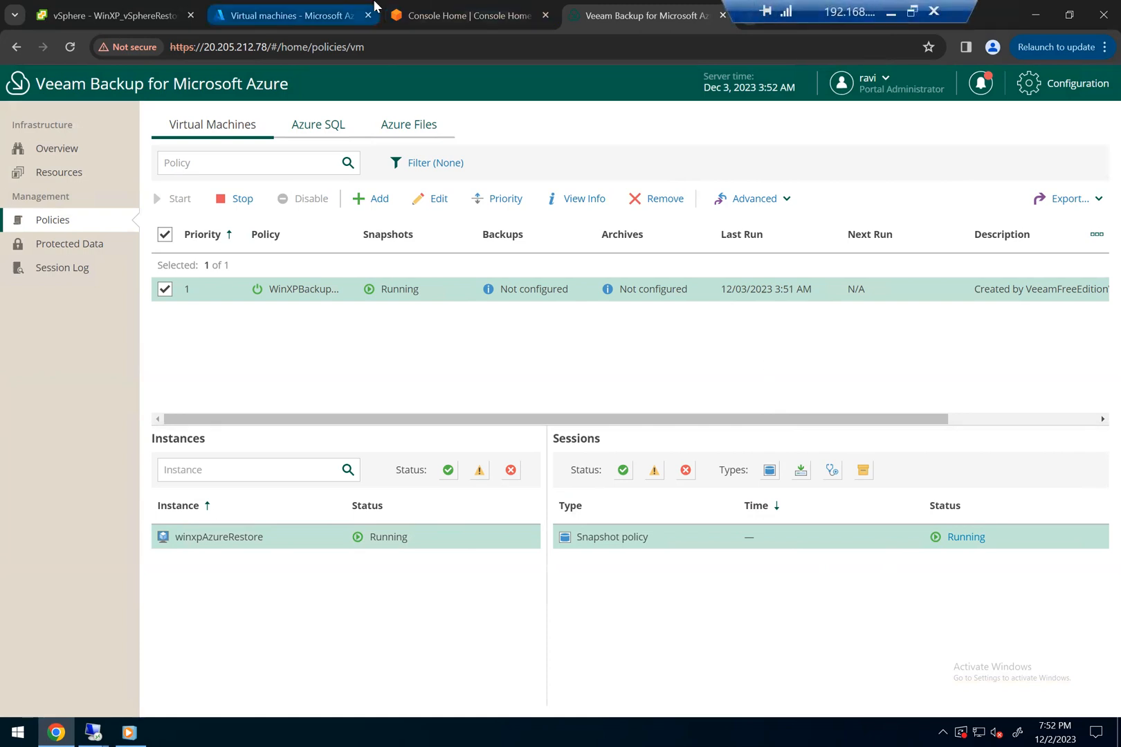
click(135, 732)
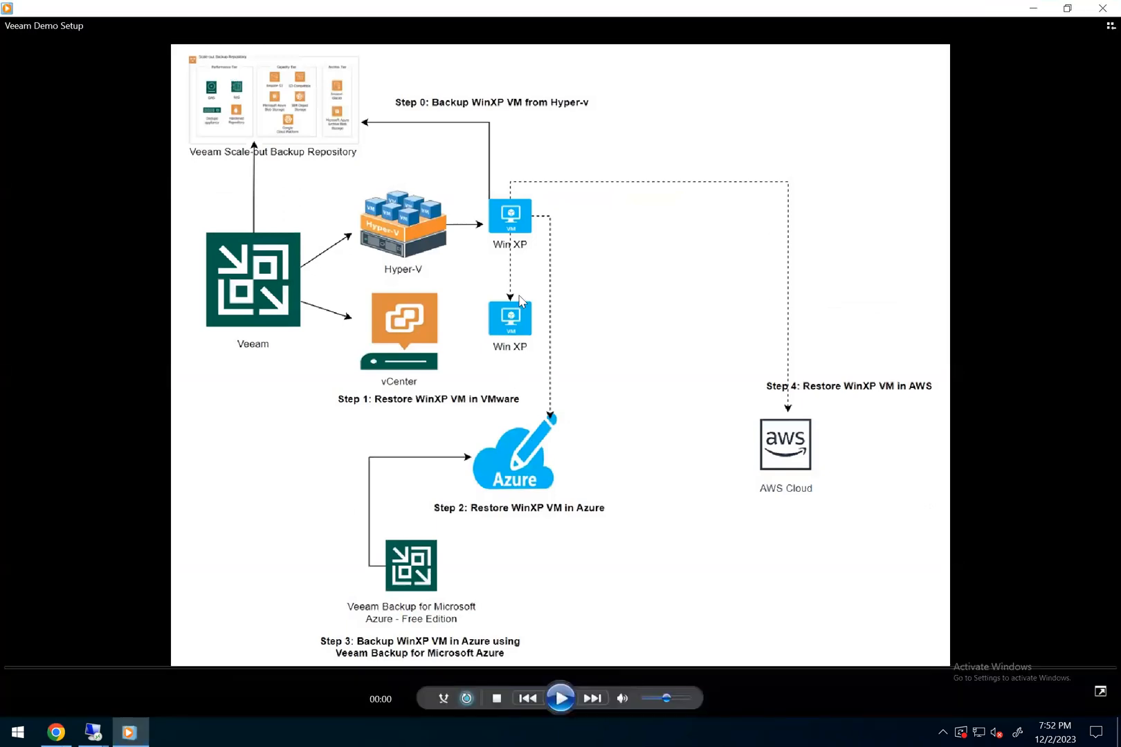
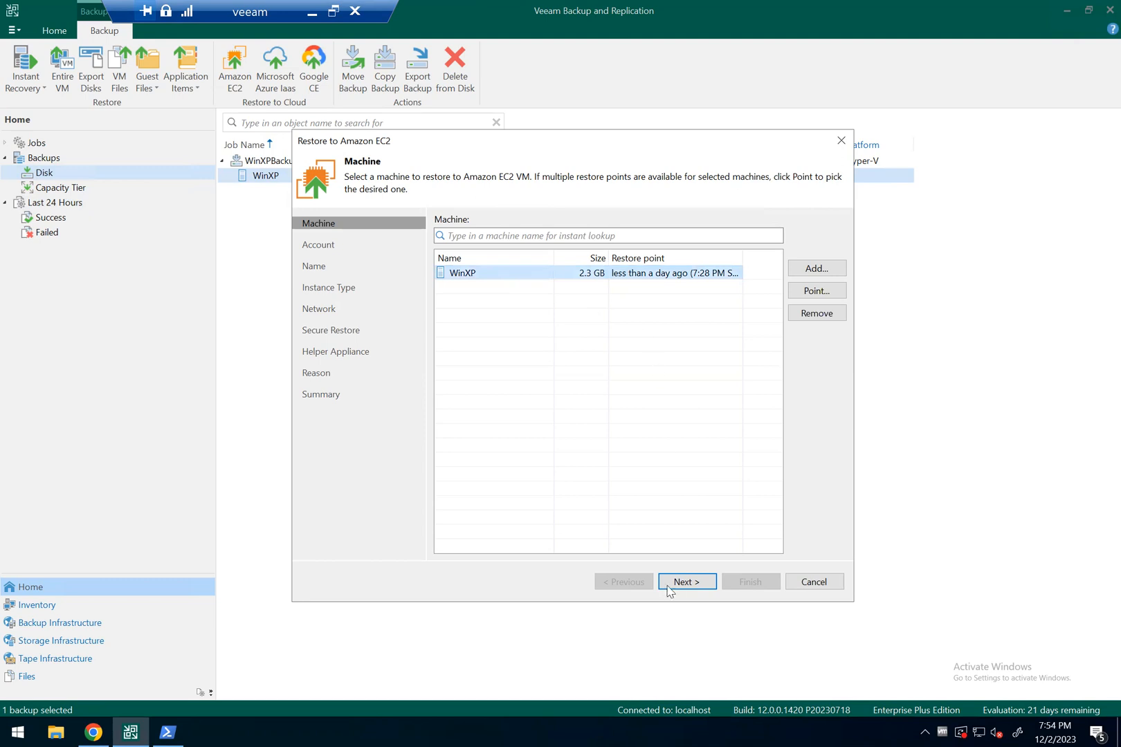
Keep the saved AWS account and Global region, and set the EC2 restore data center to Asia Pacific (Singapore) (ap-southeast-1)
click(685, 582)
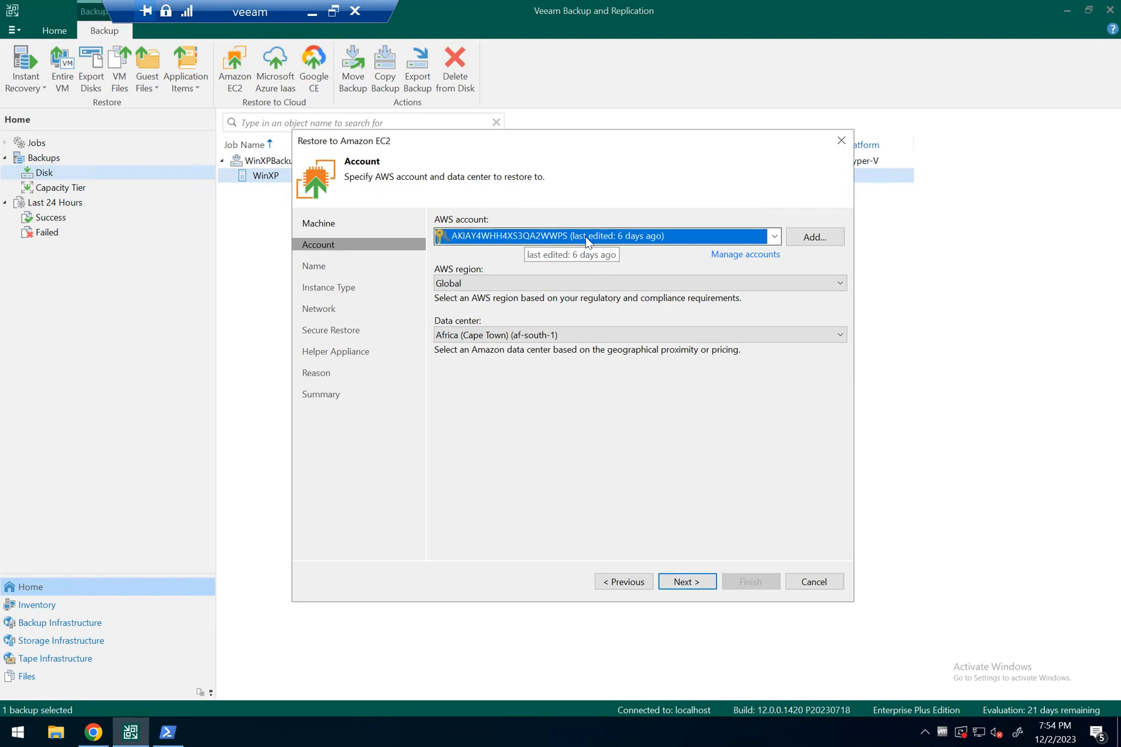
click(446, 289)
click(492, 298)
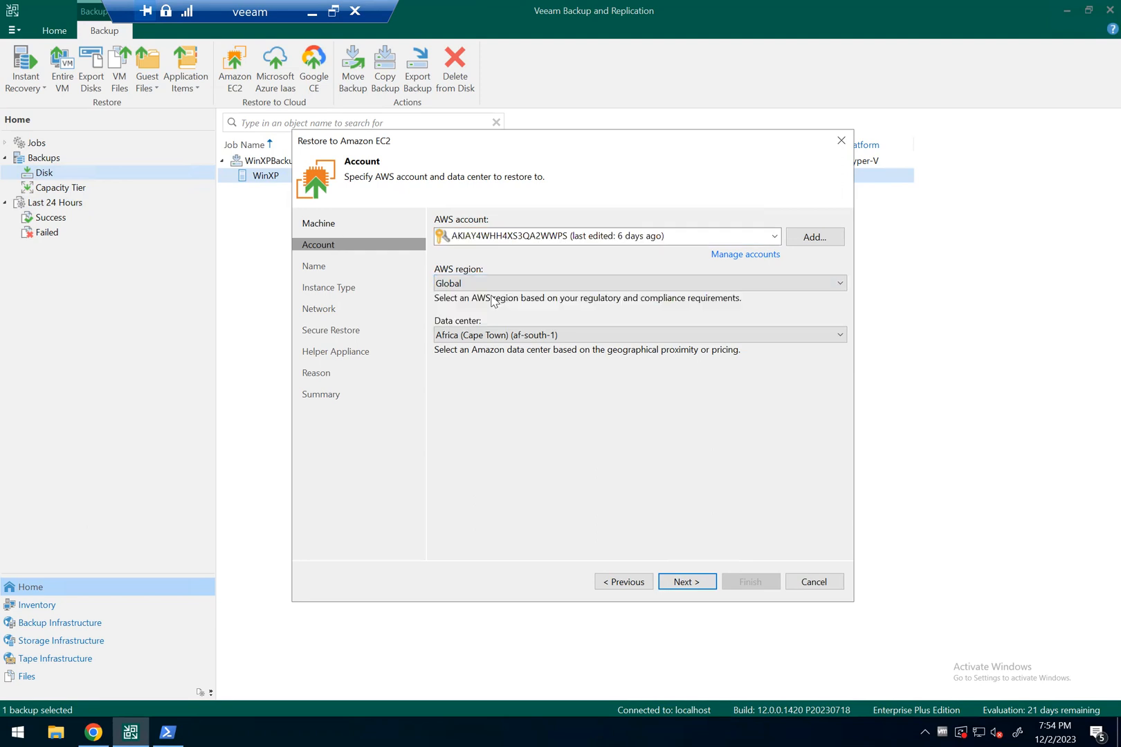
click(487, 284)
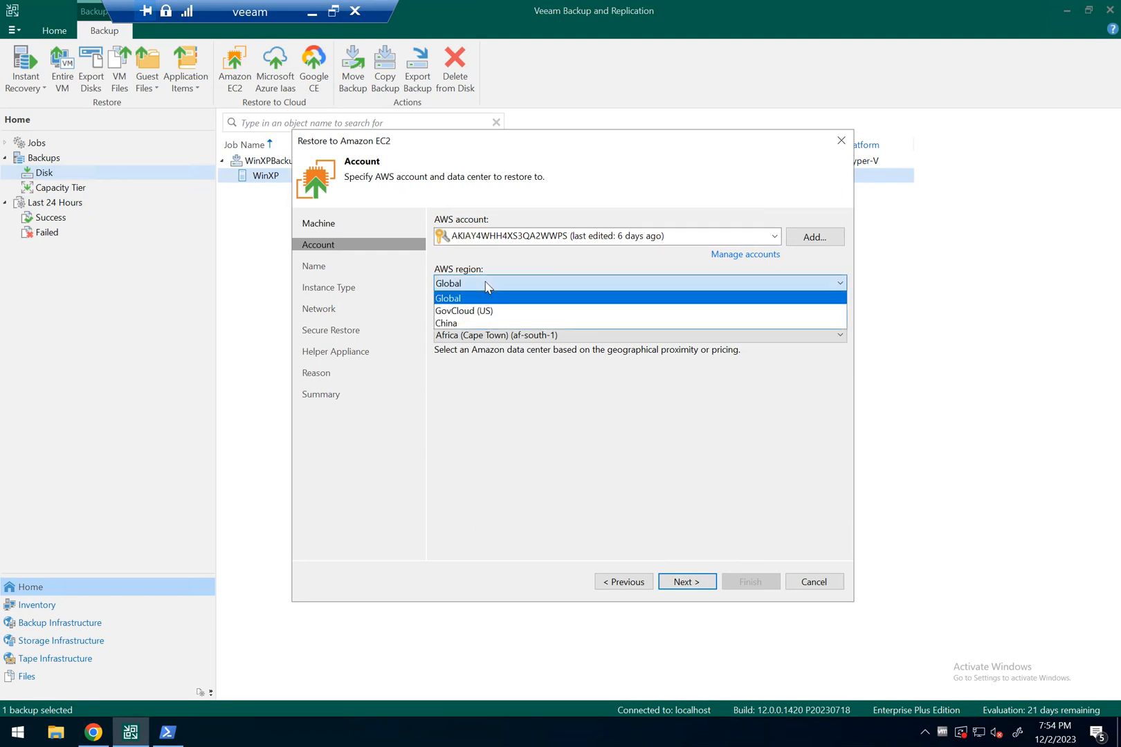
click(486, 284)
click(547, 335)
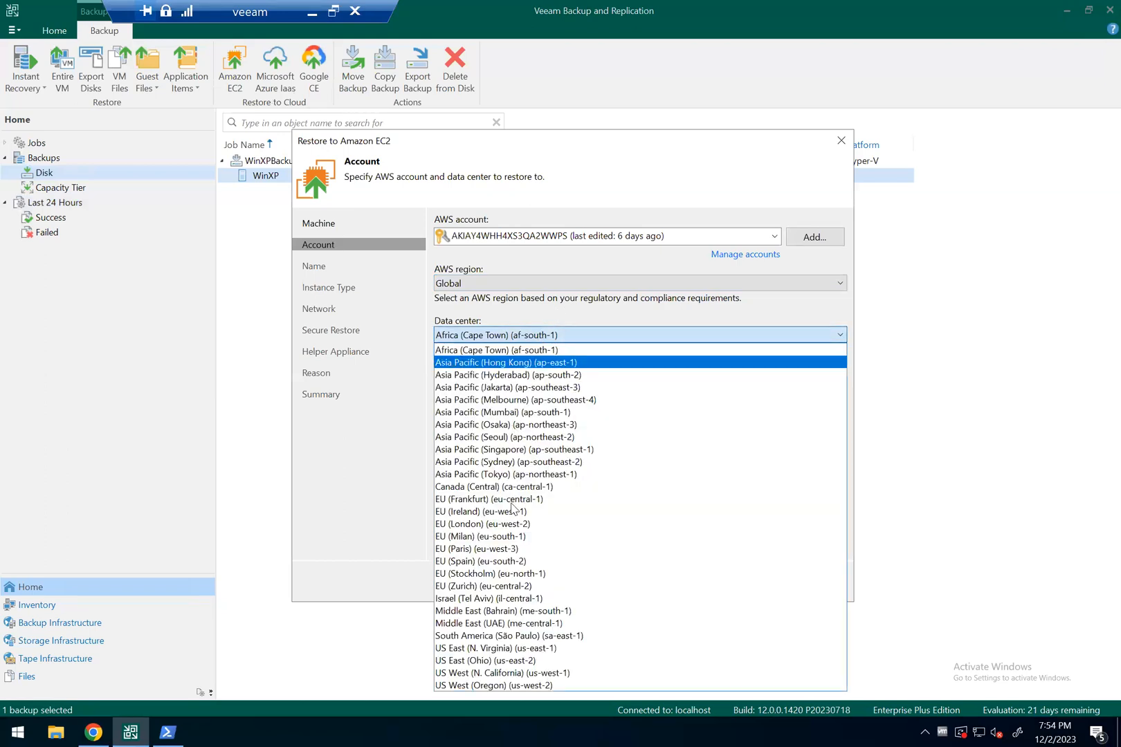
click(514, 449)
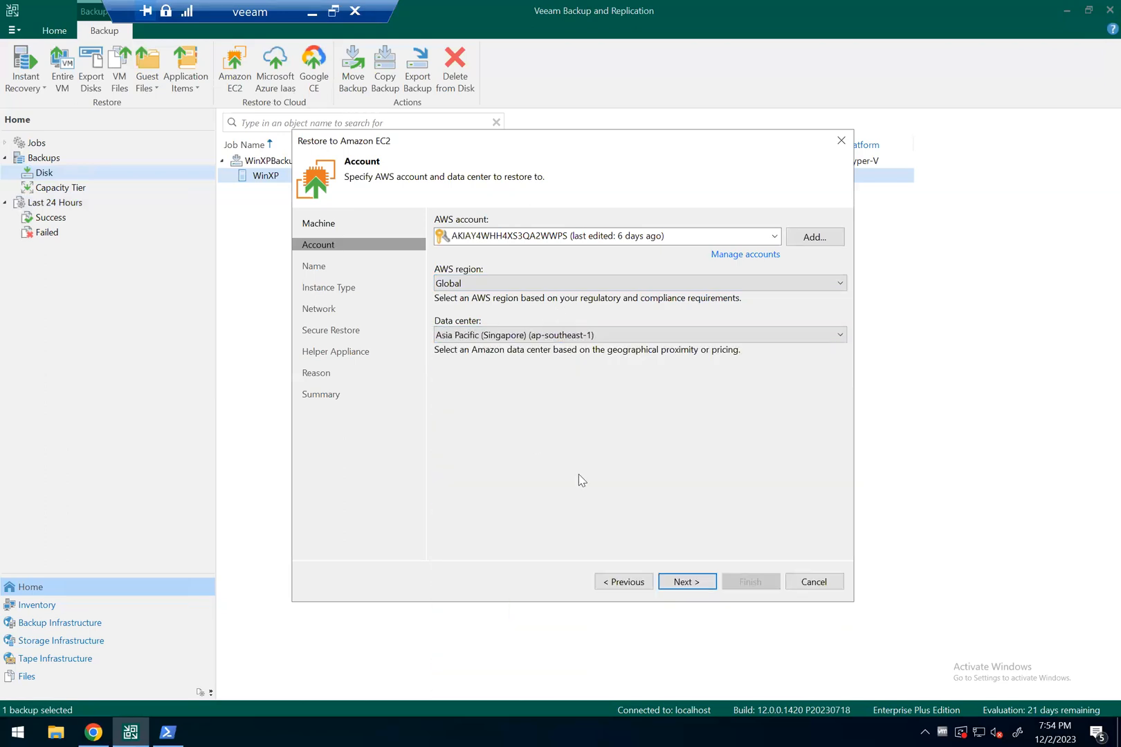
click(685, 583)
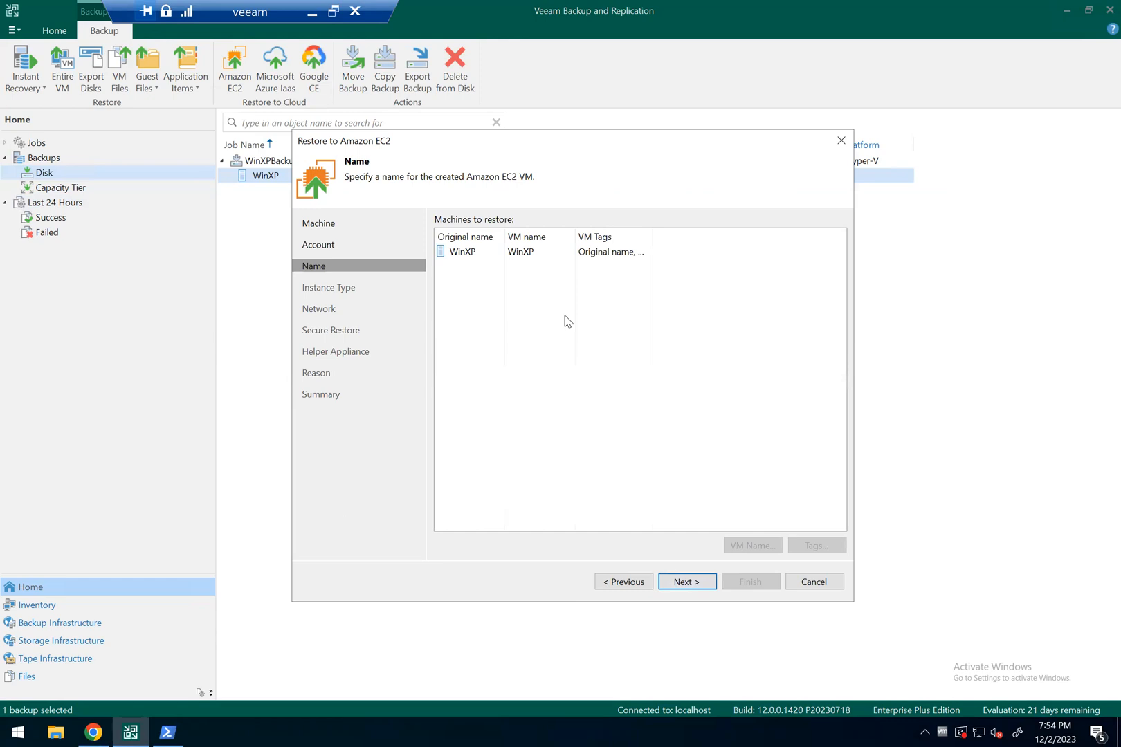
Set the restored EC2 machine's VM name to WinXPAWSRestore and continue to the instance type settings
click(572, 254)
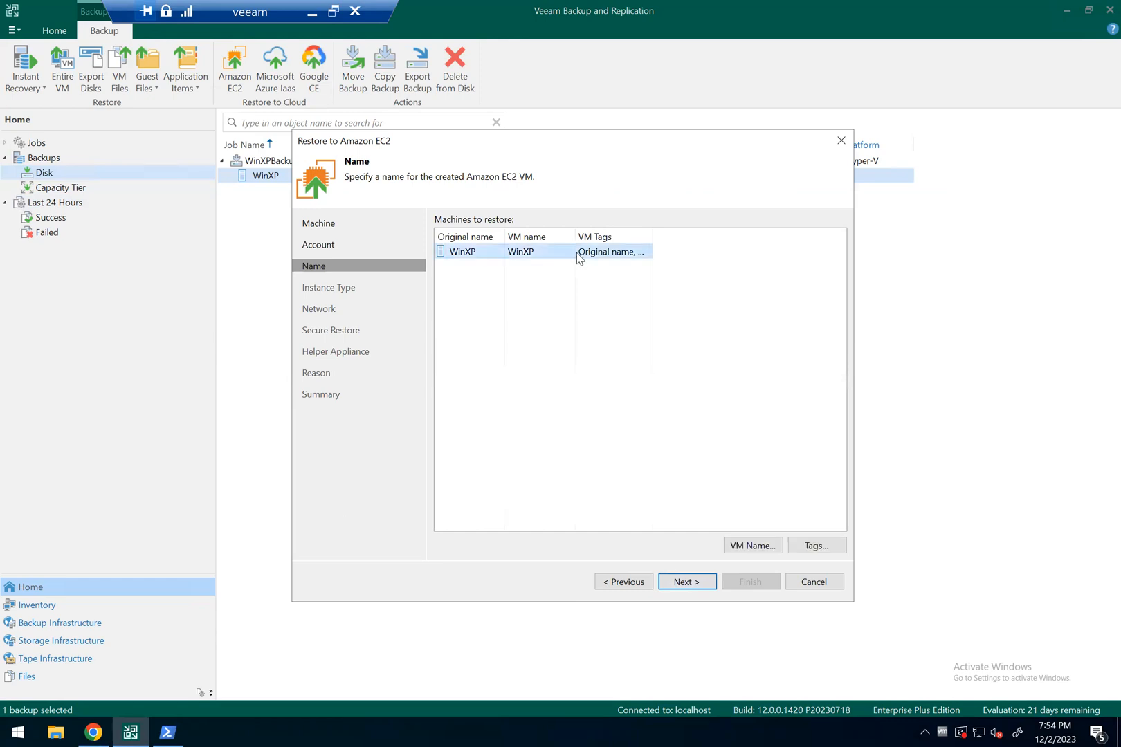
click(753, 546)
click(504, 335)
text(AWS)
key(BackSpace)
text(Restore)
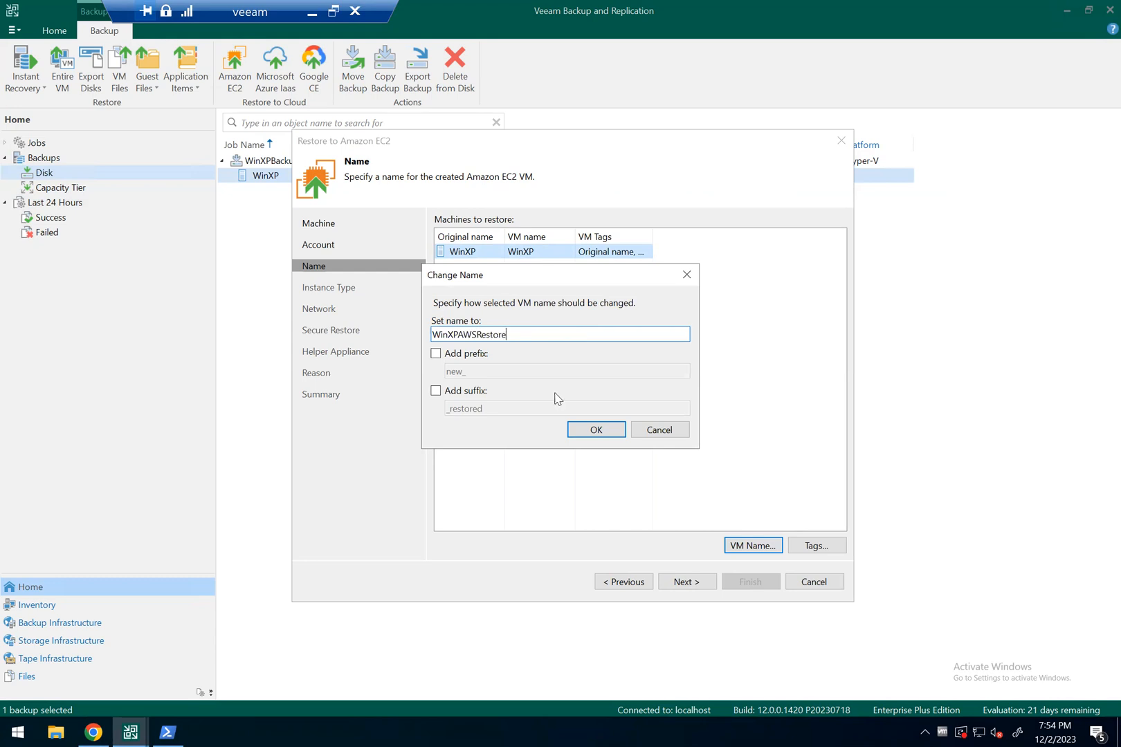
click(596, 429)
click(693, 582)
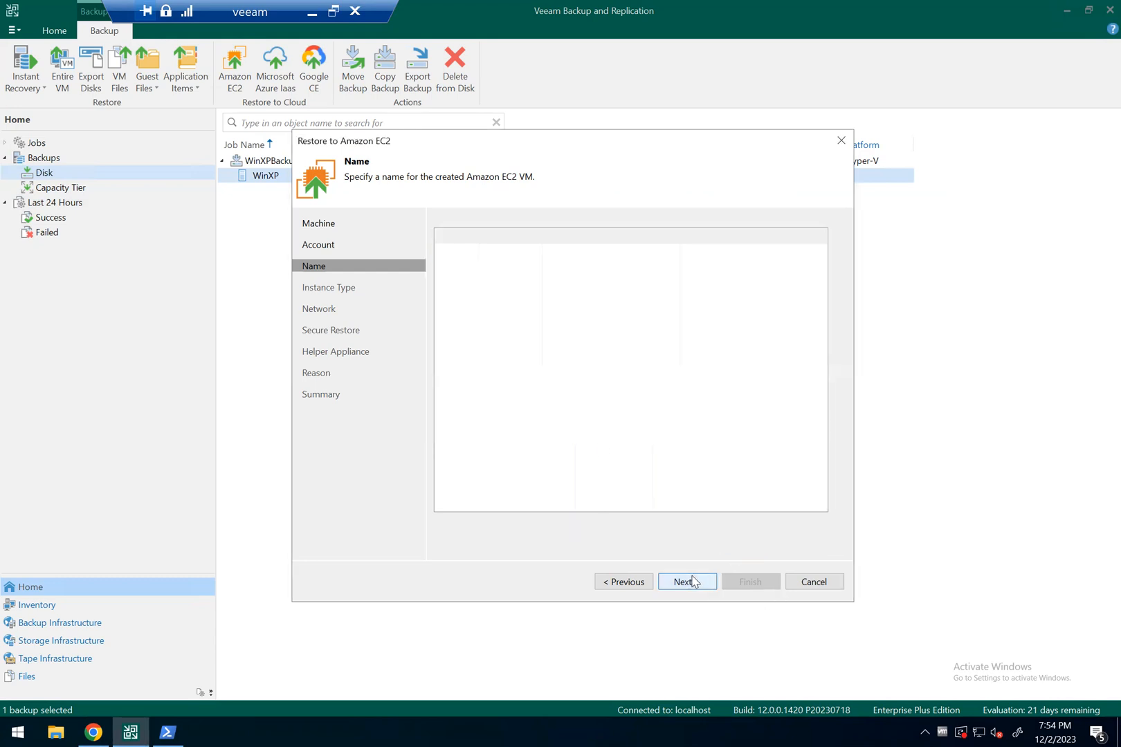
Set the WinXP machine's EC2 instance type to t2.micro (1 vCPU, 1.00 GB memory, burstable)
click(516, 252)
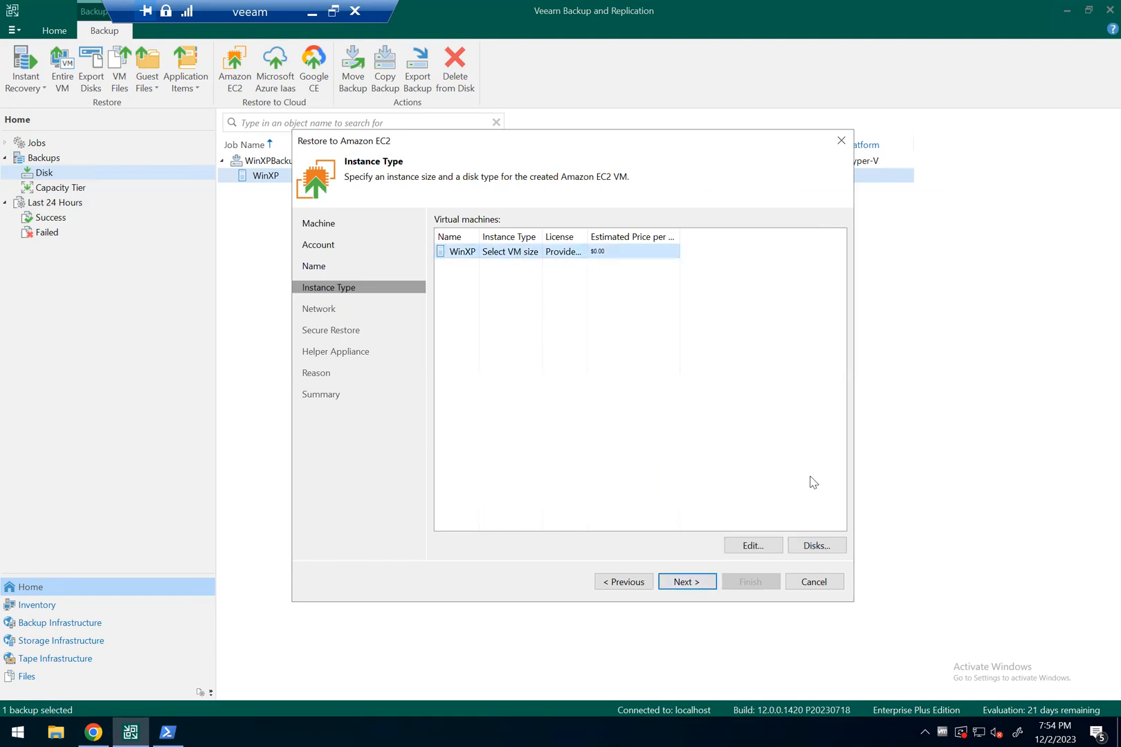
click(757, 546)
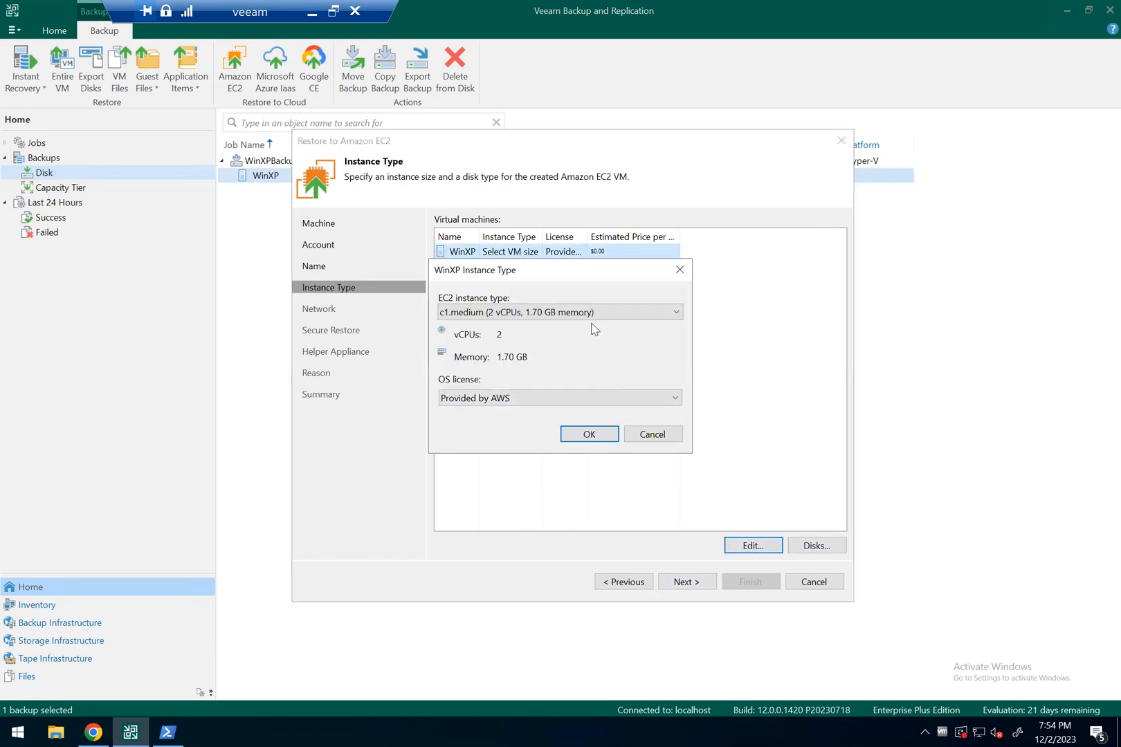
click(593, 313)
scroll(510, 571, down, 15)
scroll(510, 571, down, 15)
scroll(670, 619, down, 20)
scroll(670, 619, down, 20)
scroll(543, 495, up, 1)
scroll(543, 495, up, 15)
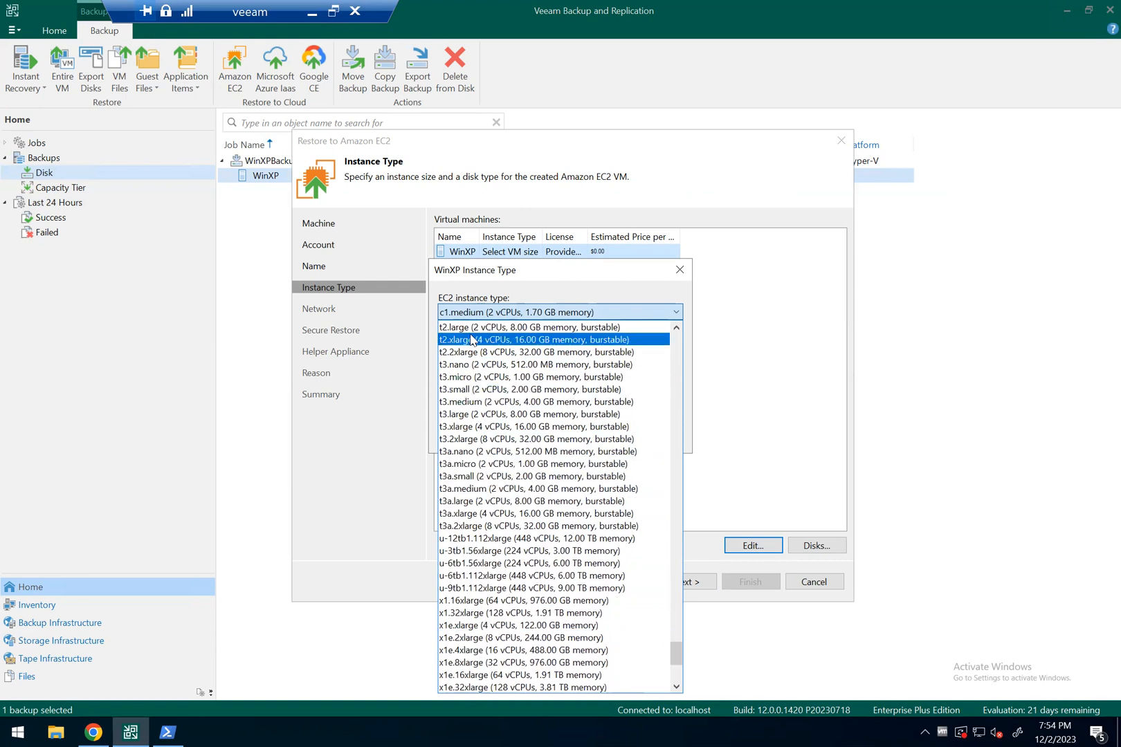
scroll(472, 340, up, 1)
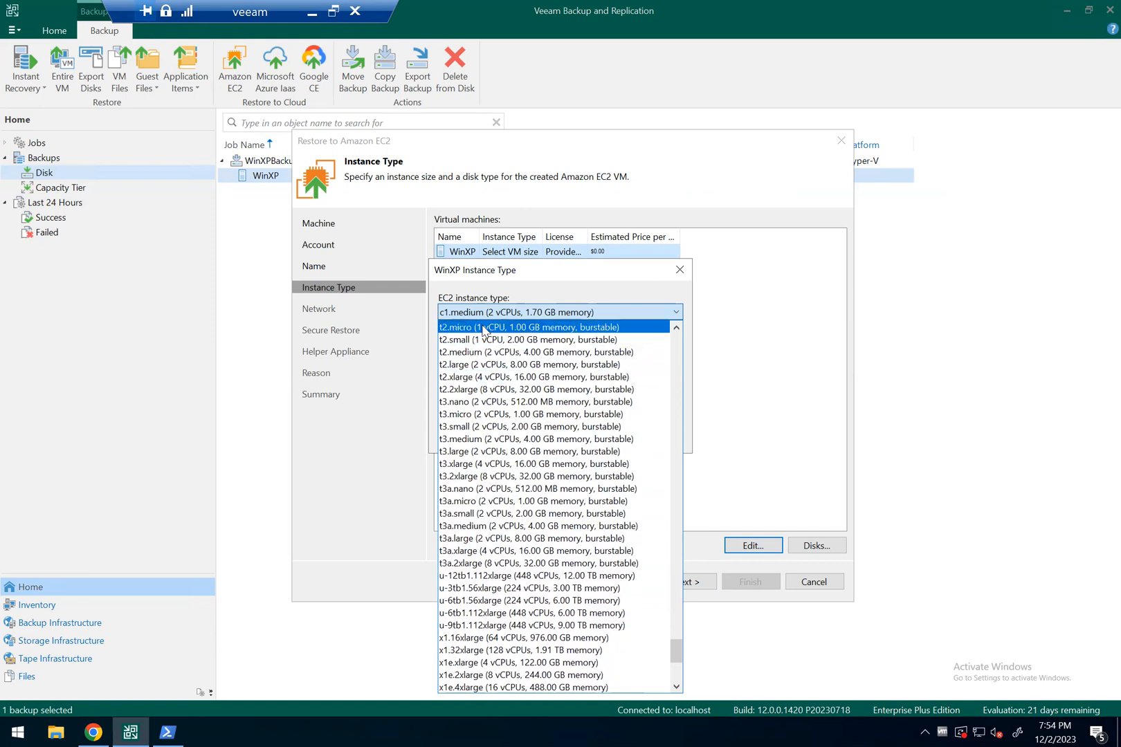
click(483, 329)
Set the instance's OS license to Bring Your Own License (BYOL) and continue to the network settings
click(569, 397)
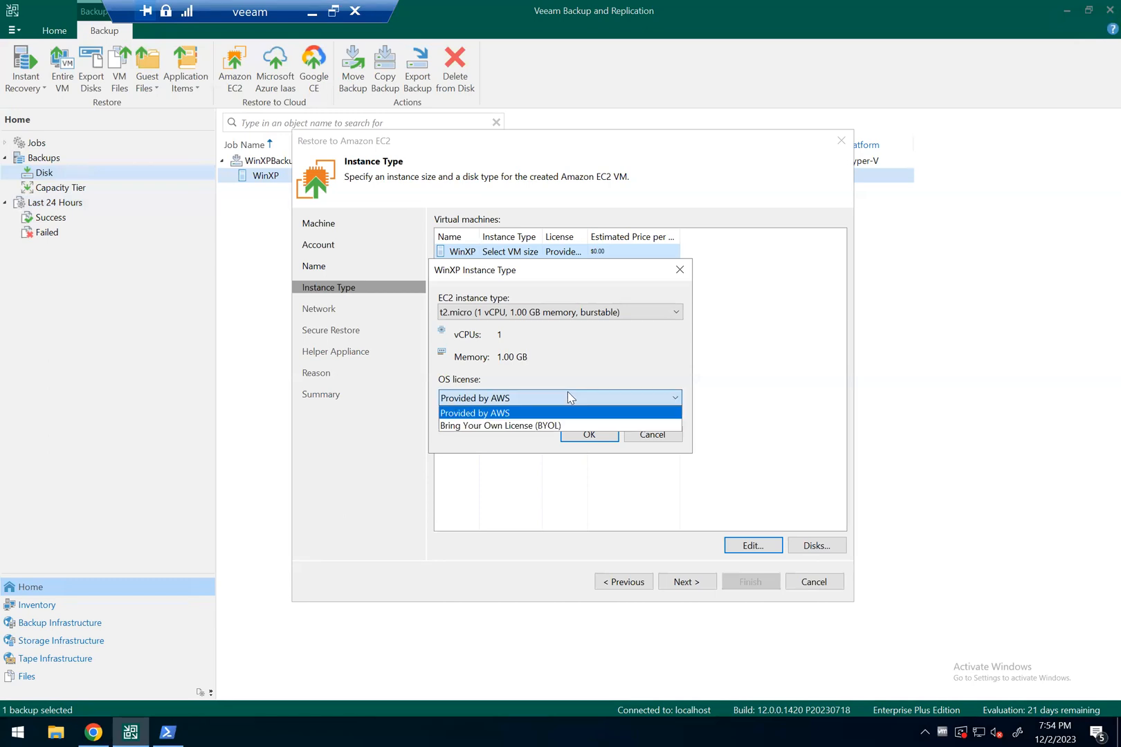
click(497, 425)
click(580, 436)
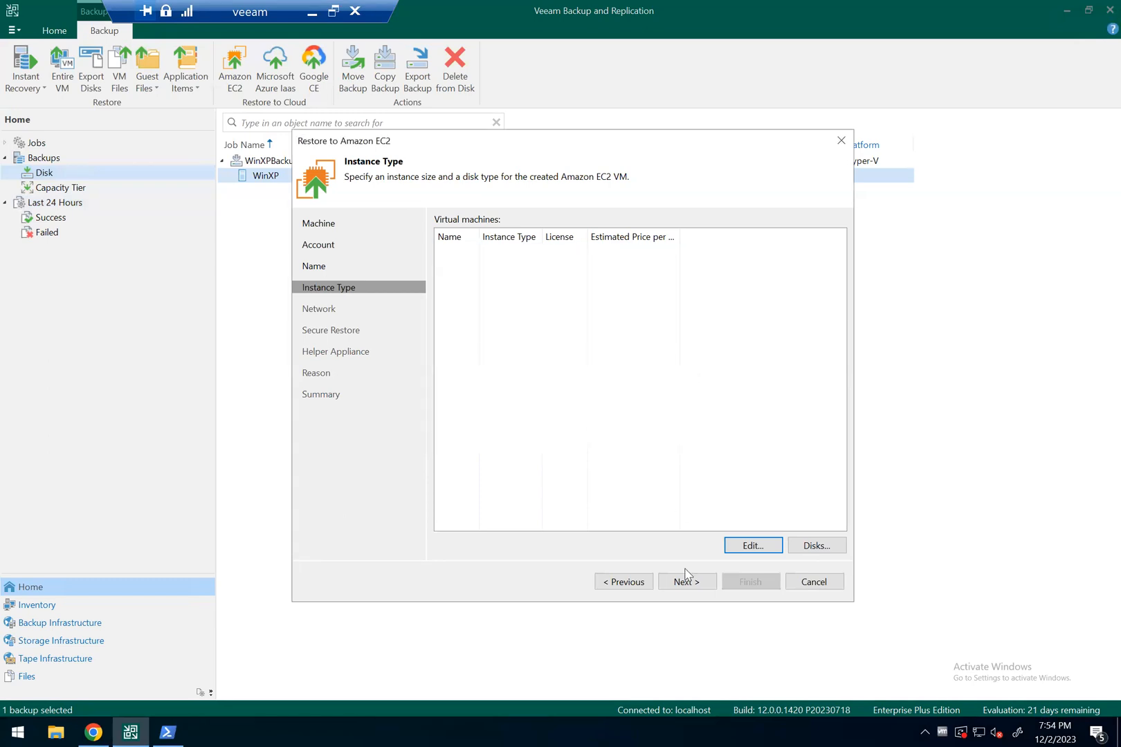
click(692, 582)
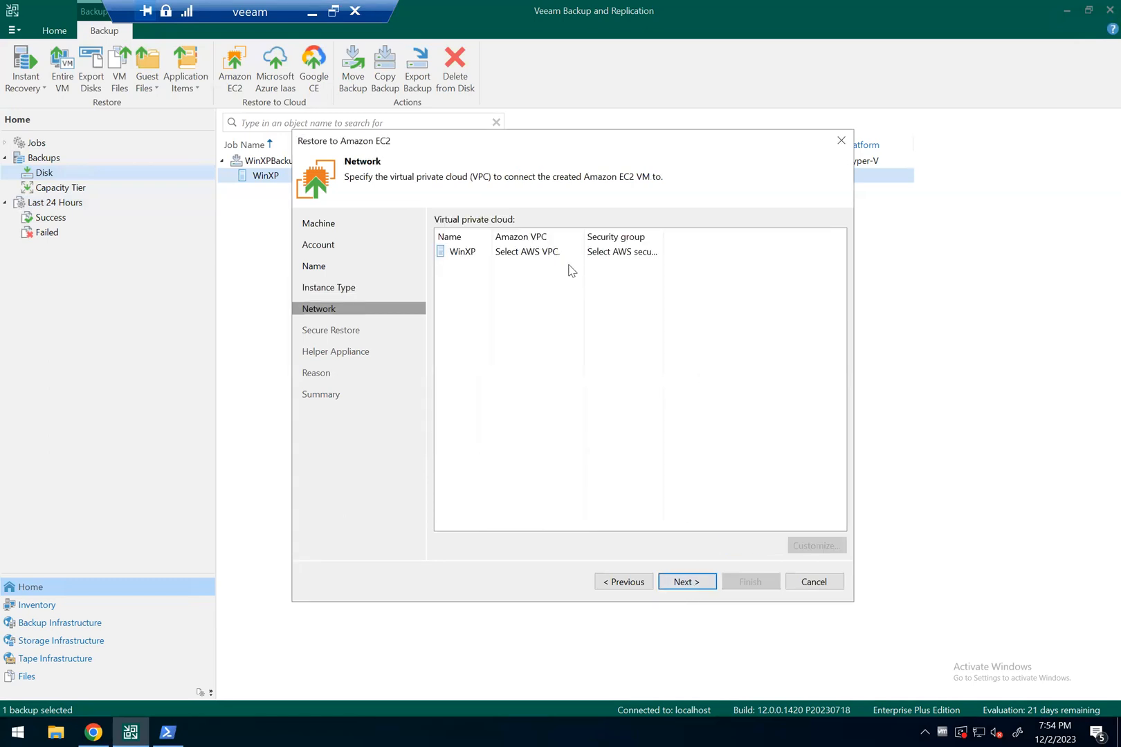
Connect WinXP to the Default (172.31.0.0/16) VPC with subnet 172.31.0.0/20, the default security group and no public IP address
click(568, 252)
click(799, 545)
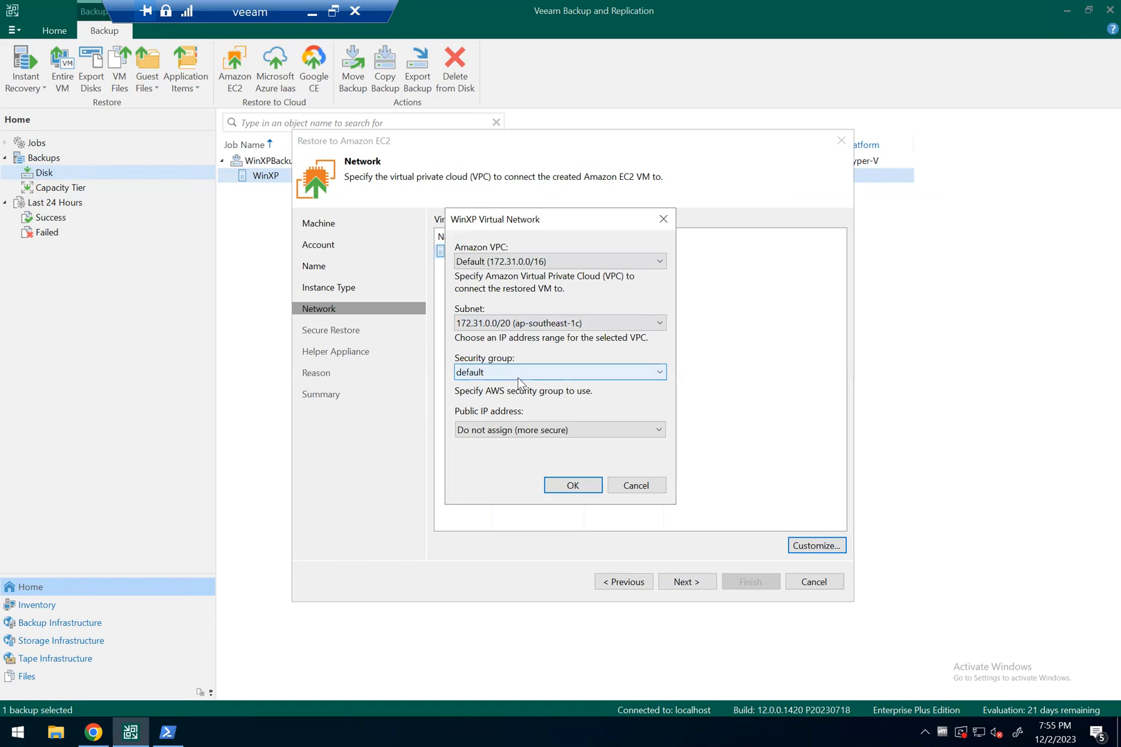
click(572, 486)
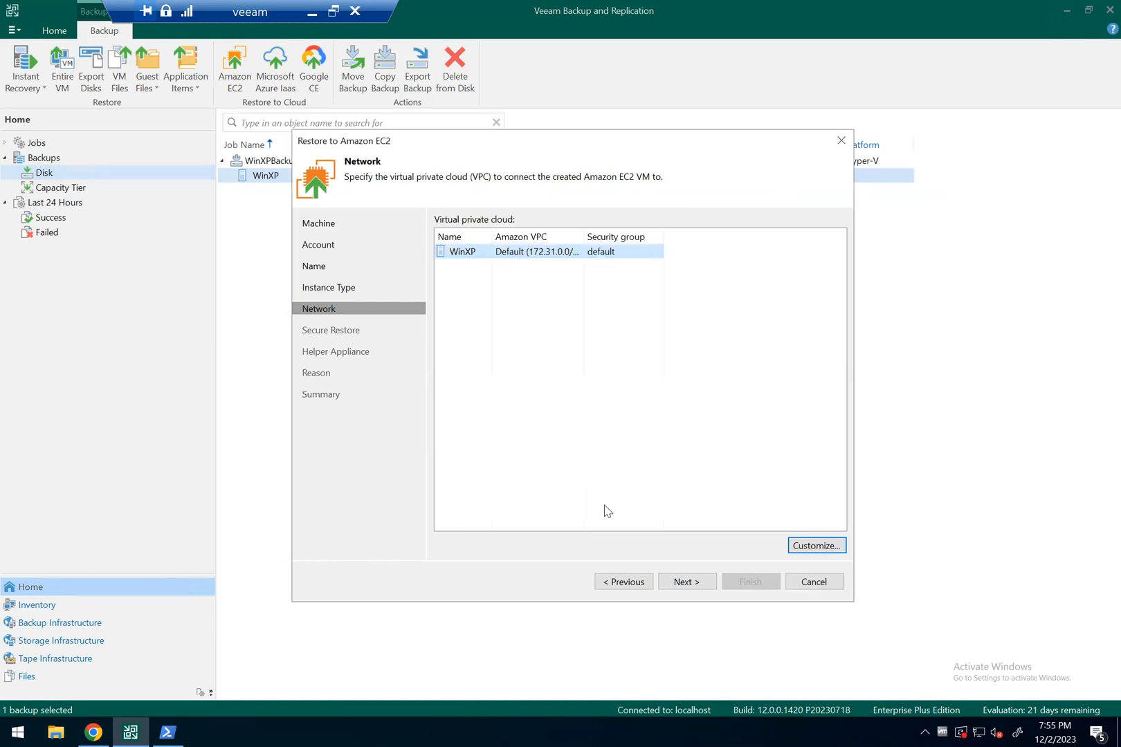
click(677, 584)
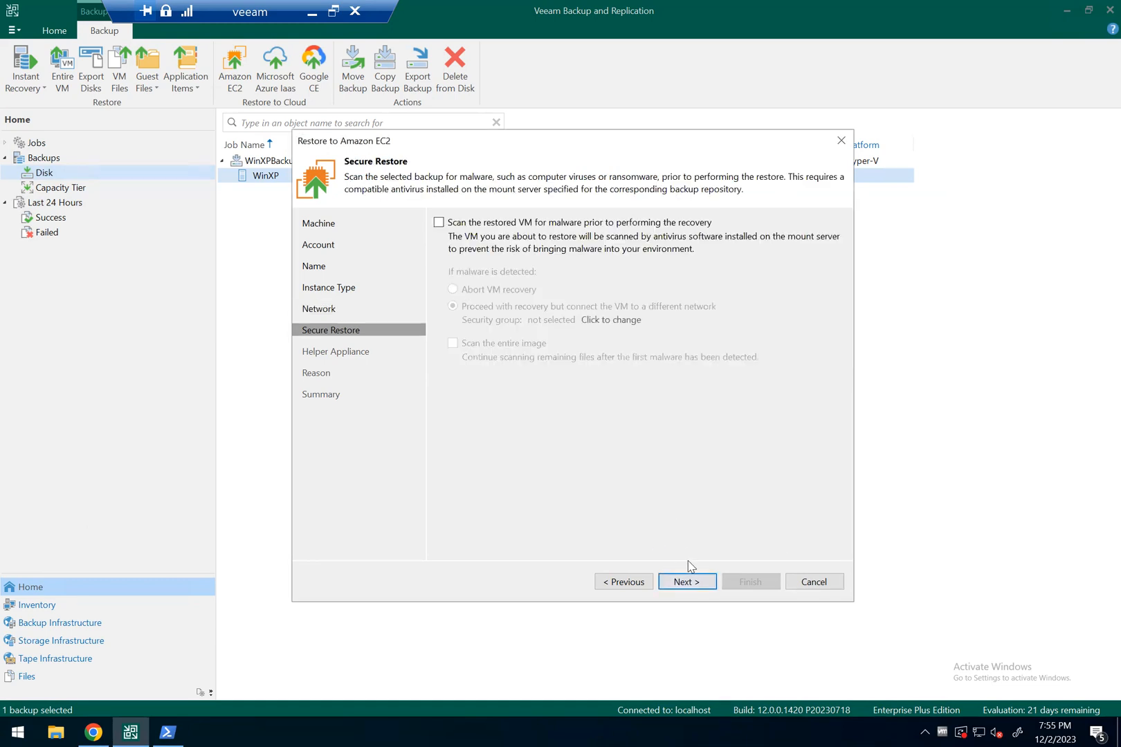
Leave malware scanning off, the helper appliance at its defaults and the reason blank, and start the restore with target power-on enabled
click(687, 582)
click(688, 582)
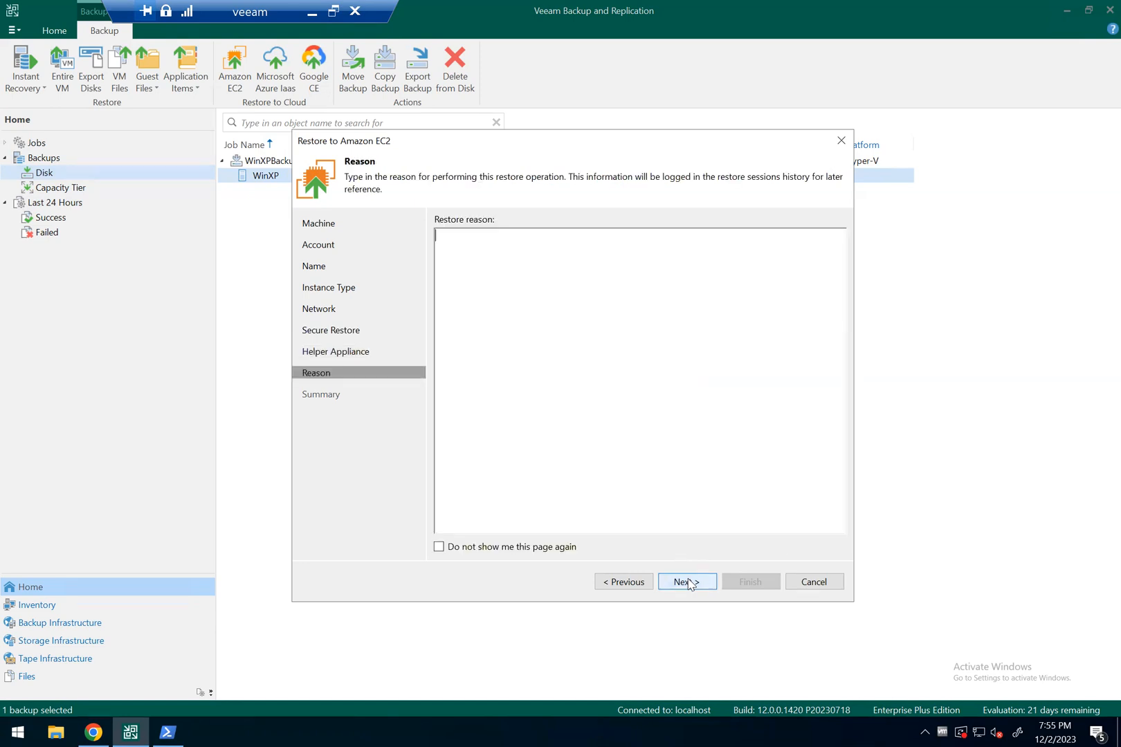
click(706, 584)
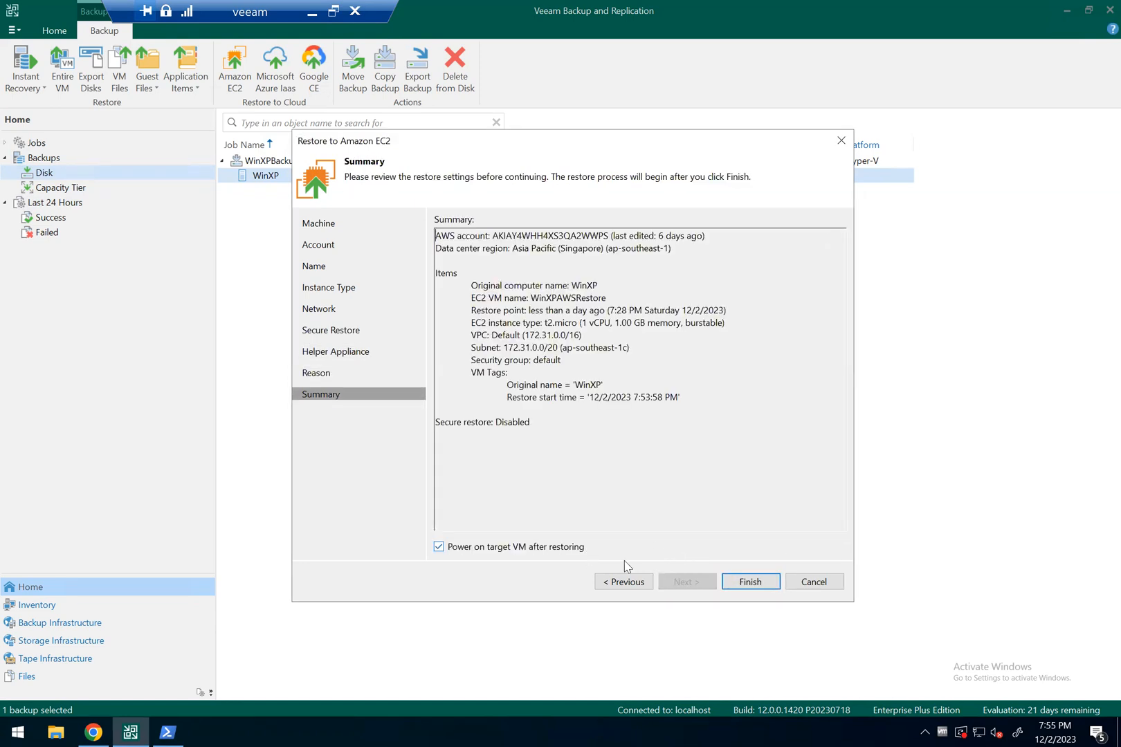
click(735, 580)
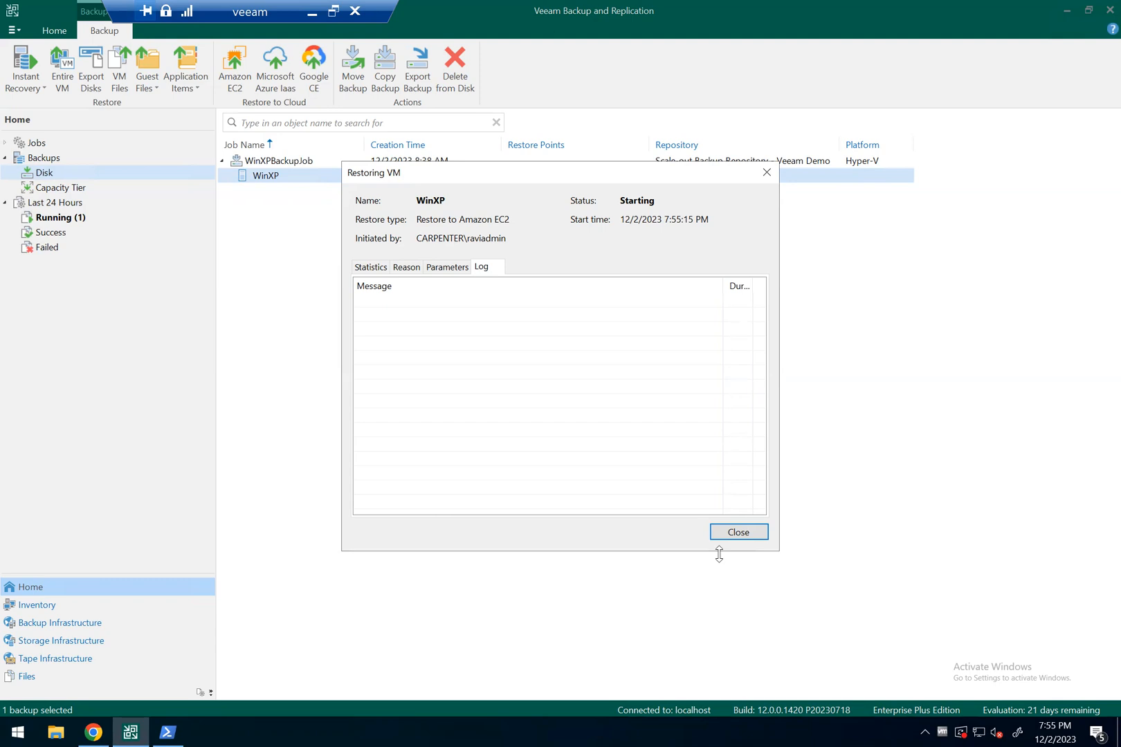
Switch to Chrome and read the challenge and cause of the EC2 restore validation error in Veeam article KB4503
click(94, 732)
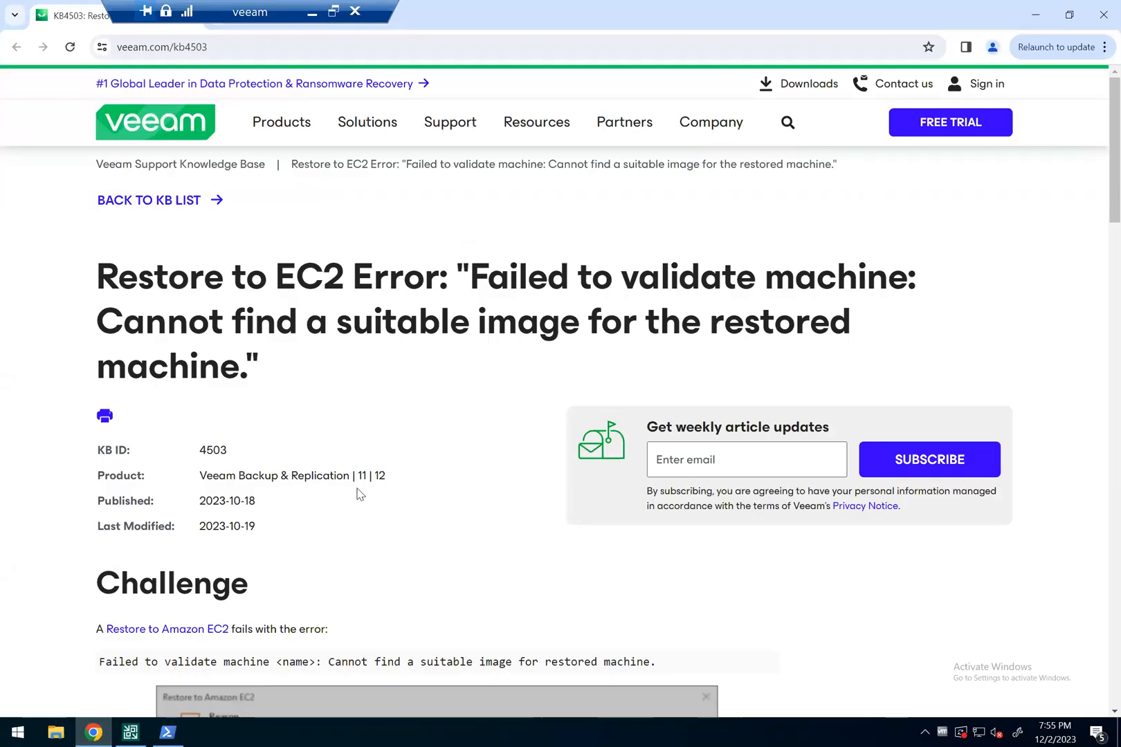
scroll(359, 493, down, 5)
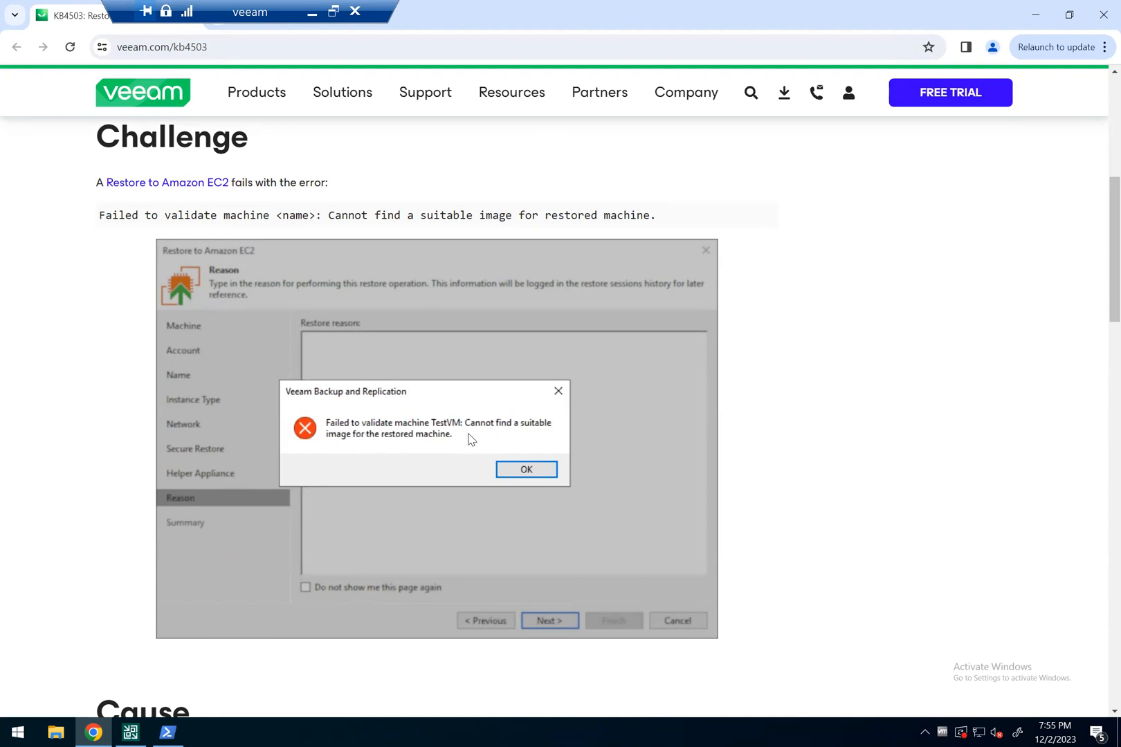
scroll(469, 439, down, 1)
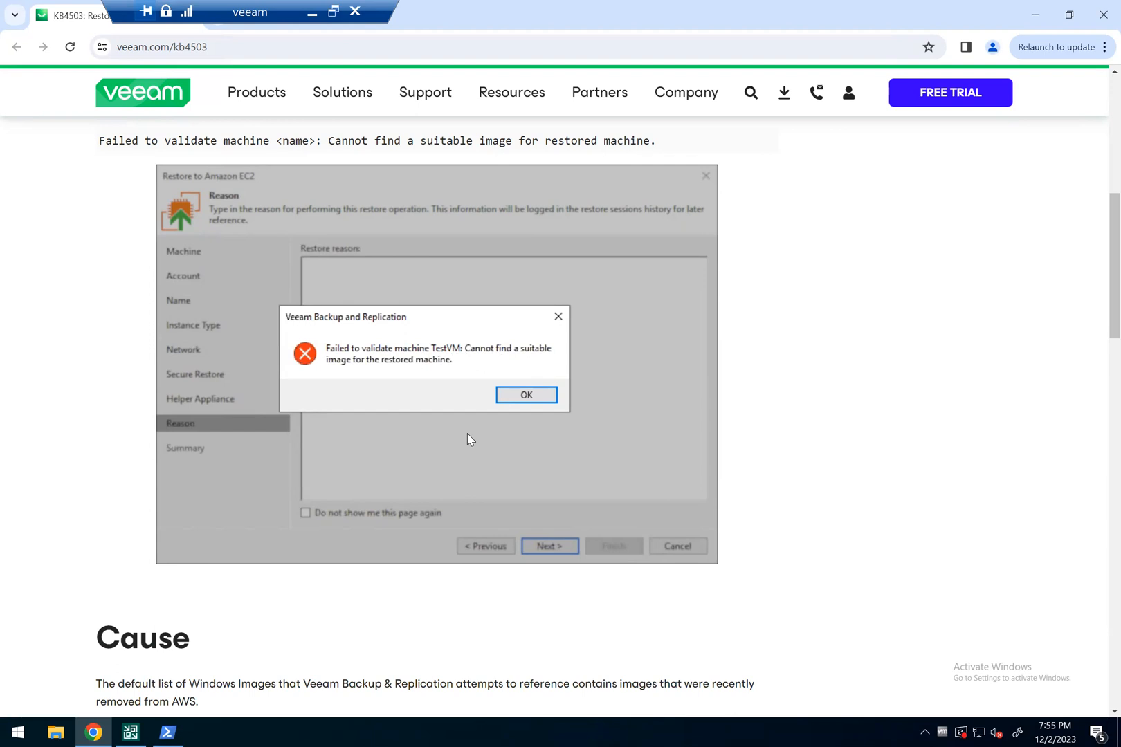
scroll(467, 439, down, 1)
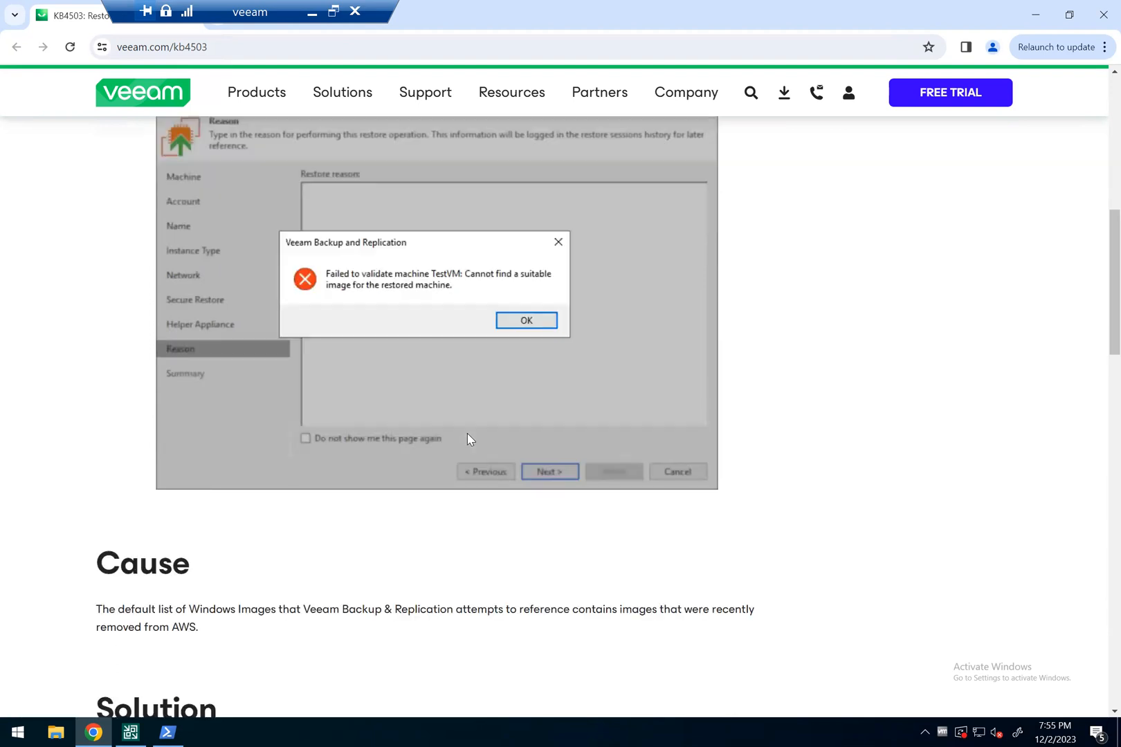
scroll(223, 595, up, 2)
scroll(220, 532, down, 2)
drag(185, 612, 744, 634)
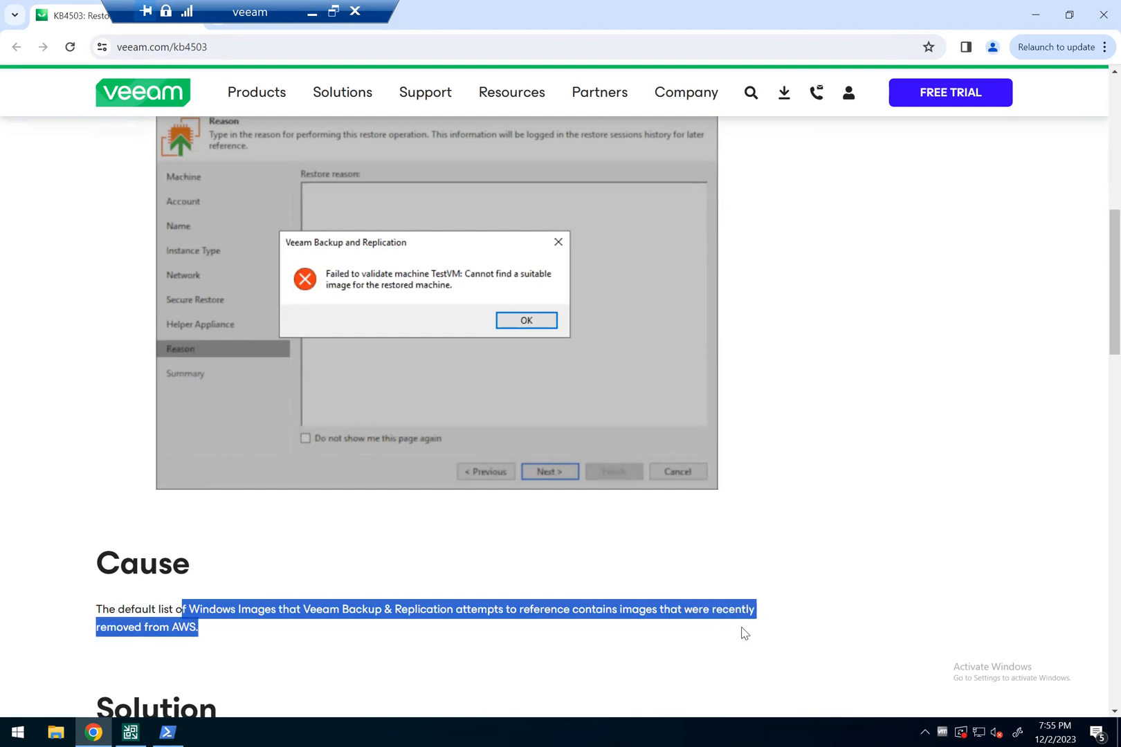
Read the KB4503 solution, examining the AmazonDefaultWindowsImage registry value, its PowerShell command and the example configuration
scroll(707, 585, down, 1)
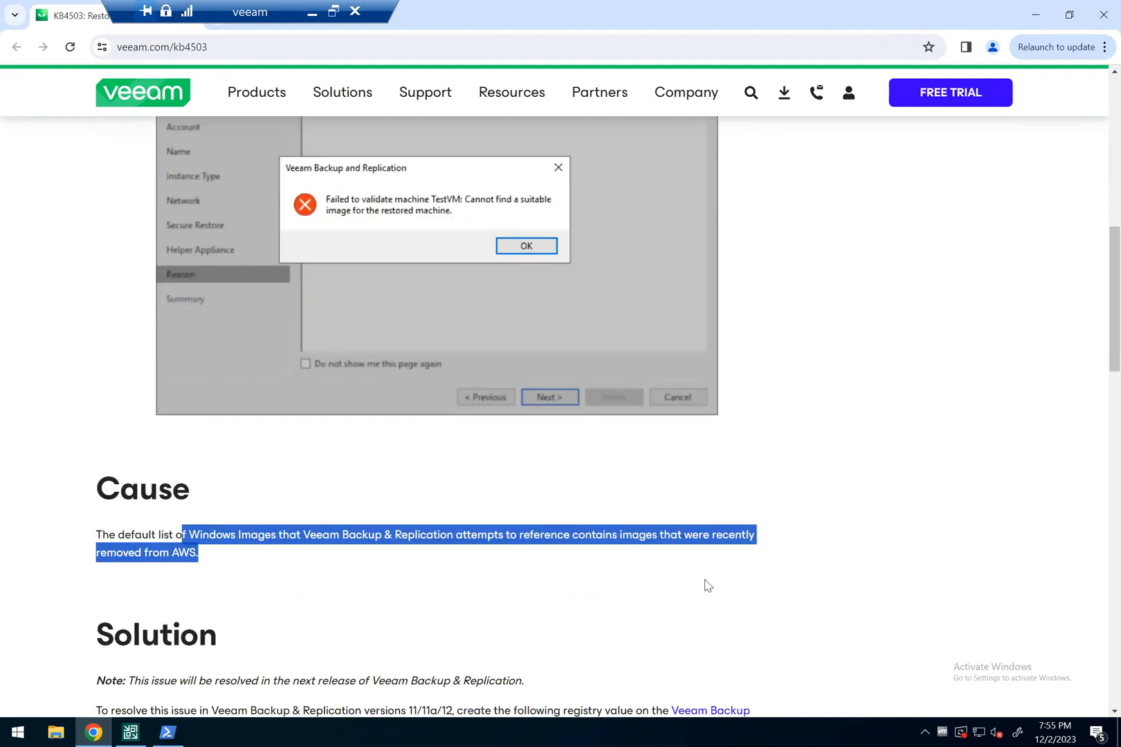
scroll(707, 585, down, 1)
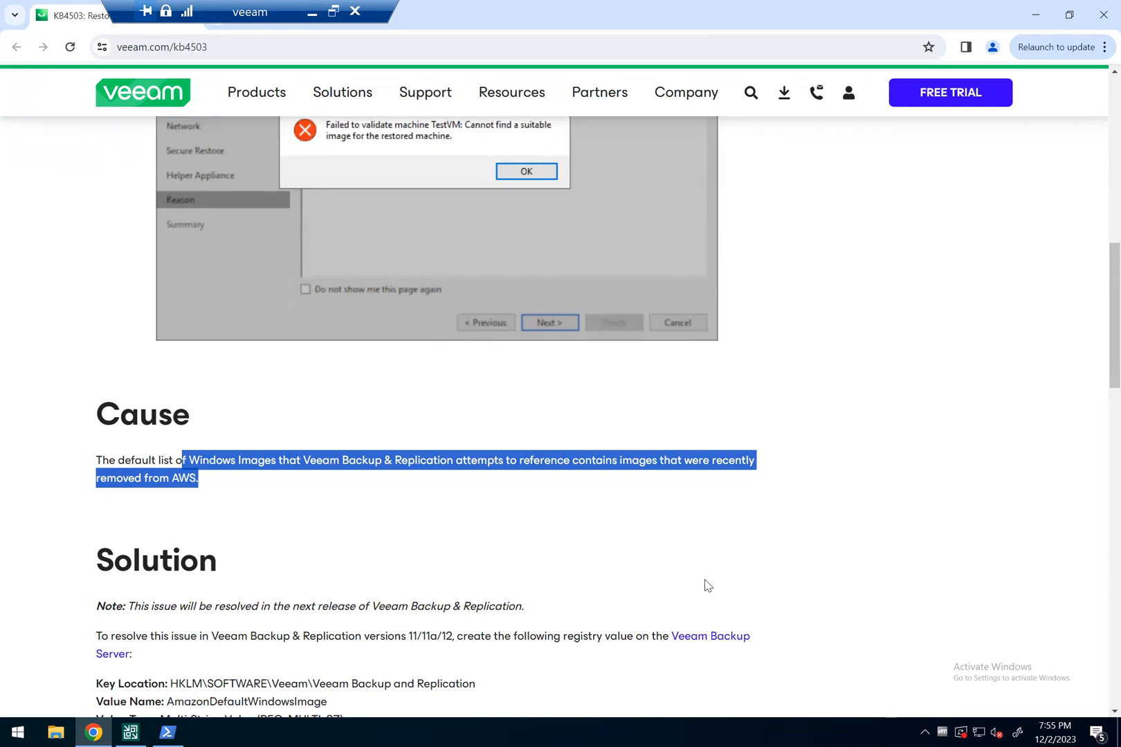
scroll(545, 548, down, 4)
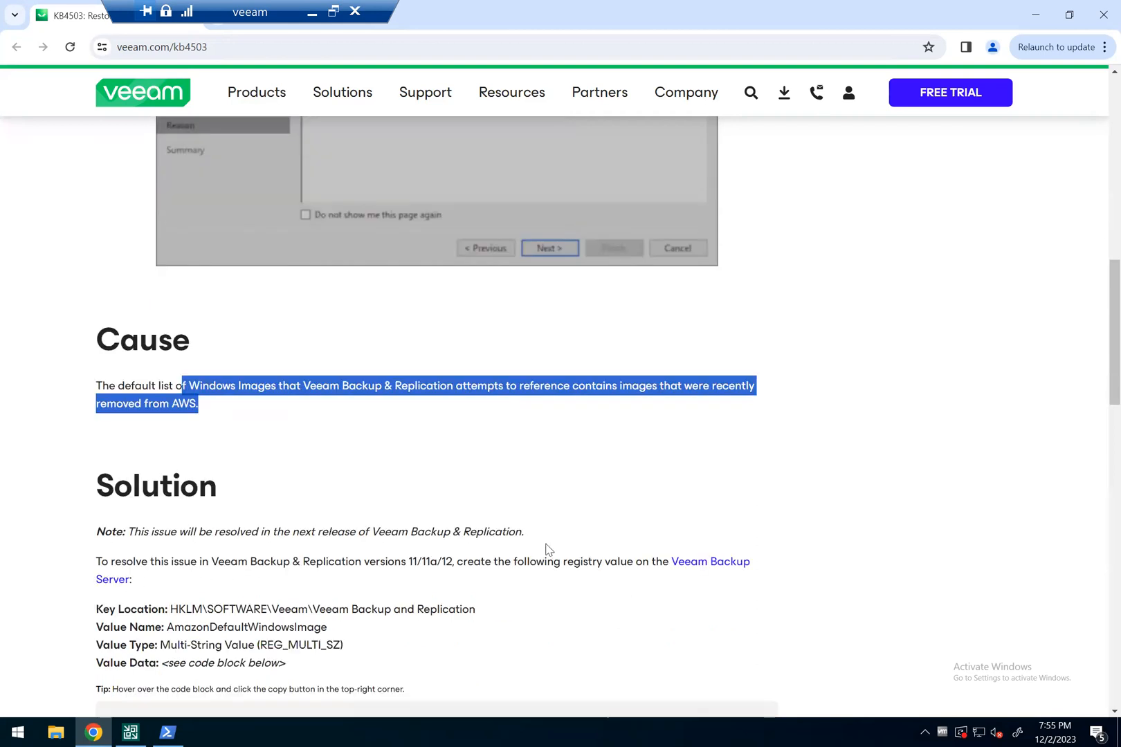
drag(213, 386, 262, 432)
scroll(317, 488, down, 3)
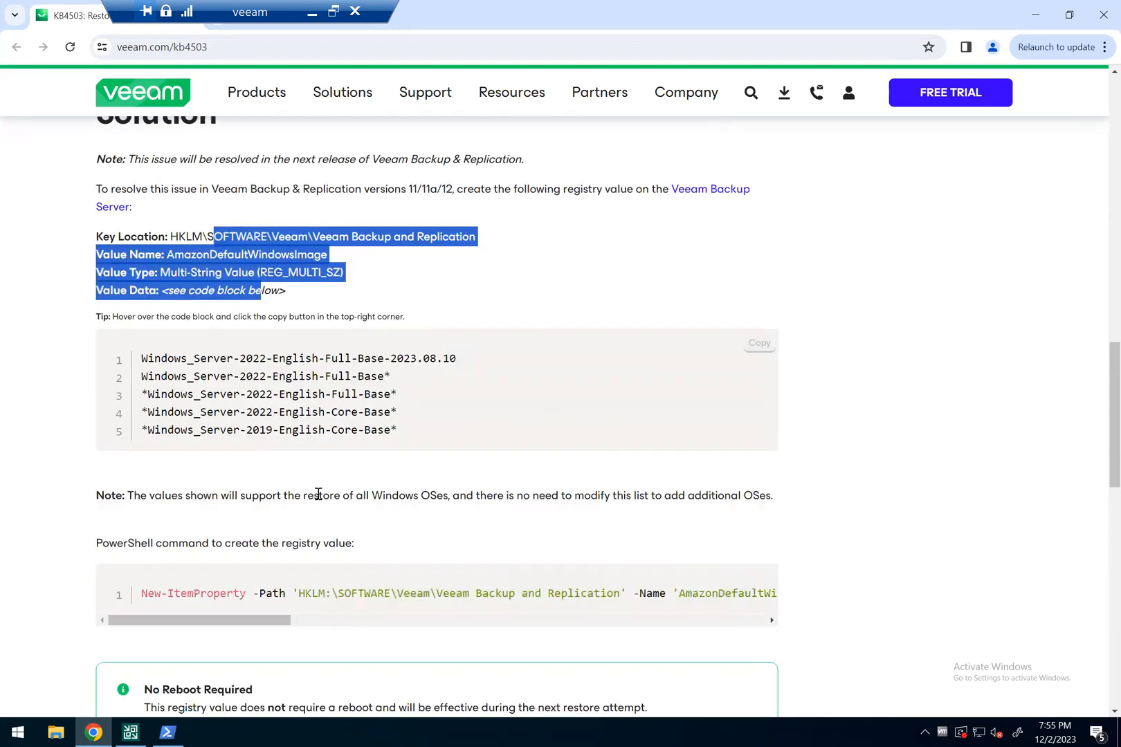
key(alt+Tab)
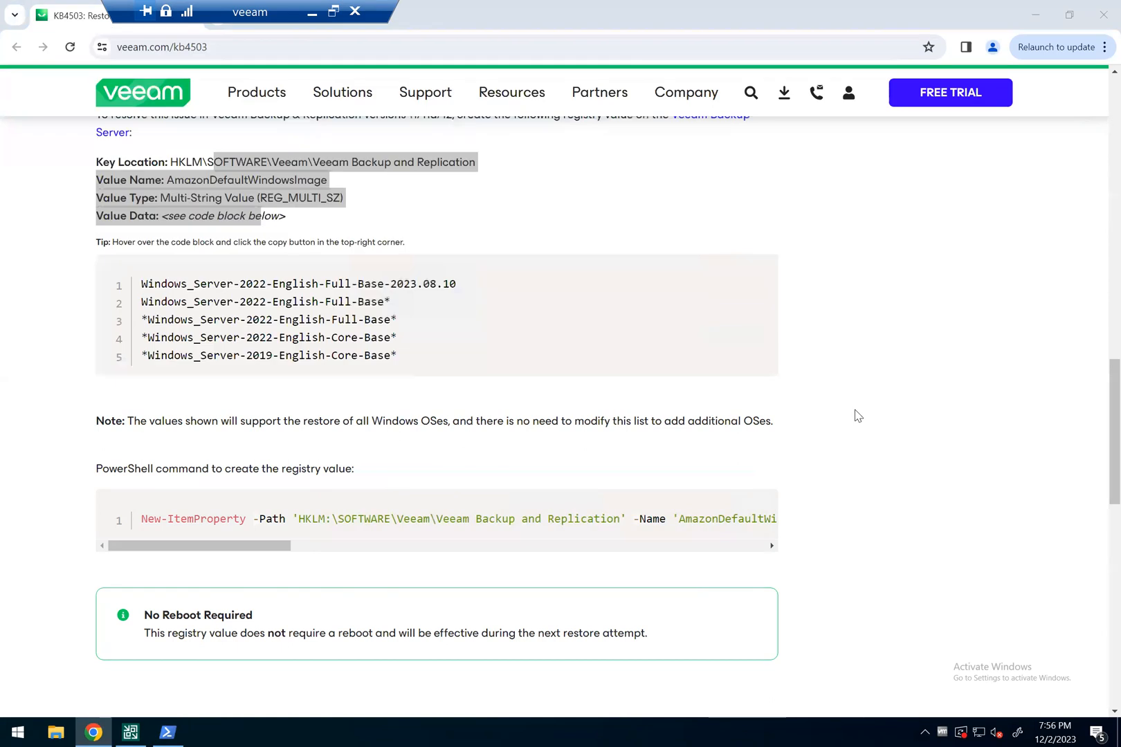
click(889, 363)
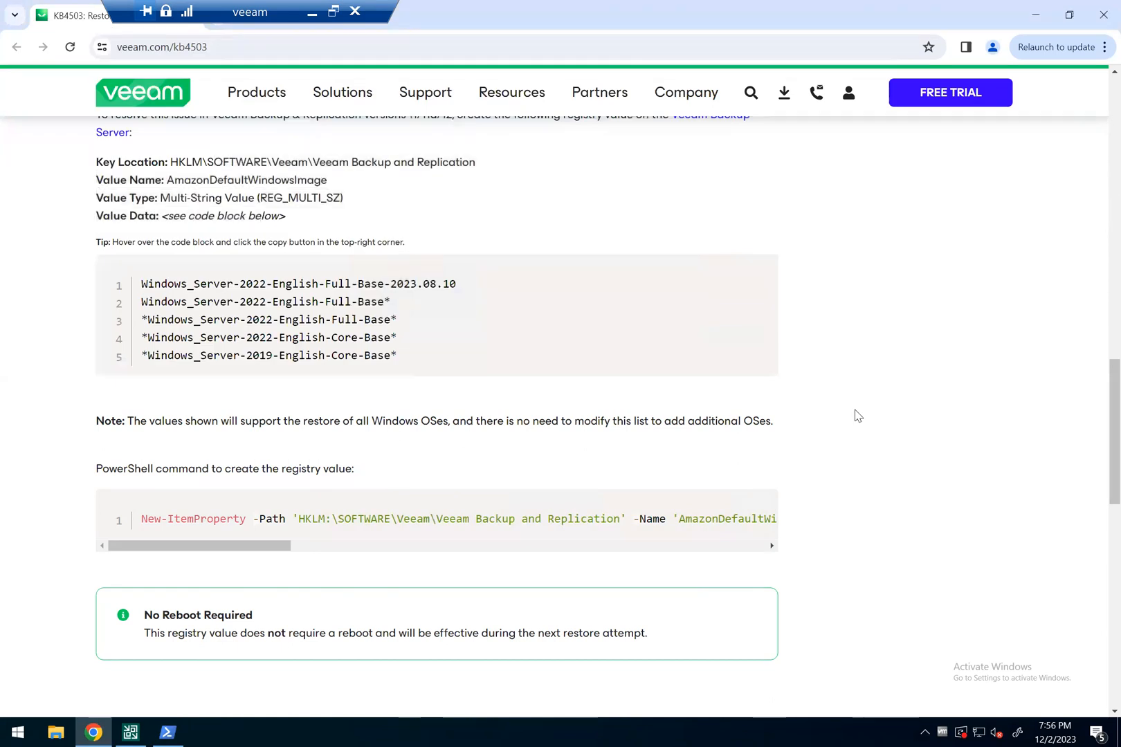
scroll(858, 415, down, 5)
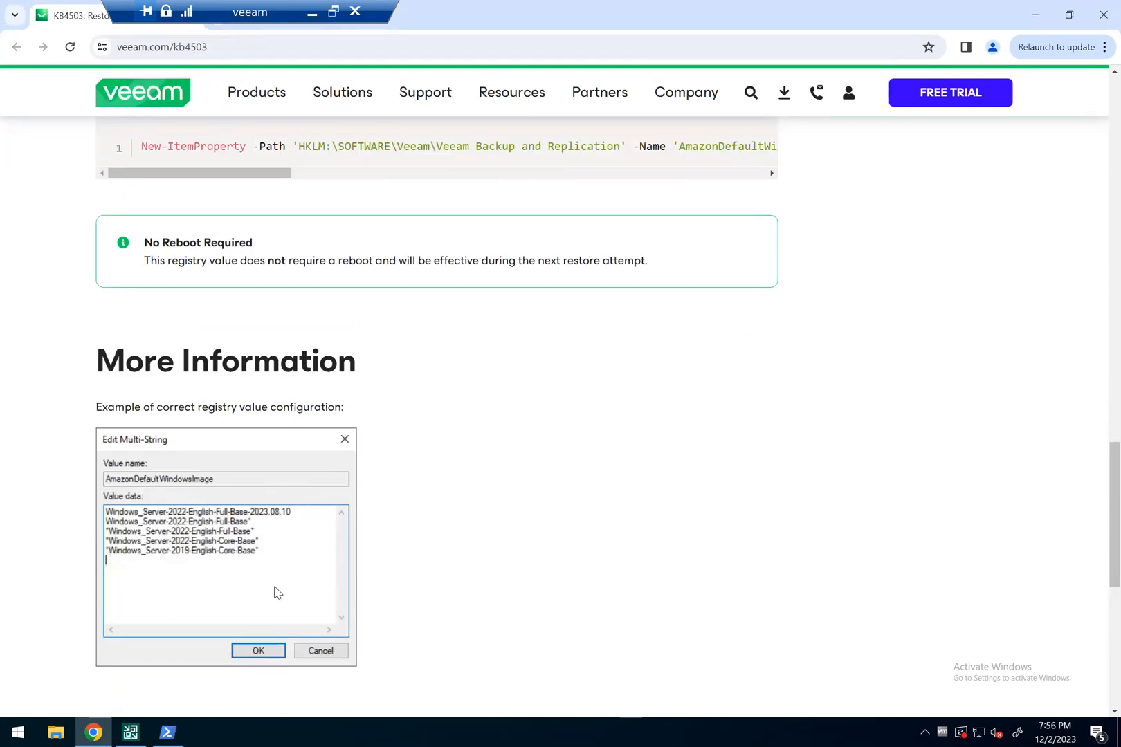
Check the WinXP restore log in Veeam Backup and Replication, then return to the KB4503 article in Chrome
click(134, 730)
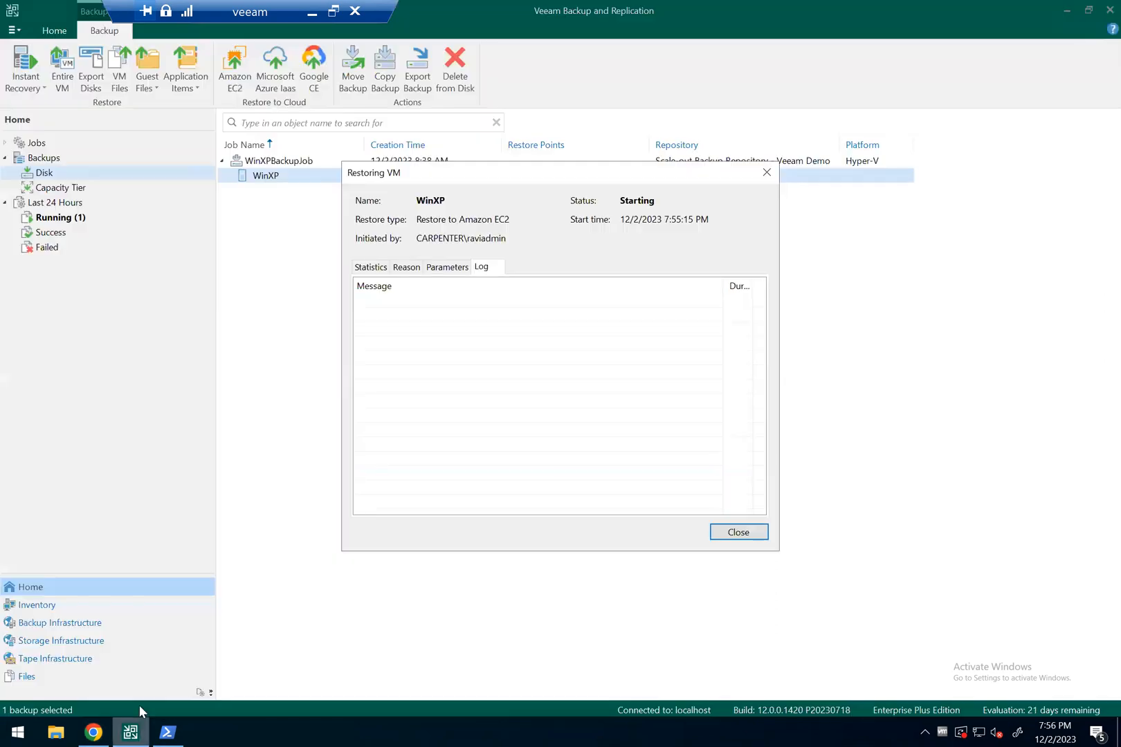
drag(579, 178, 603, 222)
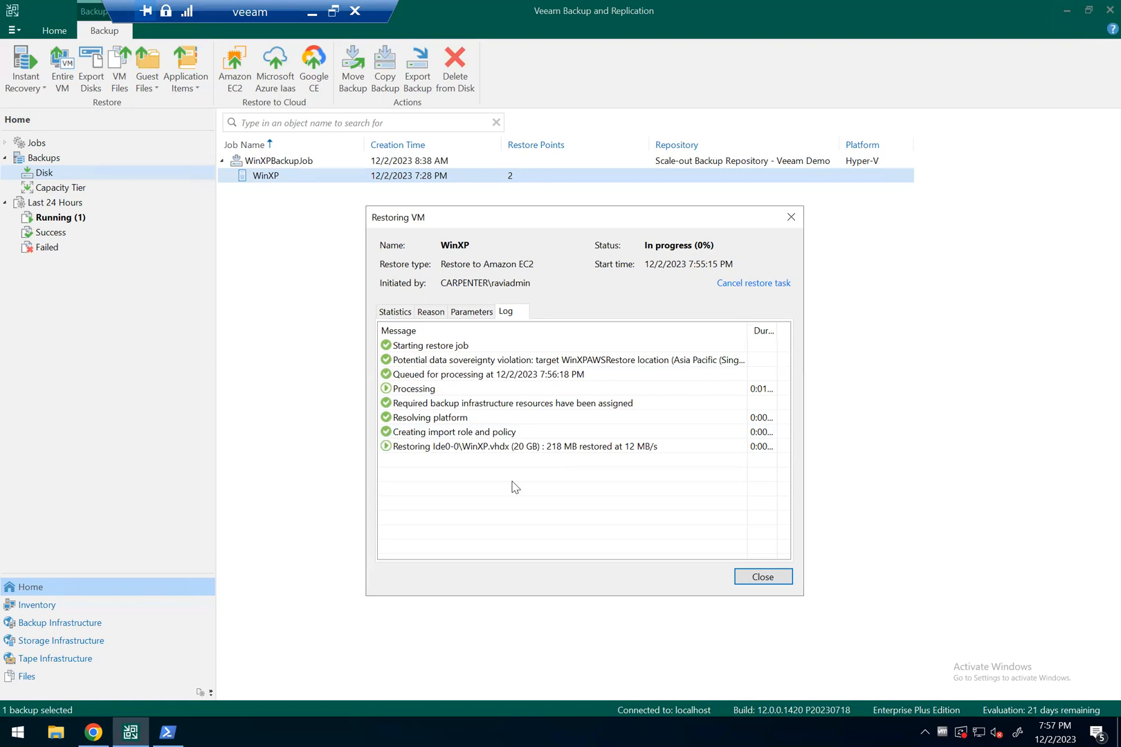
click(92, 731)
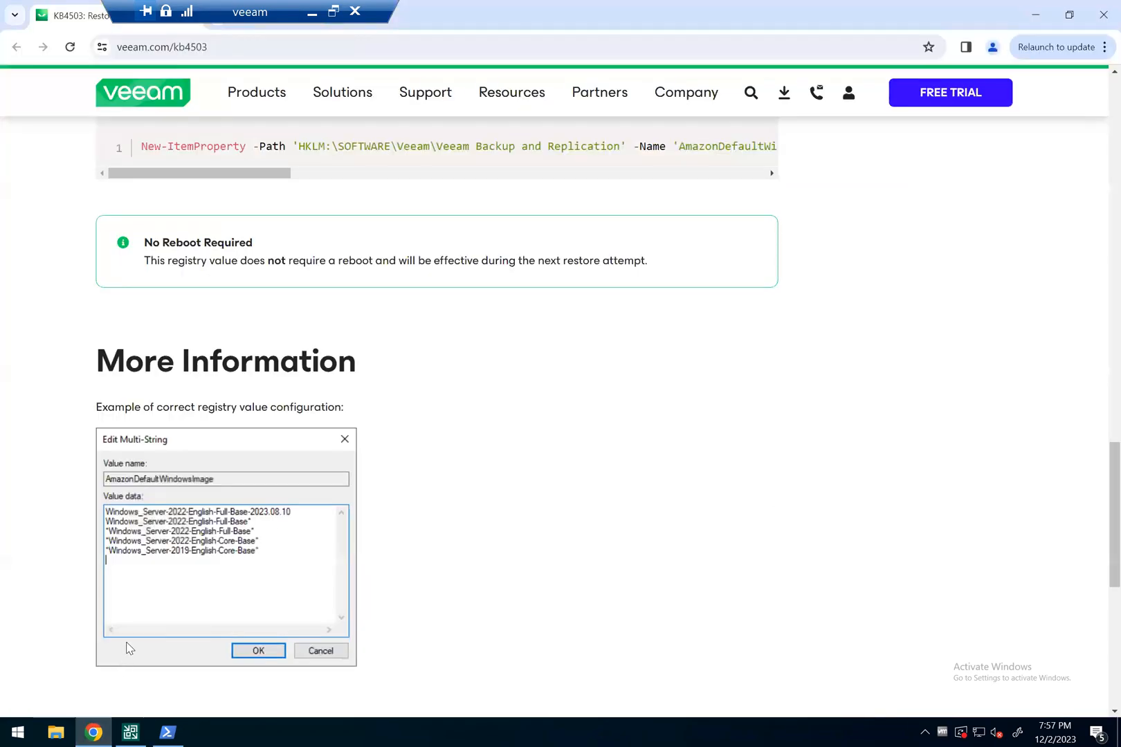